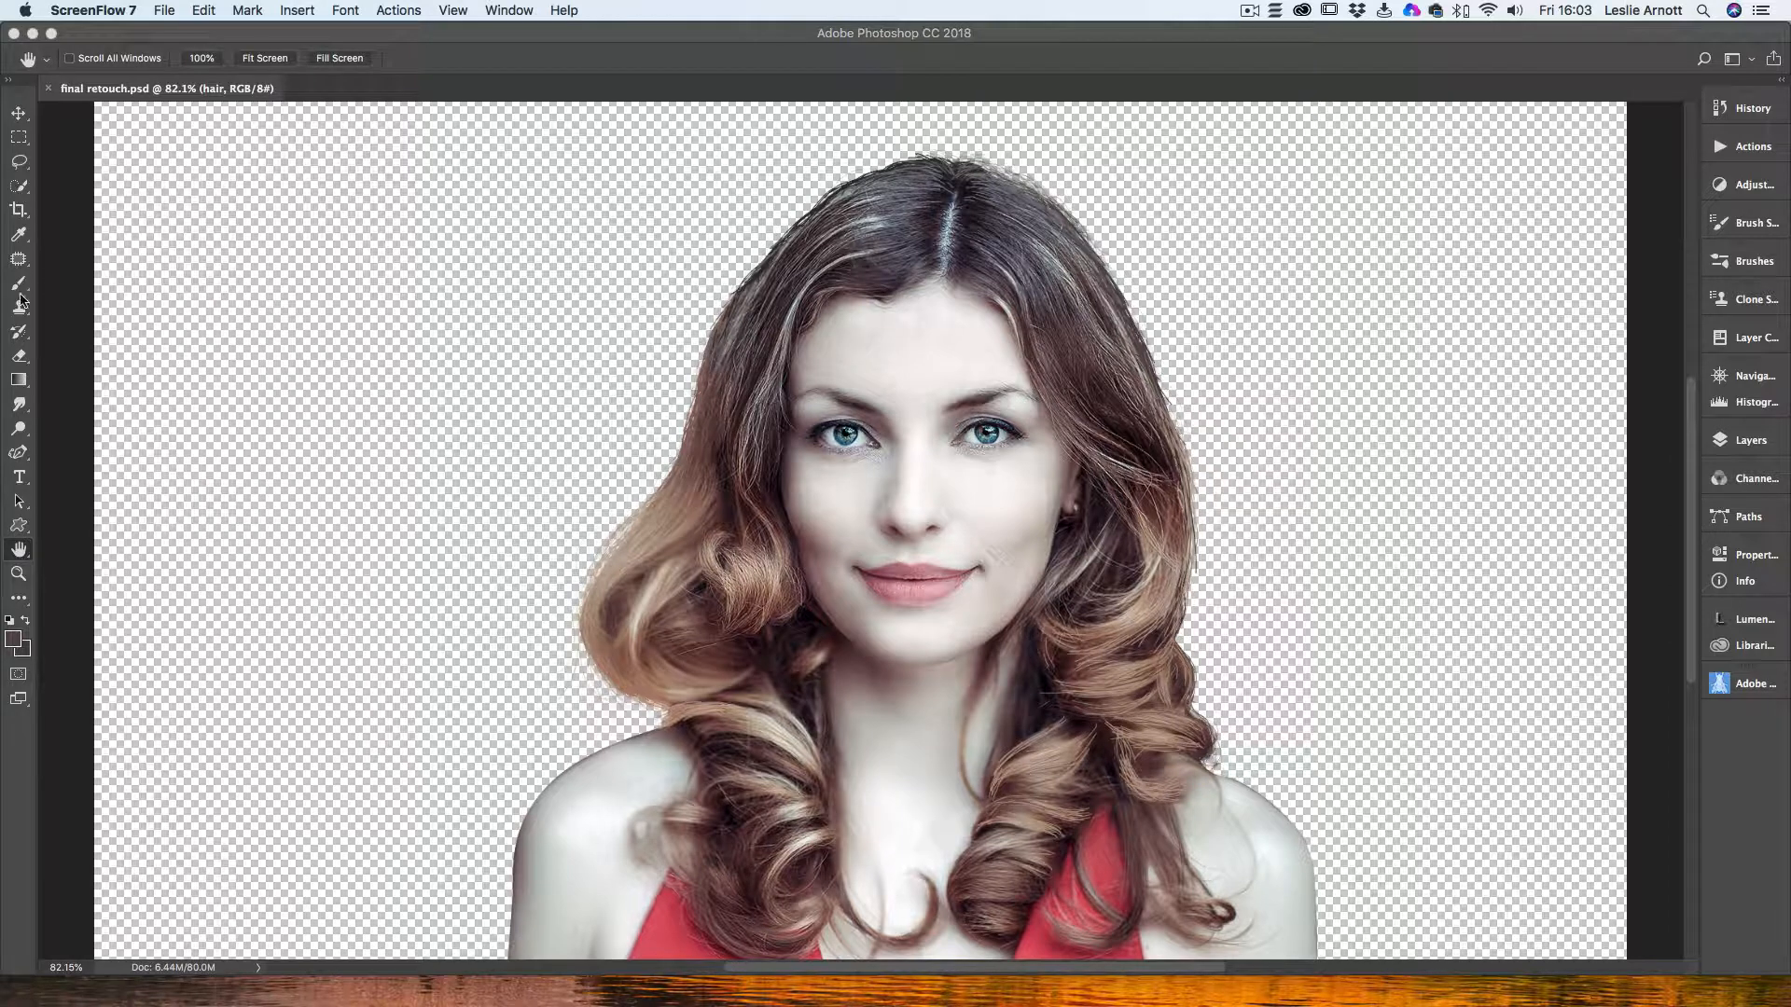
# Step: Move the masked Background copy layer out of the hair group and place it between the group and the Background layer
pyautogui.click(1745, 451)
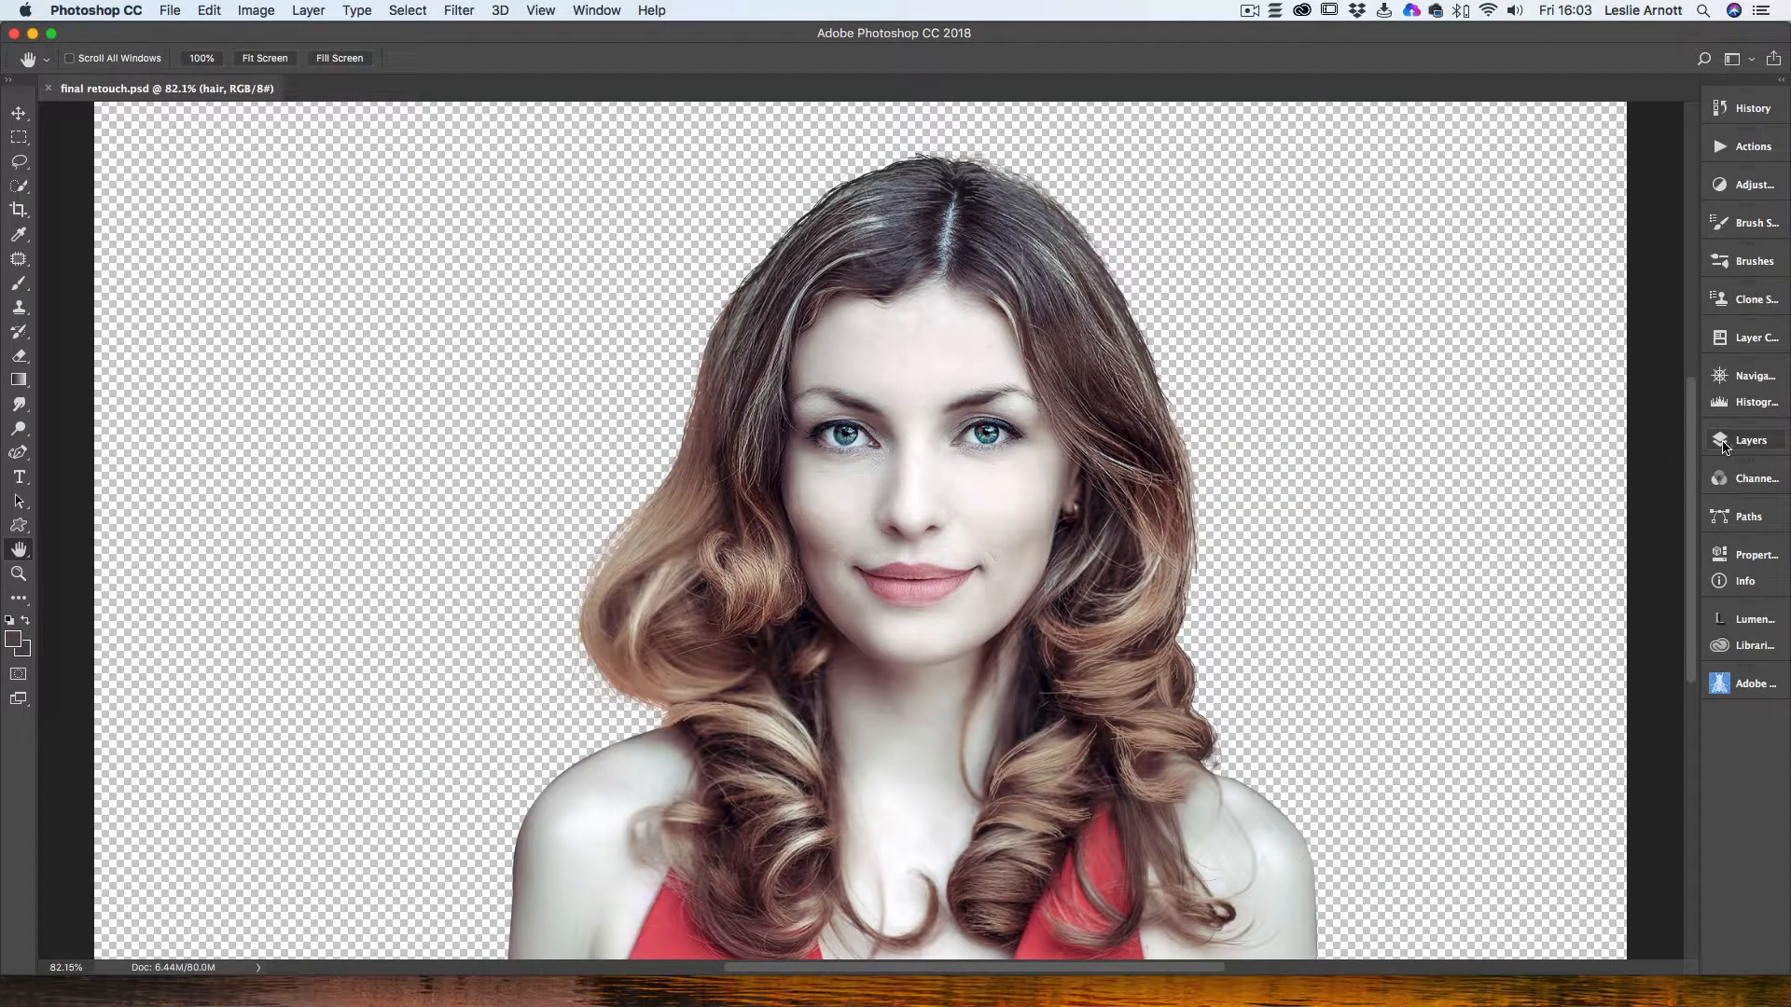
pyautogui.click(1739, 439)
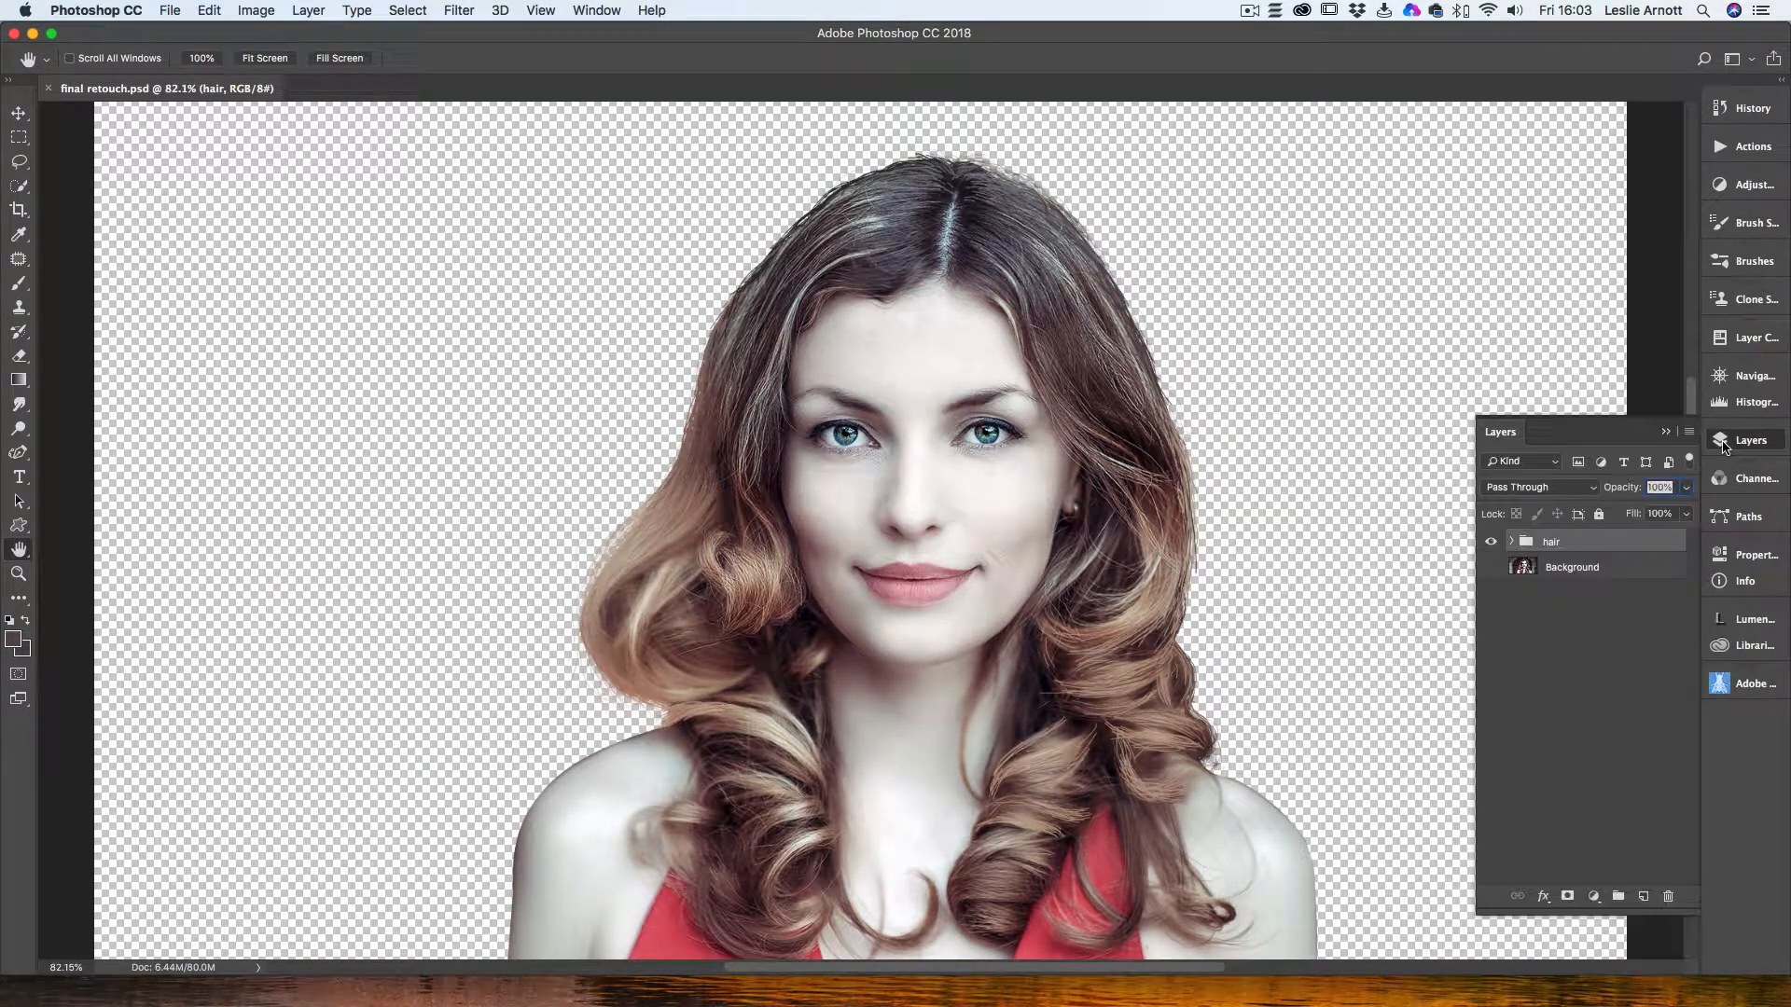
pyautogui.click(1512, 541)
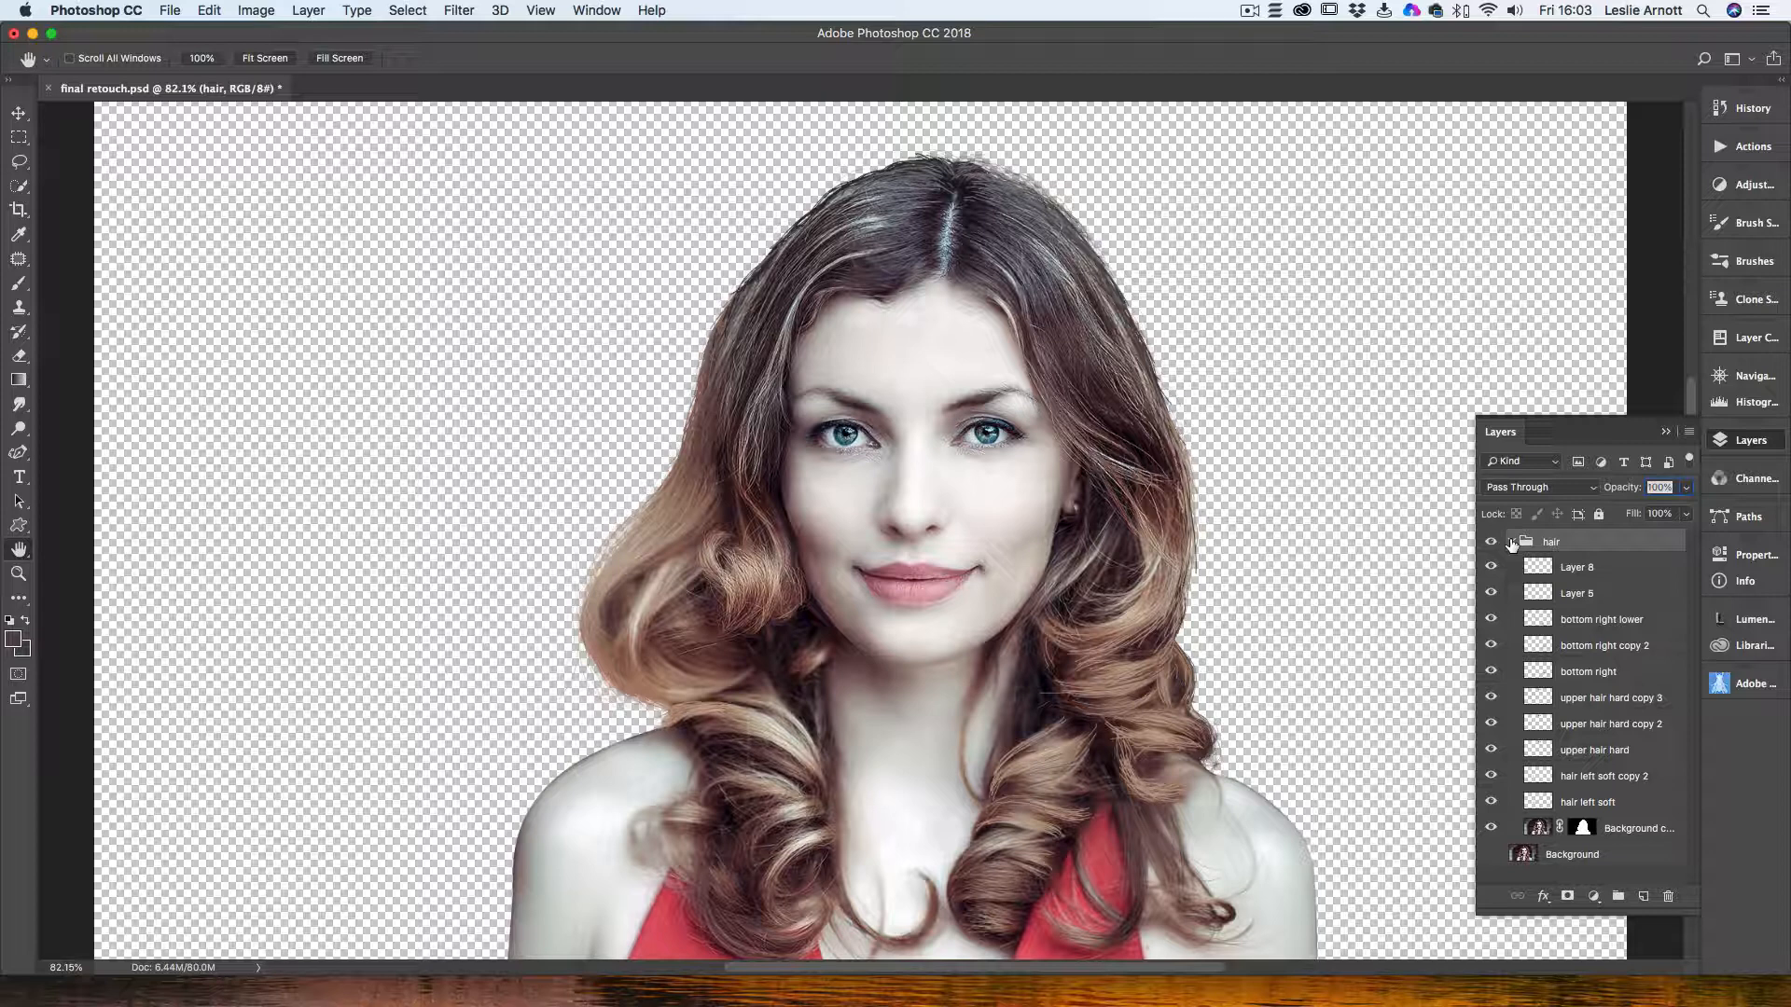
pyautogui.click(1511, 542)
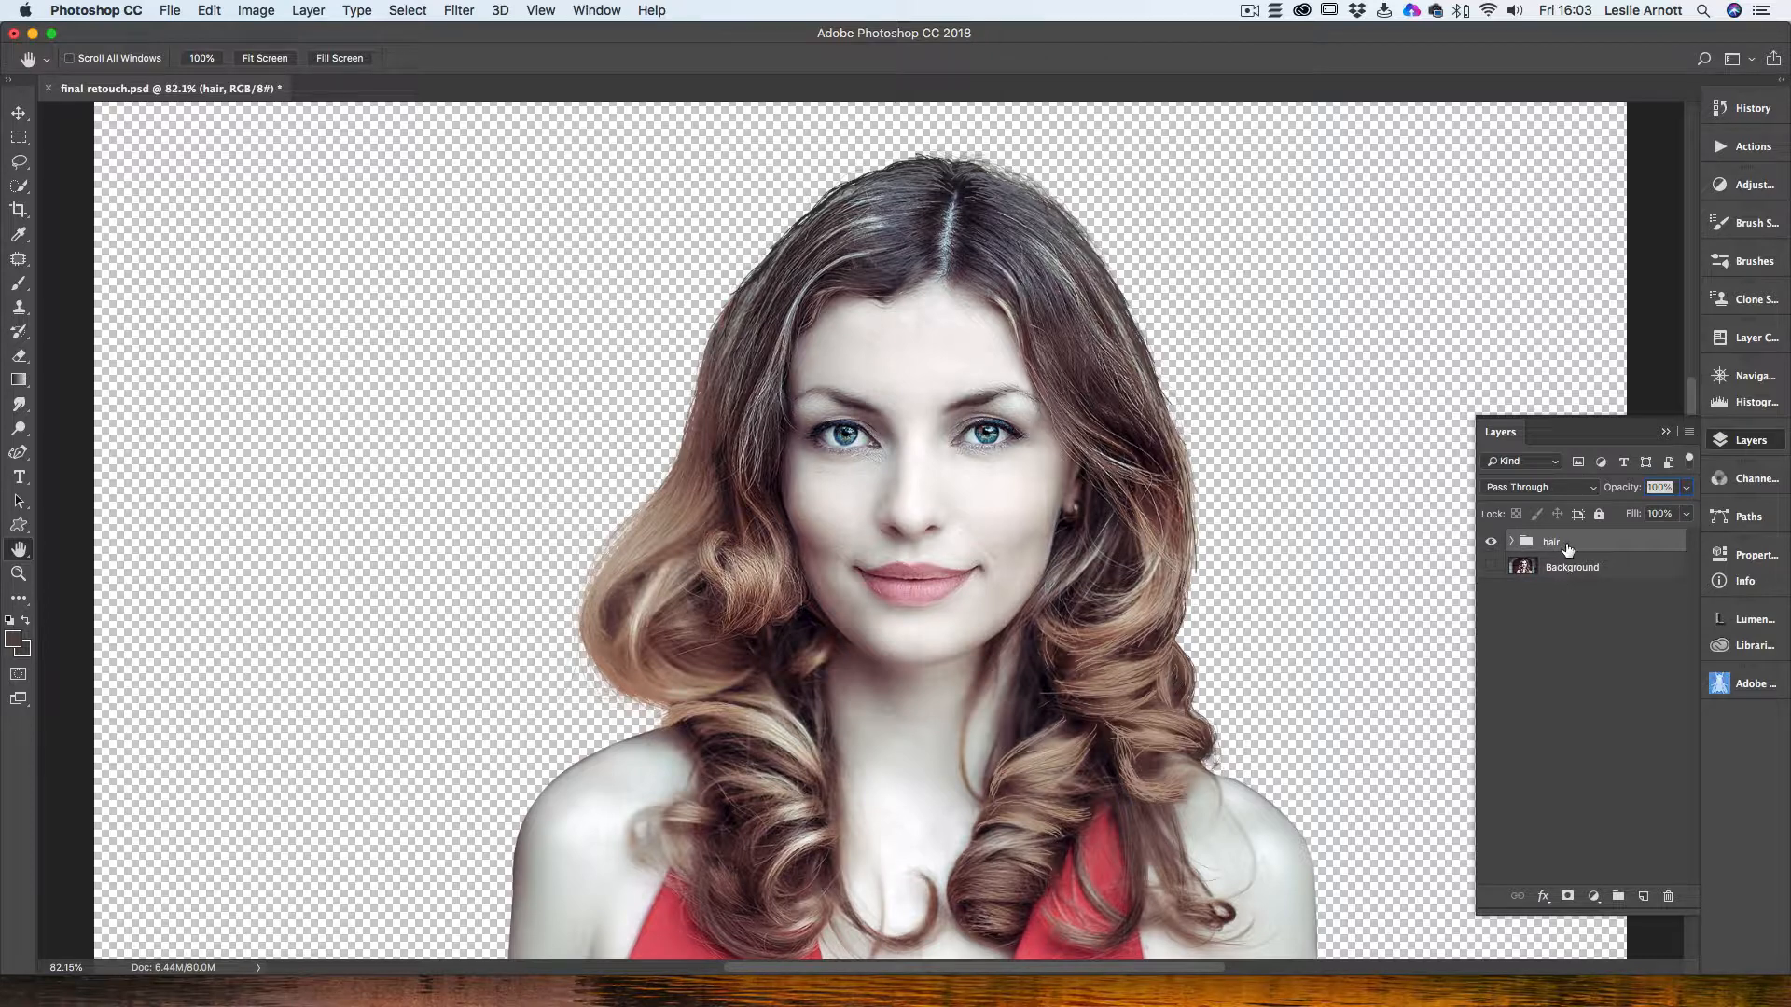
pyautogui.click(1512, 542)
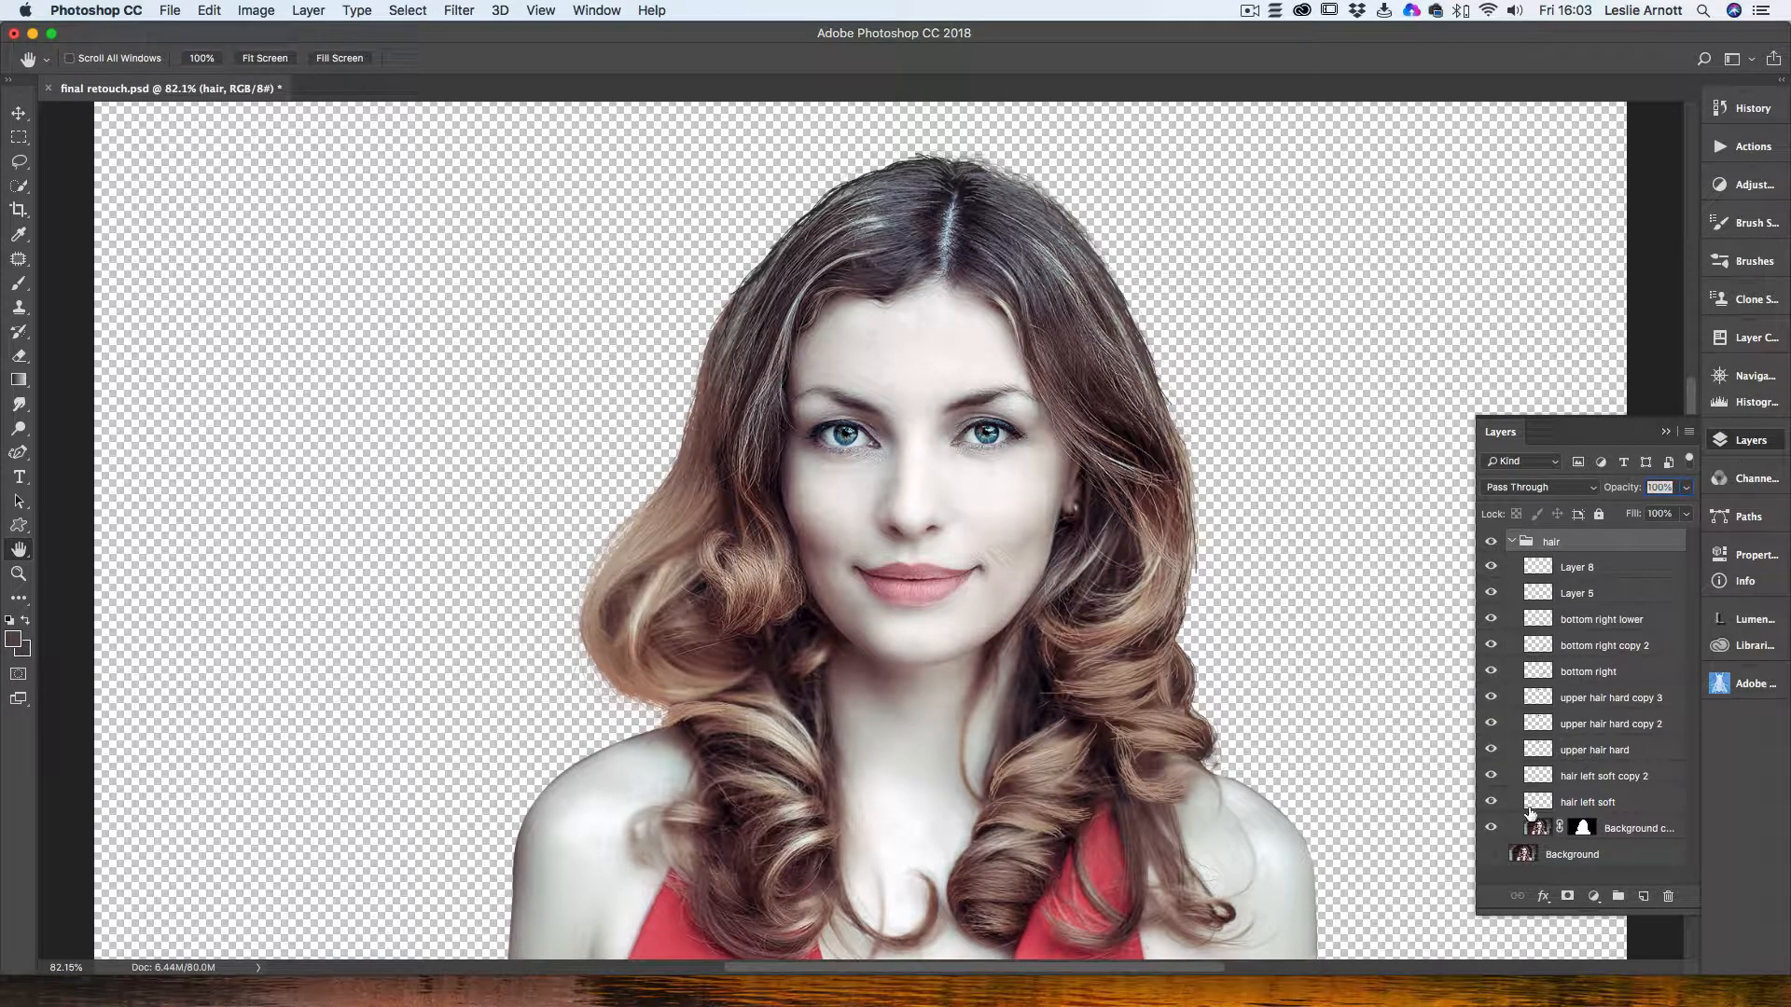
pyautogui.moveTo(1534, 828); pyautogui.dragTo(1537, 535)
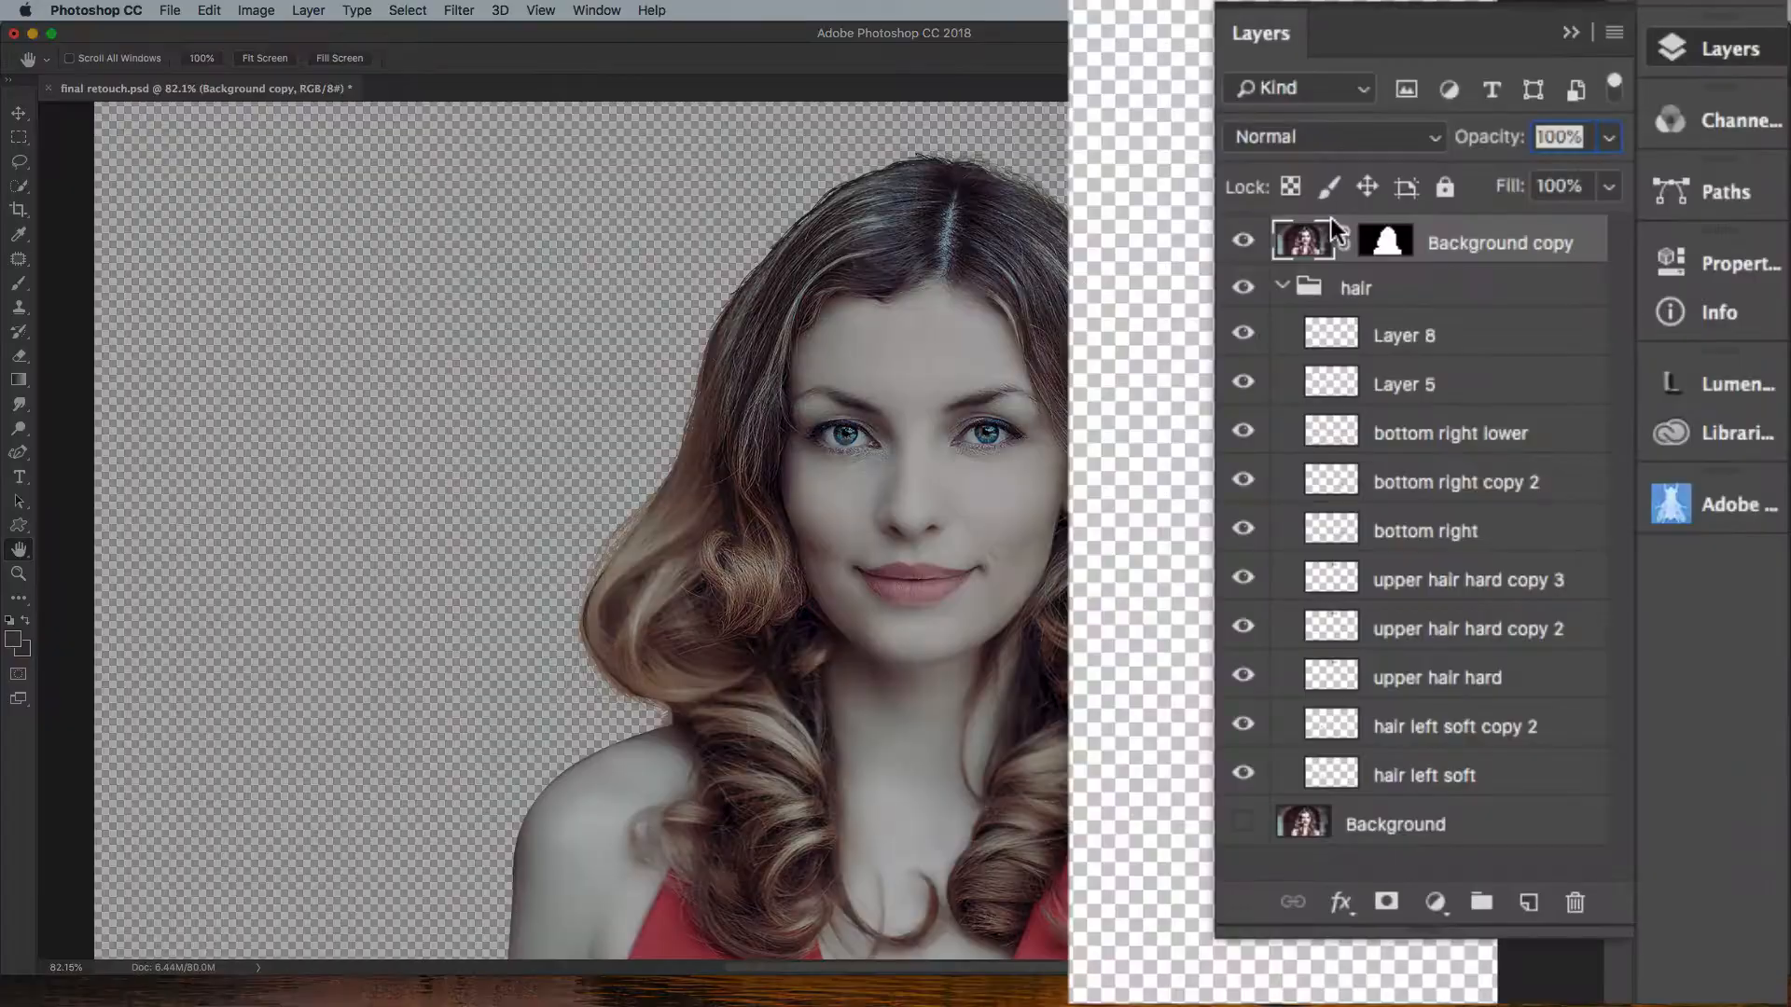
pyautogui.click(1284, 287)
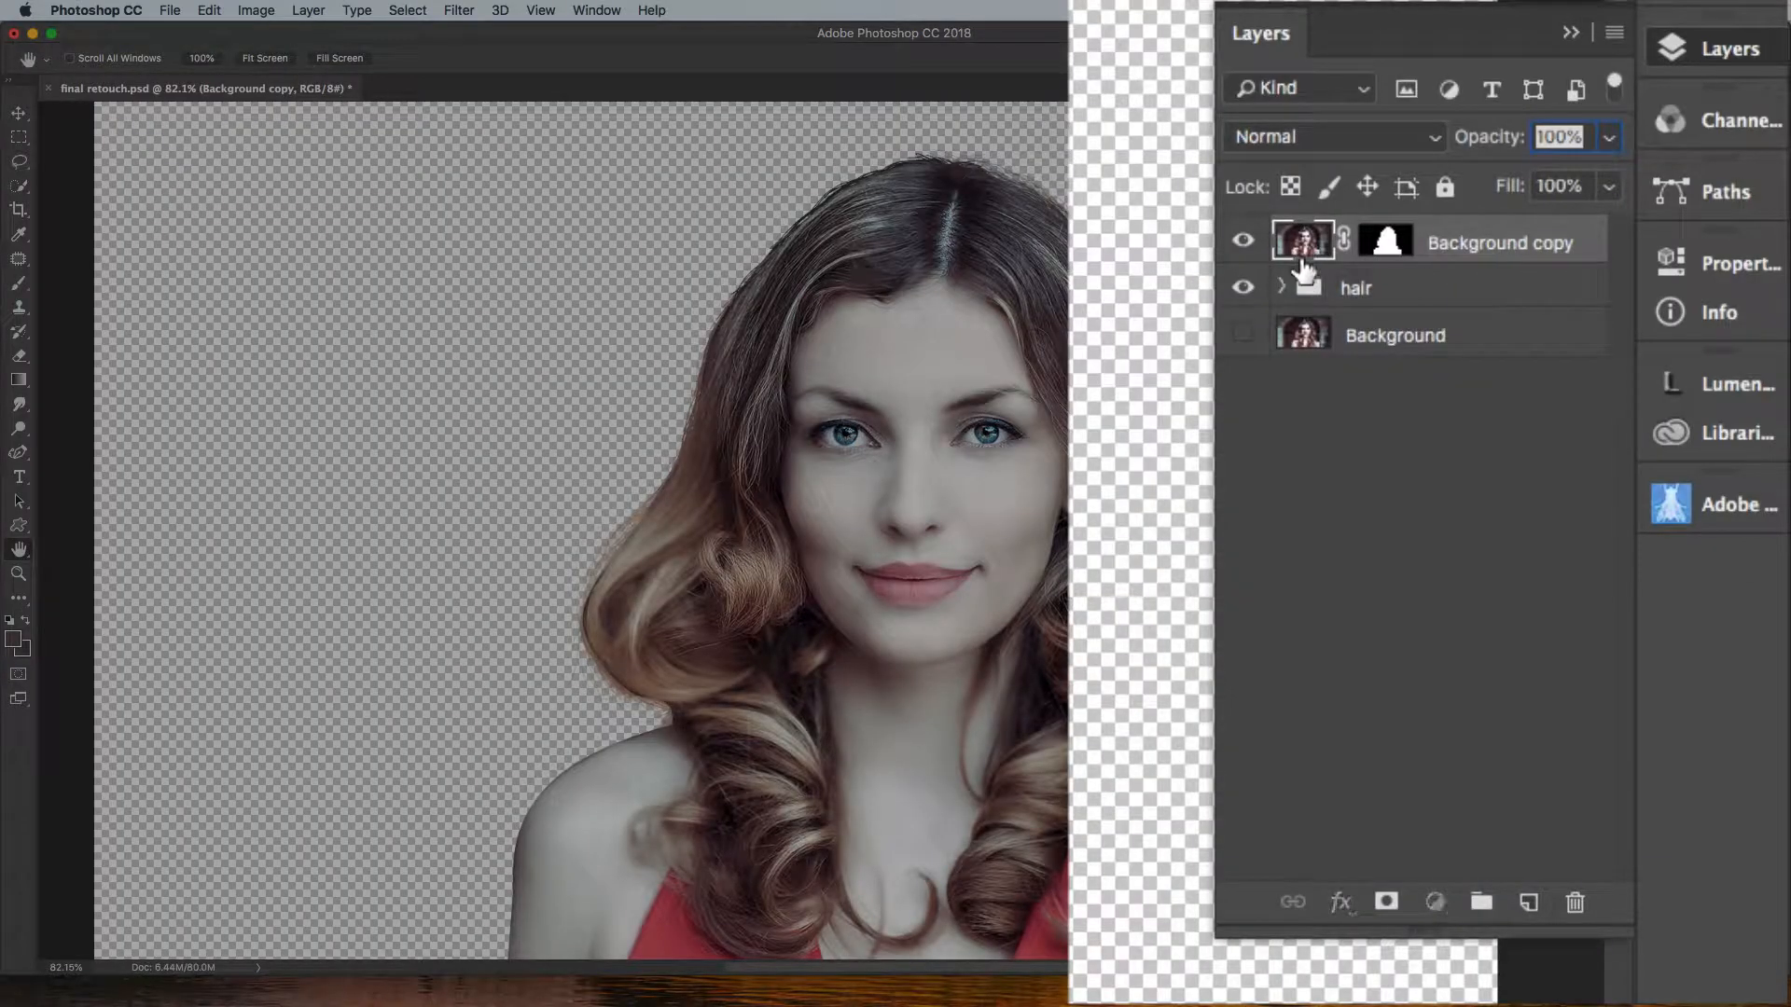
pyautogui.moveTo(1303, 259); pyautogui.dragTo(1298, 308)
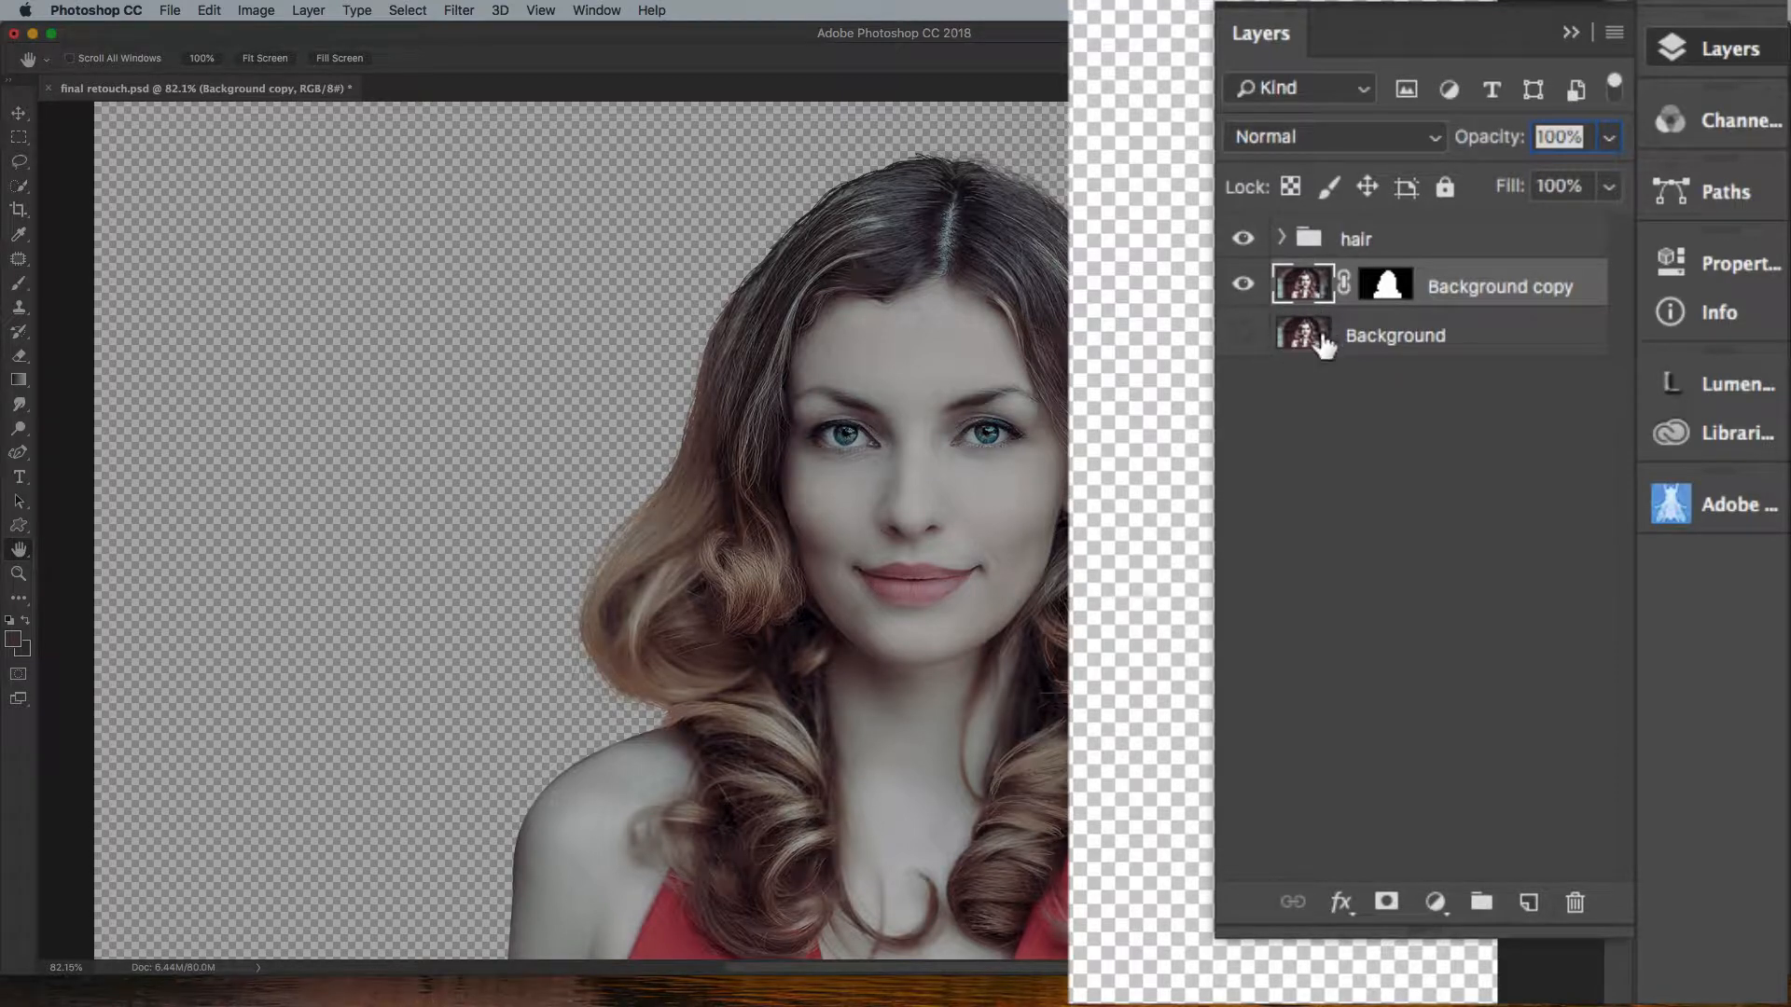
# Step: Compare the retouch with the original photo by toggling the visibility of the Background, Background copy and hair layers
pyautogui.click(1243, 337)
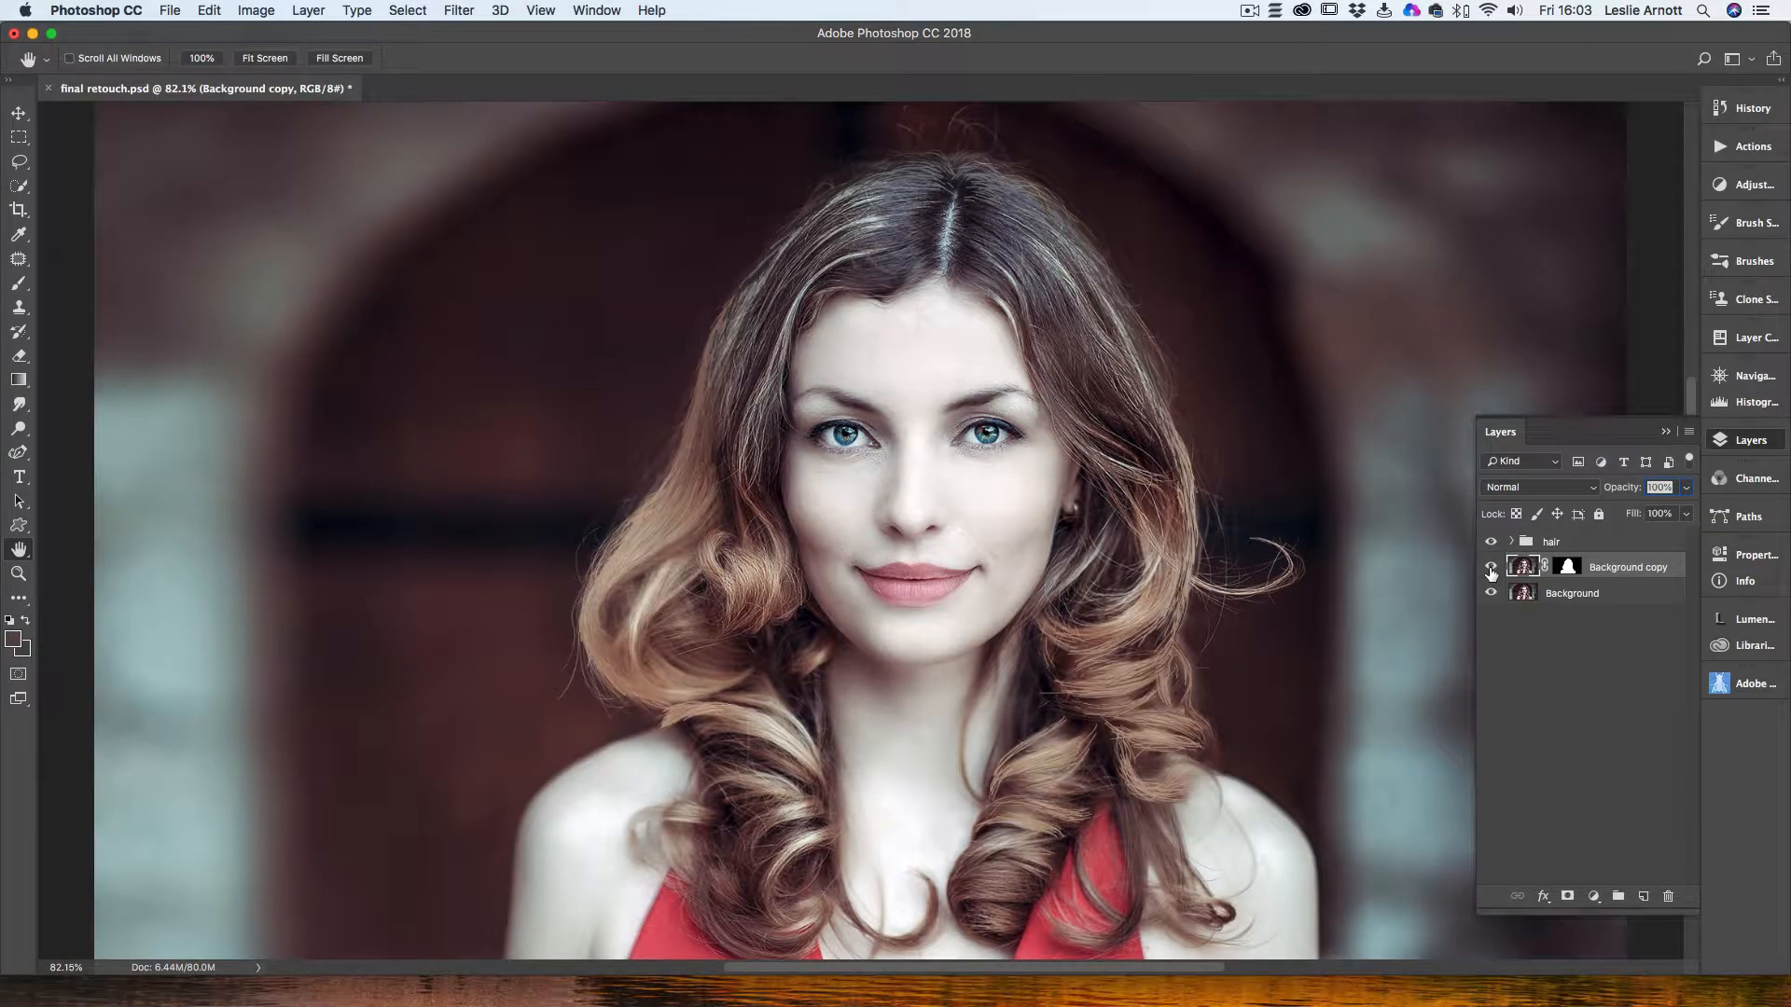
pyautogui.click(1490, 568)
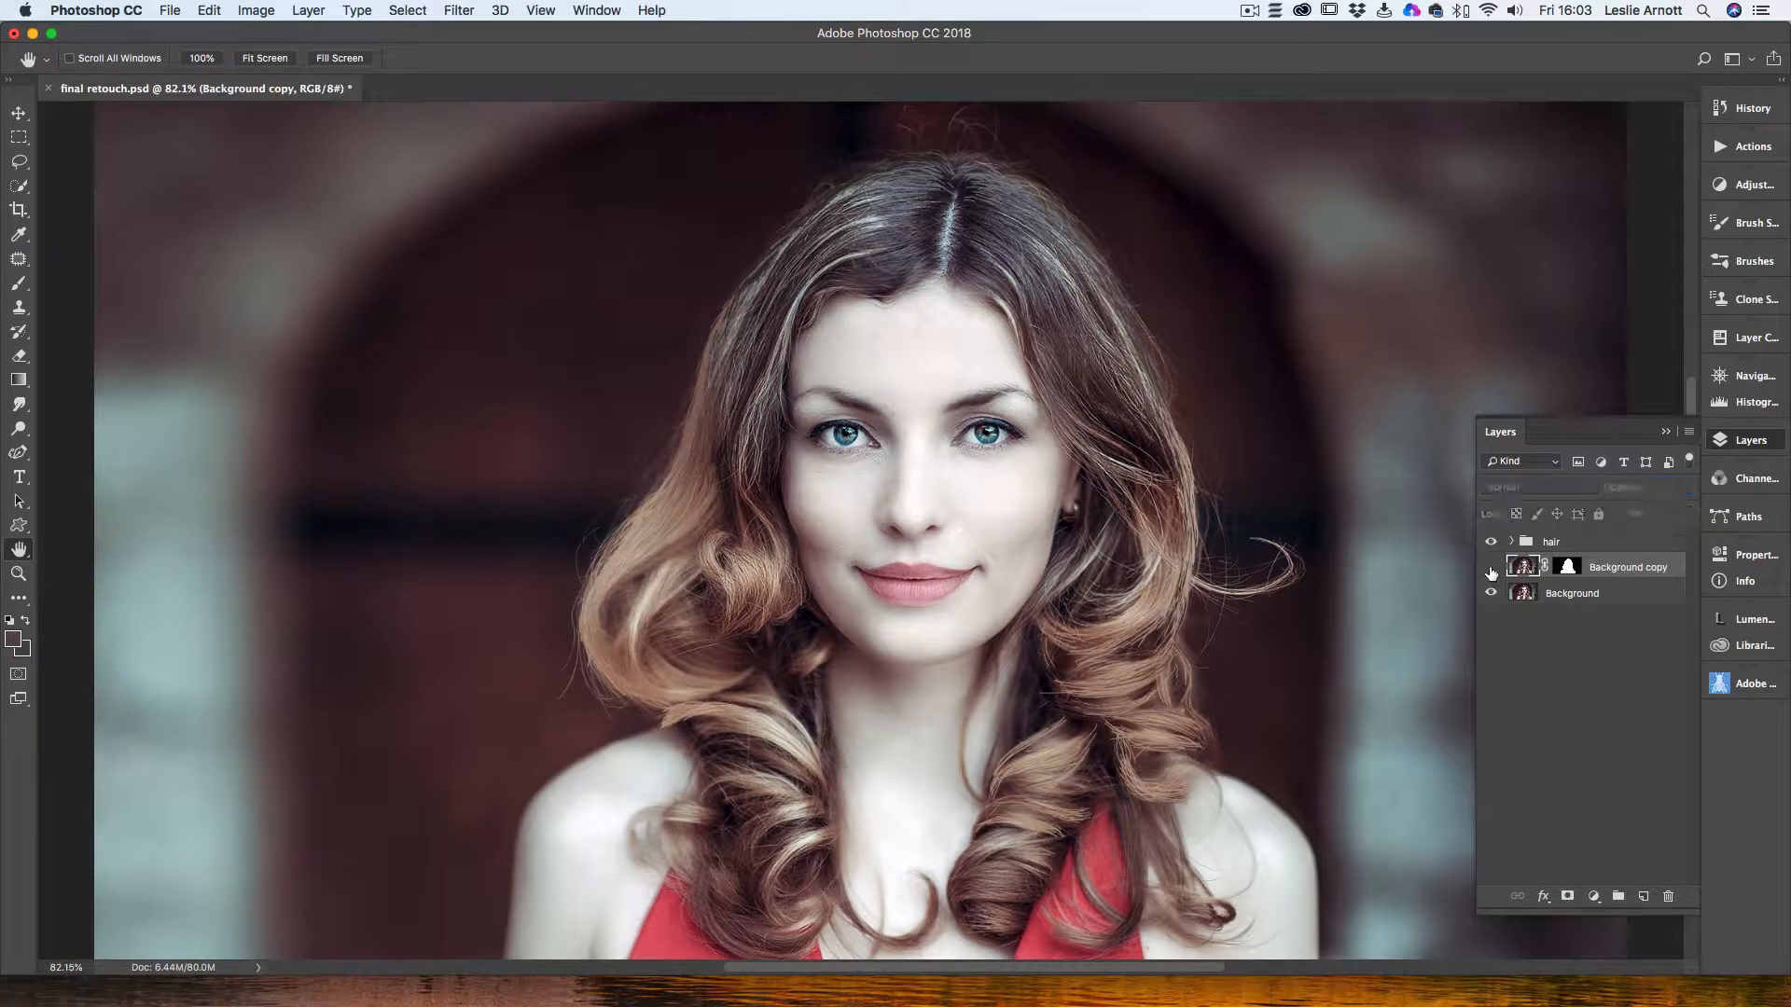
pyautogui.click(1491, 542)
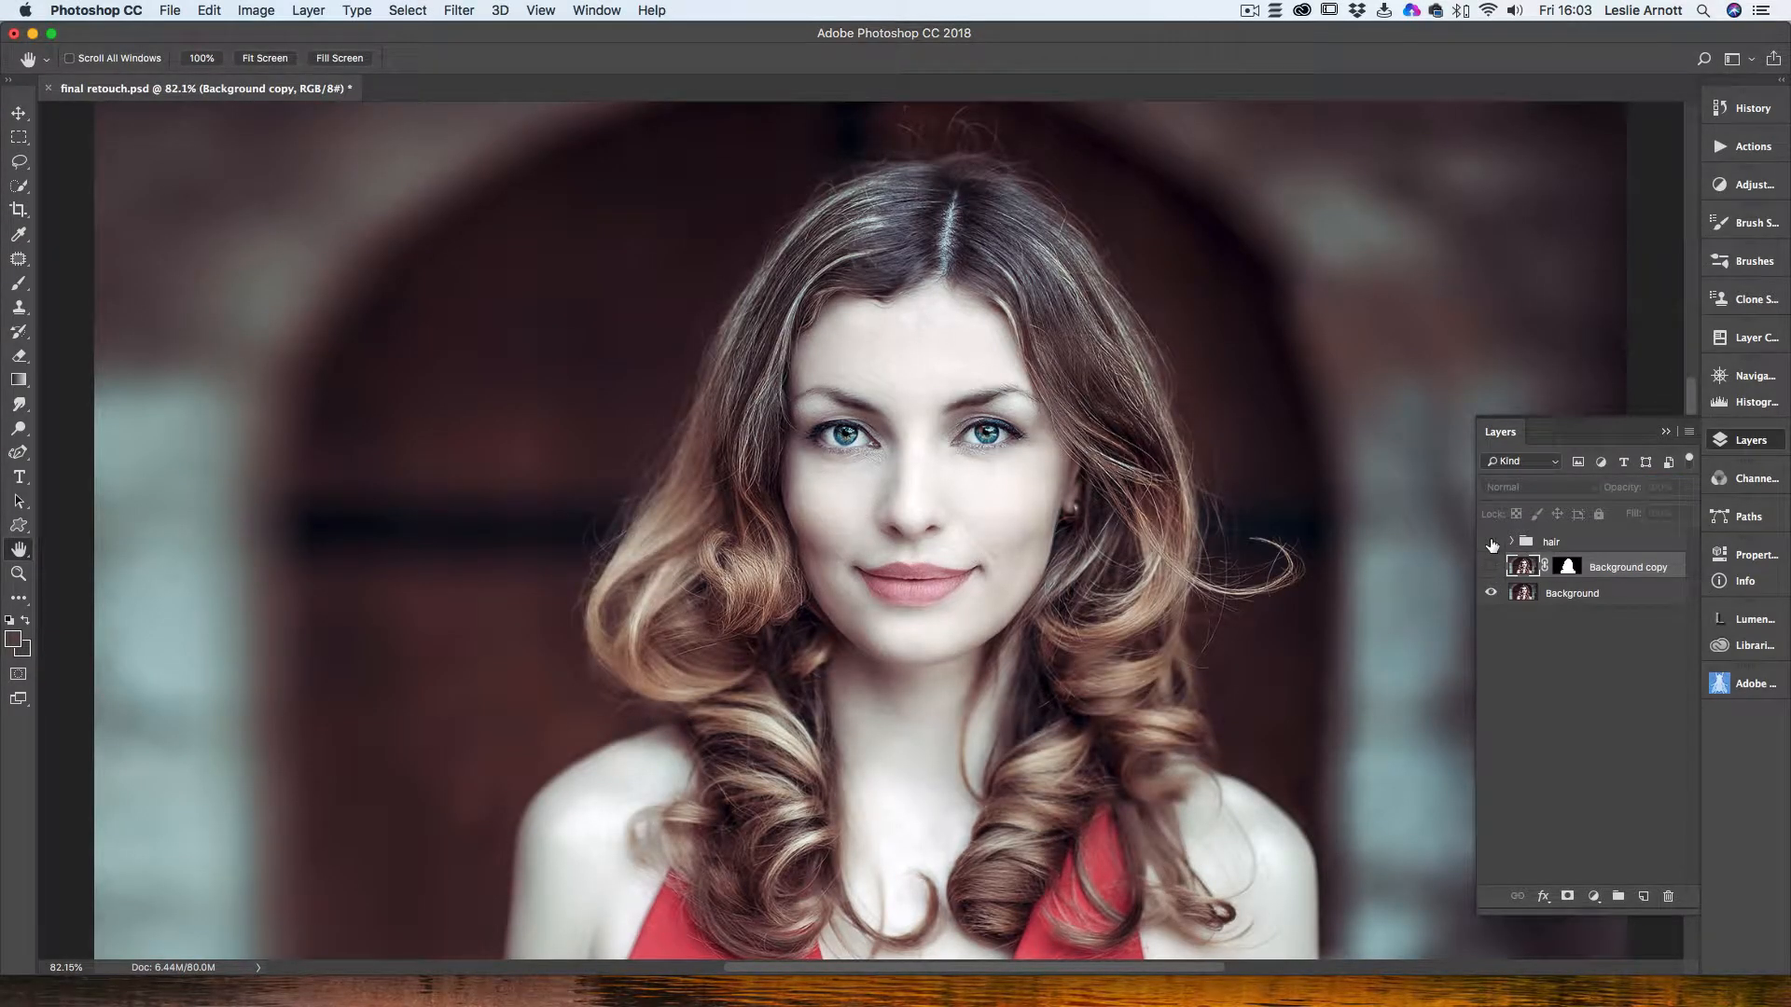
pyautogui.click(1491, 542)
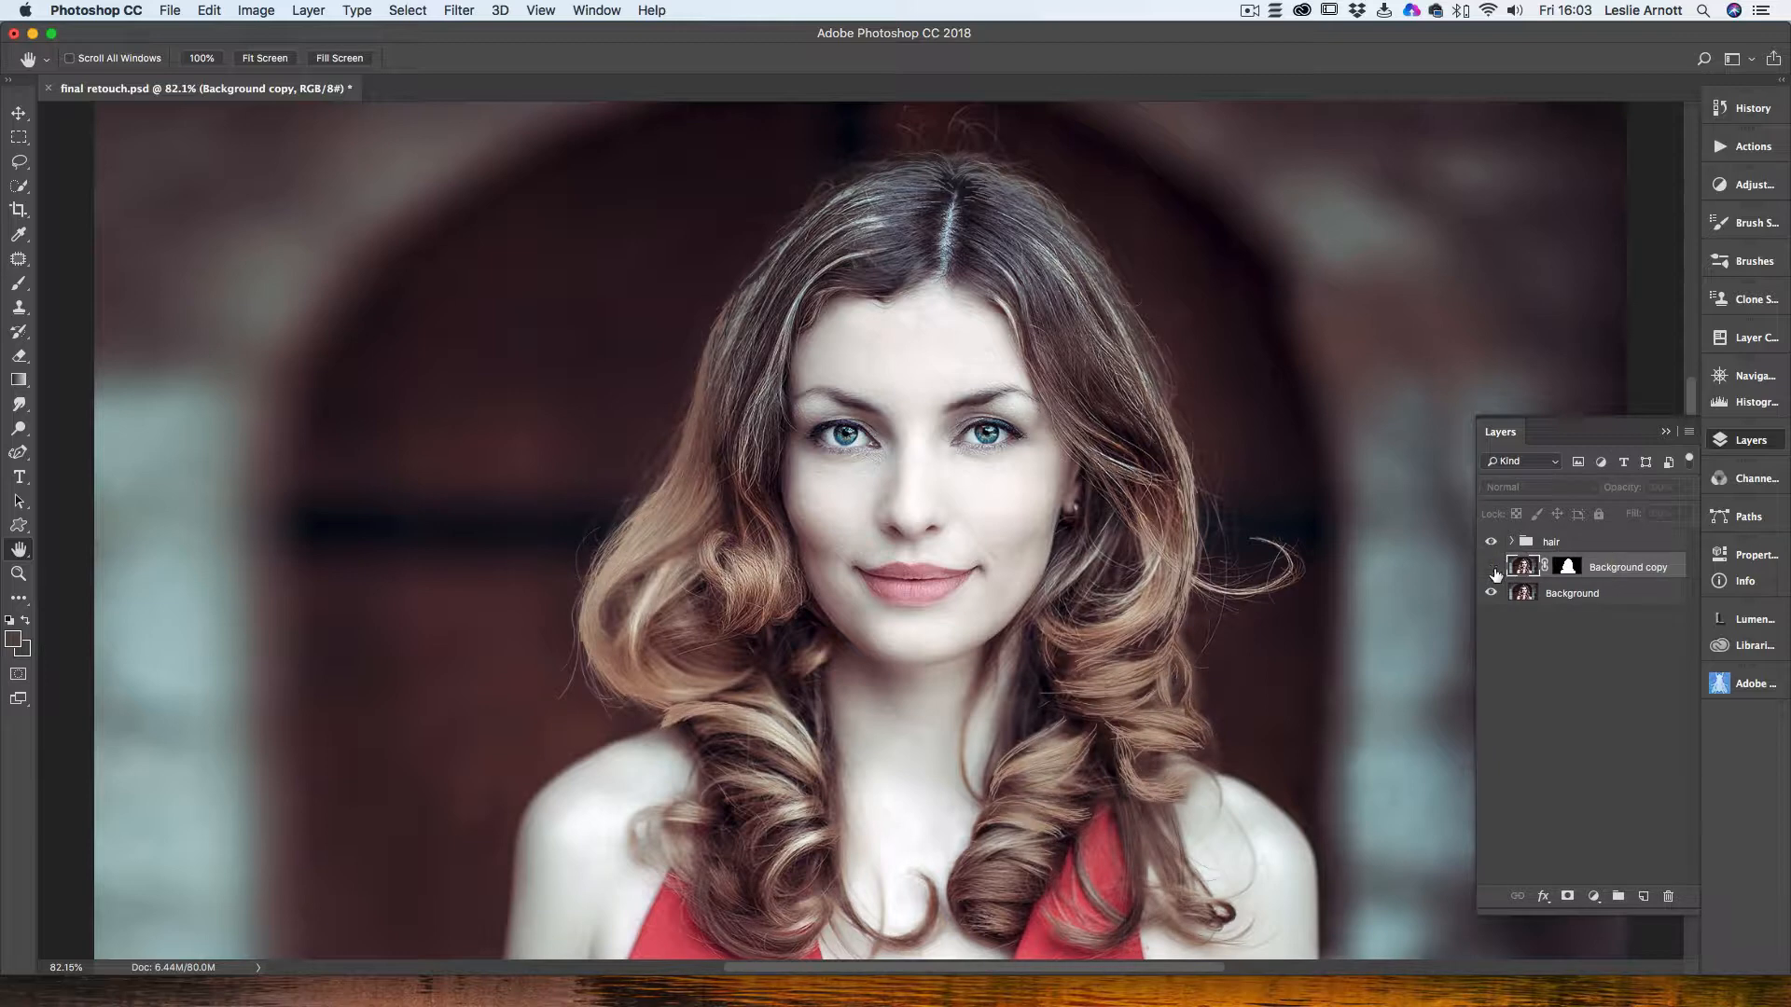
pyautogui.click(1490, 568)
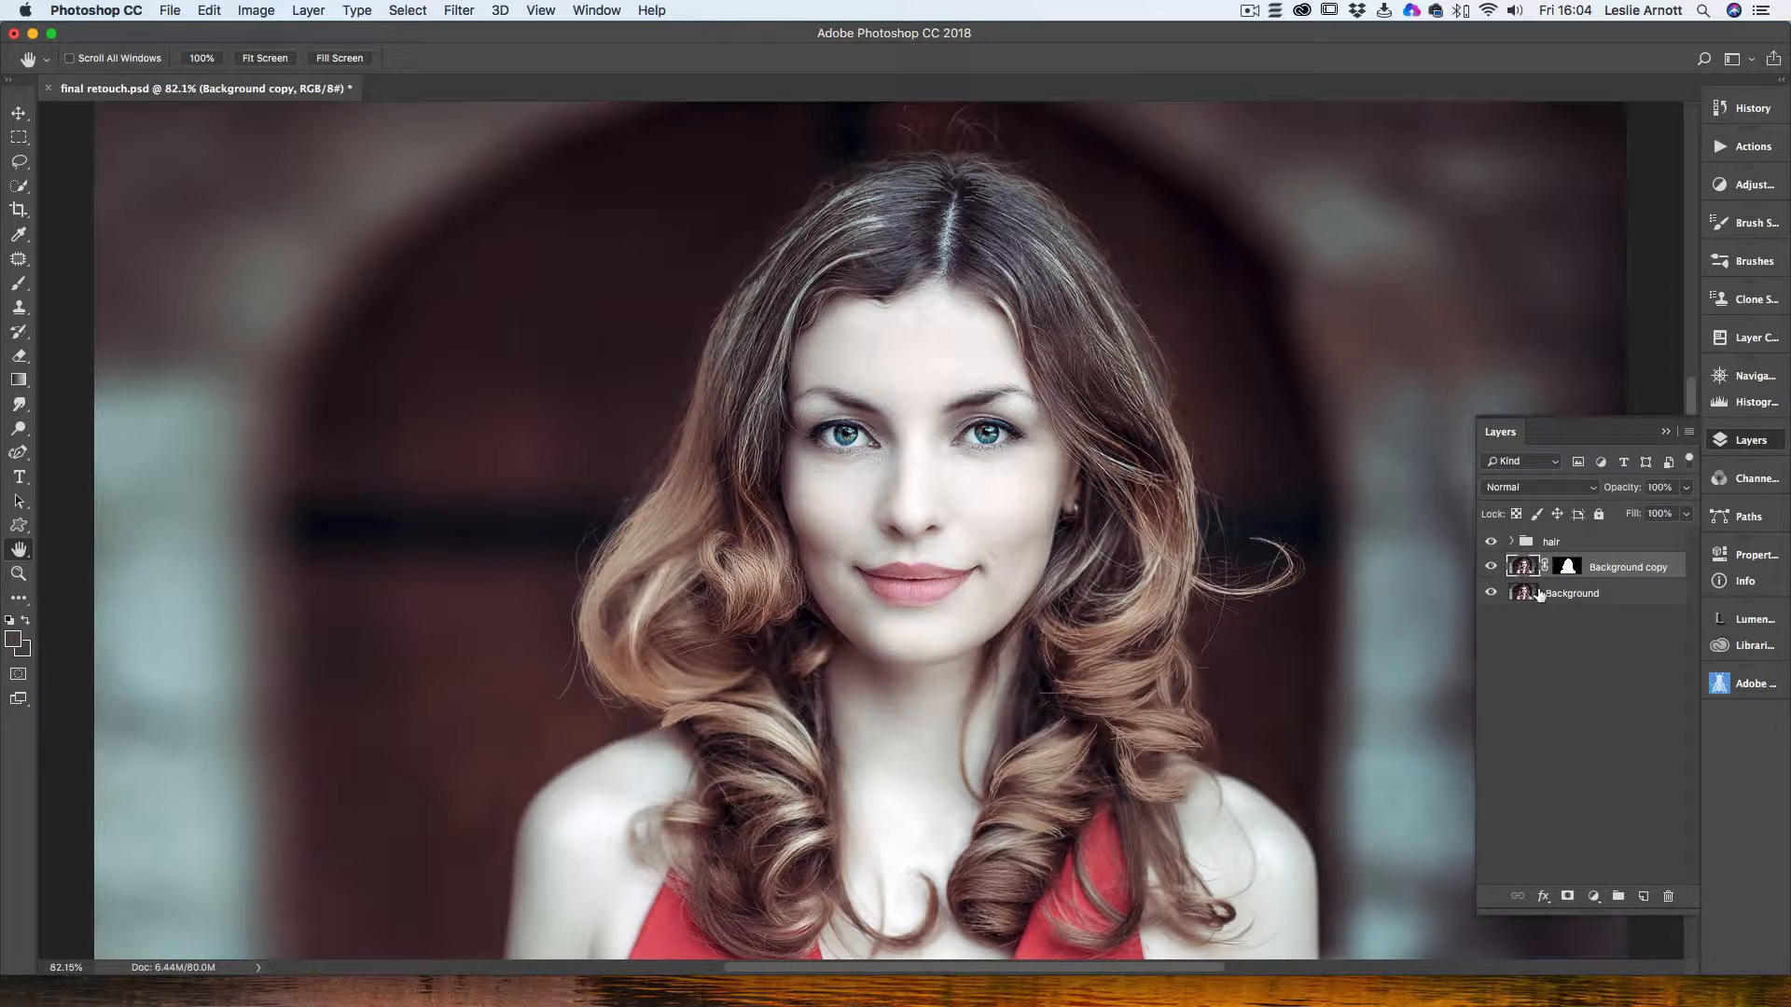
pyautogui.click(1491, 593)
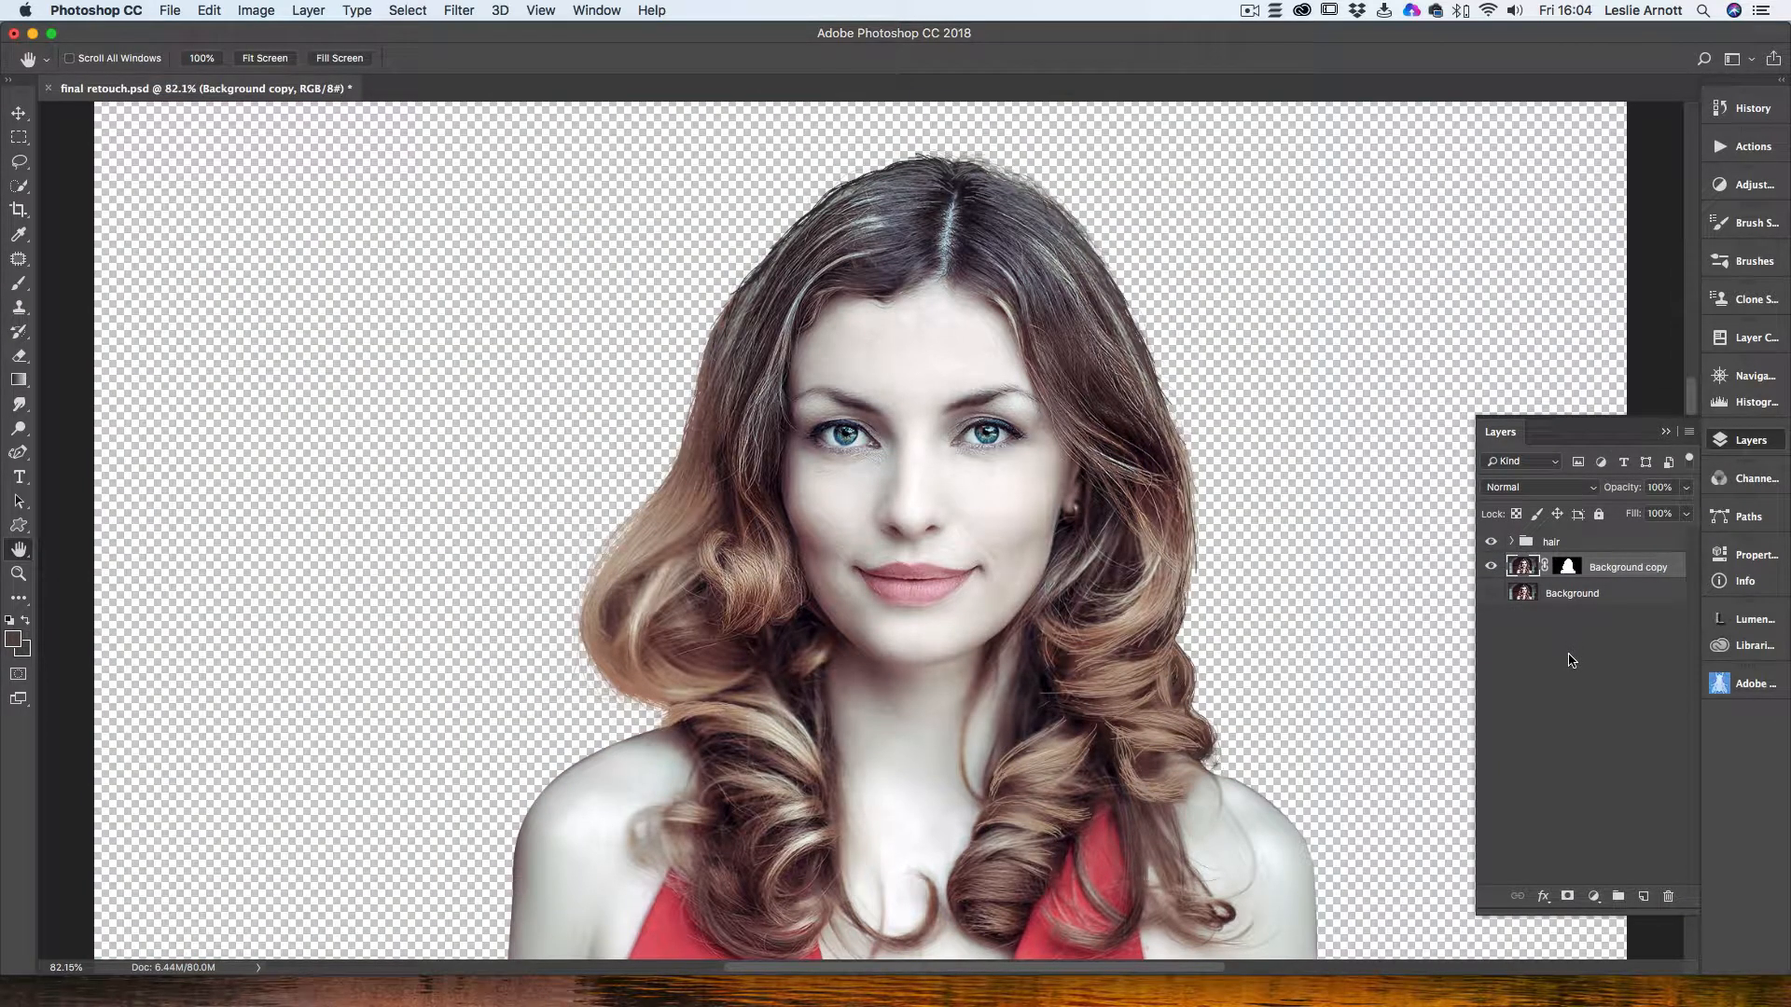
# Step: Duplicate the masked Background copy layer within final retouch.psd
pyautogui.click(1559, 597)
pyautogui.click(1609, 568)
pyautogui.rightClick(1616, 571)
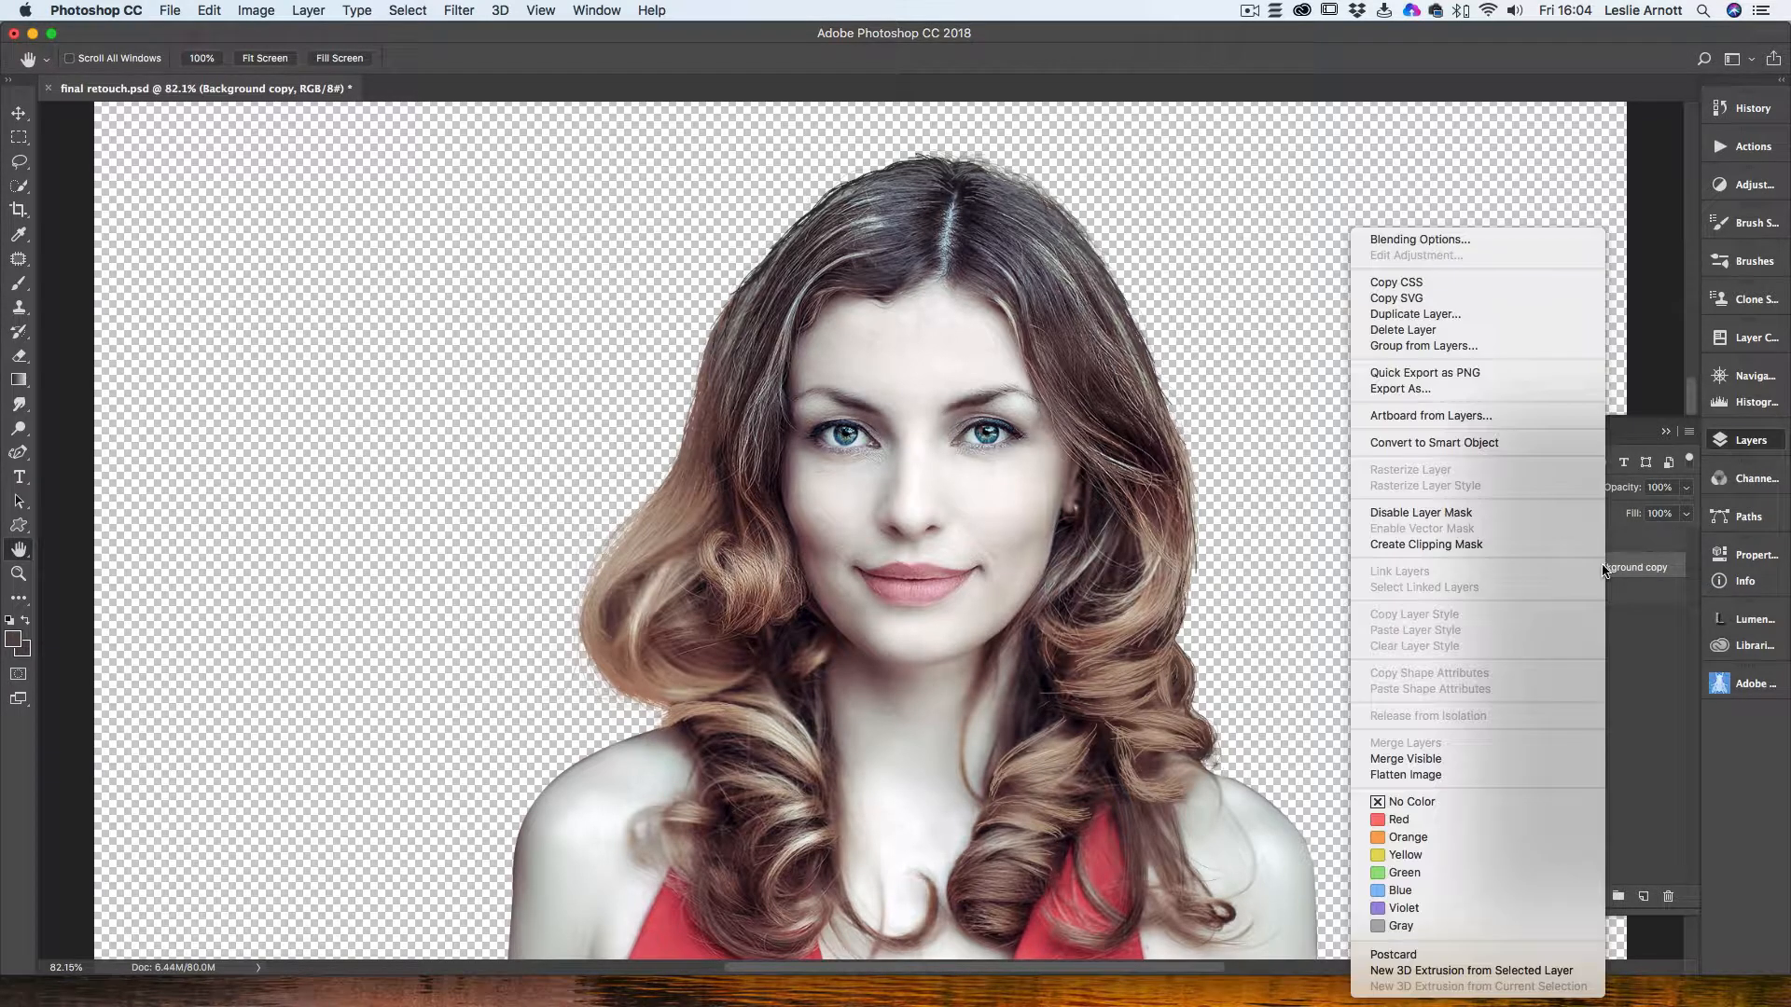
pyautogui.click(1446, 317)
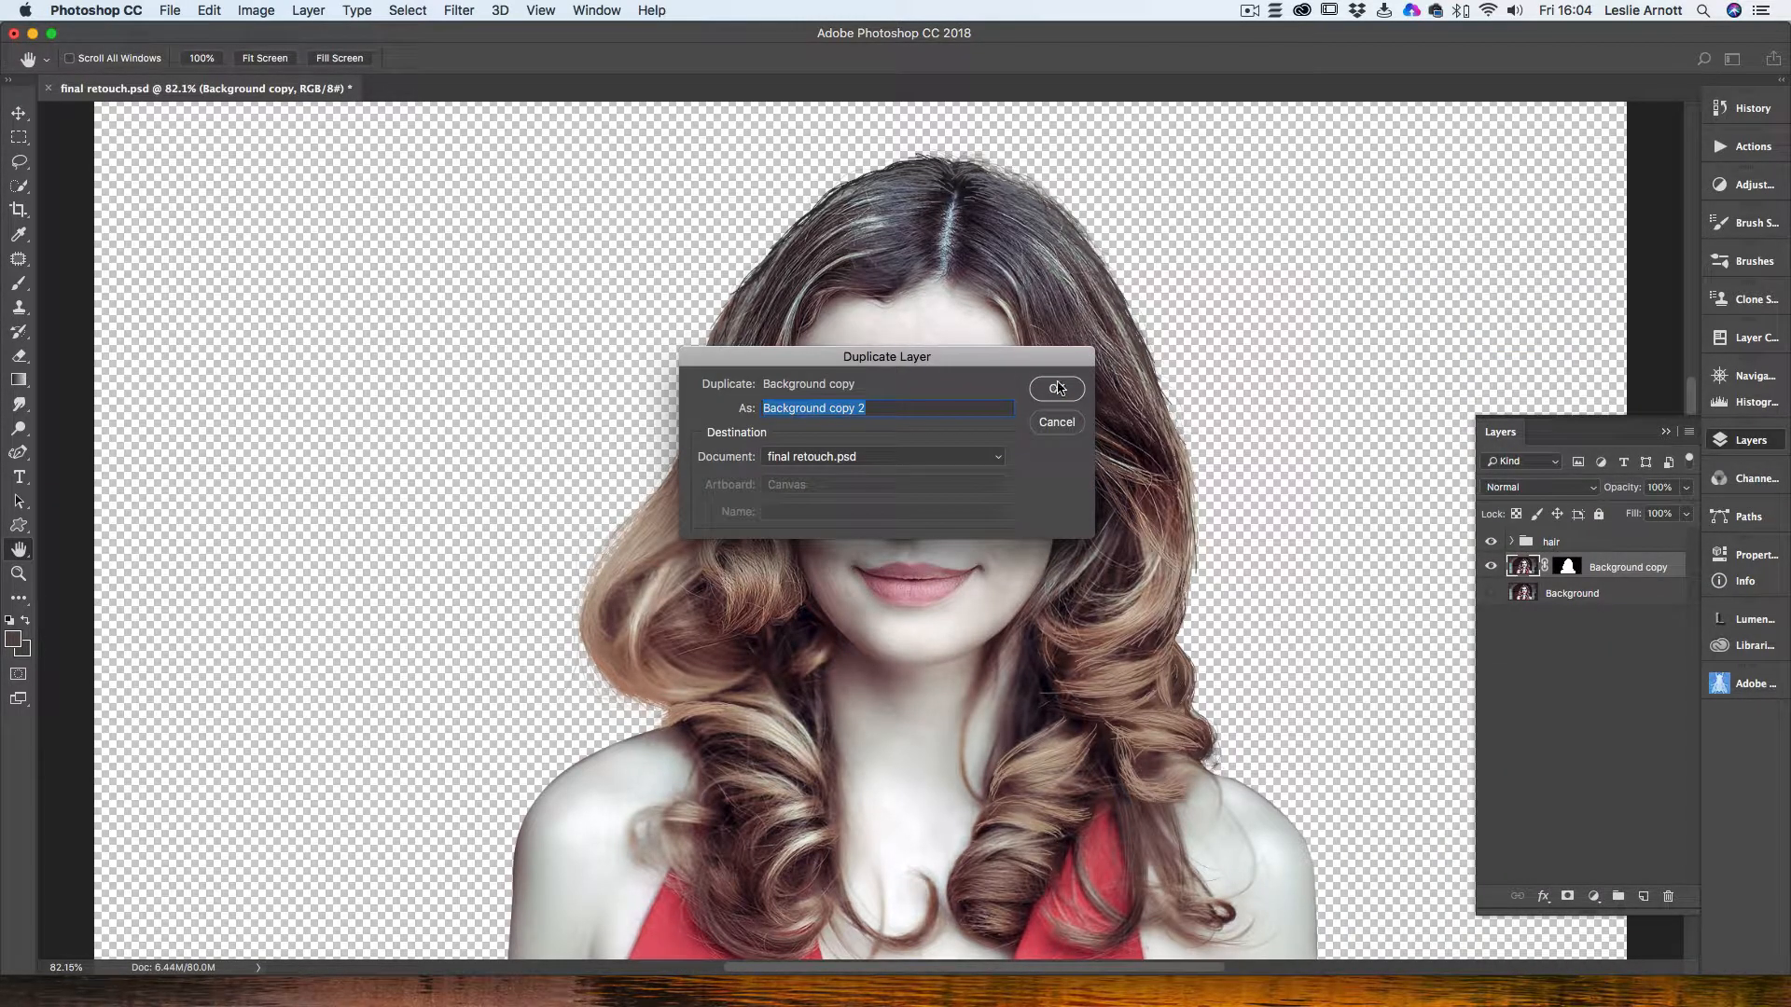
pyautogui.click(1057, 390)
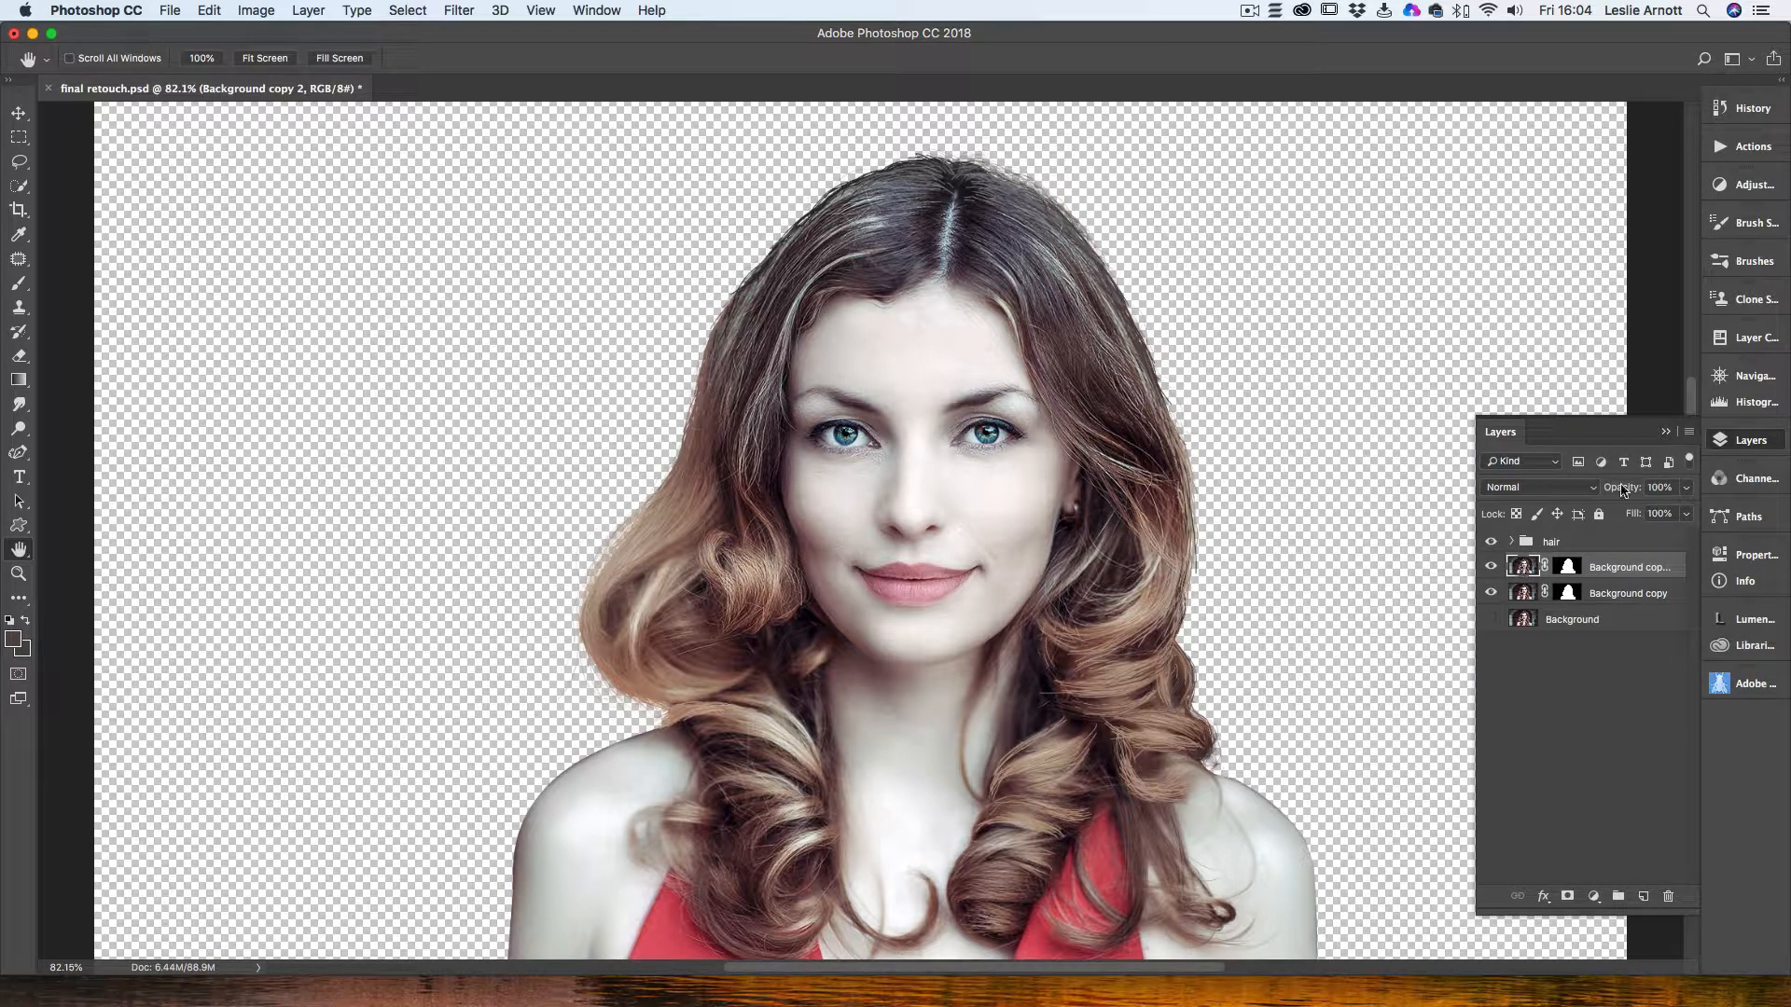
pyautogui.click(1664, 432)
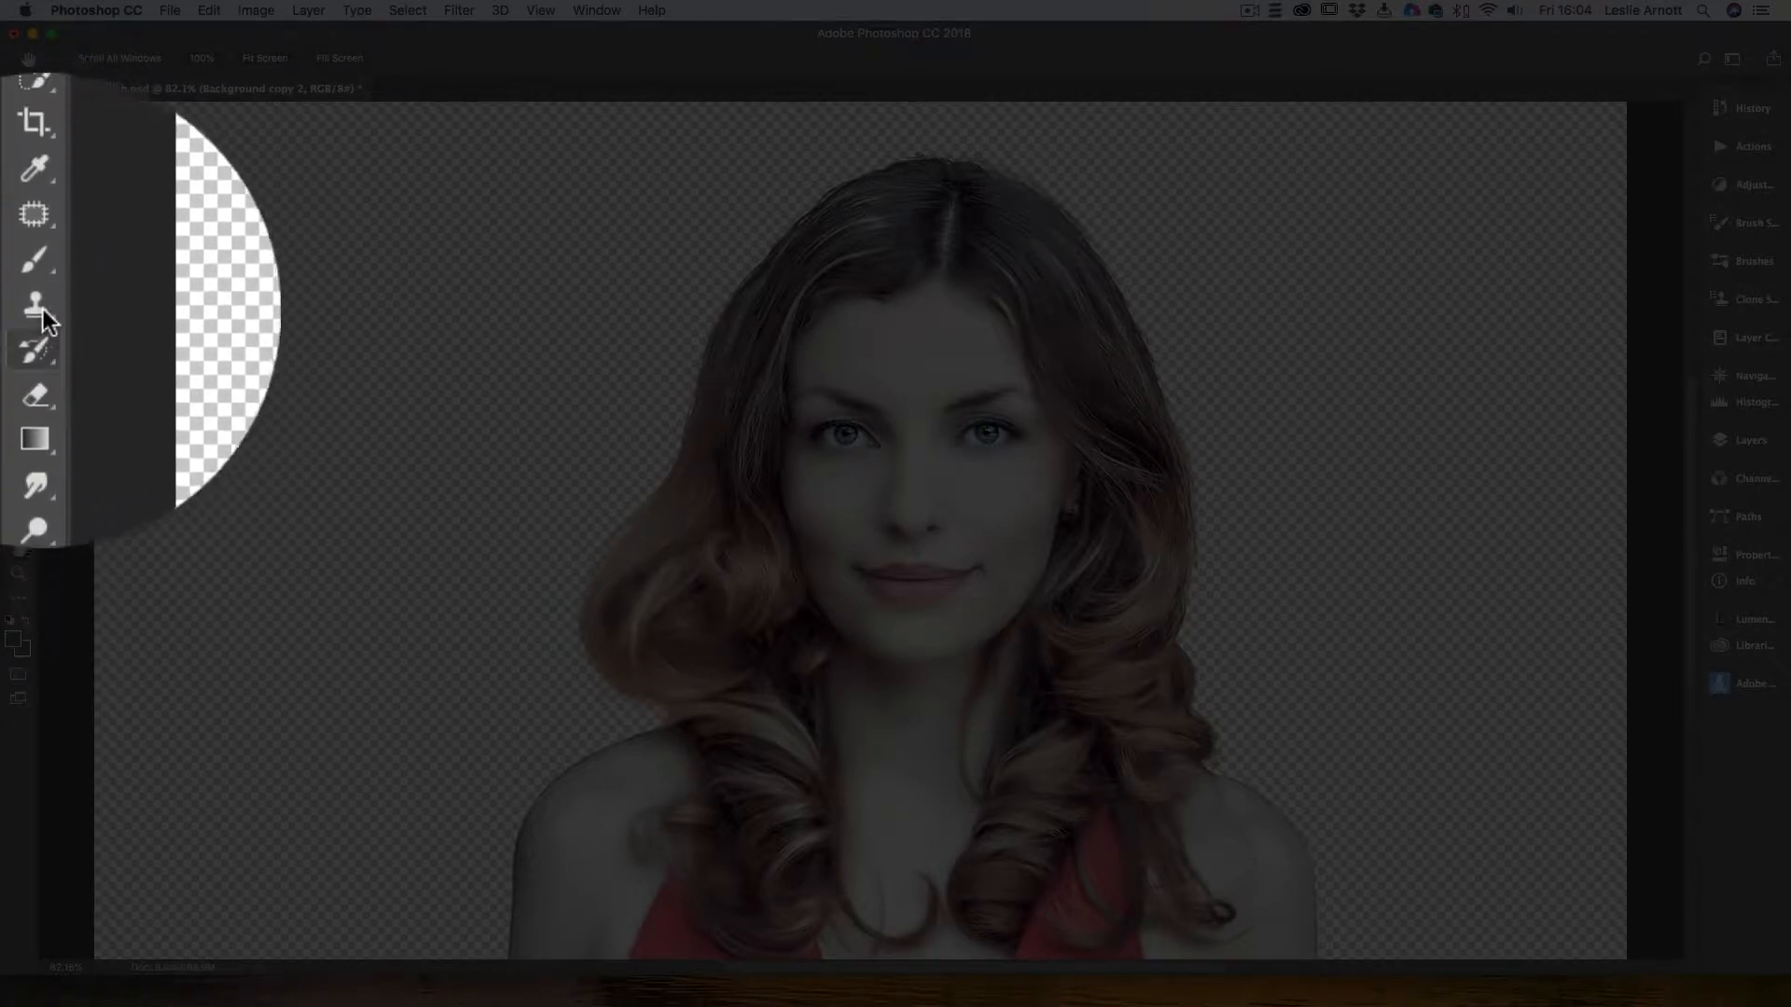
# Step: Activate the Clone Stamp tool and display the Clone Source settings
pyautogui.click(41, 308)
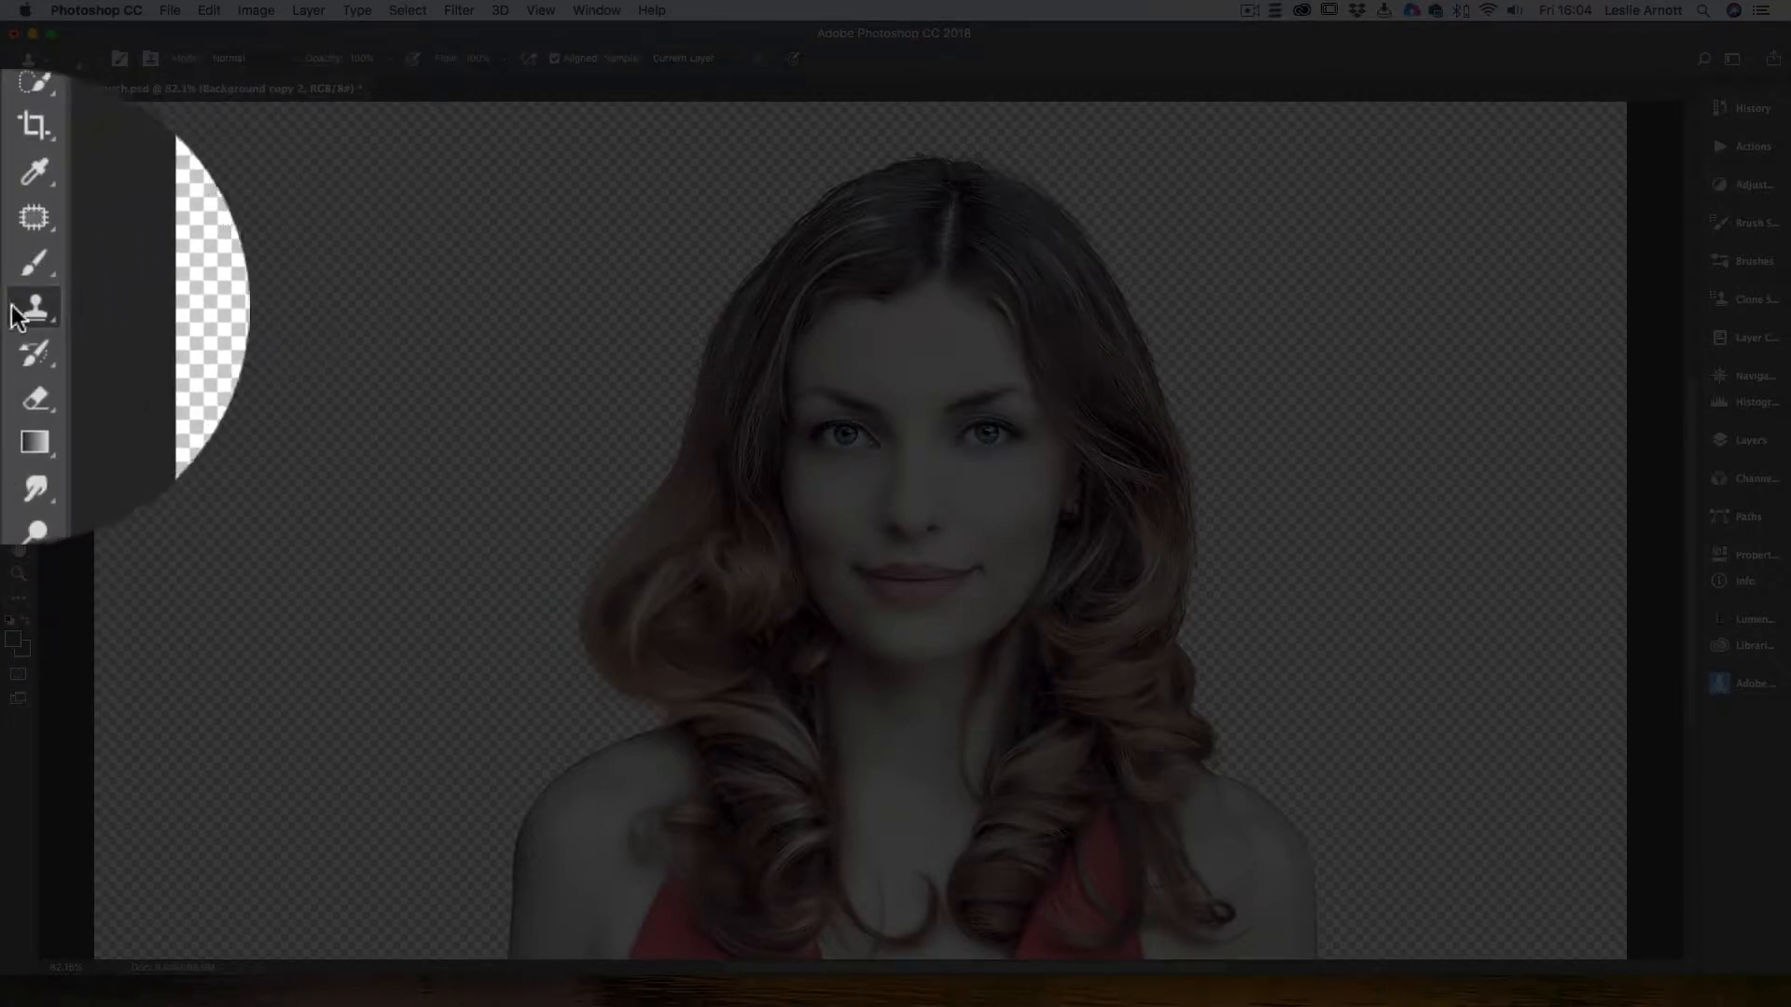
pyautogui.click(28, 315)
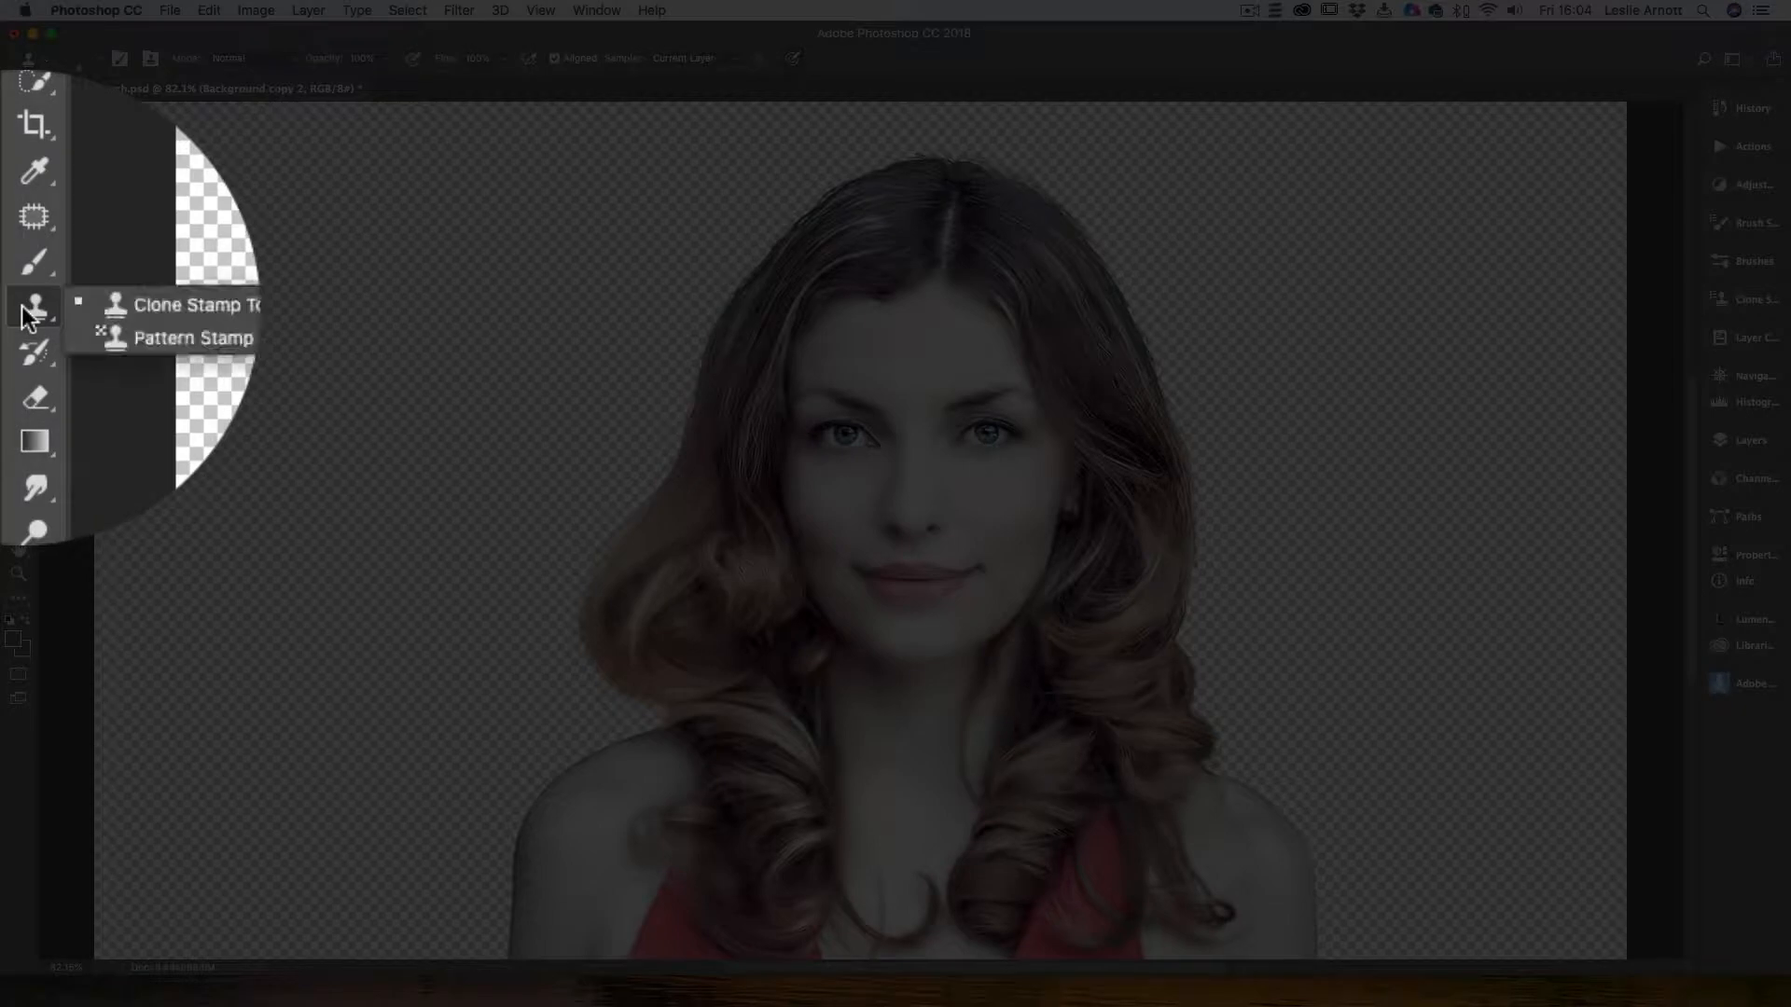
pyautogui.click(159, 315)
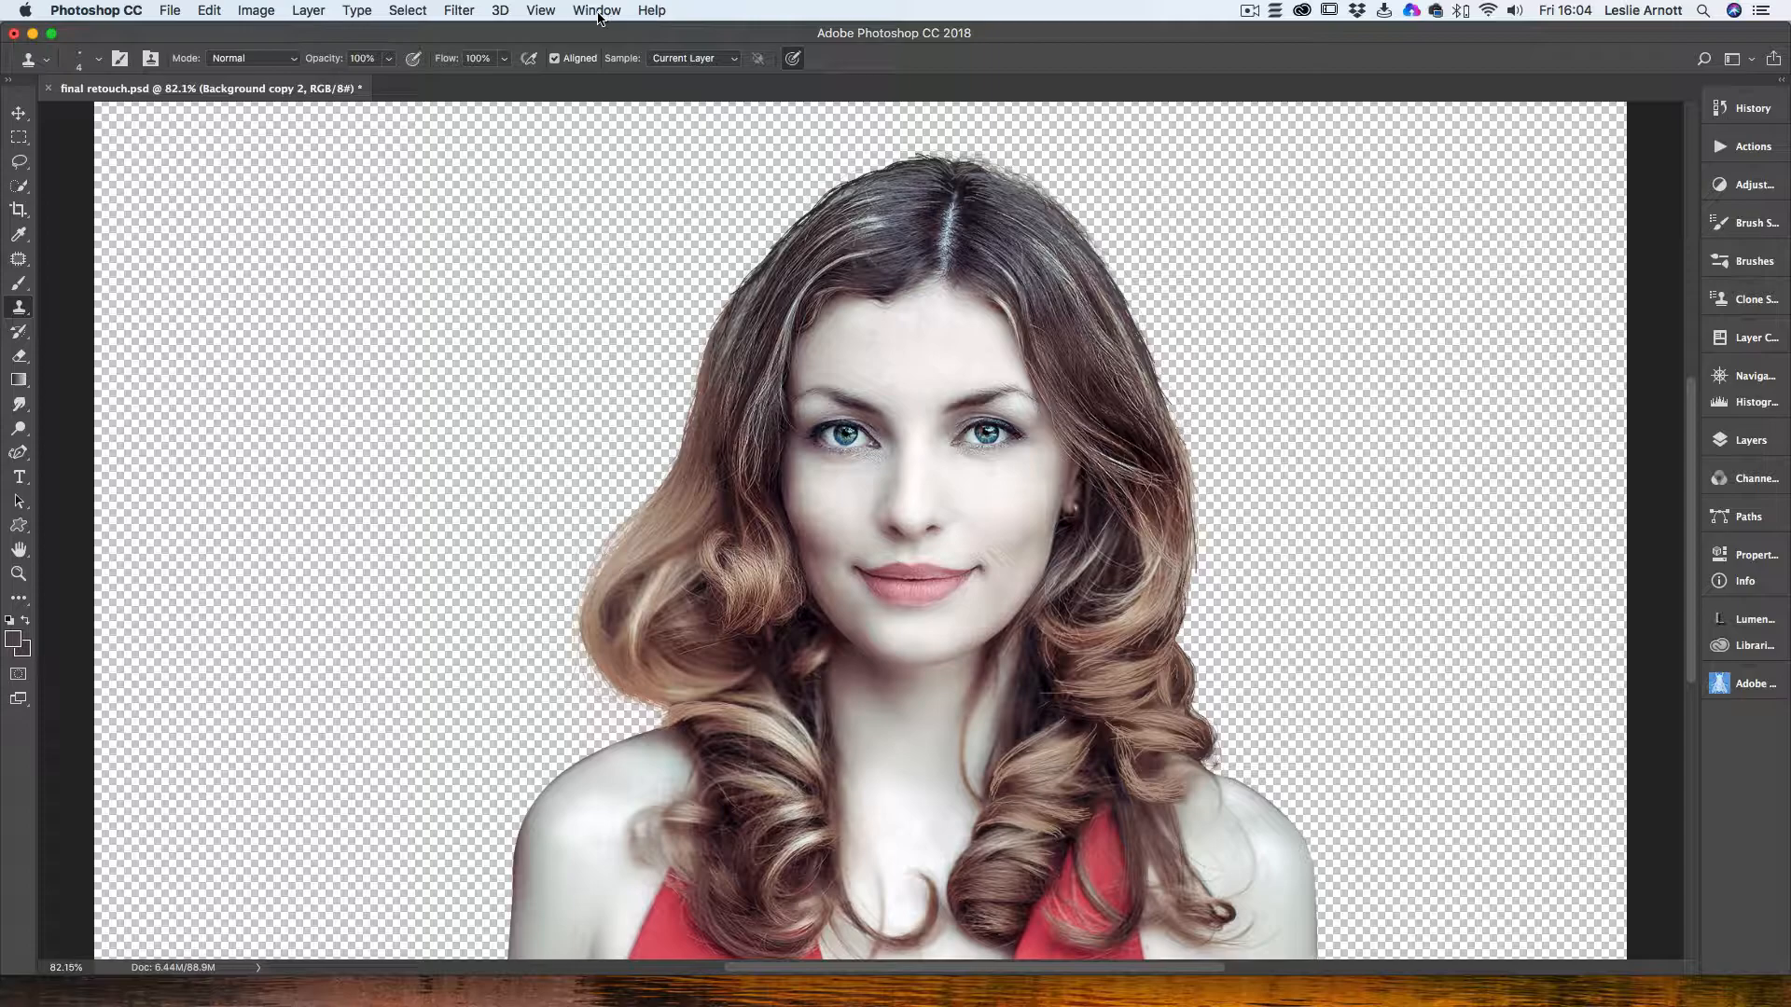
pyautogui.click(594, 11)
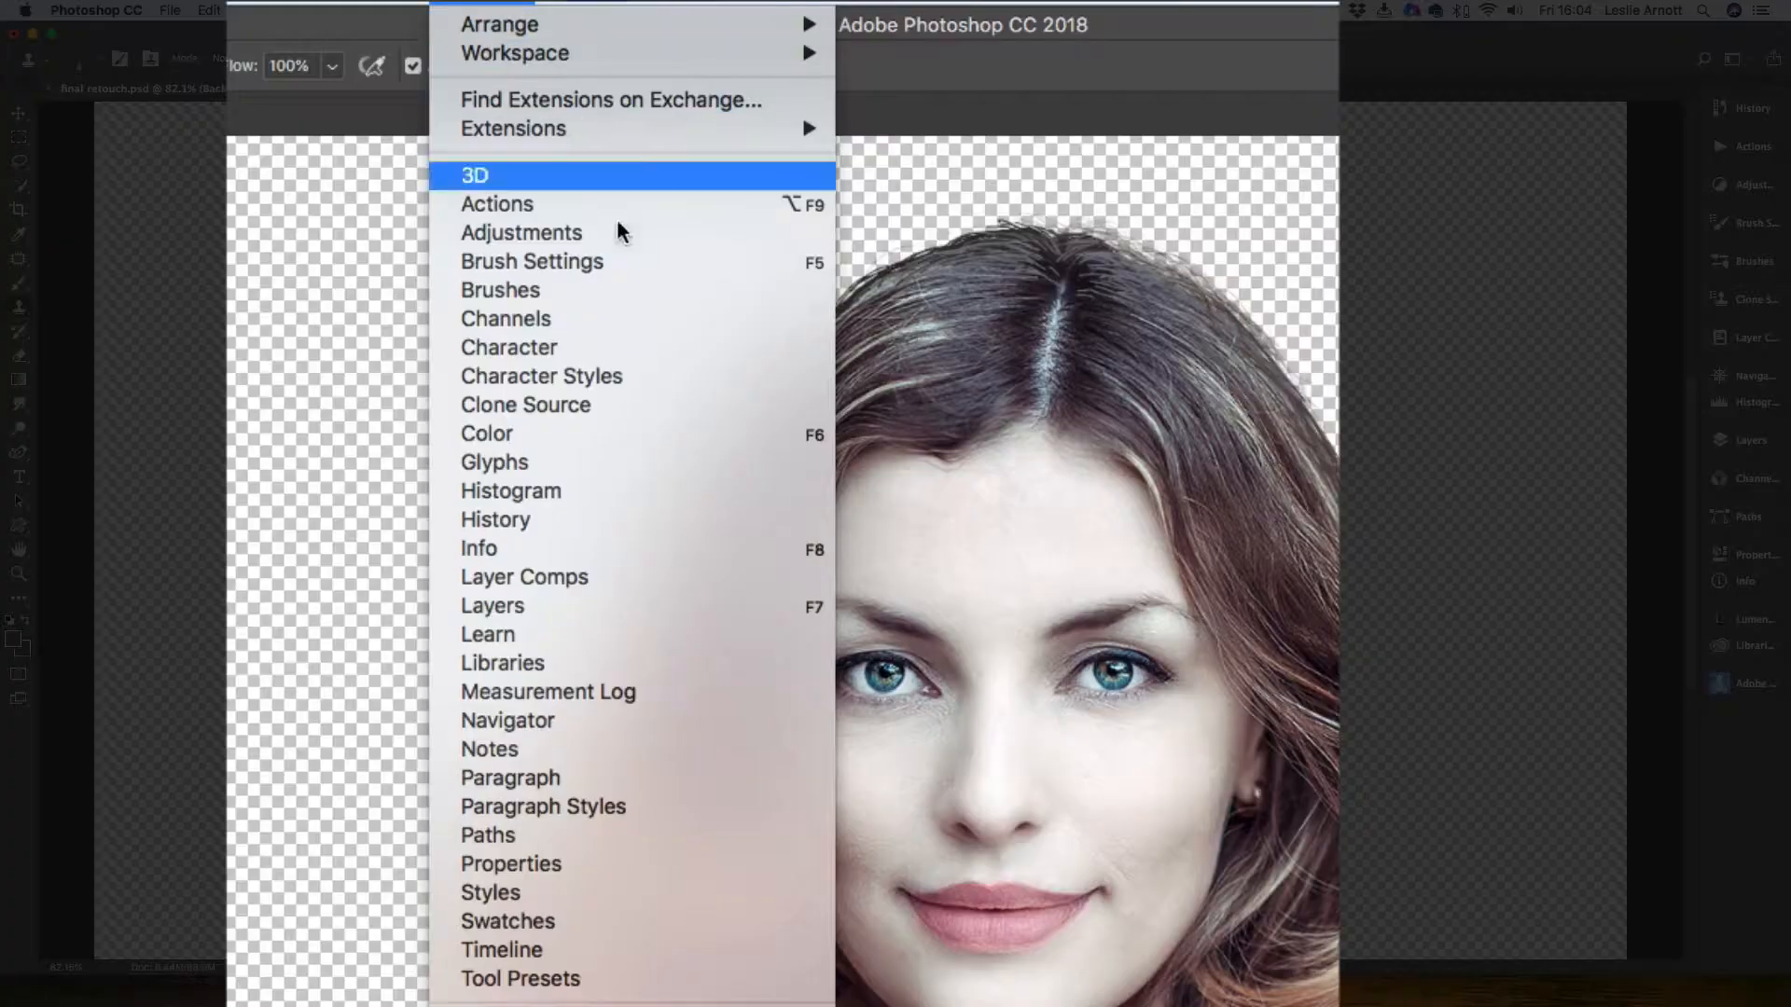
pyautogui.click(566, 411)
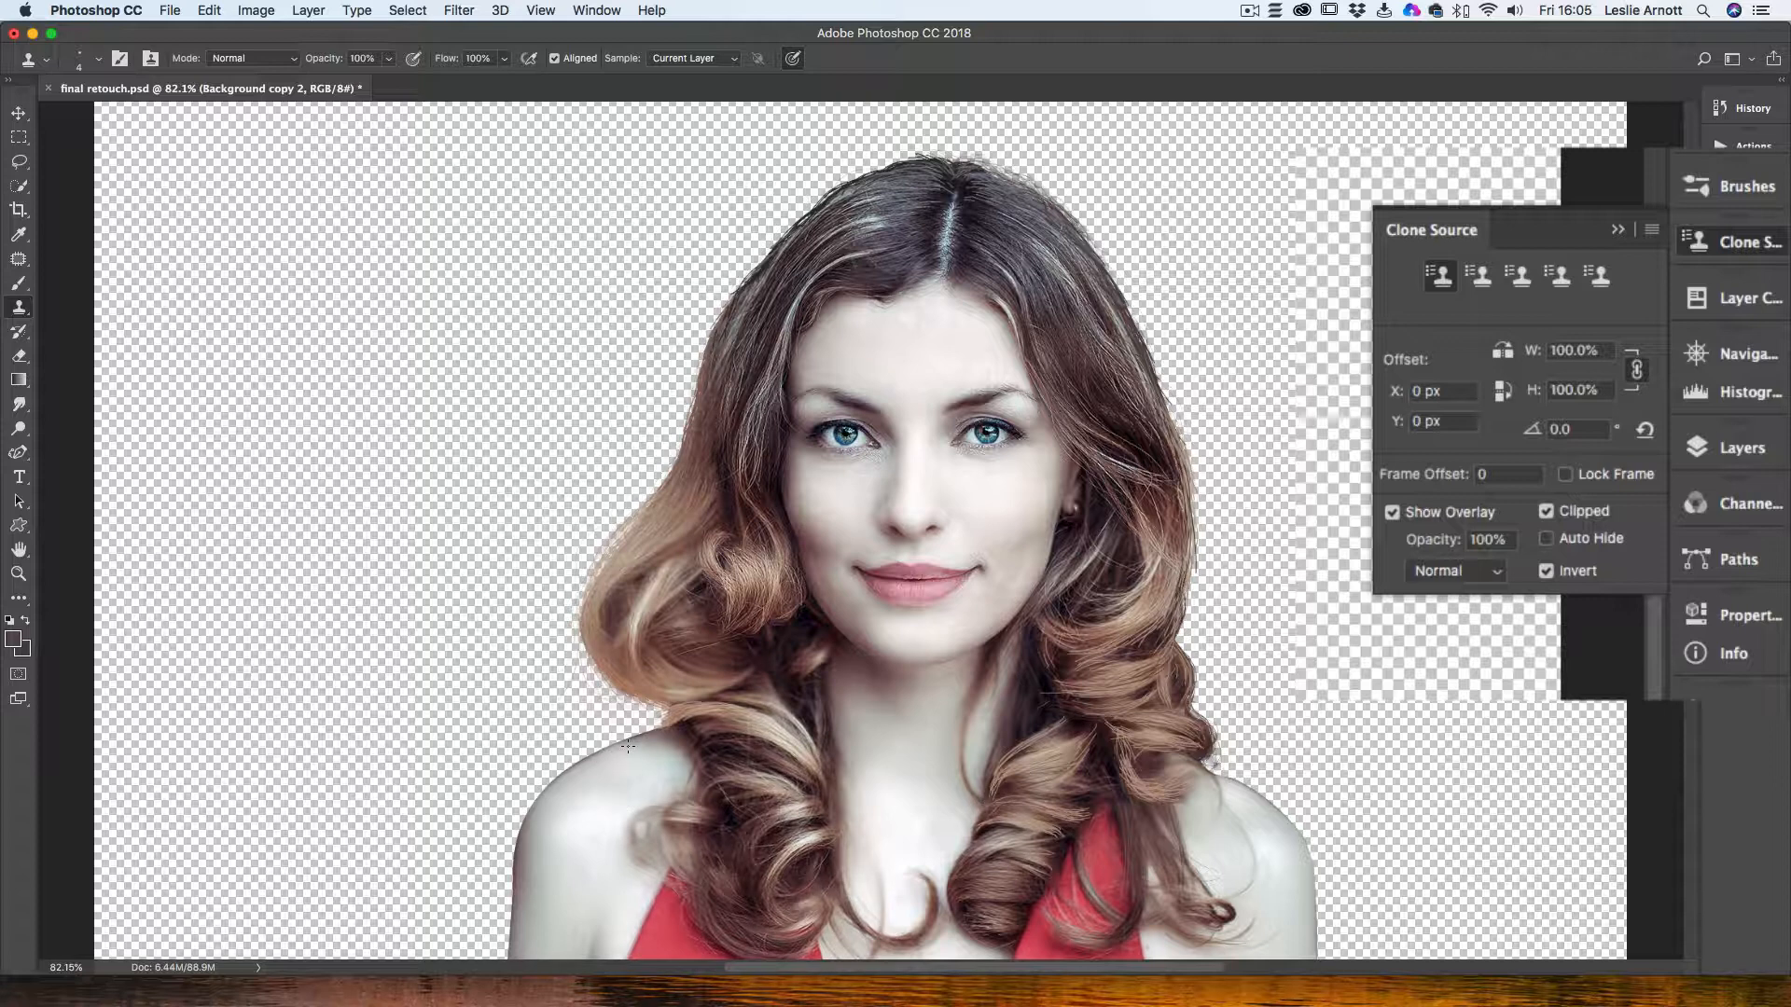
# Step: Set the clone brush size to 35 and sample the upper edge of the shoulder on the image's left side
pyautogui.press(']')
pyautogui.press(']')
pyautogui.press(']')
pyautogui.press(']')
pyautogui.press(']')
pyautogui.press(']')
pyautogui.press(']')
pyautogui.press(']')
pyautogui.press(']')
pyautogui.press(']')
pyautogui.press('[')
pyautogui.keyDown('alt'); pyautogui.click(653, 732); pyautogui.keyUp('alt')
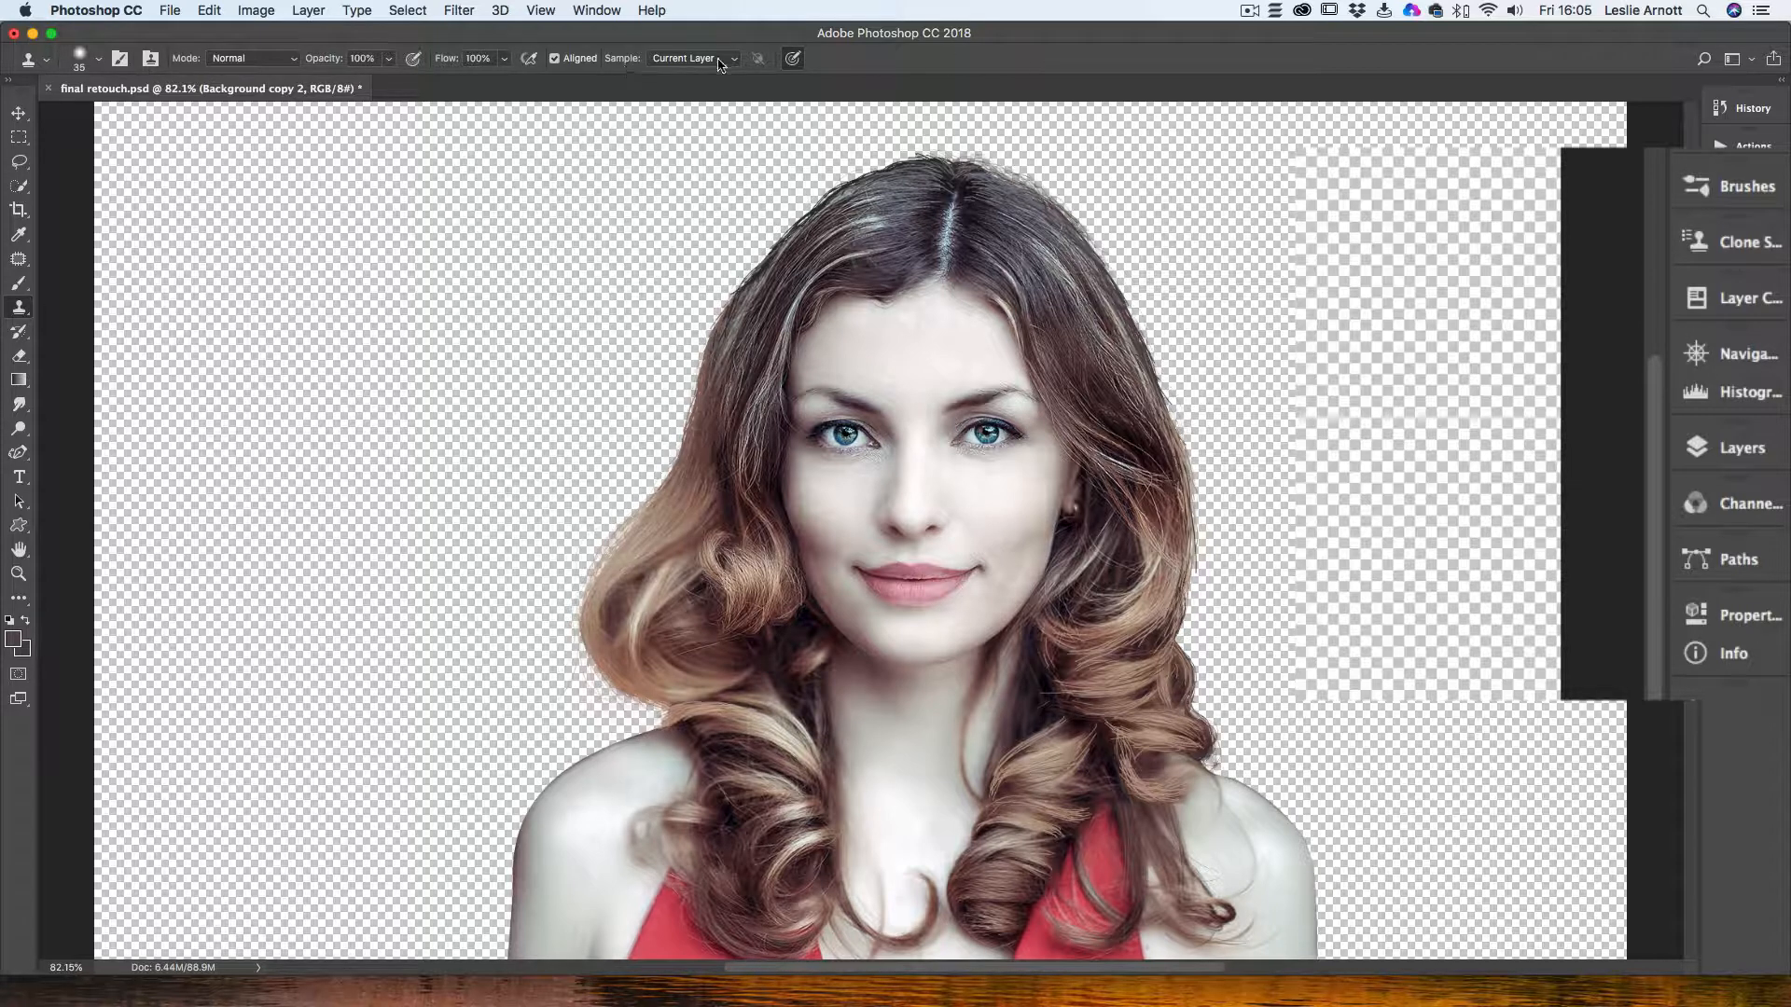
# Step: Flip the clone source horizontally and clone the sampled shoulder skin over the stray hair on the opposite shoulder
pyautogui.click(1730, 449)
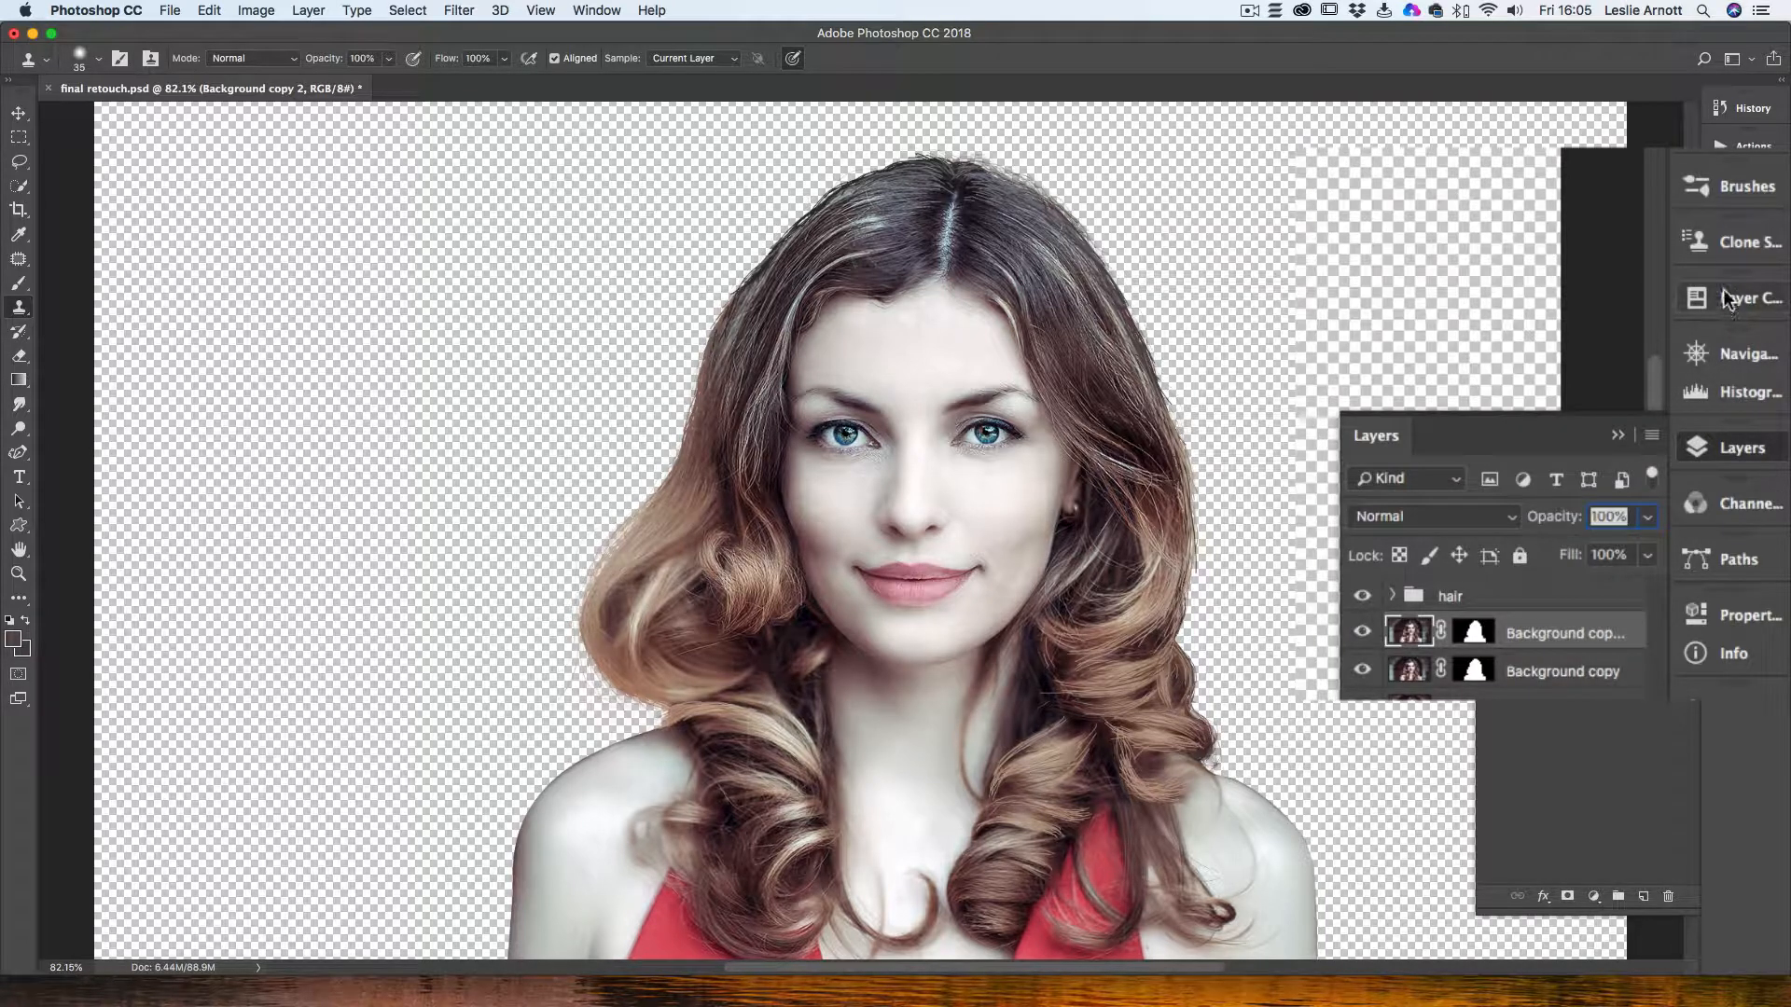
pyautogui.click(1713, 235)
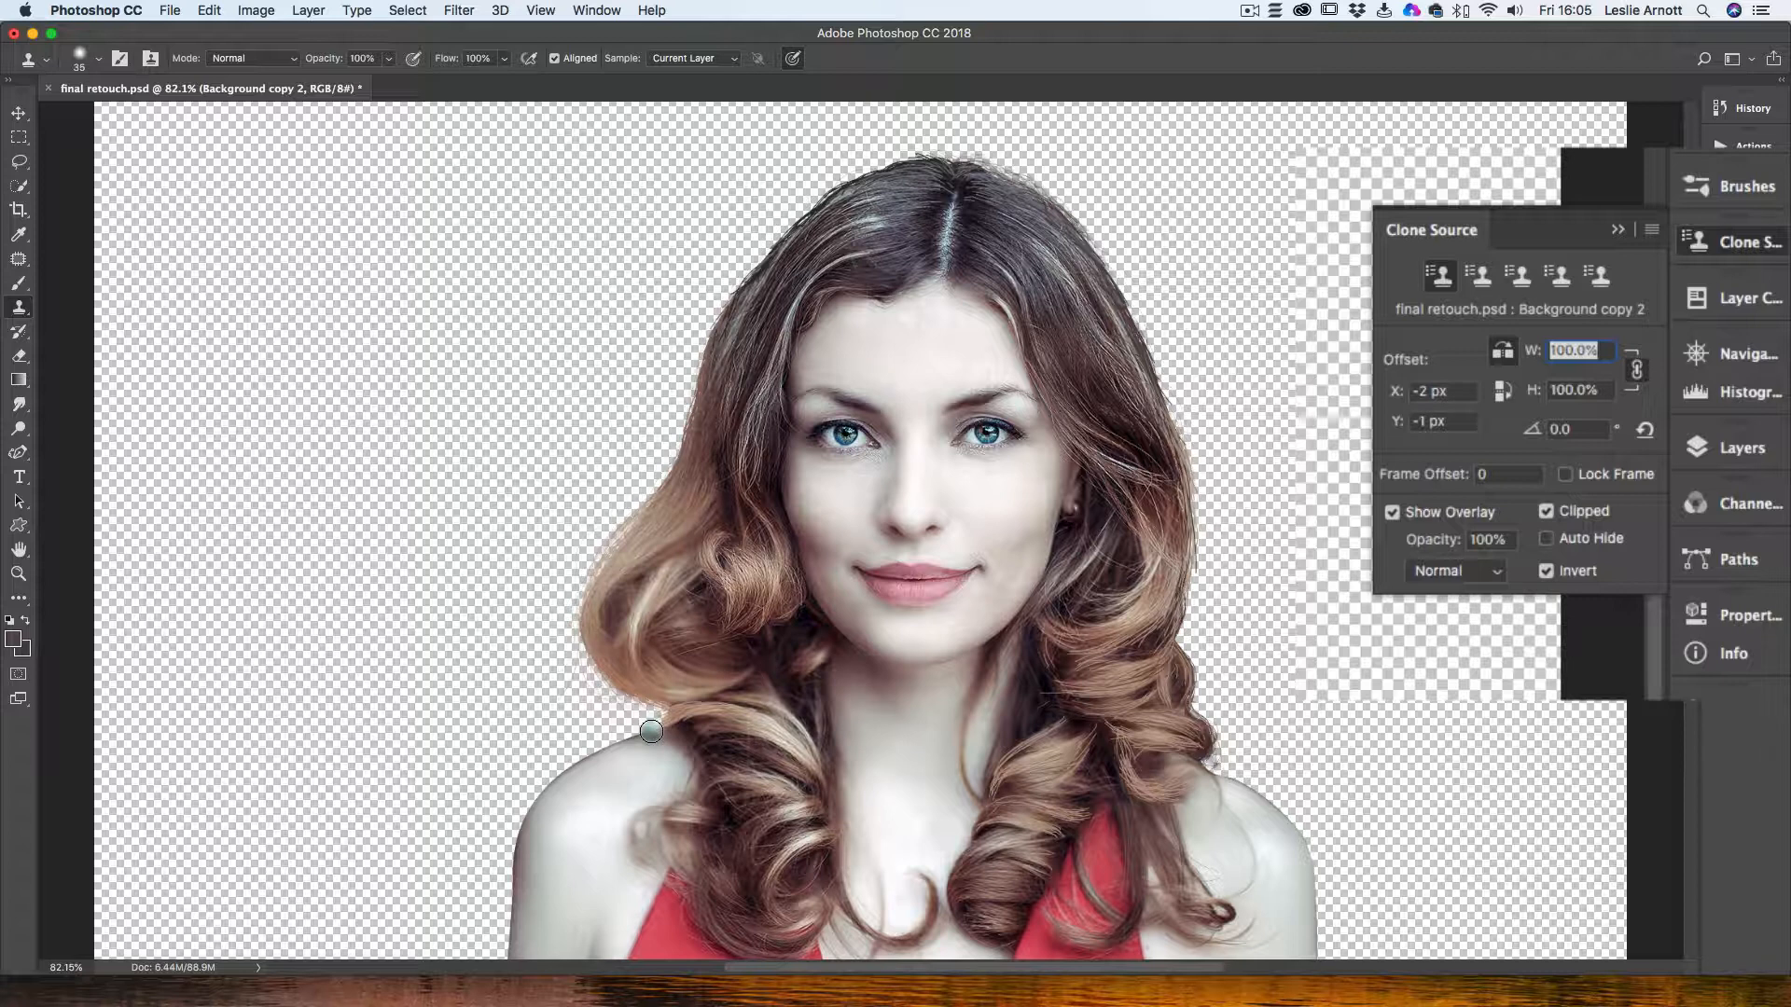
pyautogui.click(1208, 771)
pyautogui.moveTo(1208, 771); pyautogui.dragTo(1262, 796)
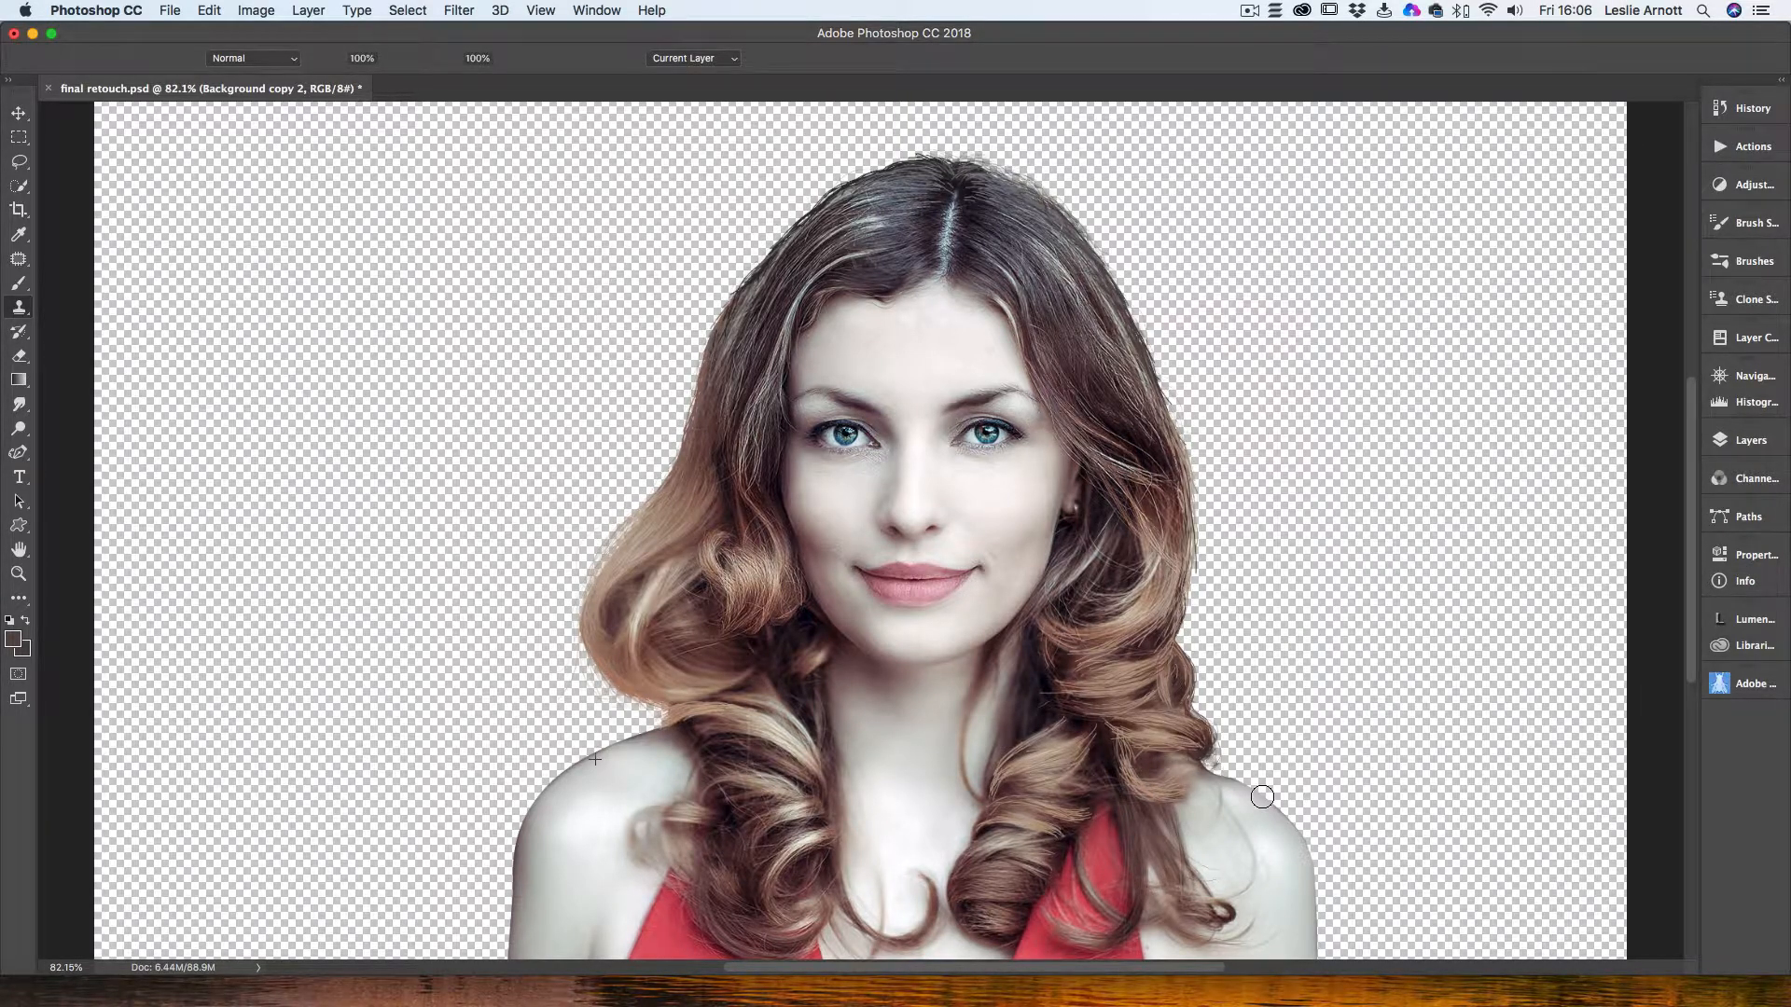
pyautogui.moveTo(1262, 796); pyautogui.dragTo(1290, 823)
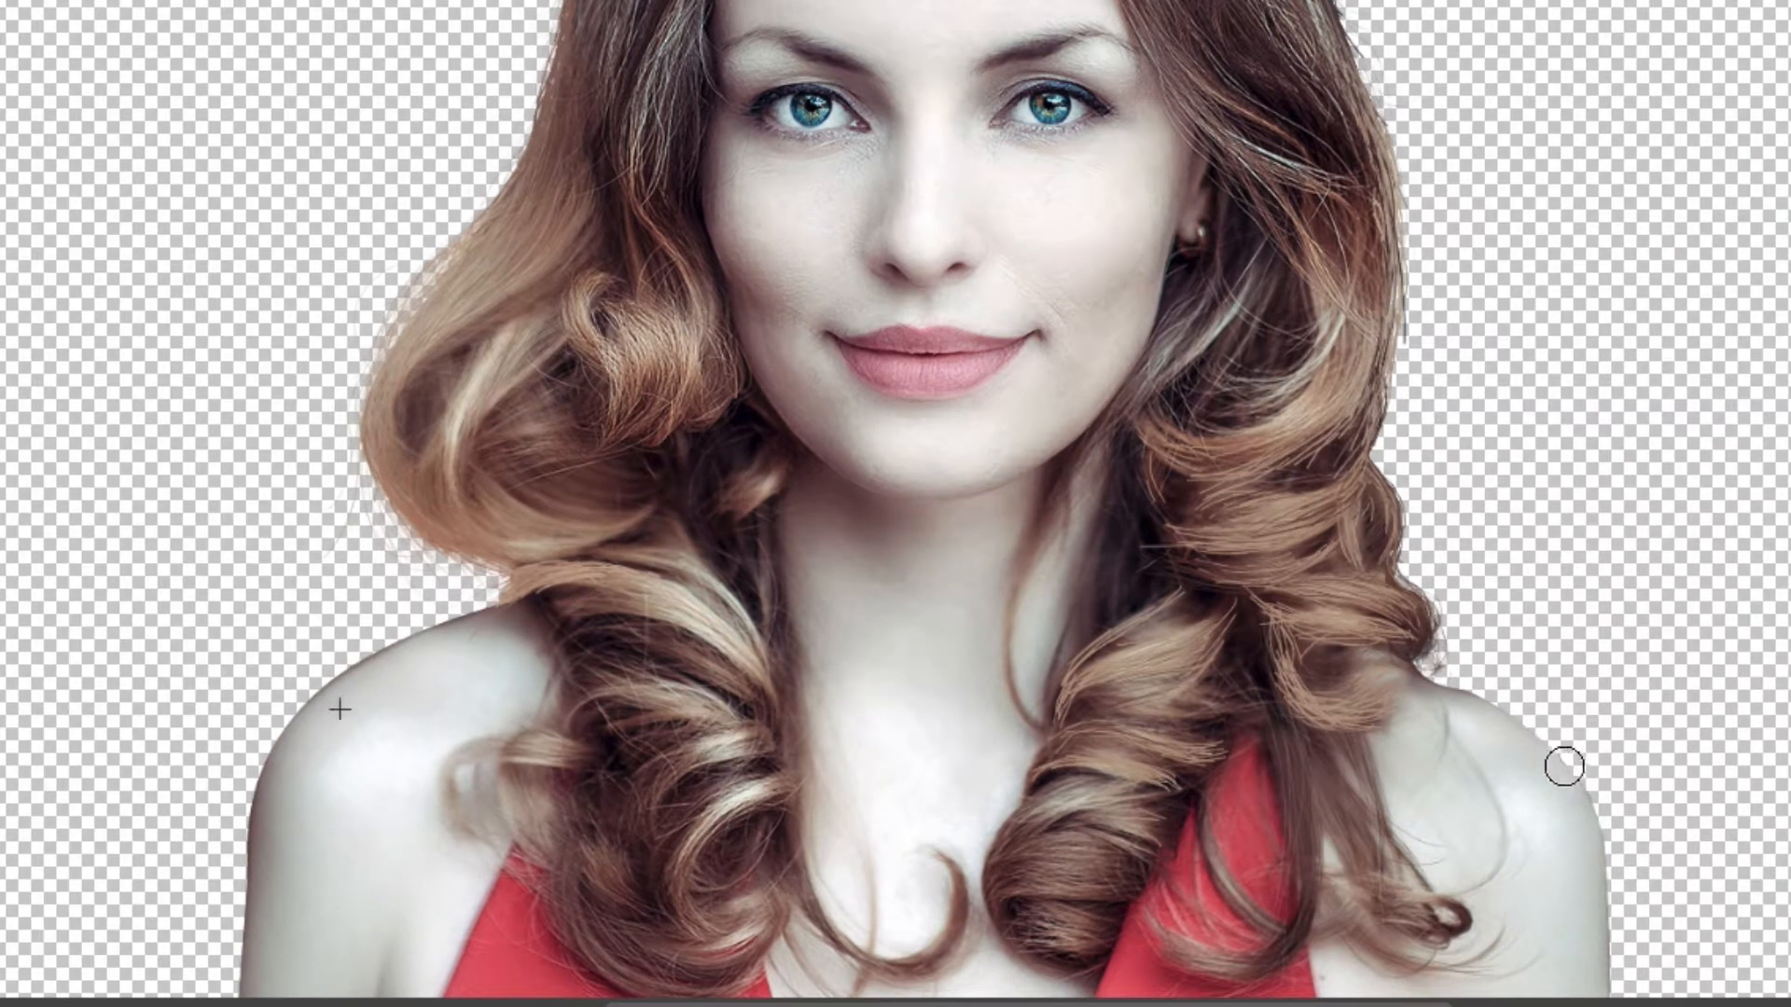
pyautogui.moveTo(1564, 766)
pyautogui.mouseDown()
pyautogui.moveTo(1499, 714)
pyautogui.moveTo(1482, 736)
pyautogui.moveTo(1441, 715)
pyautogui.moveTo(1431, 799)
pyautogui.moveTo(1476, 768)
pyautogui.moveTo(1498, 796)
pyautogui.moveTo(1507, 856)
pyautogui.moveTo(1493, 863)
pyautogui.moveTo(1479, 828)
pyautogui.moveTo(1444, 852)
pyautogui.moveTo(1491, 868)
pyautogui.mouseUp()
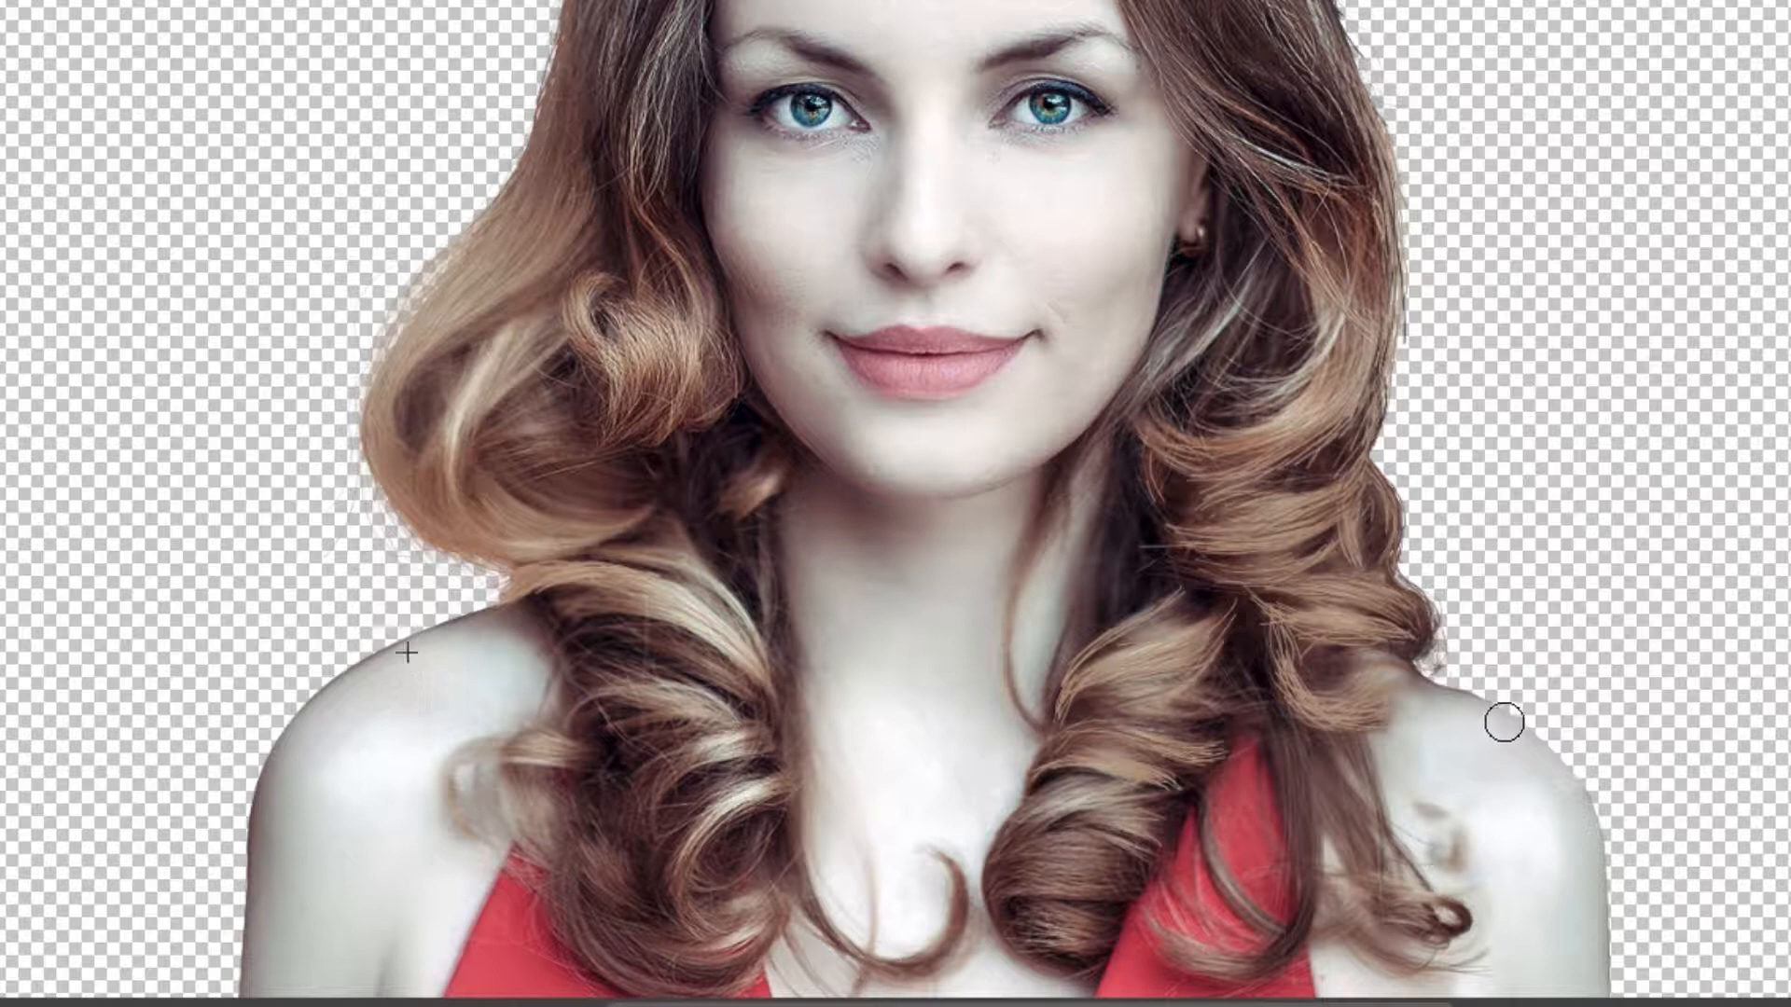
pyautogui.moveTo(1583, 815)
pyautogui.mouseDown()
pyautogui.moveTo(1579, 960)
pyautogui.moveTo(1555, 847)
pyautogui.moveTo(1558, 970)
pyautogui.moveTo(1525, 832)
pyautogui.mouseUp()
pyautogui.moveTo(1269, 863); pyautogui.dragTo(1259, 837)
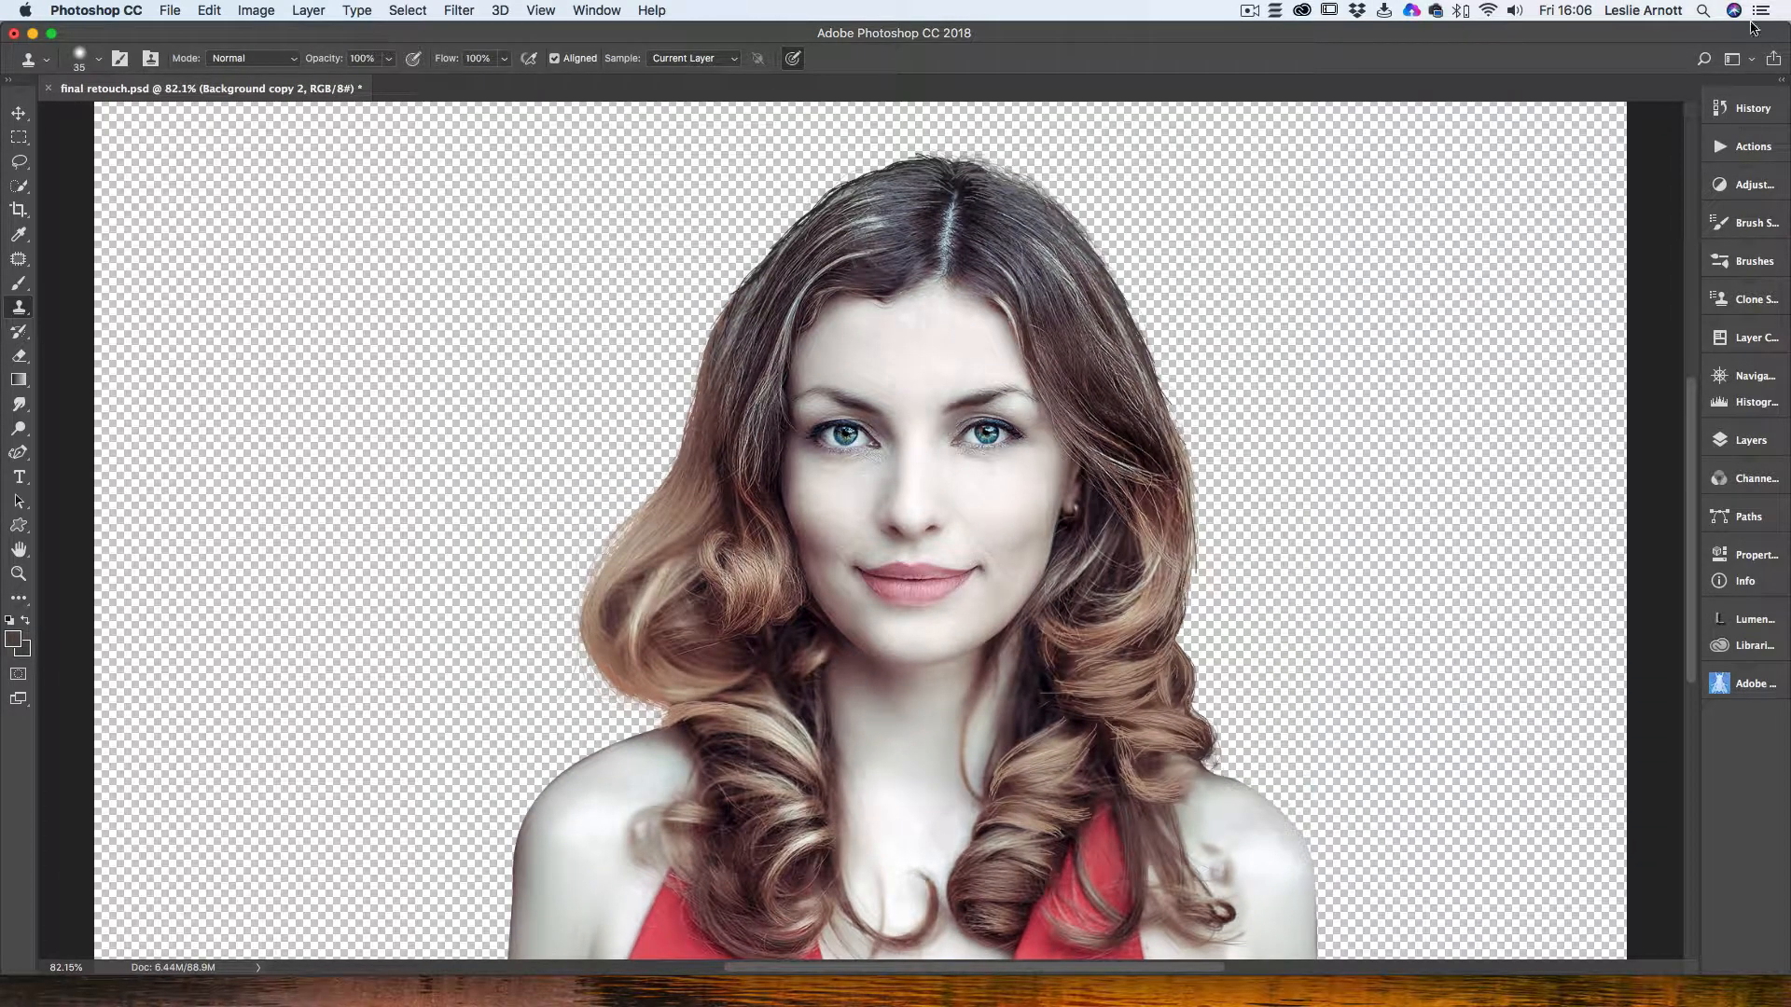
# Step: Reduce the Clone Stamp flow to 22% and blend skin over the remaining hair marks on the retouched shoulder
pyautogui.click(1756, 299)
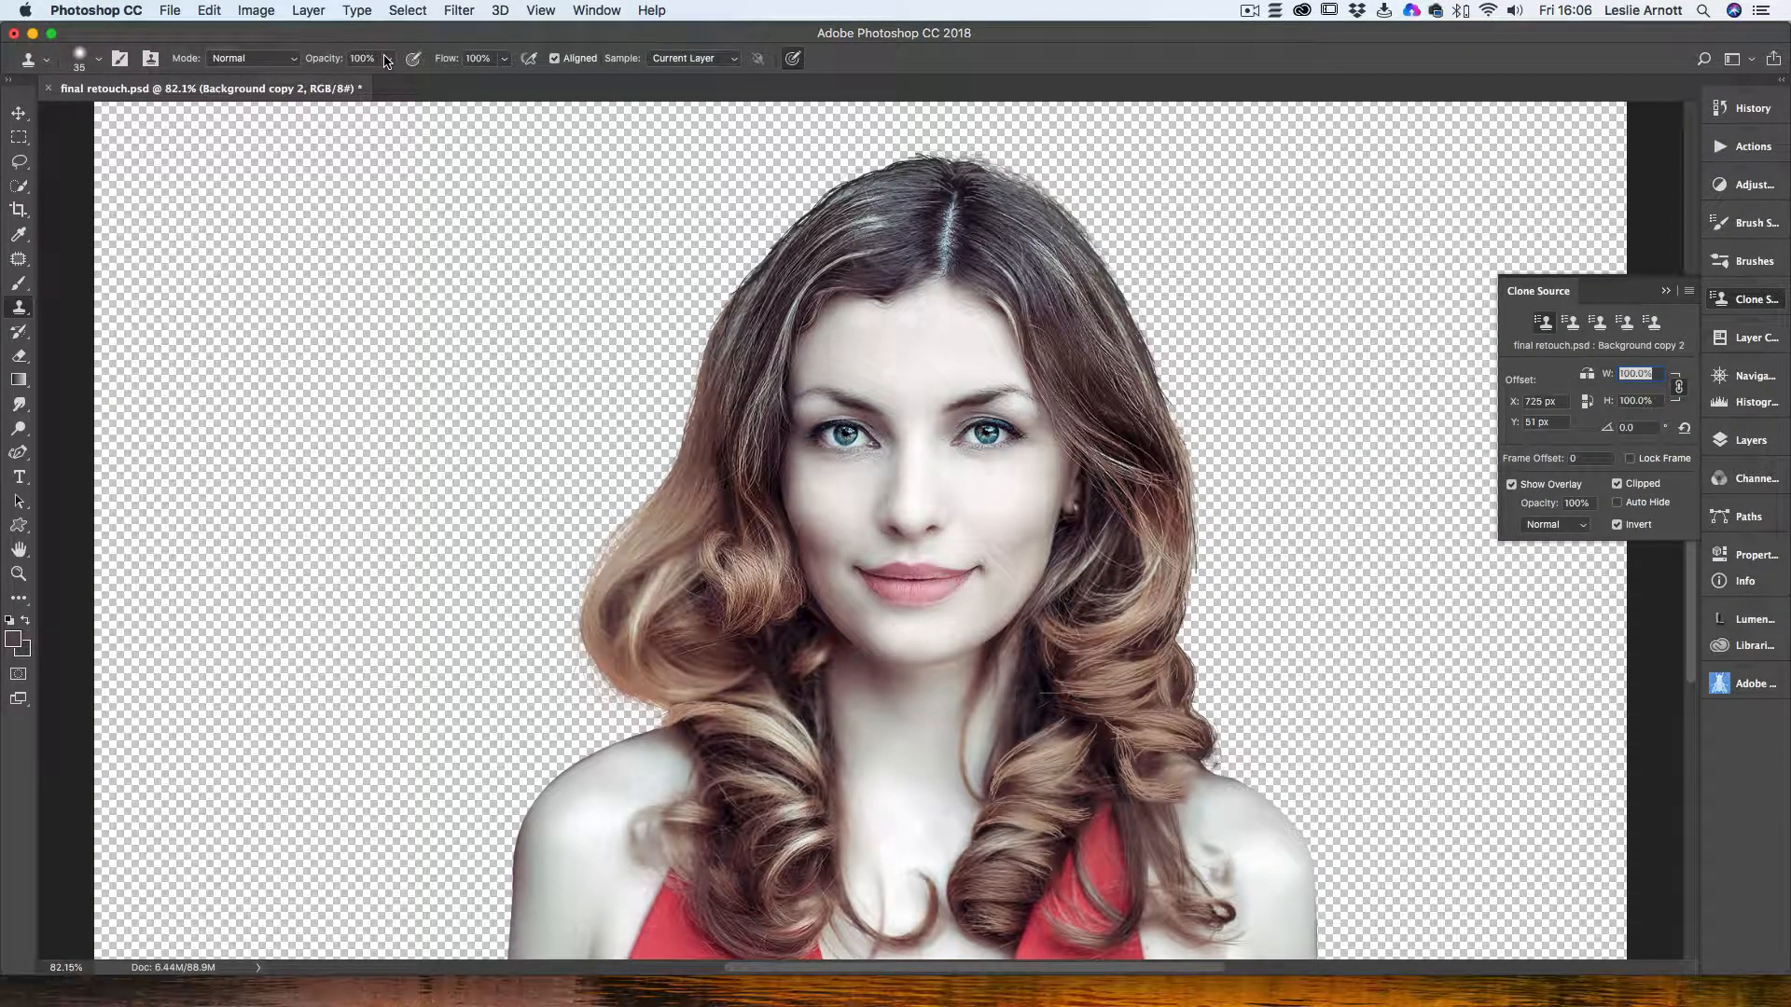
pyautogui.click(504, 58)
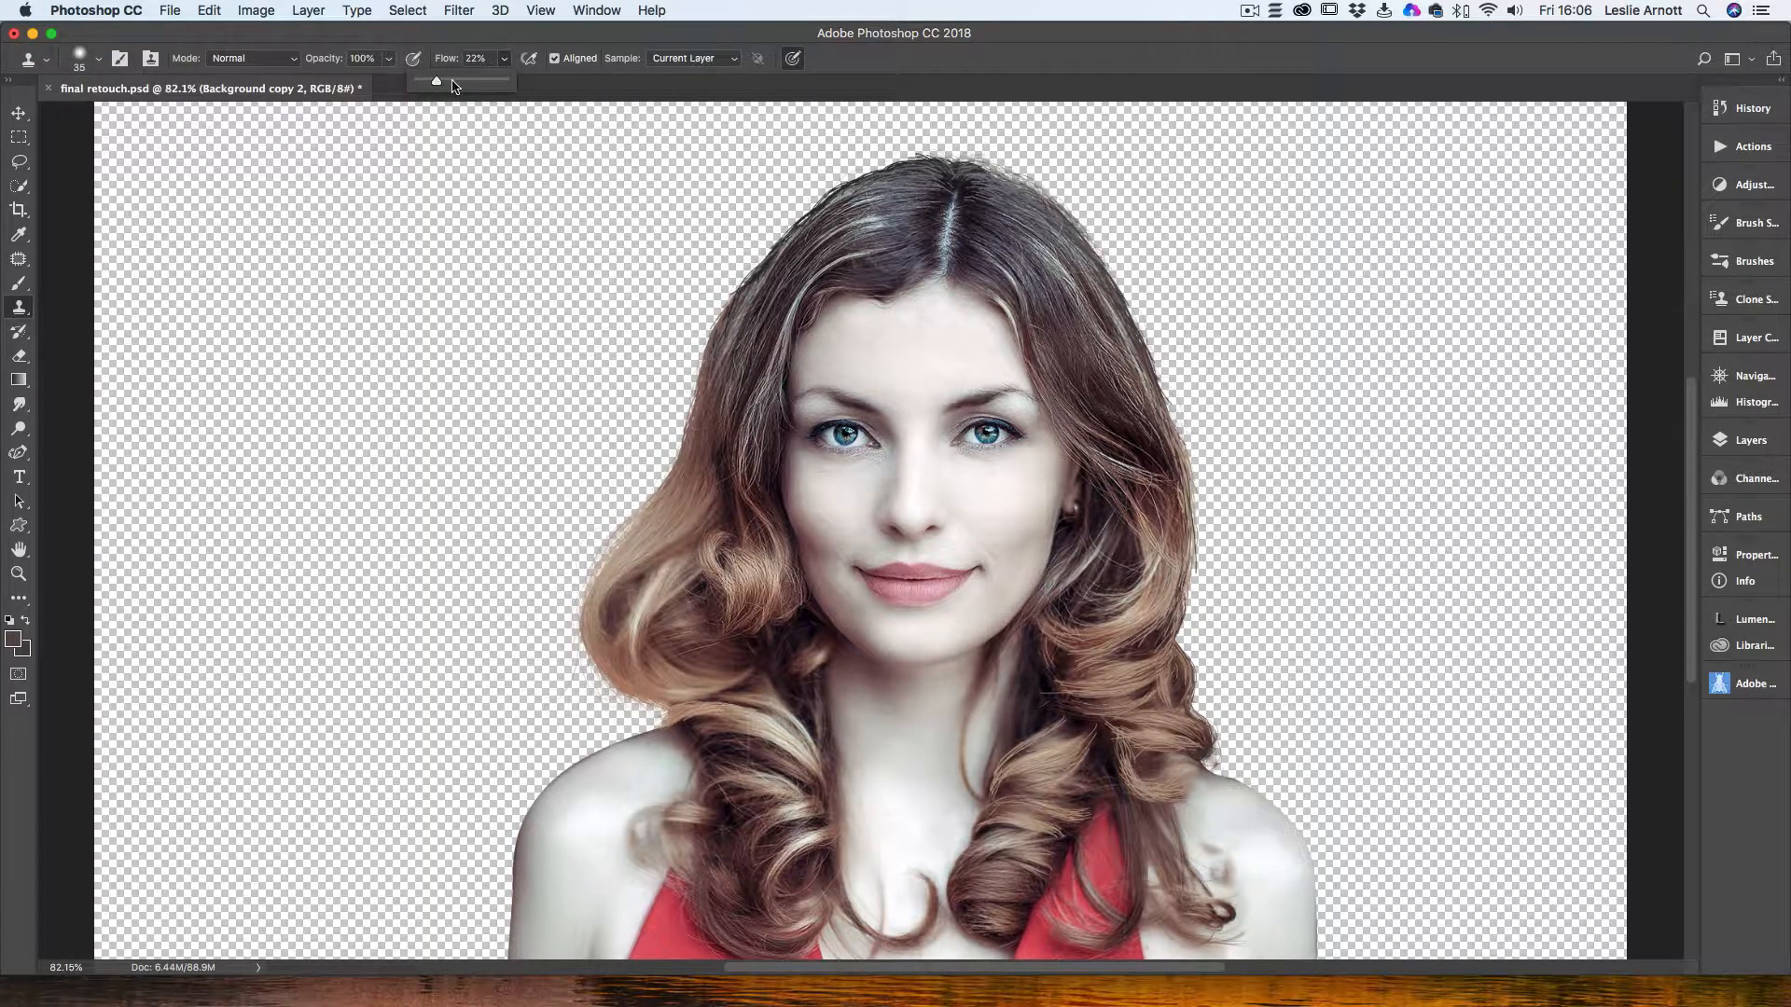
pyautogui.click(1404, 62)
pyautogui.moveTo(1234, 856)
pyautogui.mouseDown()
pyautogui.moveTo(1204, 849)
pyautogui.moveTo(1241, 844)
pyautogui.moveTo(1208, 851)
pyautogui.moveTo(1235, 869)
pyautogui.mouseUp()
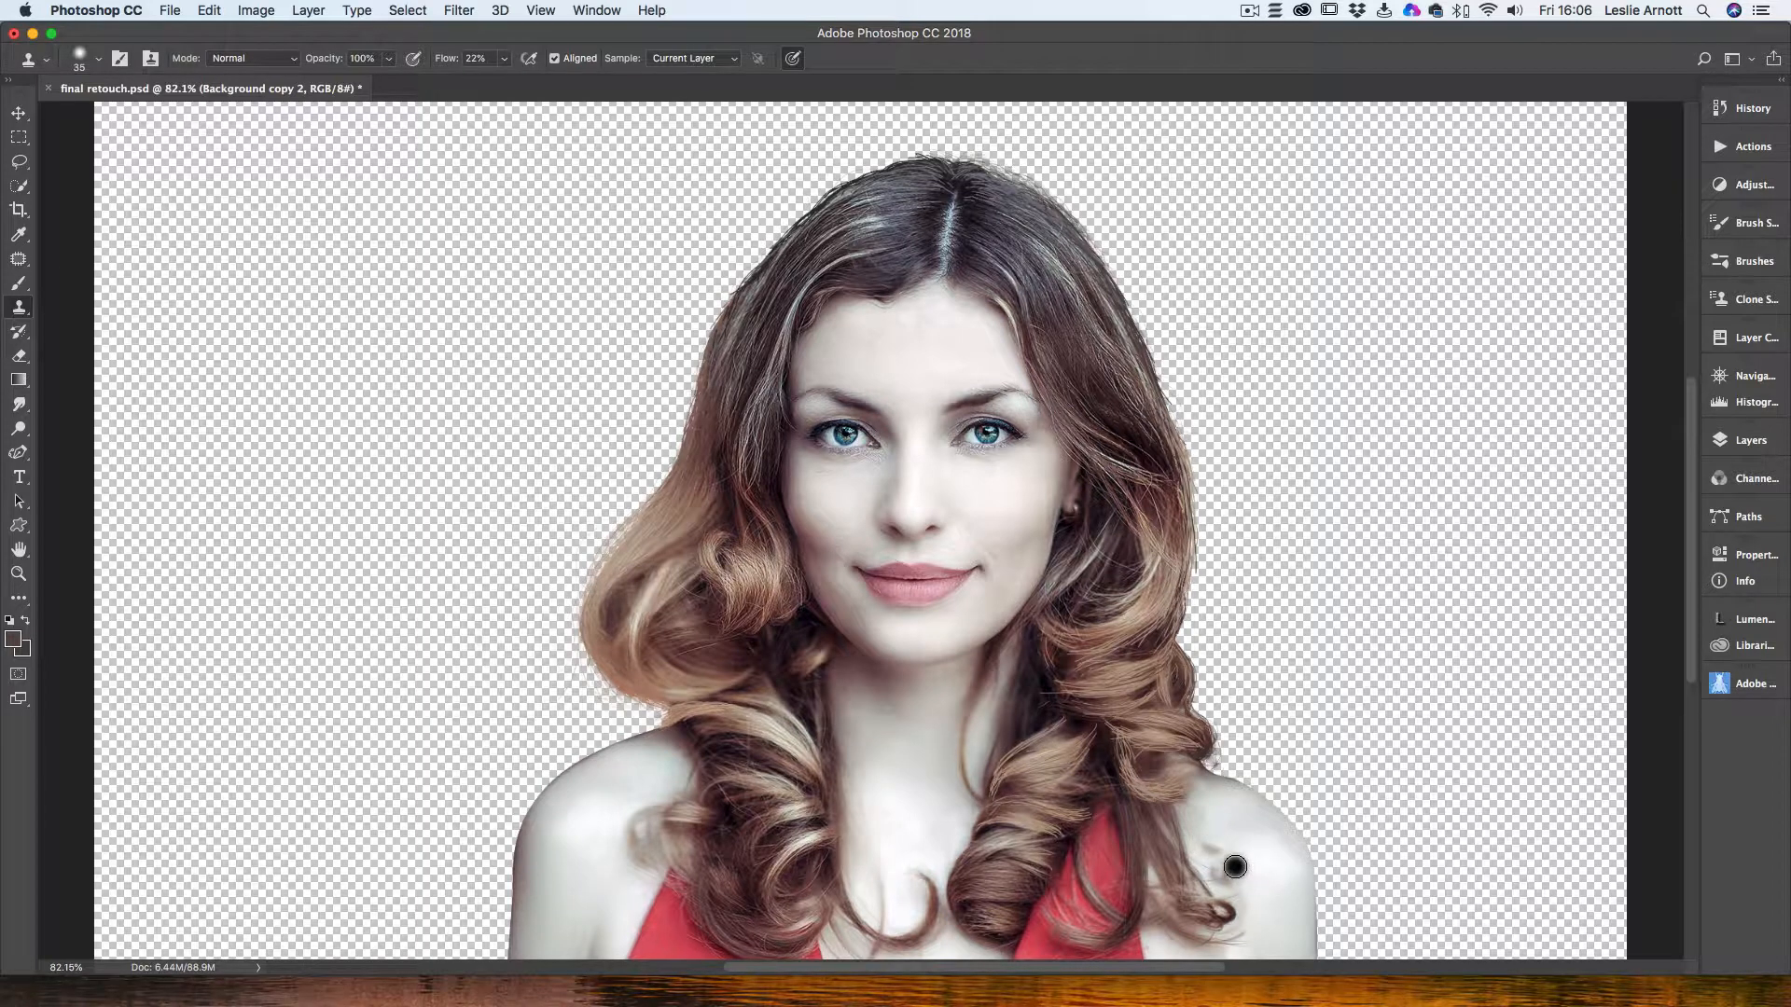
pyautogui.moveTo(1227, 876)
pyautogui.mouseDown()
pyautogui.moveTo(1229, 857)
pyautogui.moveTo(1211, 873)
pyautogui.moveTo(1234, 880)
pyautogui.moveTo(1240, 851)
pyautogui.moveTo(1207, 847)
pyautogui.moveTo(1226, 865)
pyautogui.mouseUp()
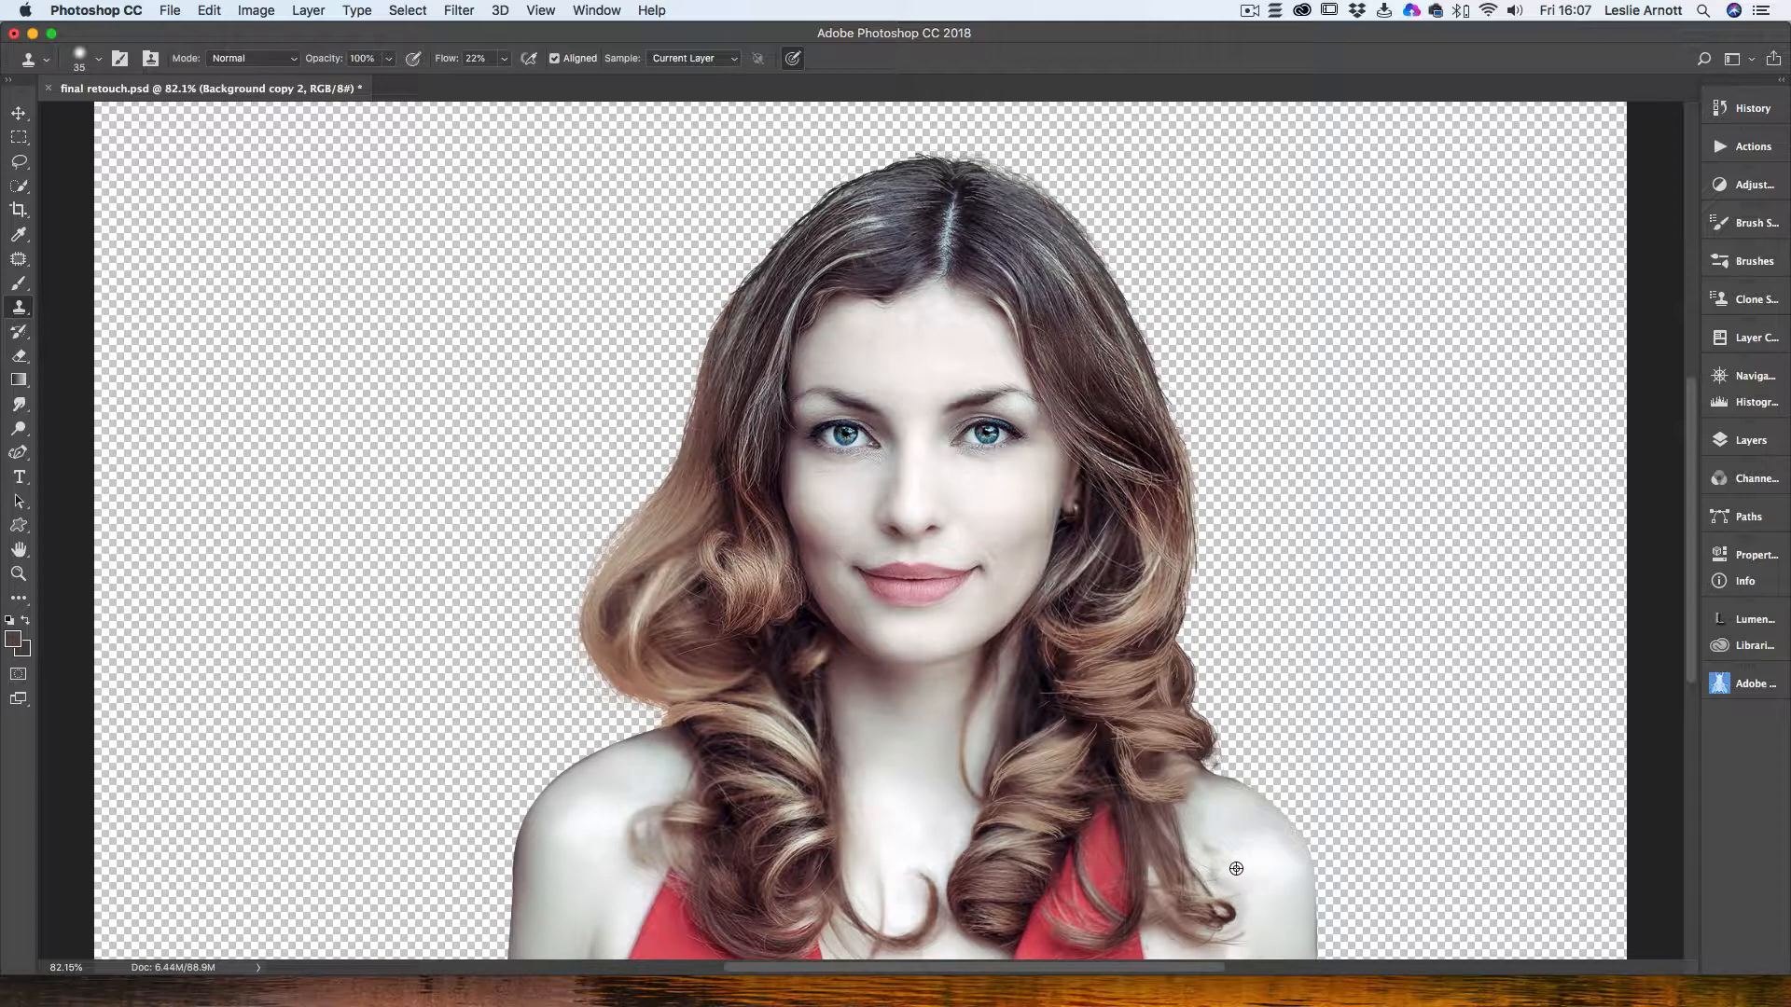
pyautogui.moveTo(1232, 845)
pyautogui.mouseDown()
pyautogui.moveTo(1199, 856)
pyautogui.moveTo(1263, 876)
pyautogui.moveTo(1239, 932)
pyautogui.moveTo(1248, 887)
pyautogui.moveTo(1200, 843)
pyautogui.moveTo(1227, 787)
pyautogui.moveTo(1259, 782)
pyautogui.mouseUp()
pyautogui.moveTo(1245, 851)
pyautogui.mouseDown()
pyautogui.moveTo(1215, 848)
pyautogui.moveTo(1244, 839)
pyautogui.mouseUp()
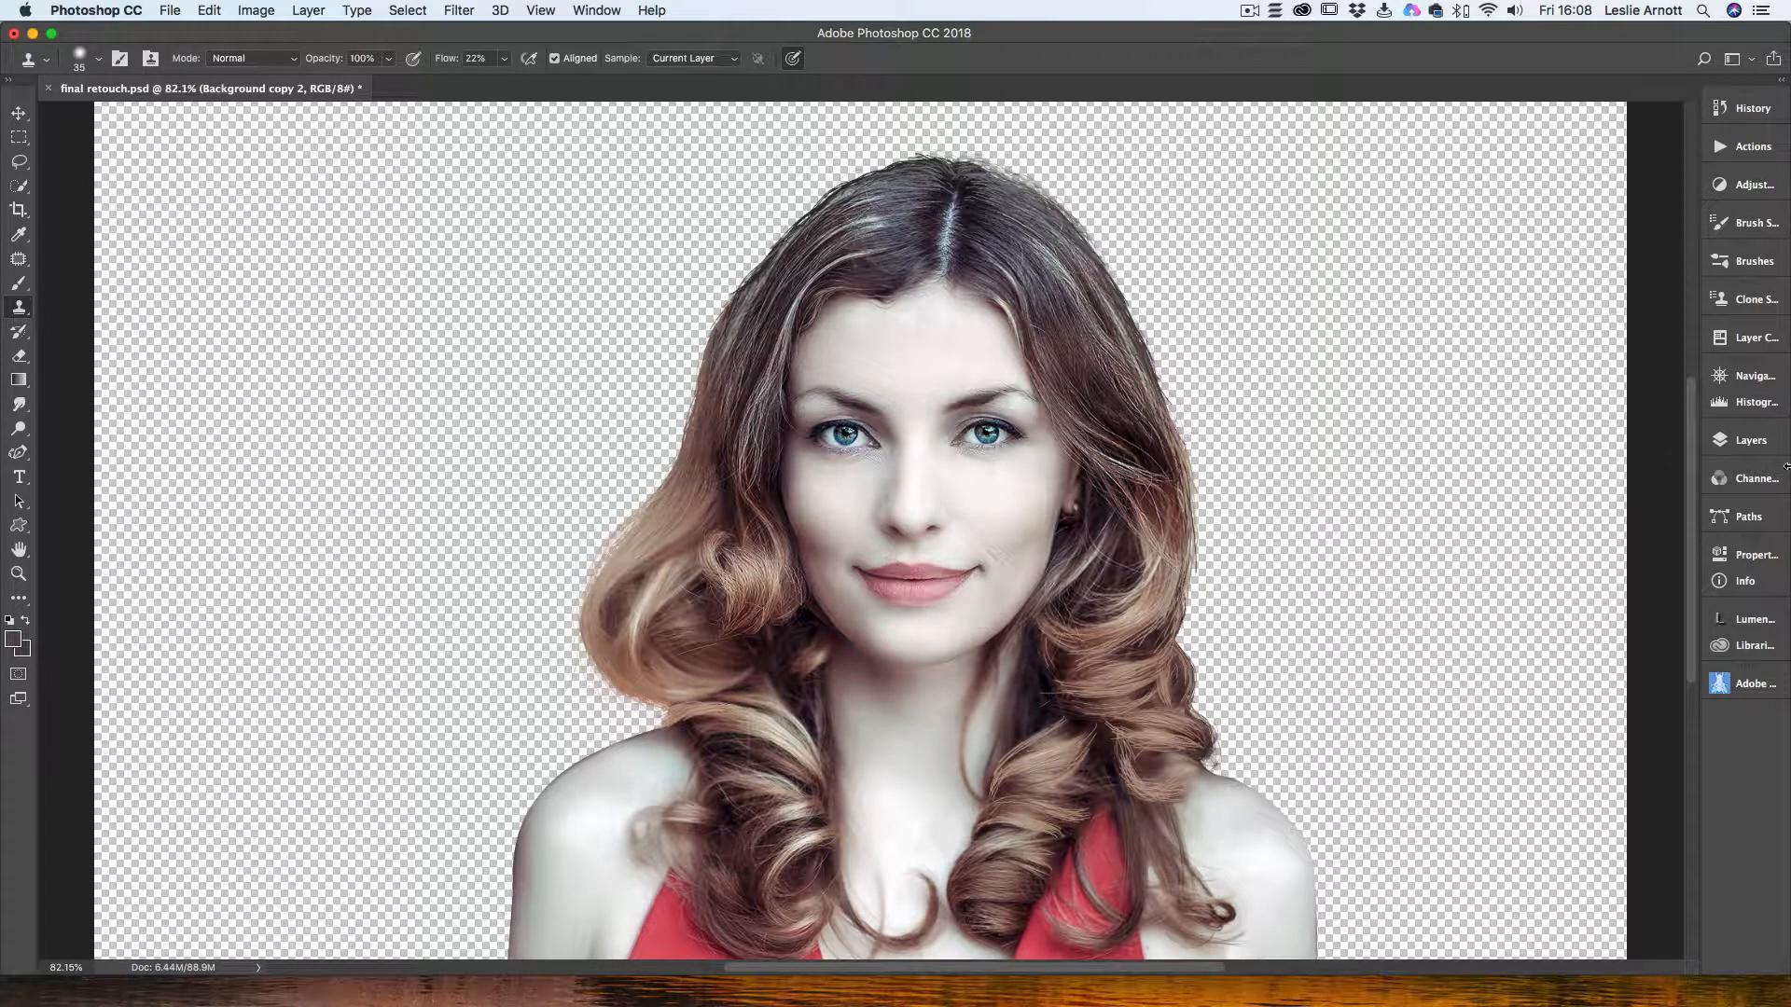
# Step: Delete the Background copy 2 layer, replace it with a new duplicate of Background copy, and hide Background copy
pyautogui.click(1741, 444)
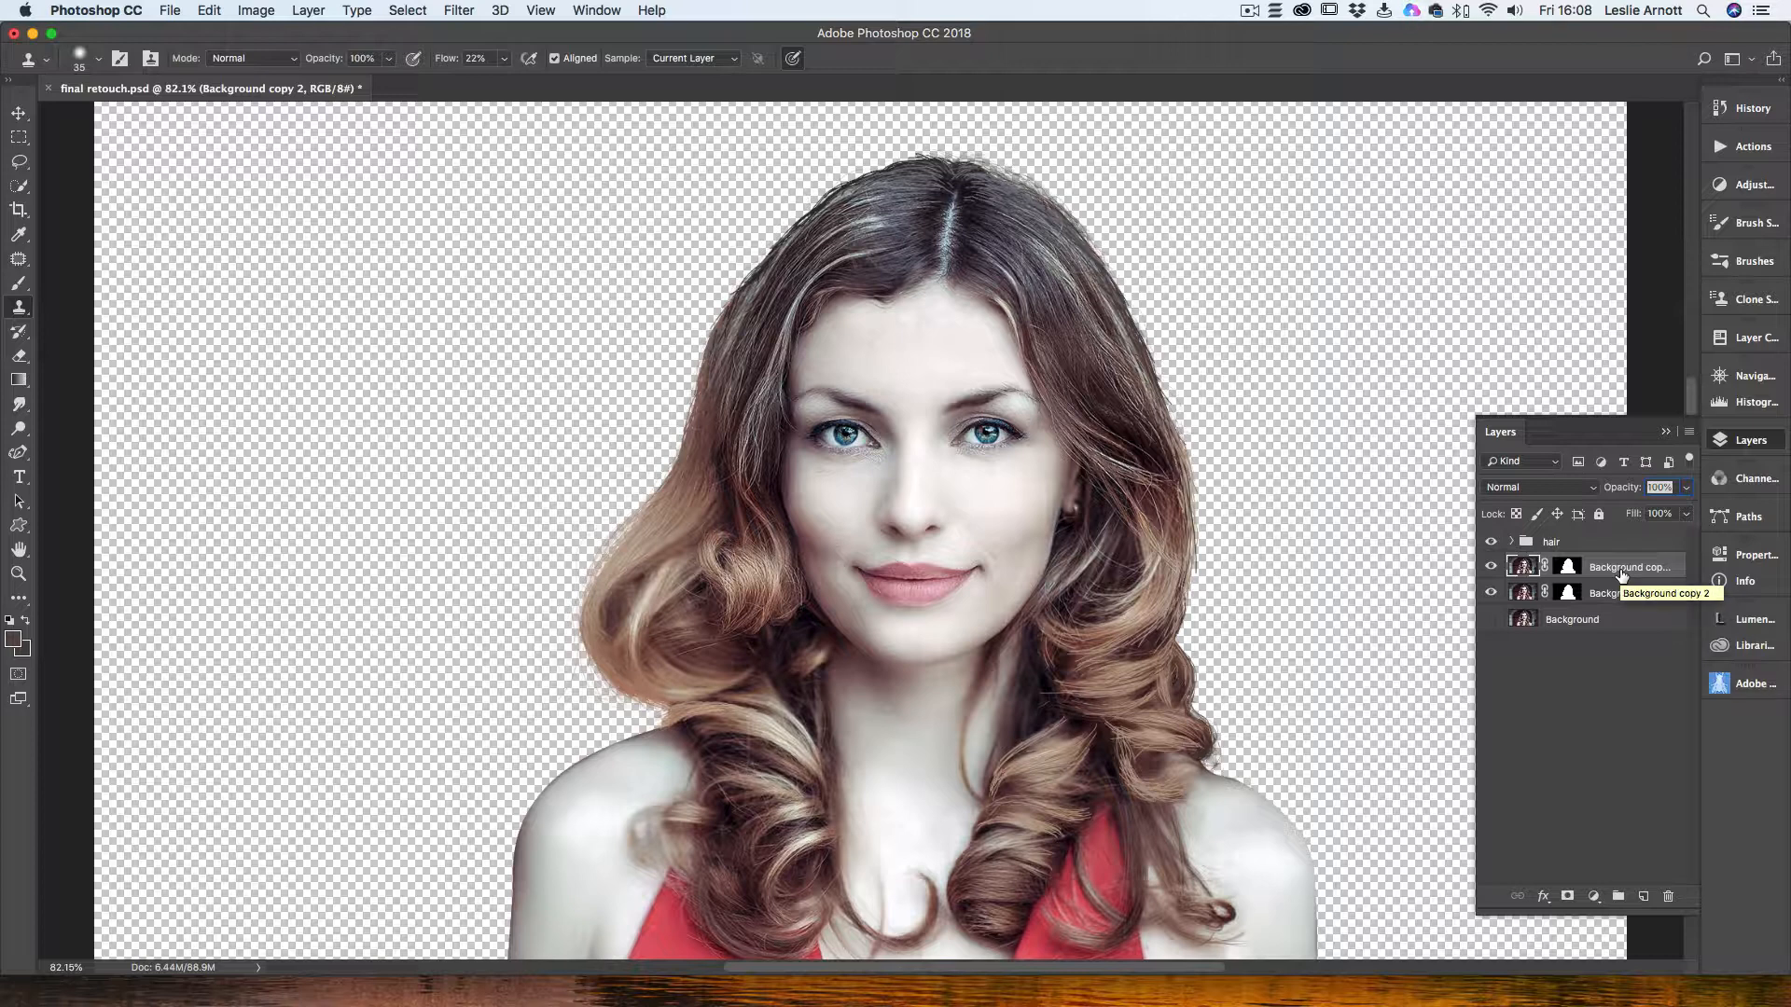
pyautogui.press('BackSpace')
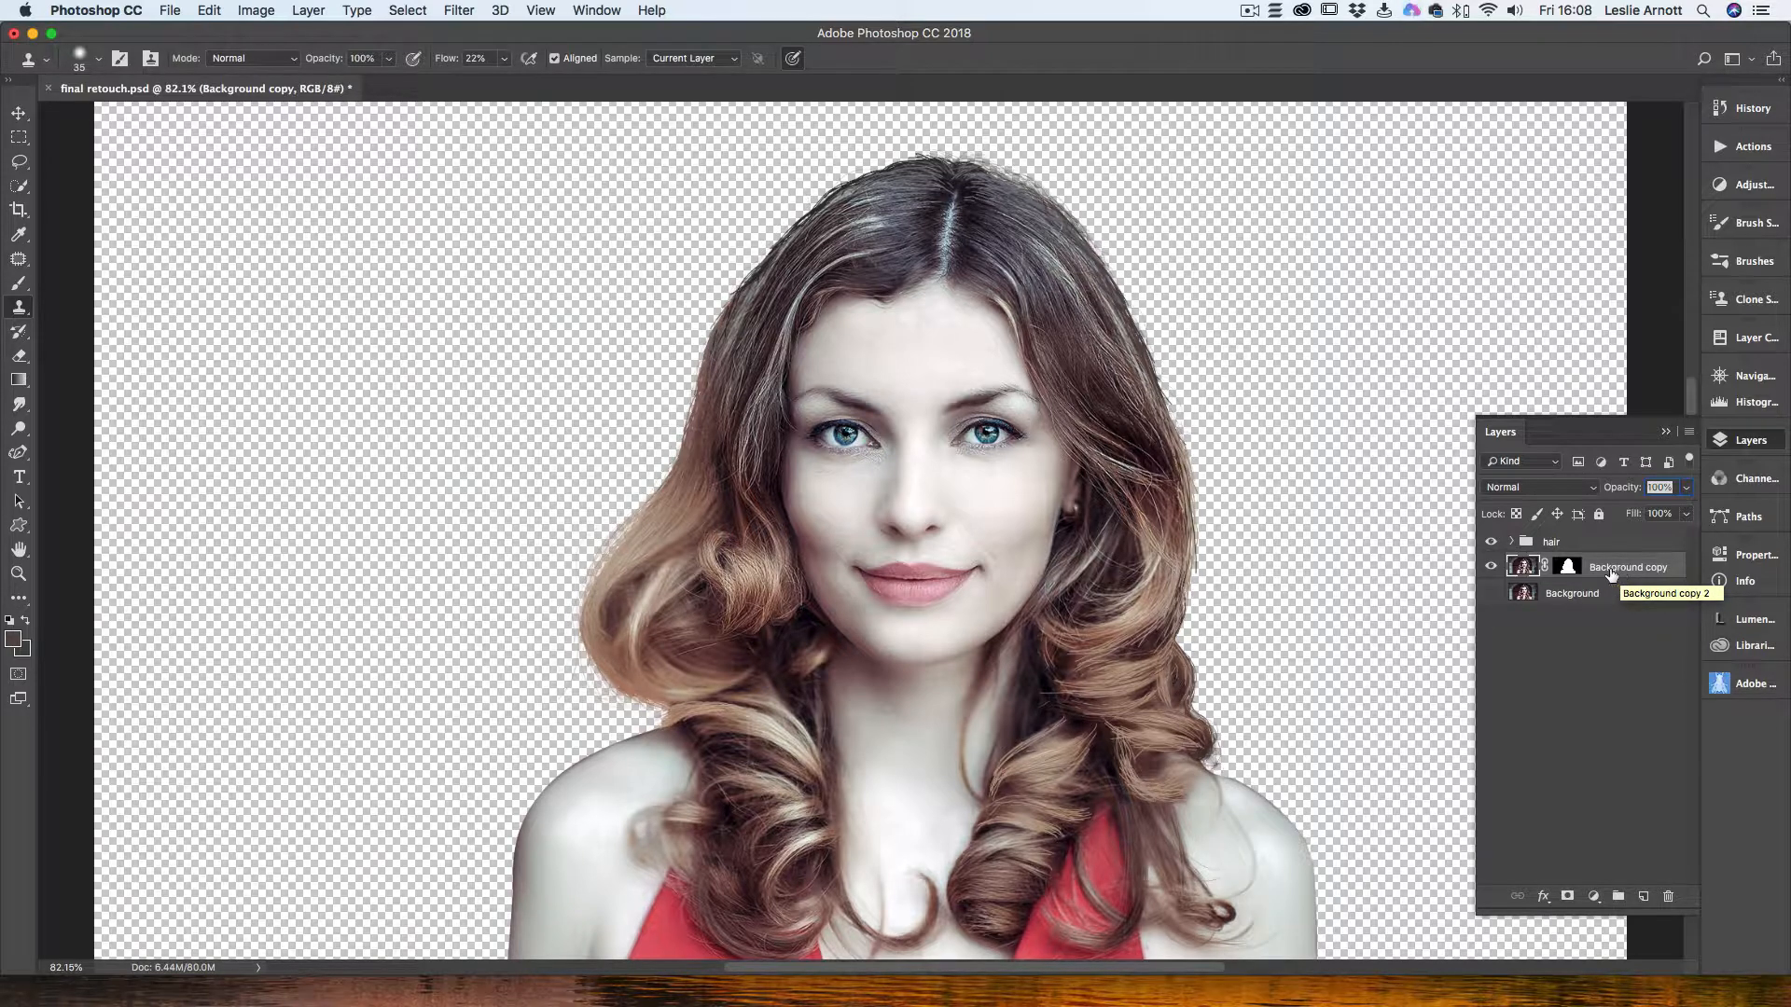
pyautogui.rightClick(1621, 573)
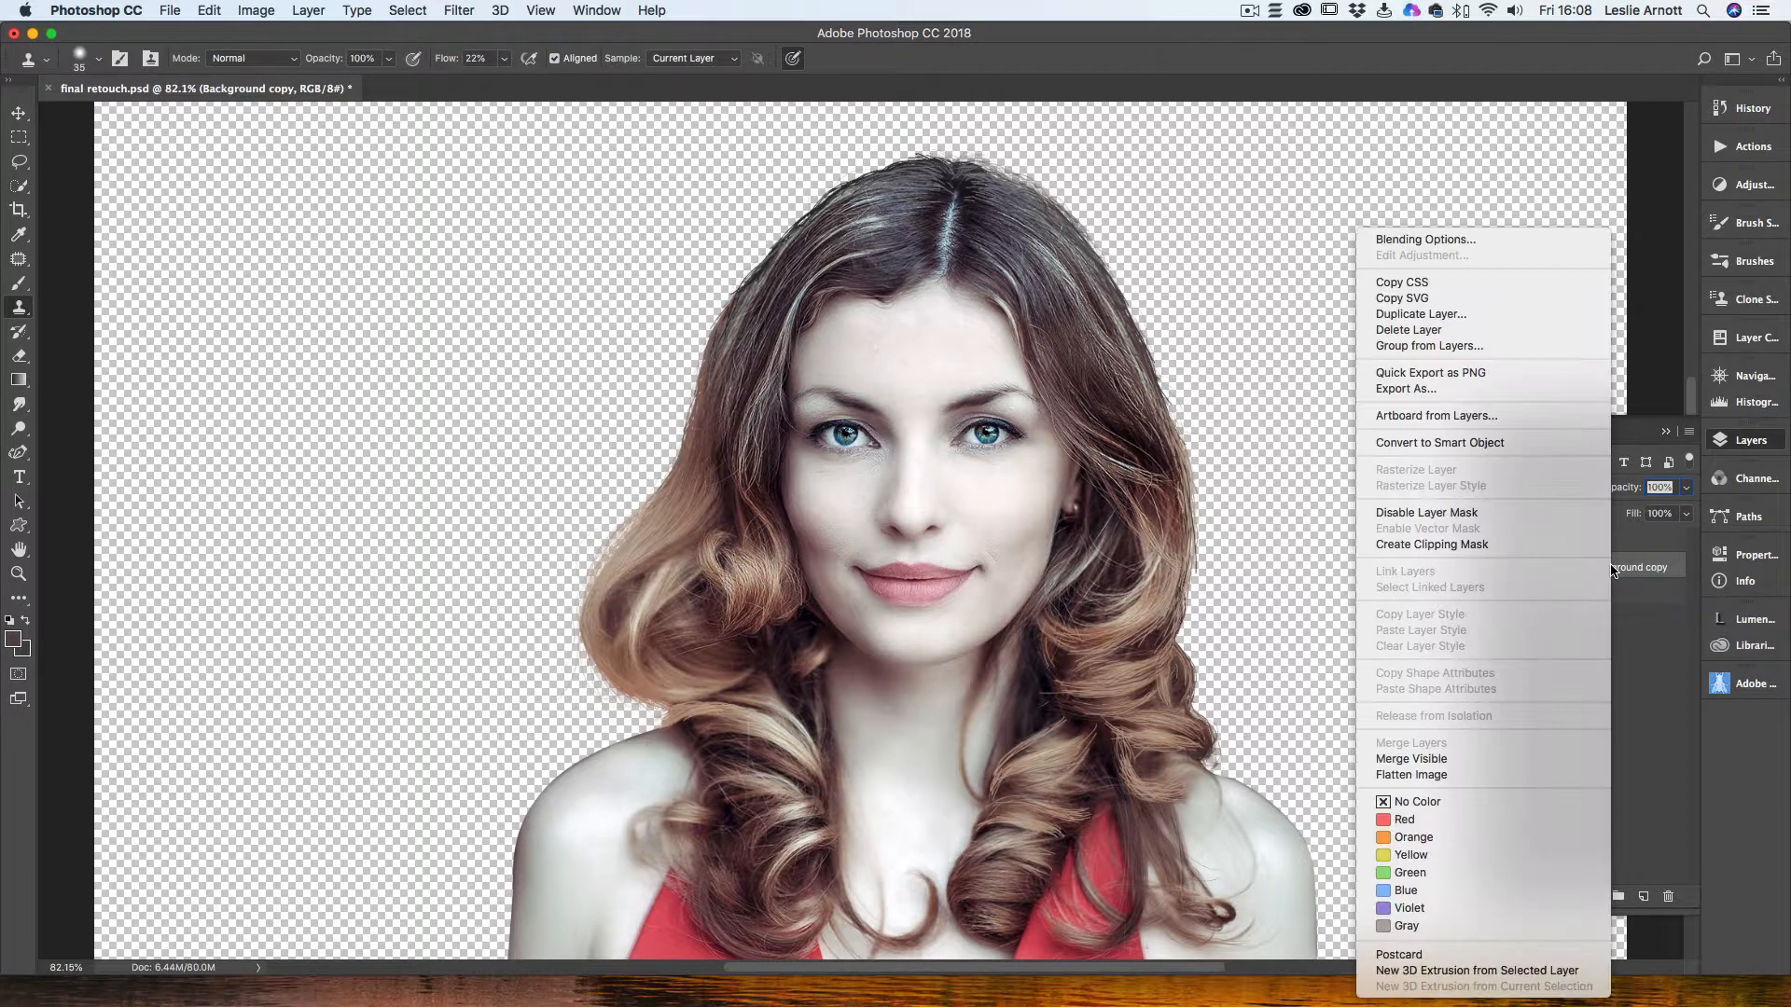
pyautogui.click(1425, 317)
pyautogui.click(1068, 387)
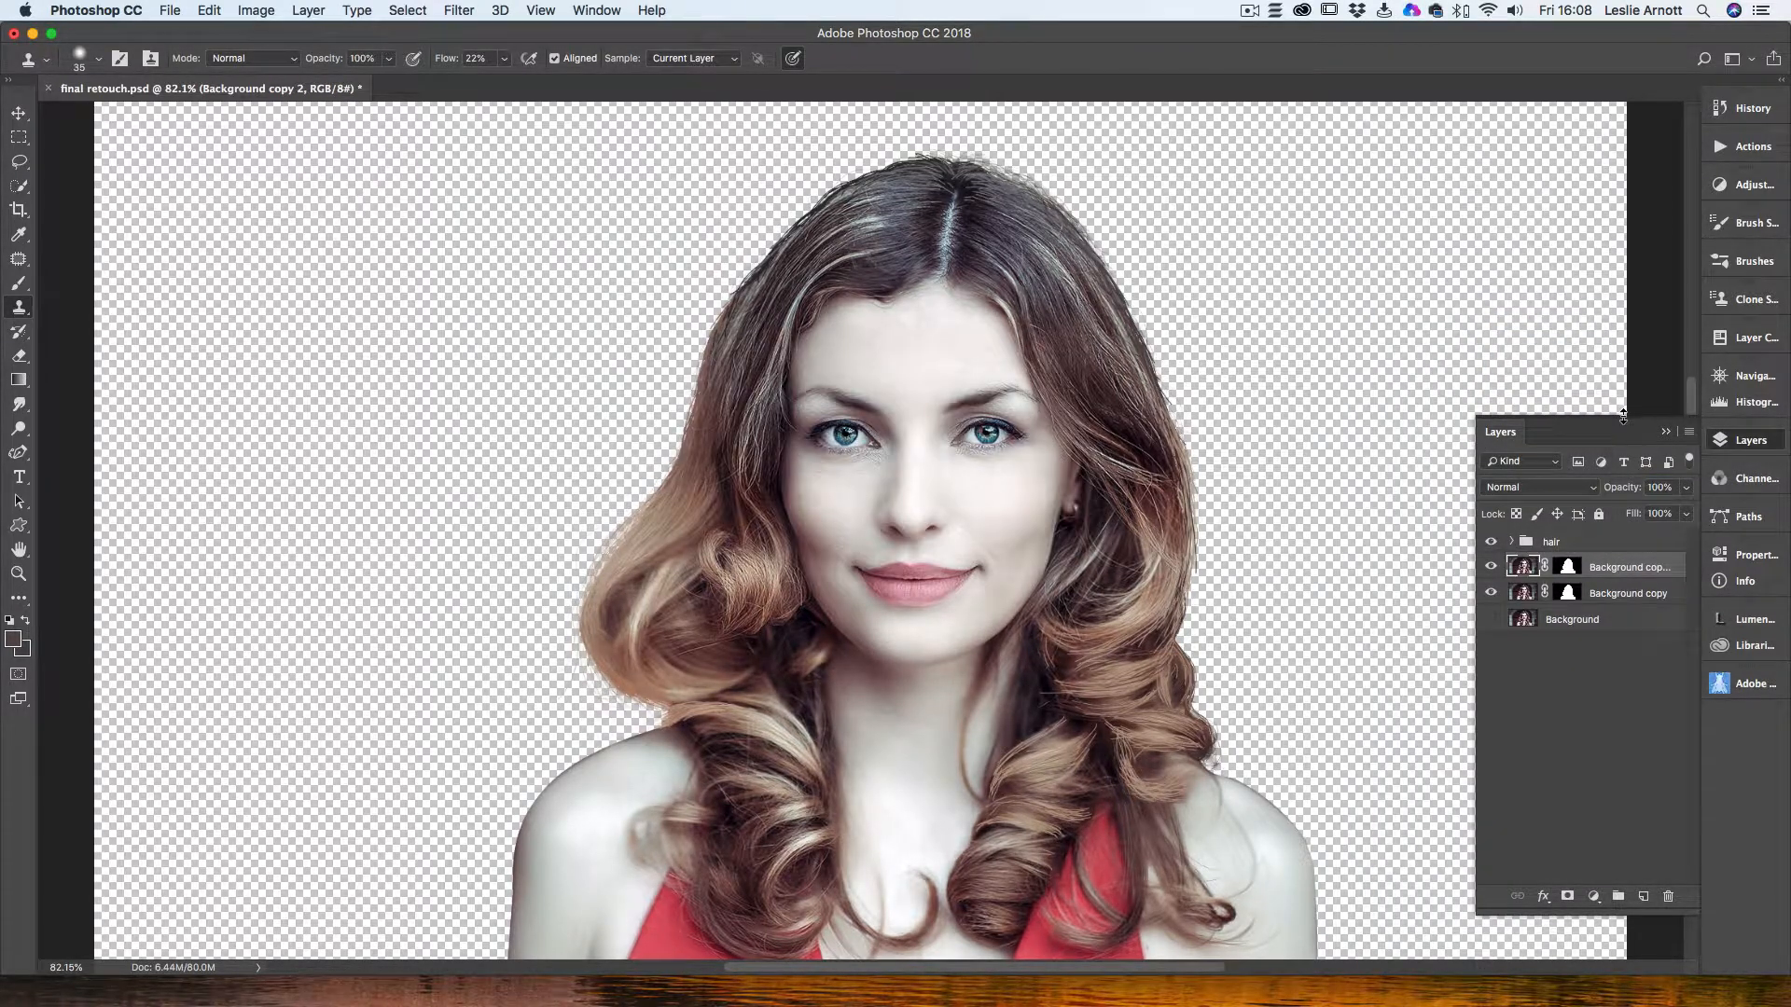
pyautogui.click(1491, 593)
# Step: Run the FS2.0 action from the Retouchist_FS2 set on the duplicate, accepting a Median radius of 6 pixels
pyautogui.click(1722, 147)
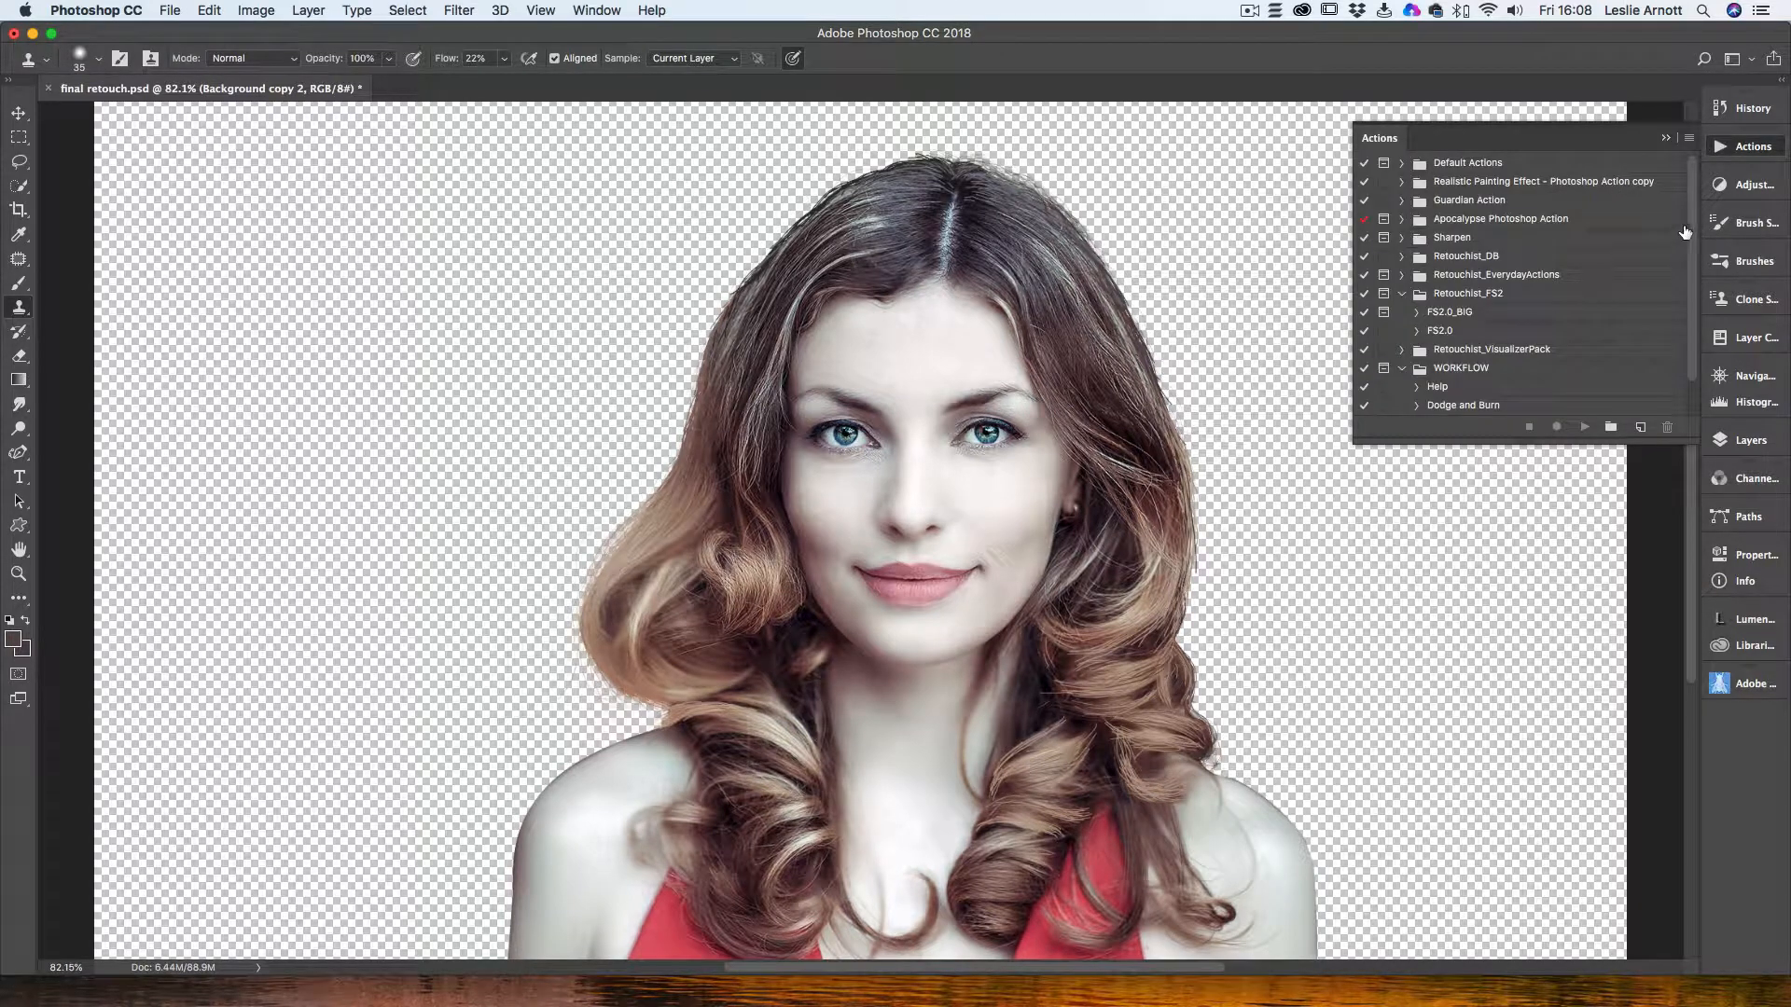
pyautogui.moveTo(1692, 236); pyautogui.dragTo(1692, 262)
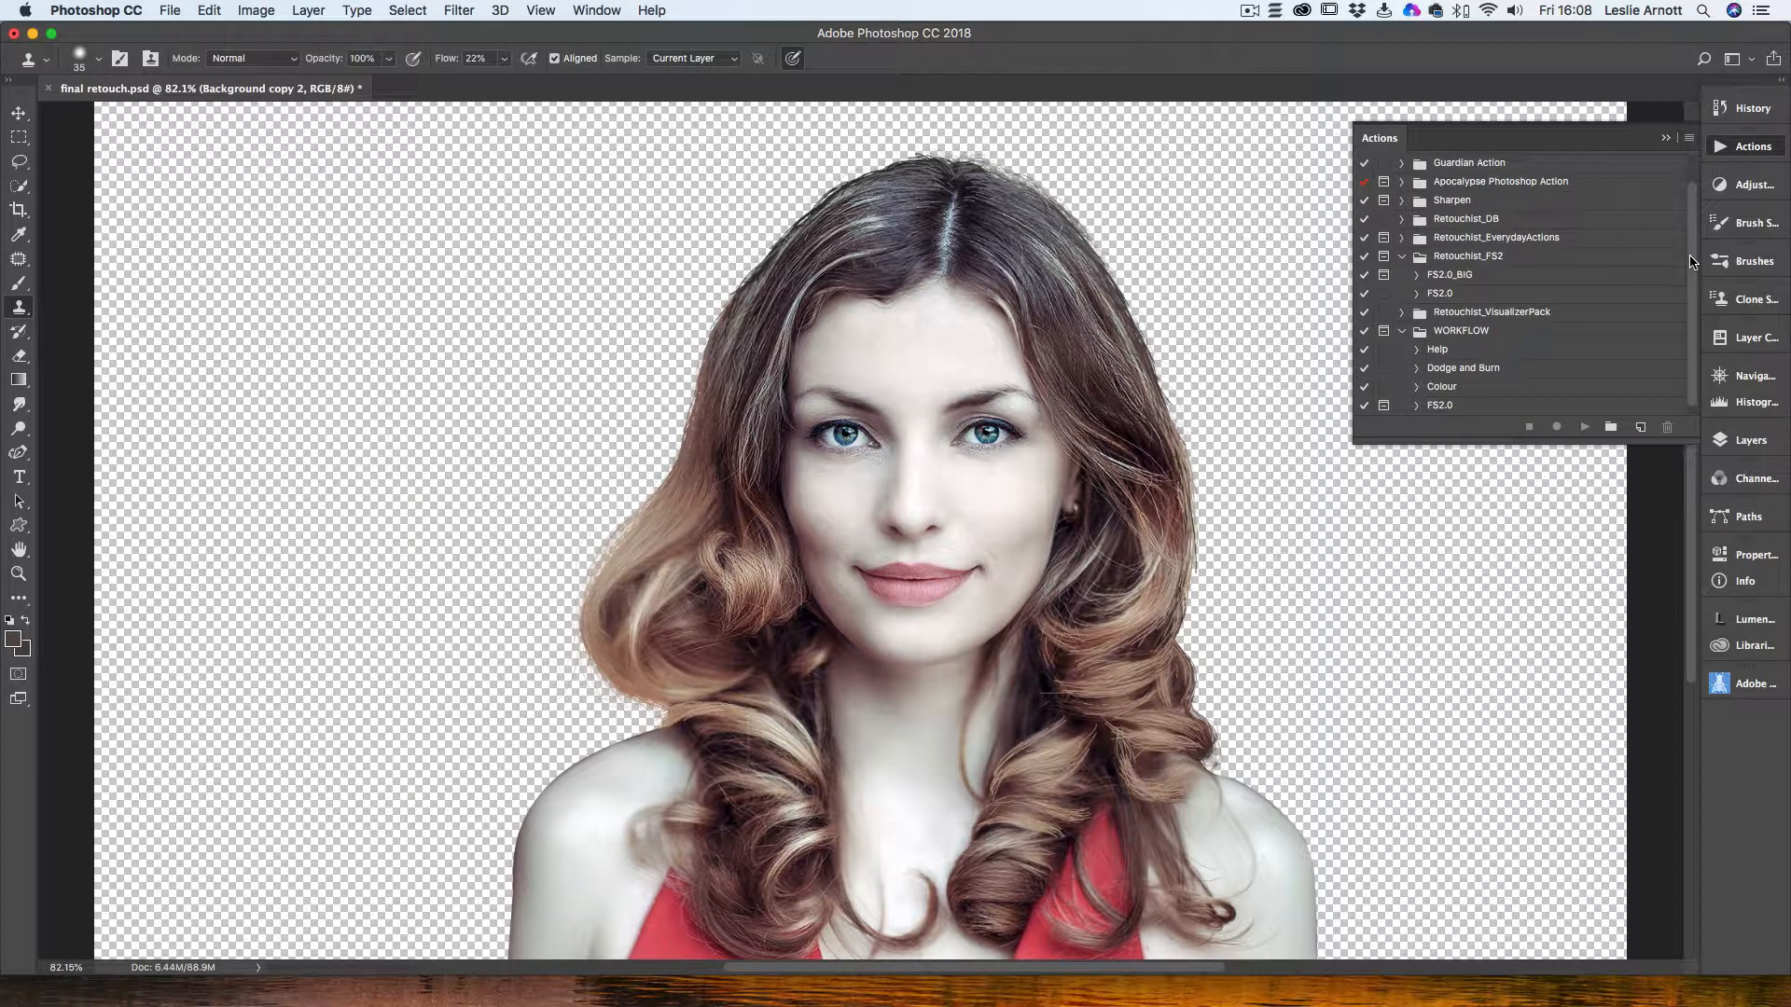
pyautogui.click(1444, 294)
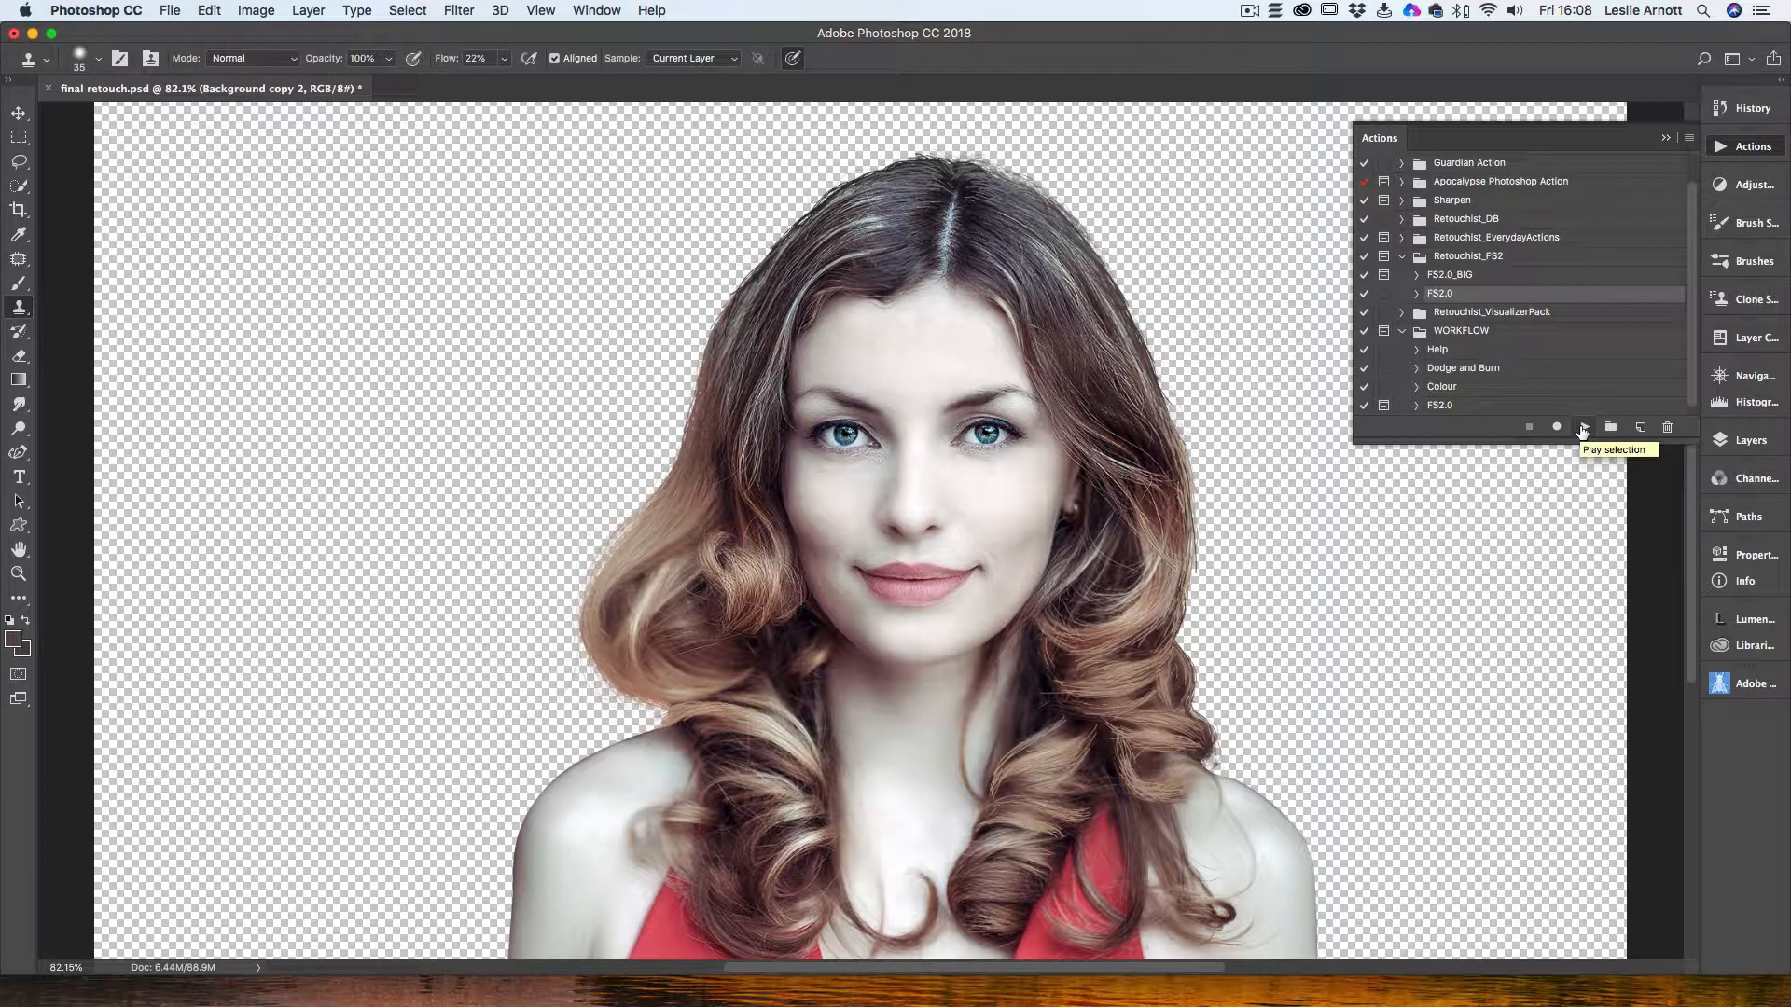
pyautogui.click(1583, 428)
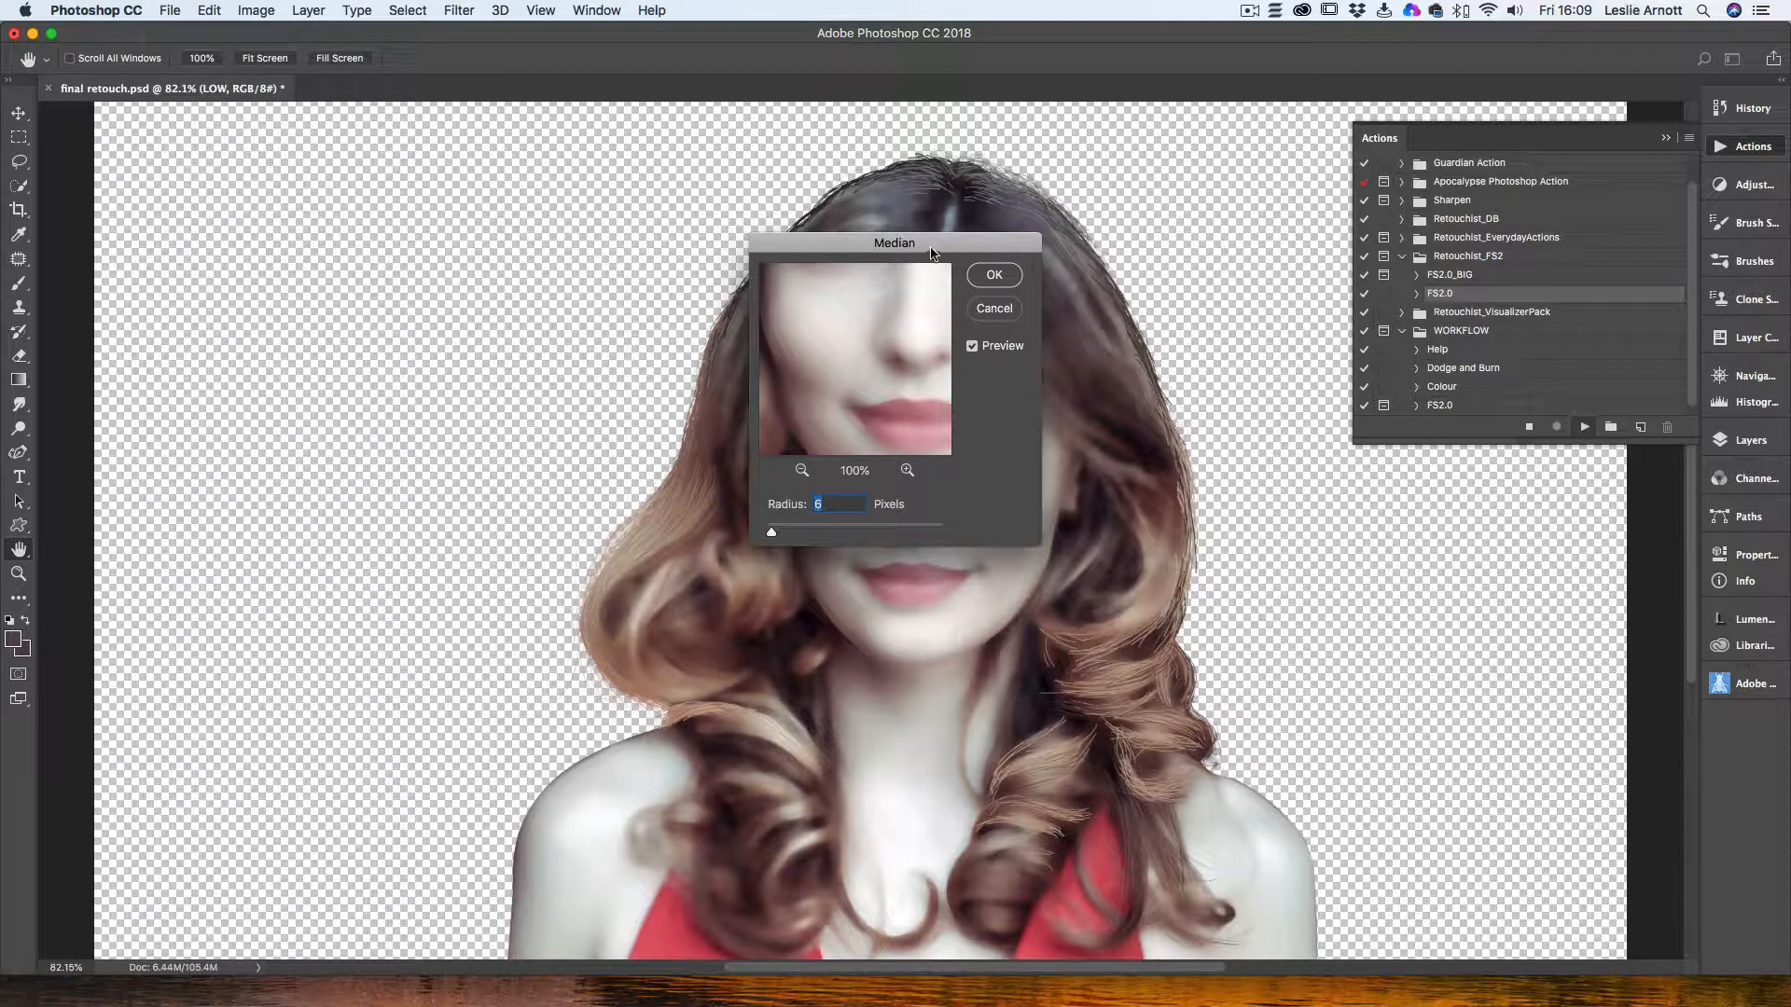
pyautogui.moveTo(934, 252); pyautogui.dragTo(656, 264)
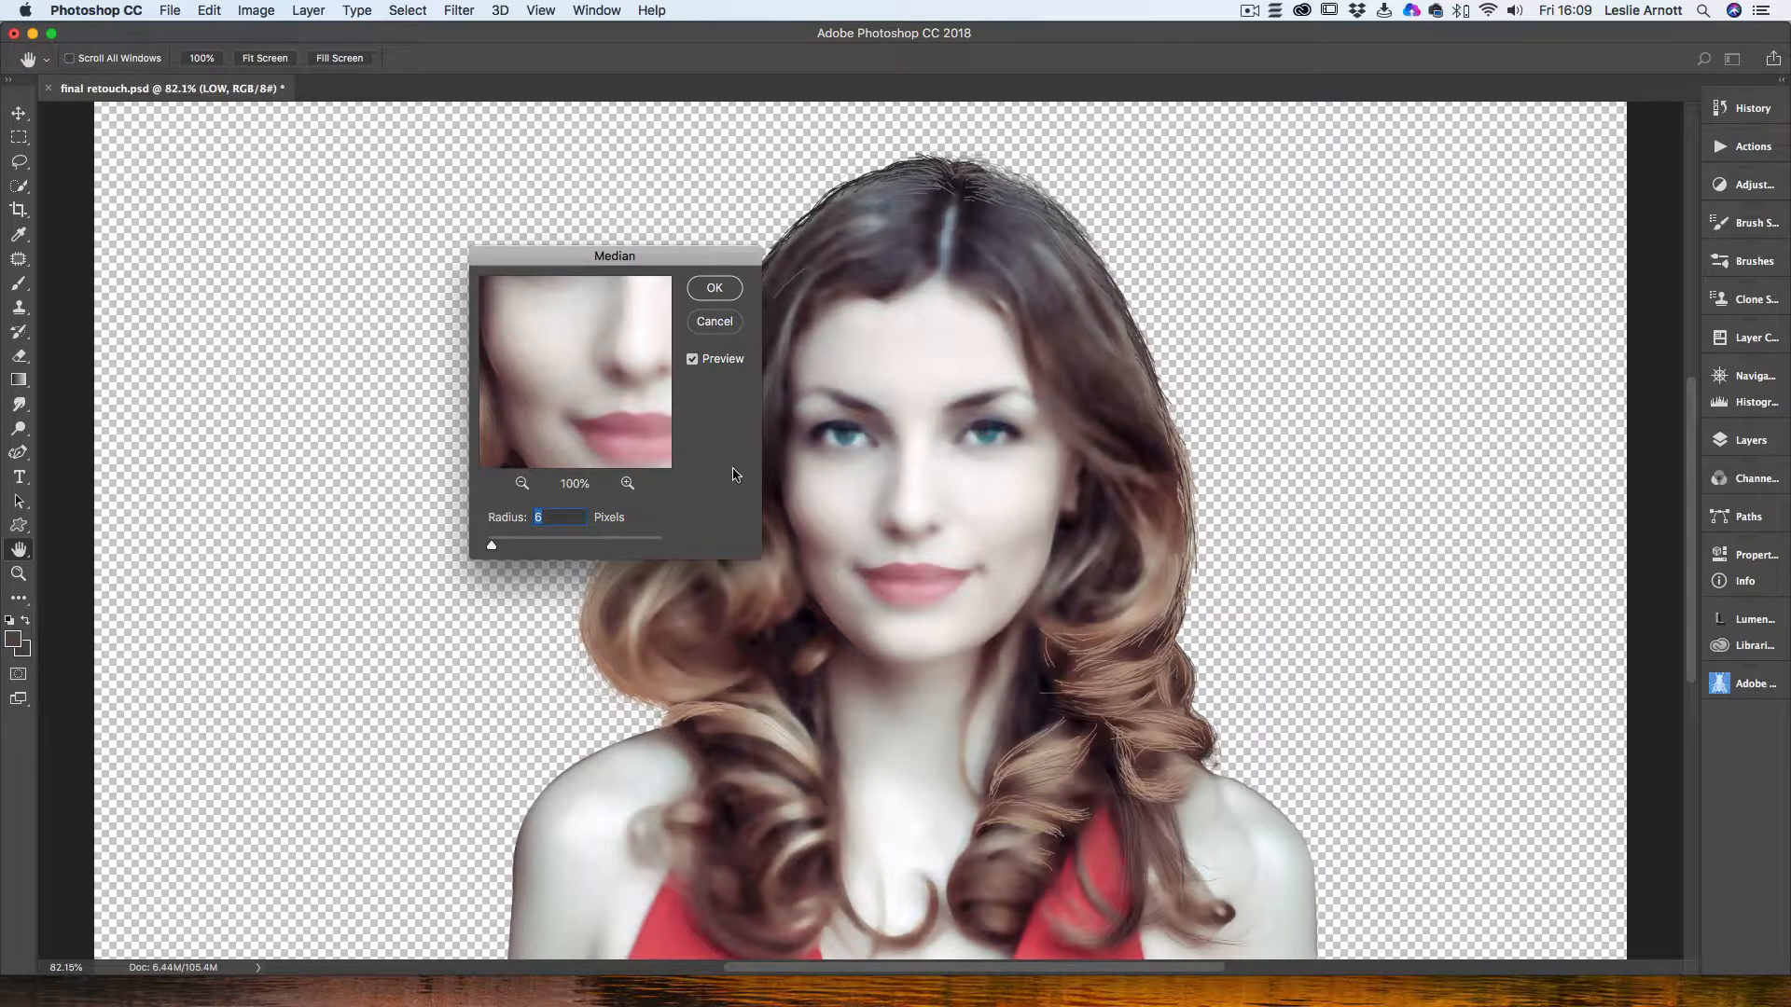
pyautogui.click(715, 289)
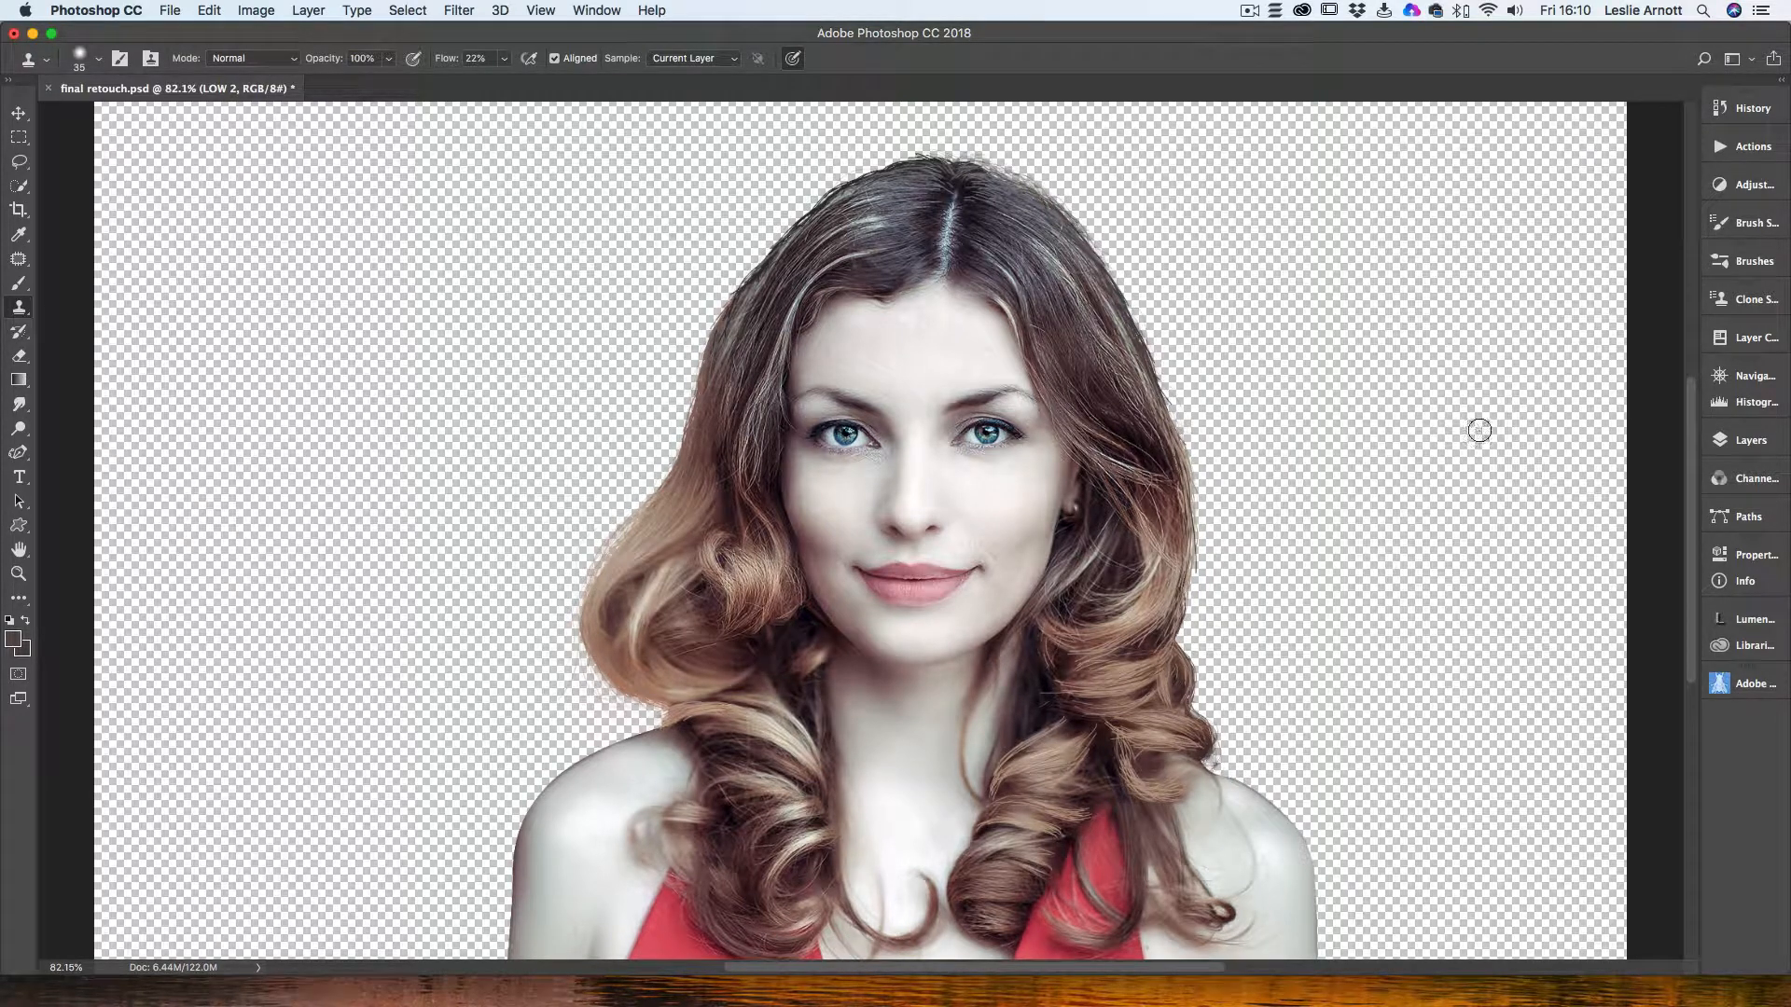
# Step: Compare the portrait with the hair group hidden and shown, and examine the layers inside the FS2.0 group
pyautogui.click(1748, 440)
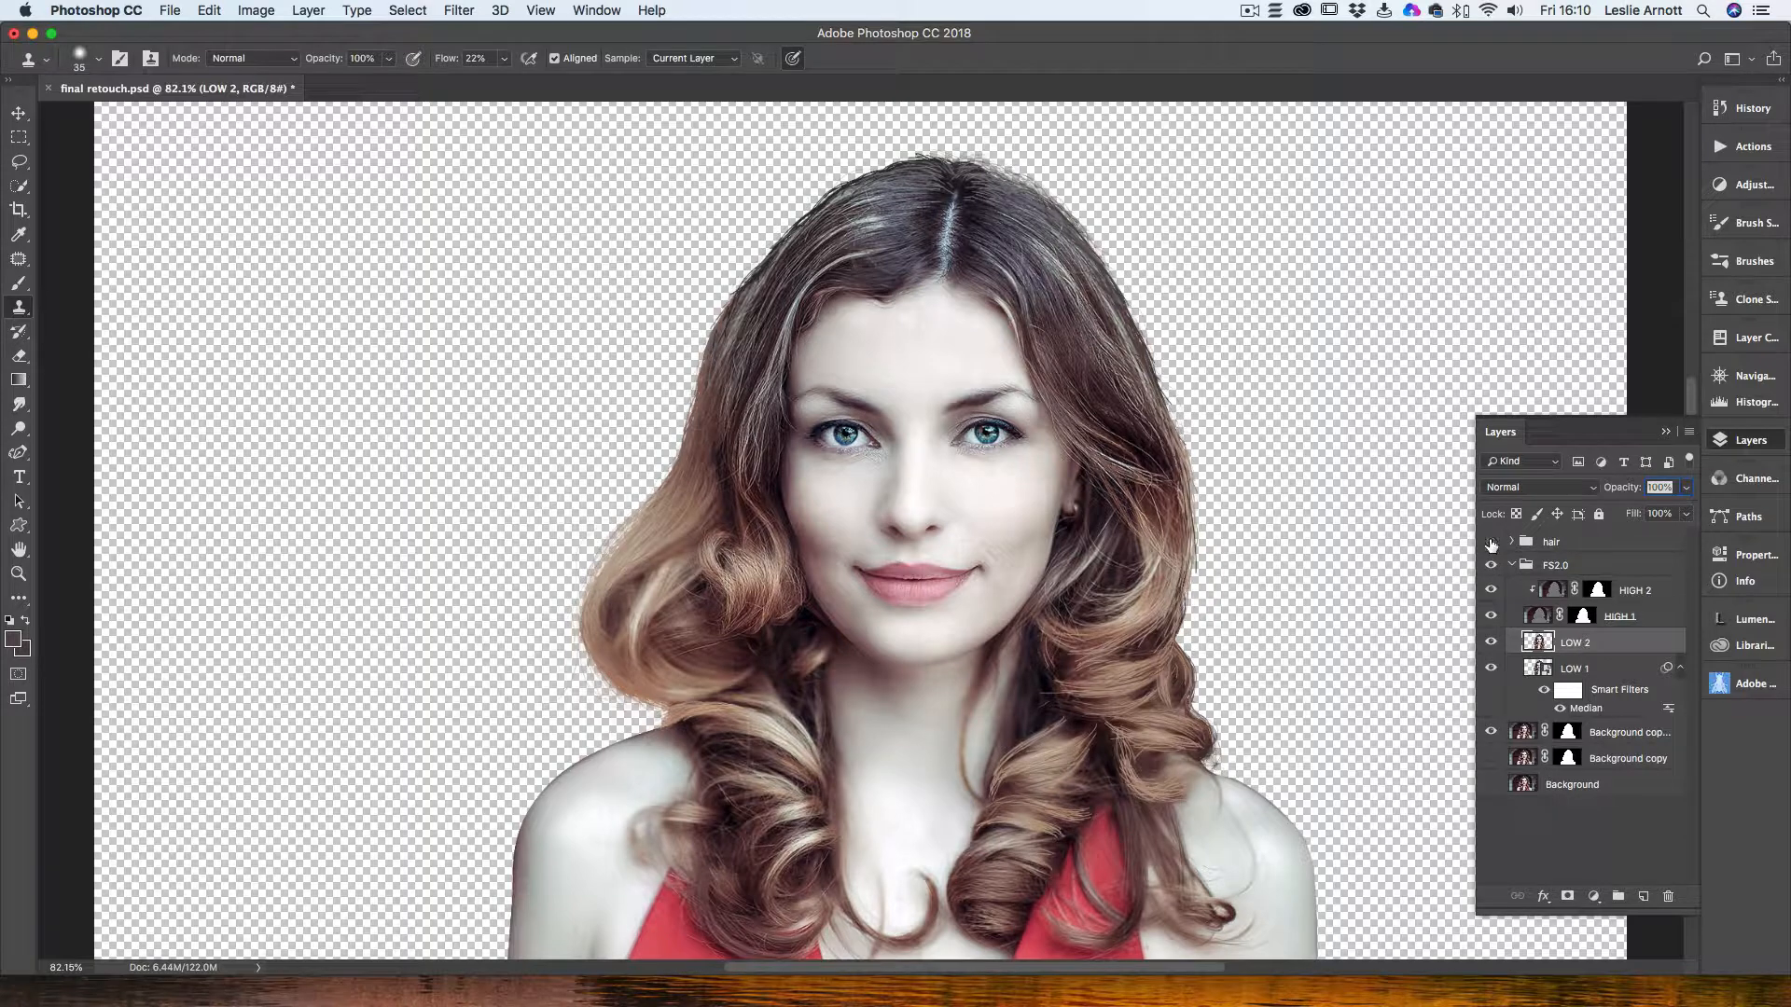
pyautogui.click(1491, 543)
pyautogui.click(1490, 542)
pyautogui.click(1491, 543)
pyautogui.click(1490, 543)
pyautogui.click(1513, 565)
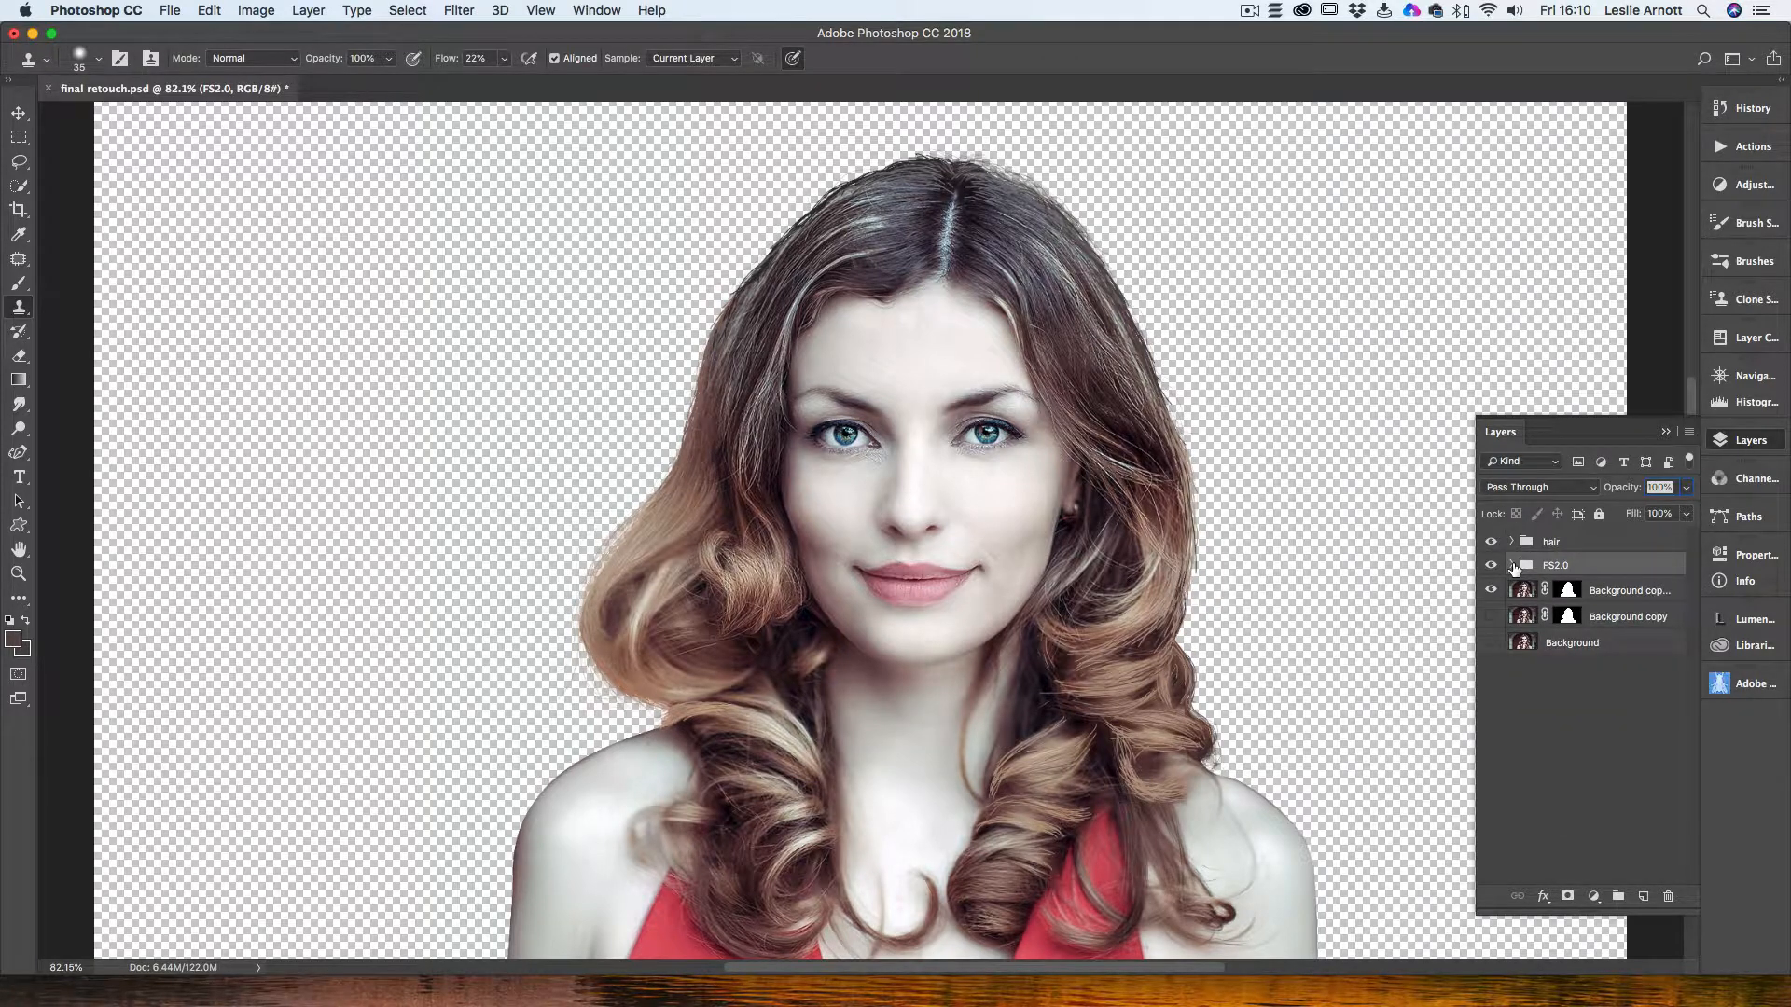
pyautogui.click(1513, 565)
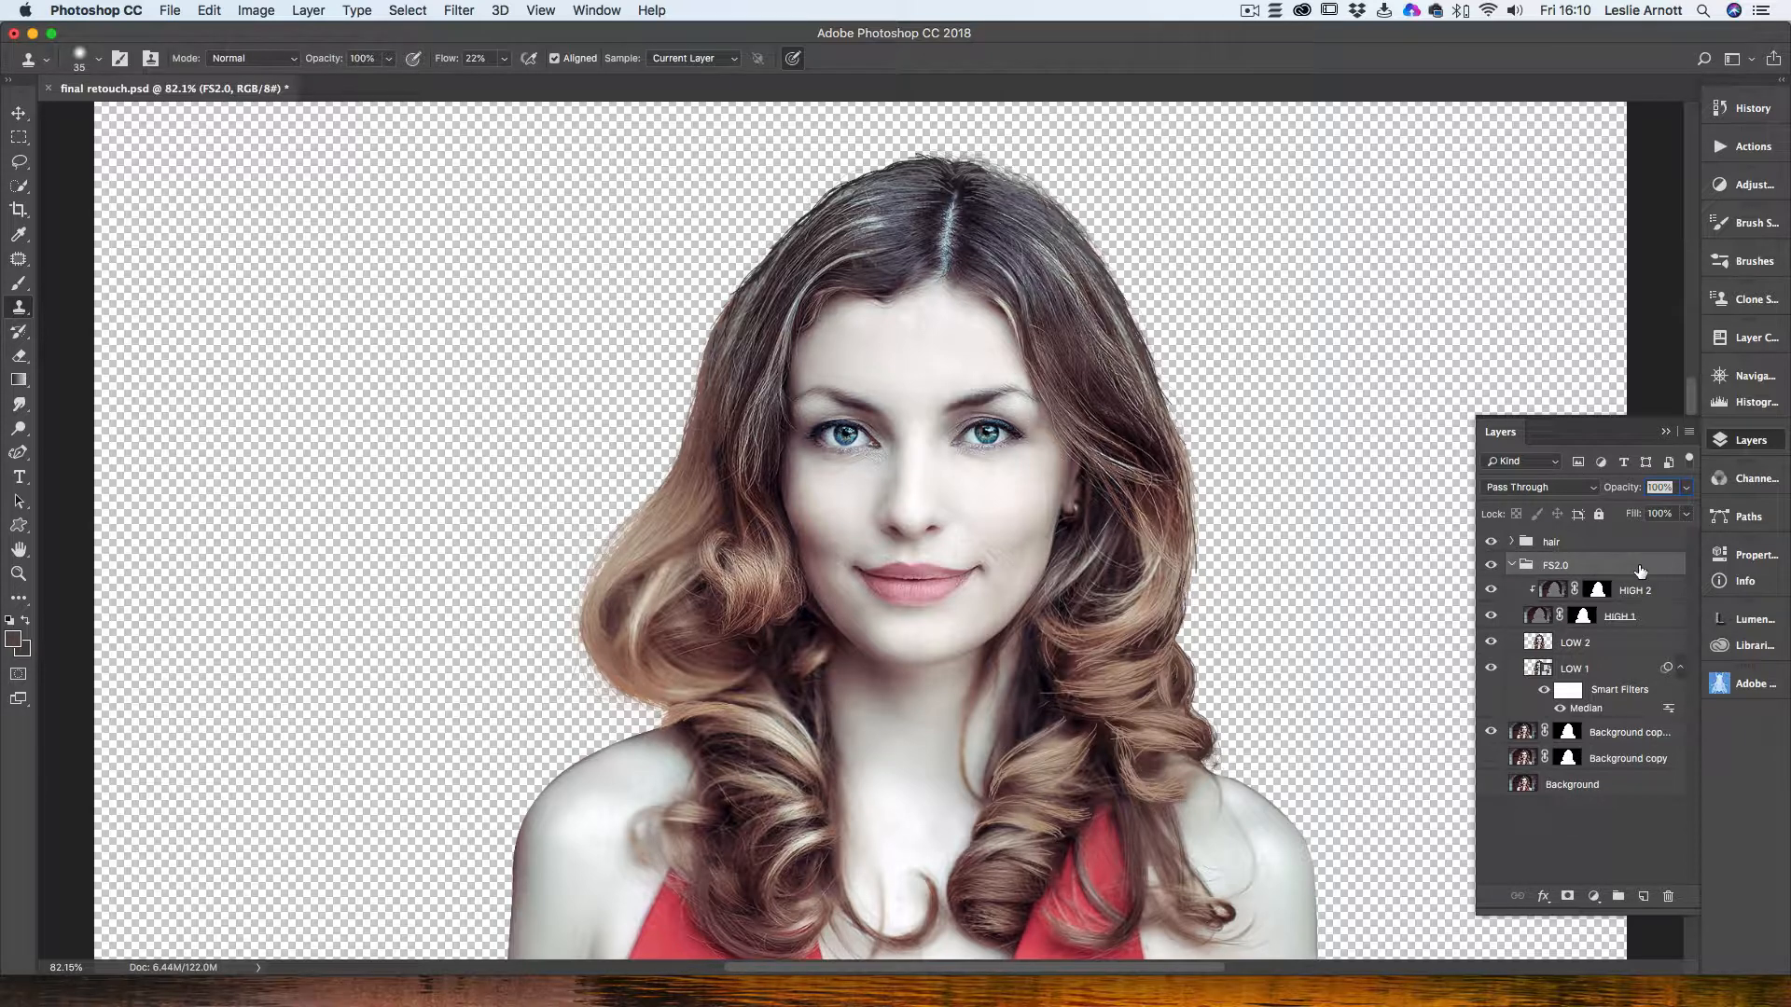
# Step: Activate the Mixer Brush on the LOW 2 layer and set its brush size to 30
pyautogui.click(1538, 646)
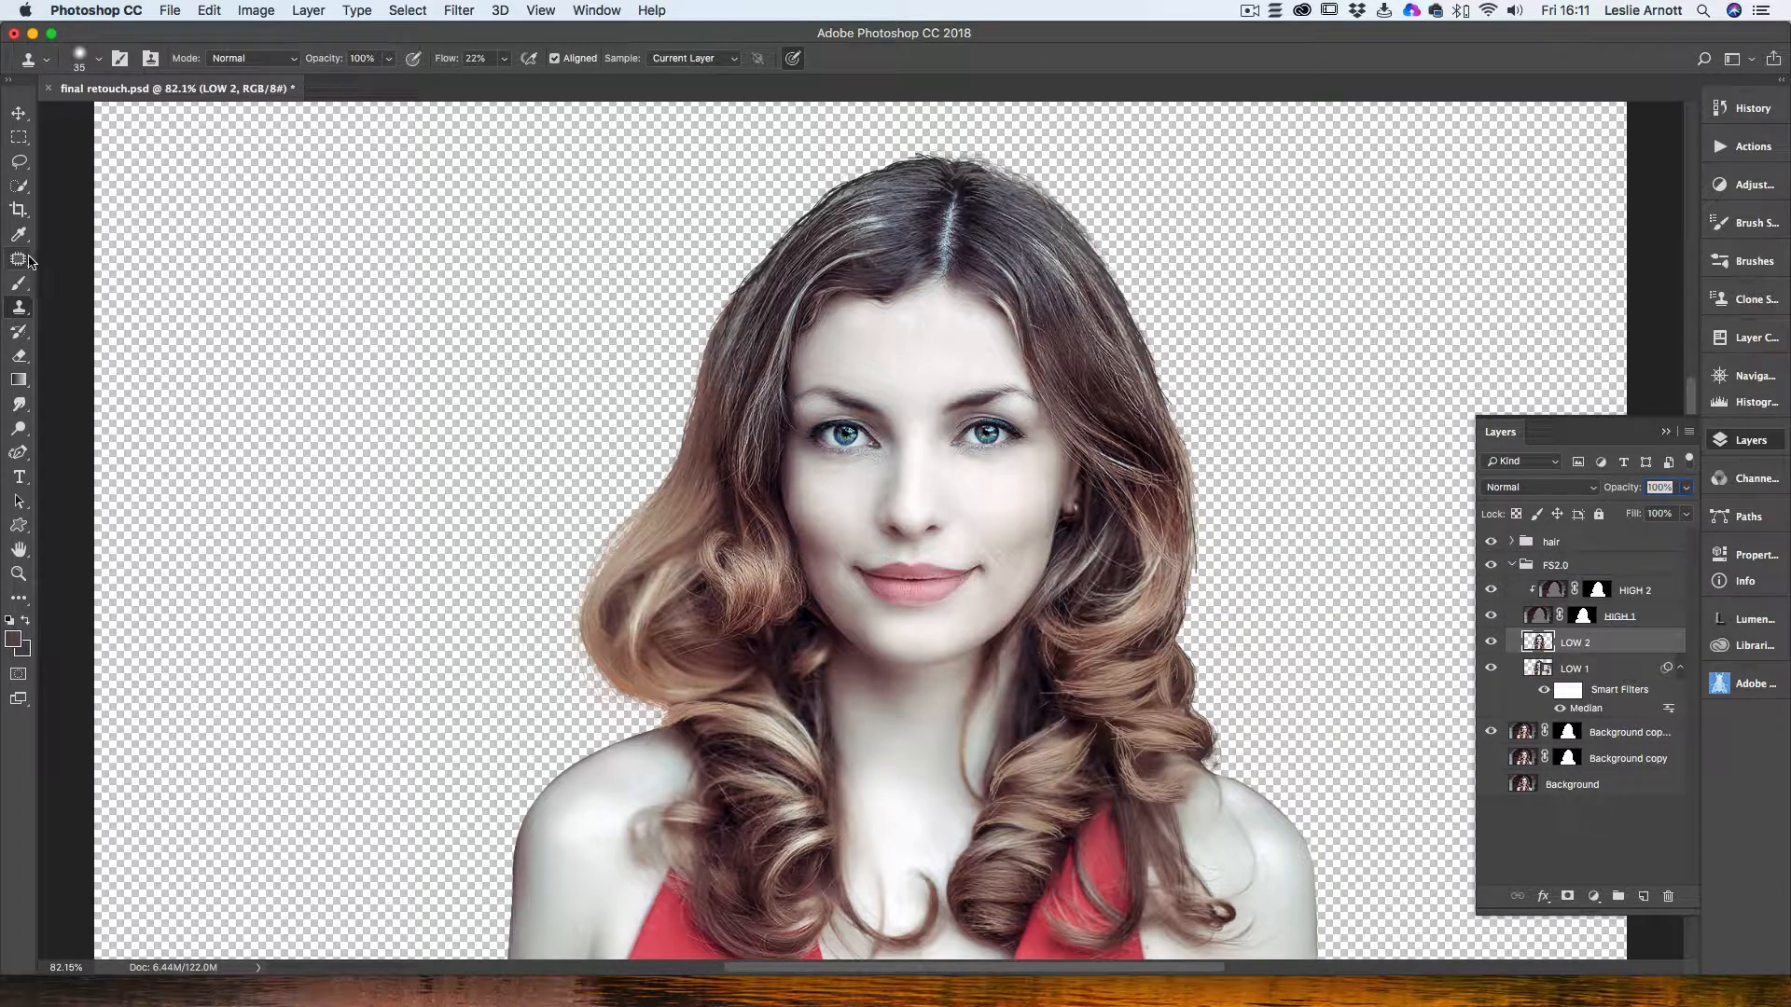
pyautogui.click(19, 284)
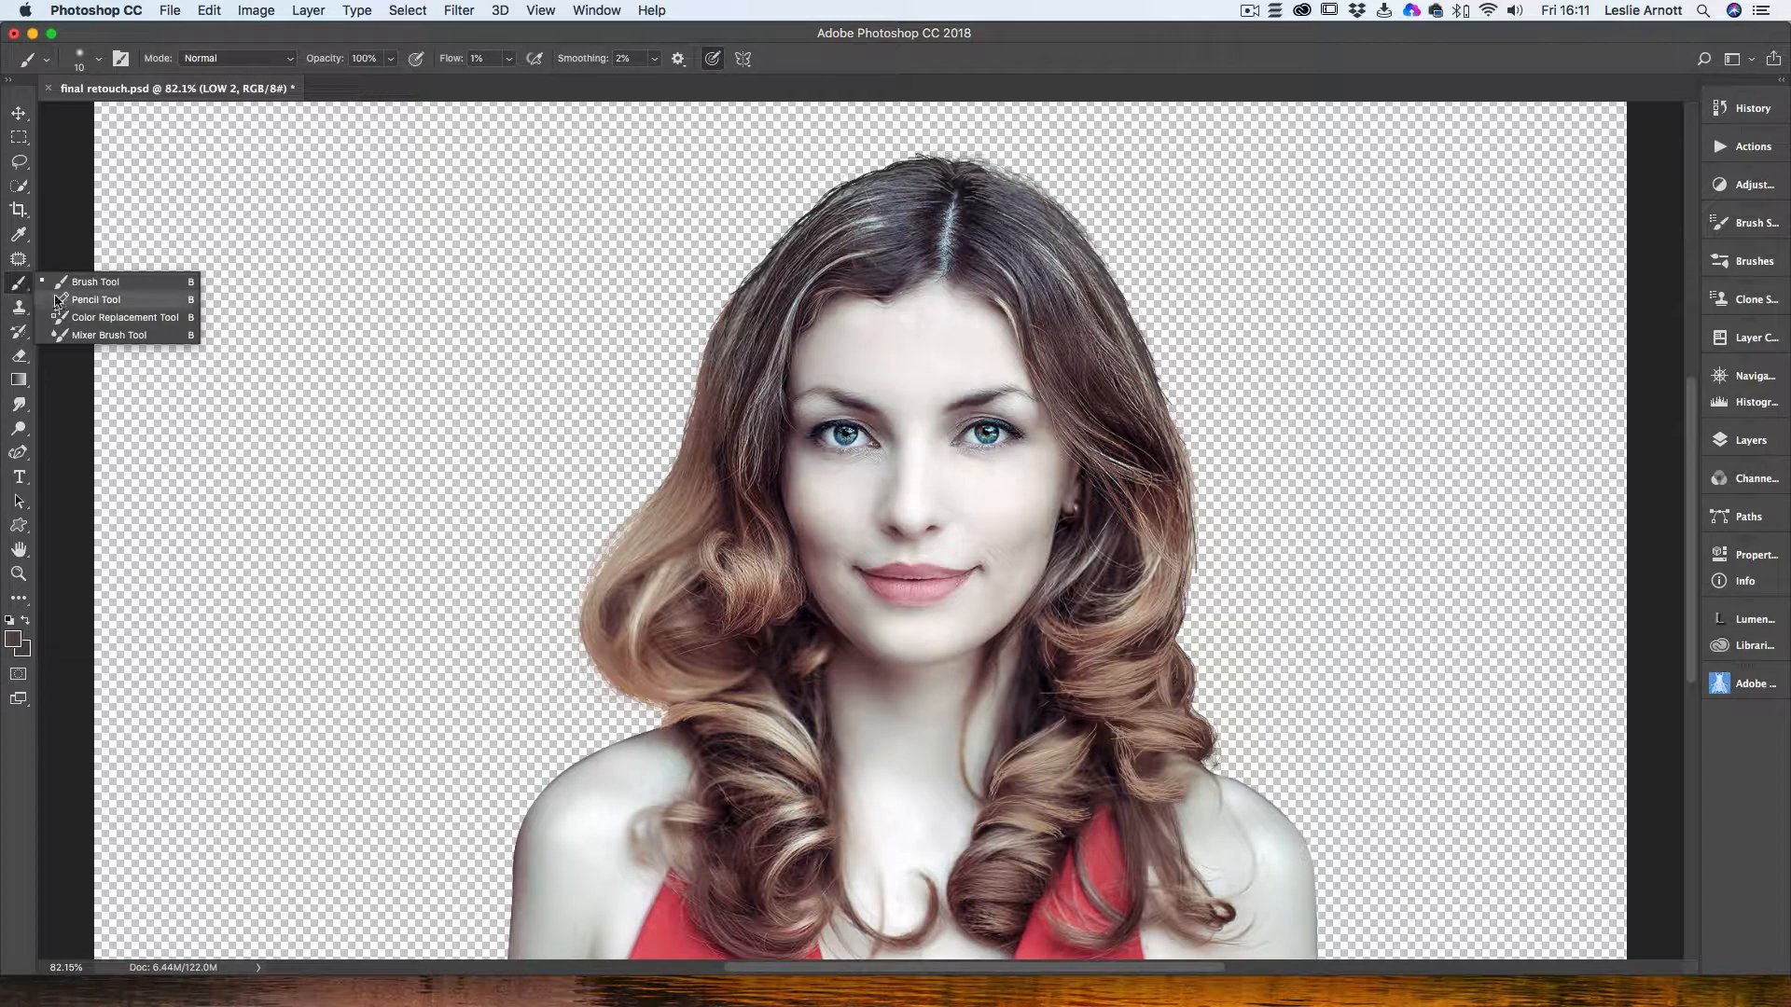
pyautogui.click(103, 335)
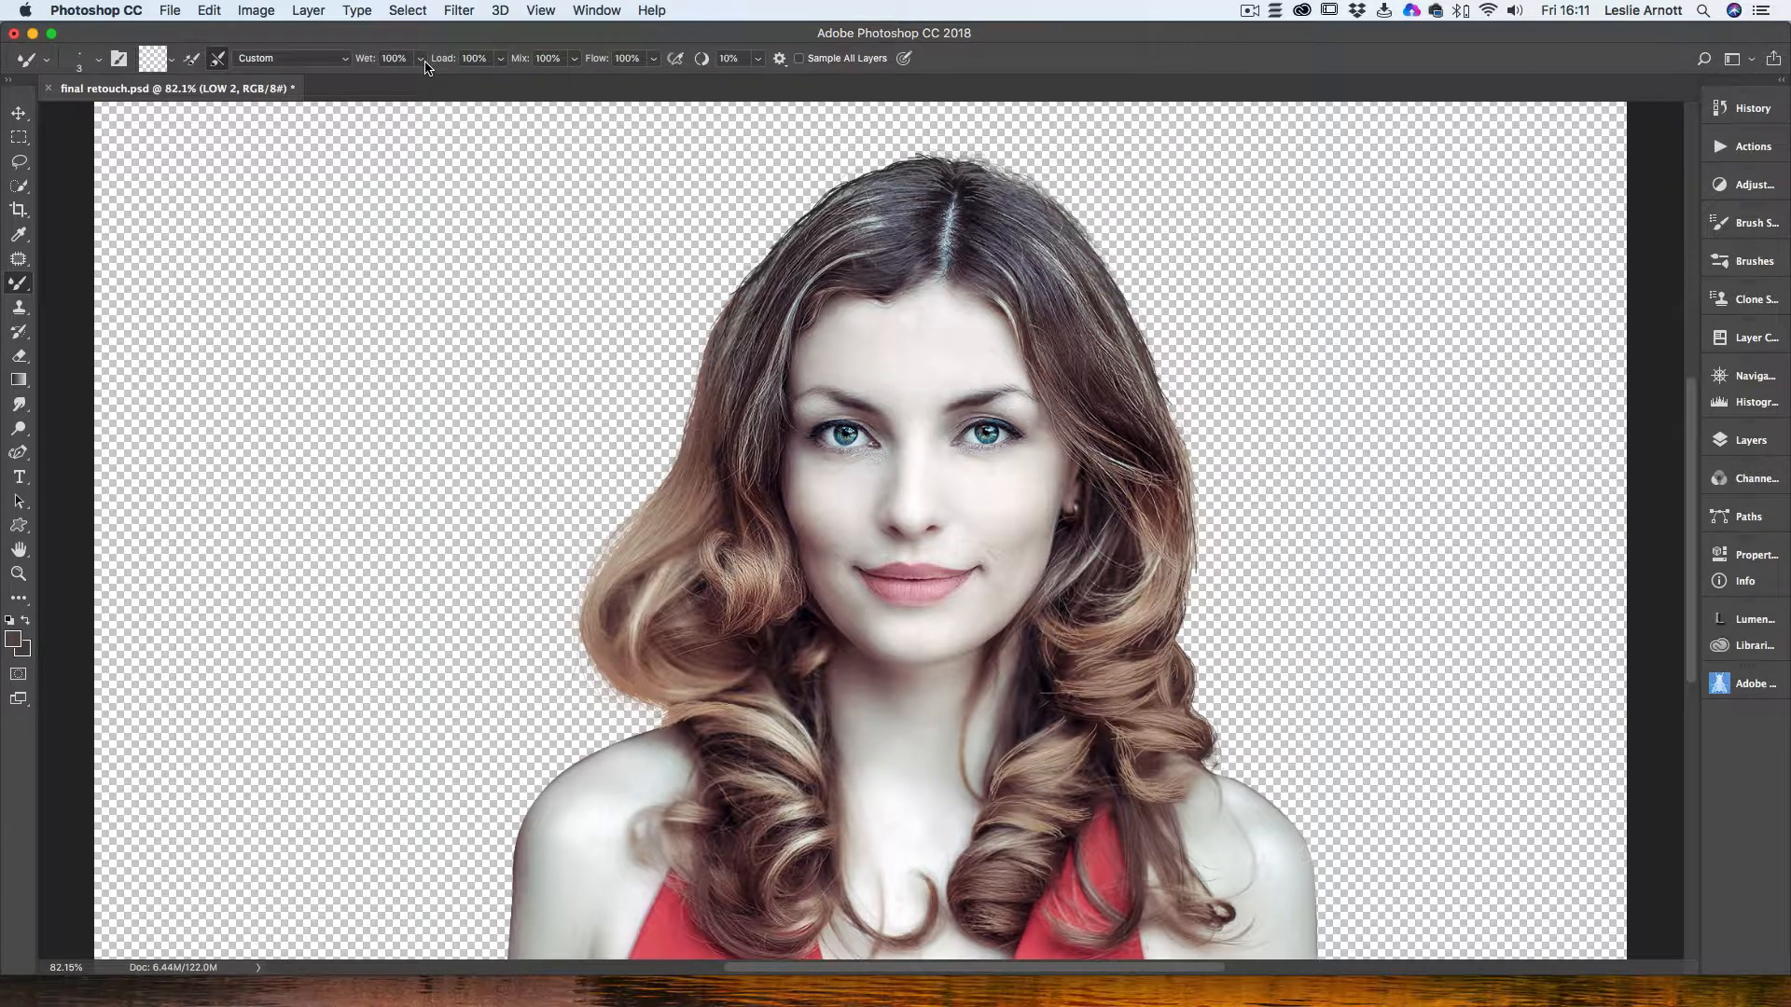
pyautogui.click(216, 63)
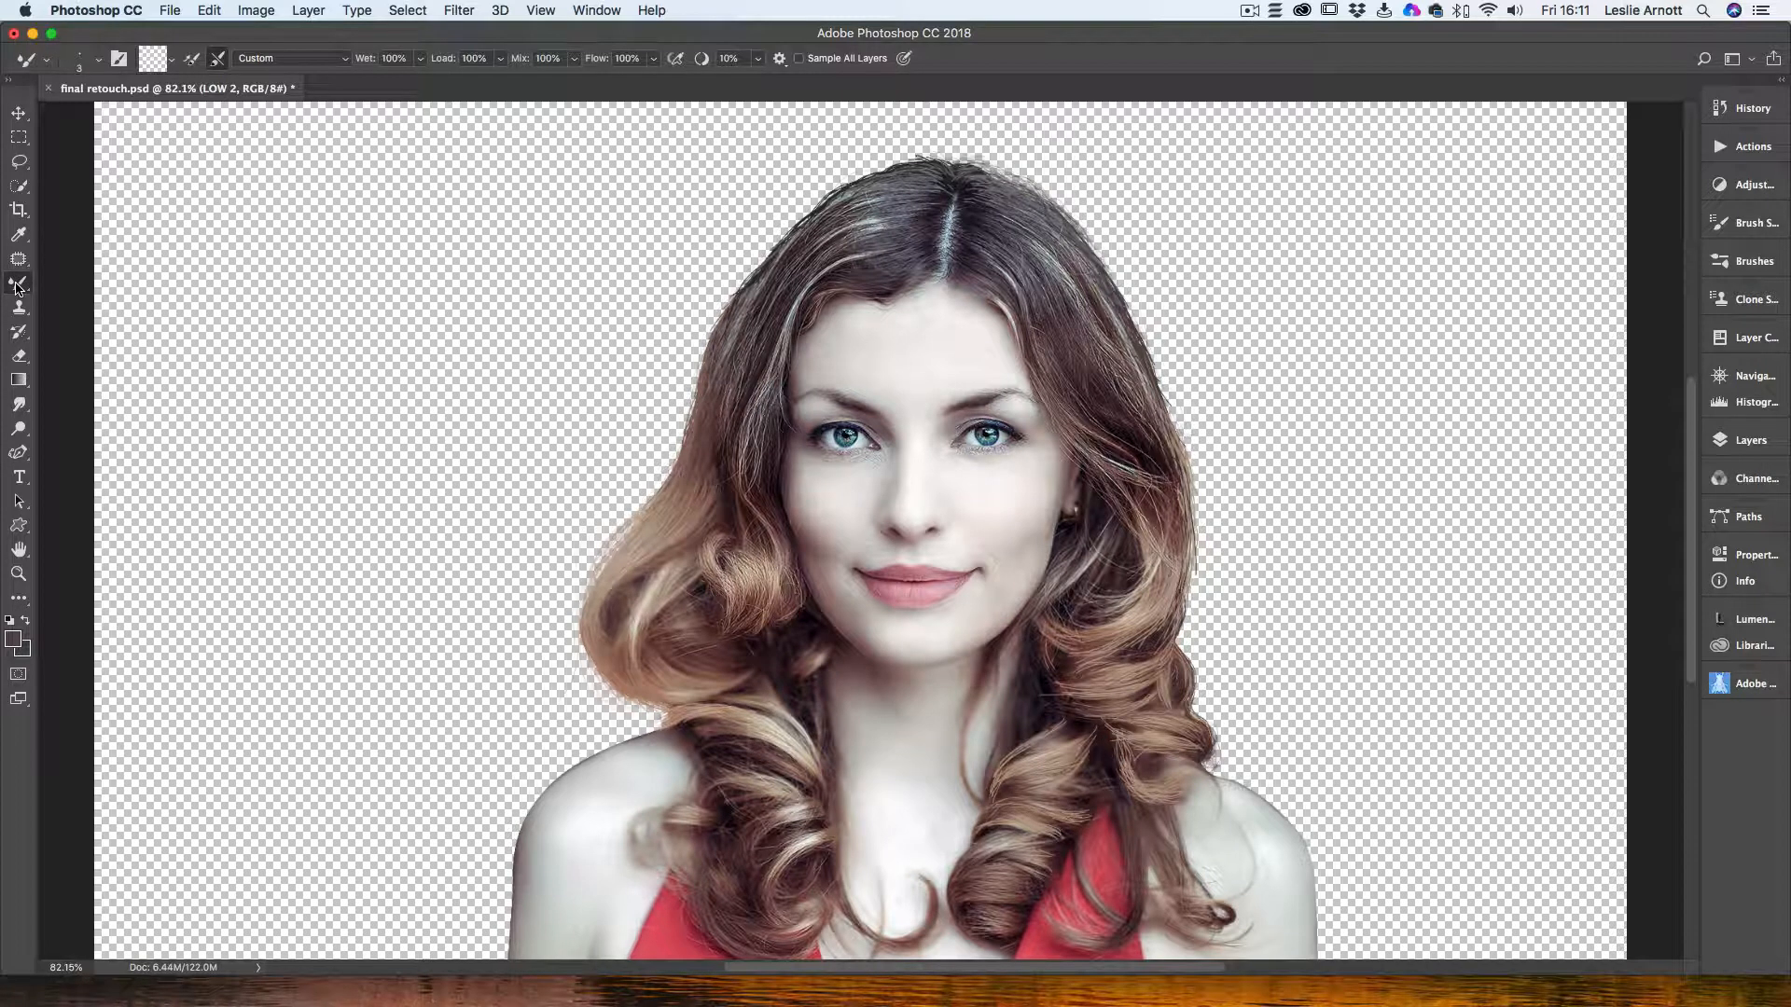
pyautogui.press(']')
pyautogui.press(']')
pyautogui.press(']')
pyautogui.press(']')
pyautogui.press(']')
pyautogui.press(']')
pyautogui.press(']')
pyautogui.press(']')
pyautogui.press(']')
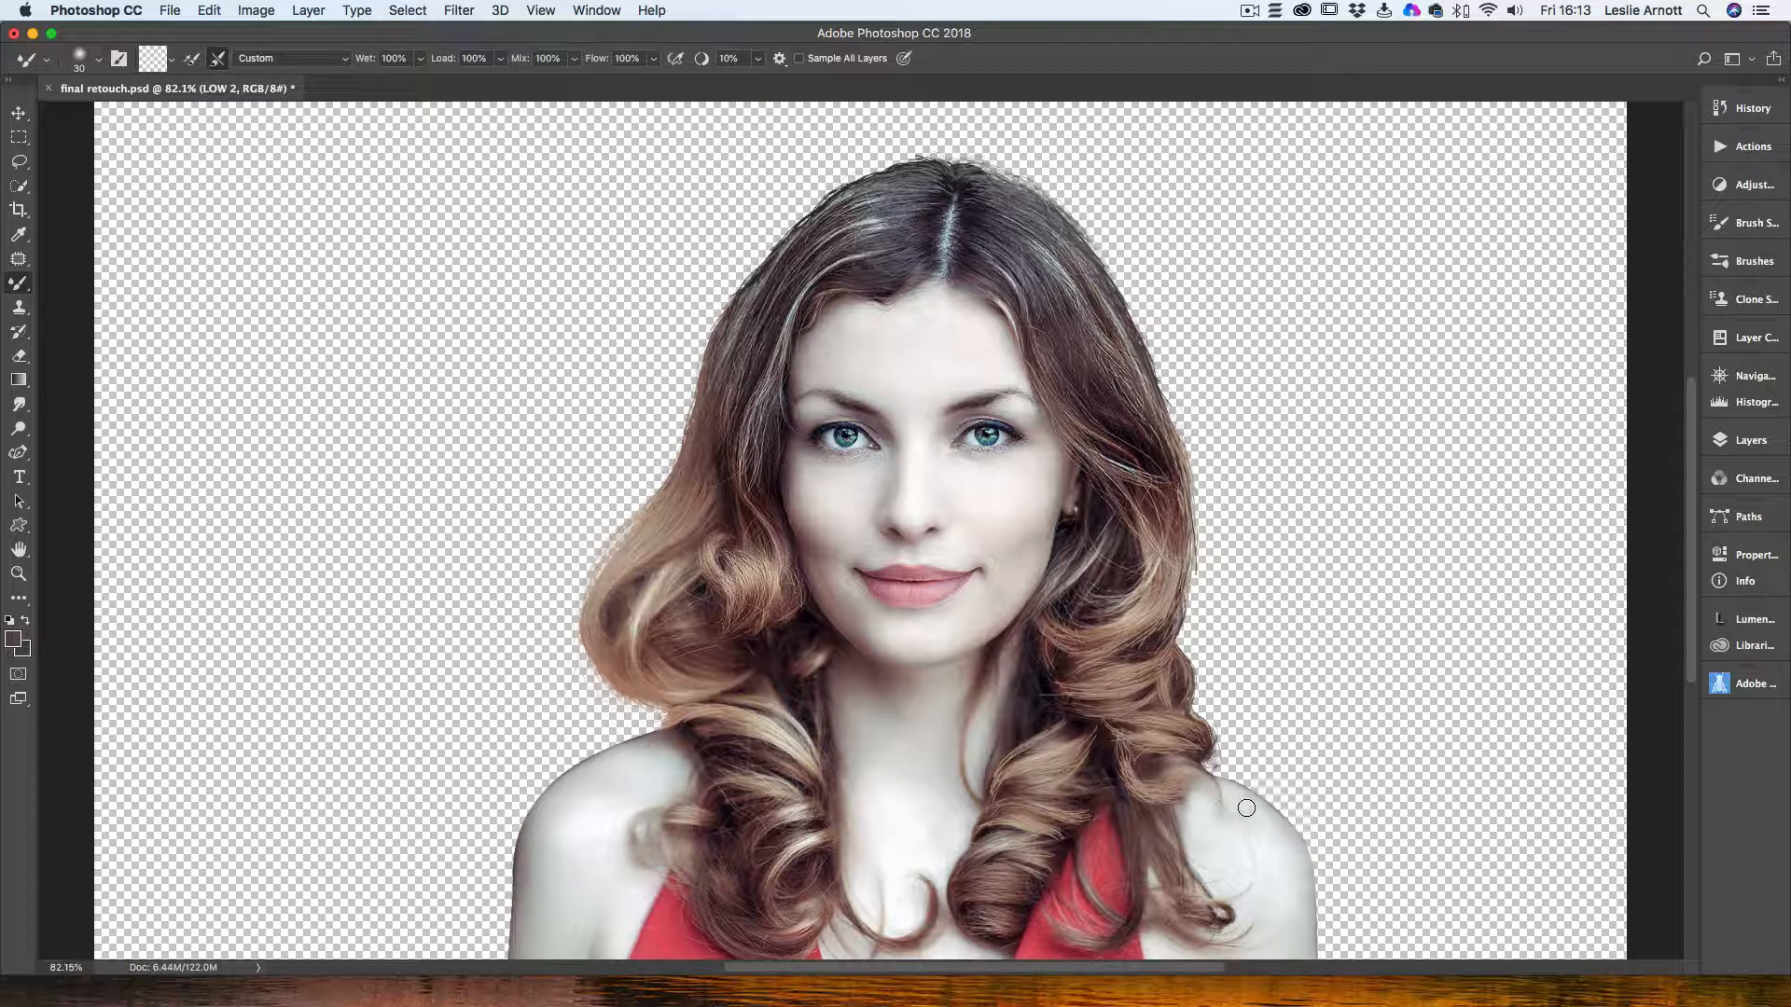
# Step: Clone clean skin texture over the marks on the shoulder at the image's right side, using the Clone Stamp on the HIGH 2 layer
pyautogui.click(1744, 442)
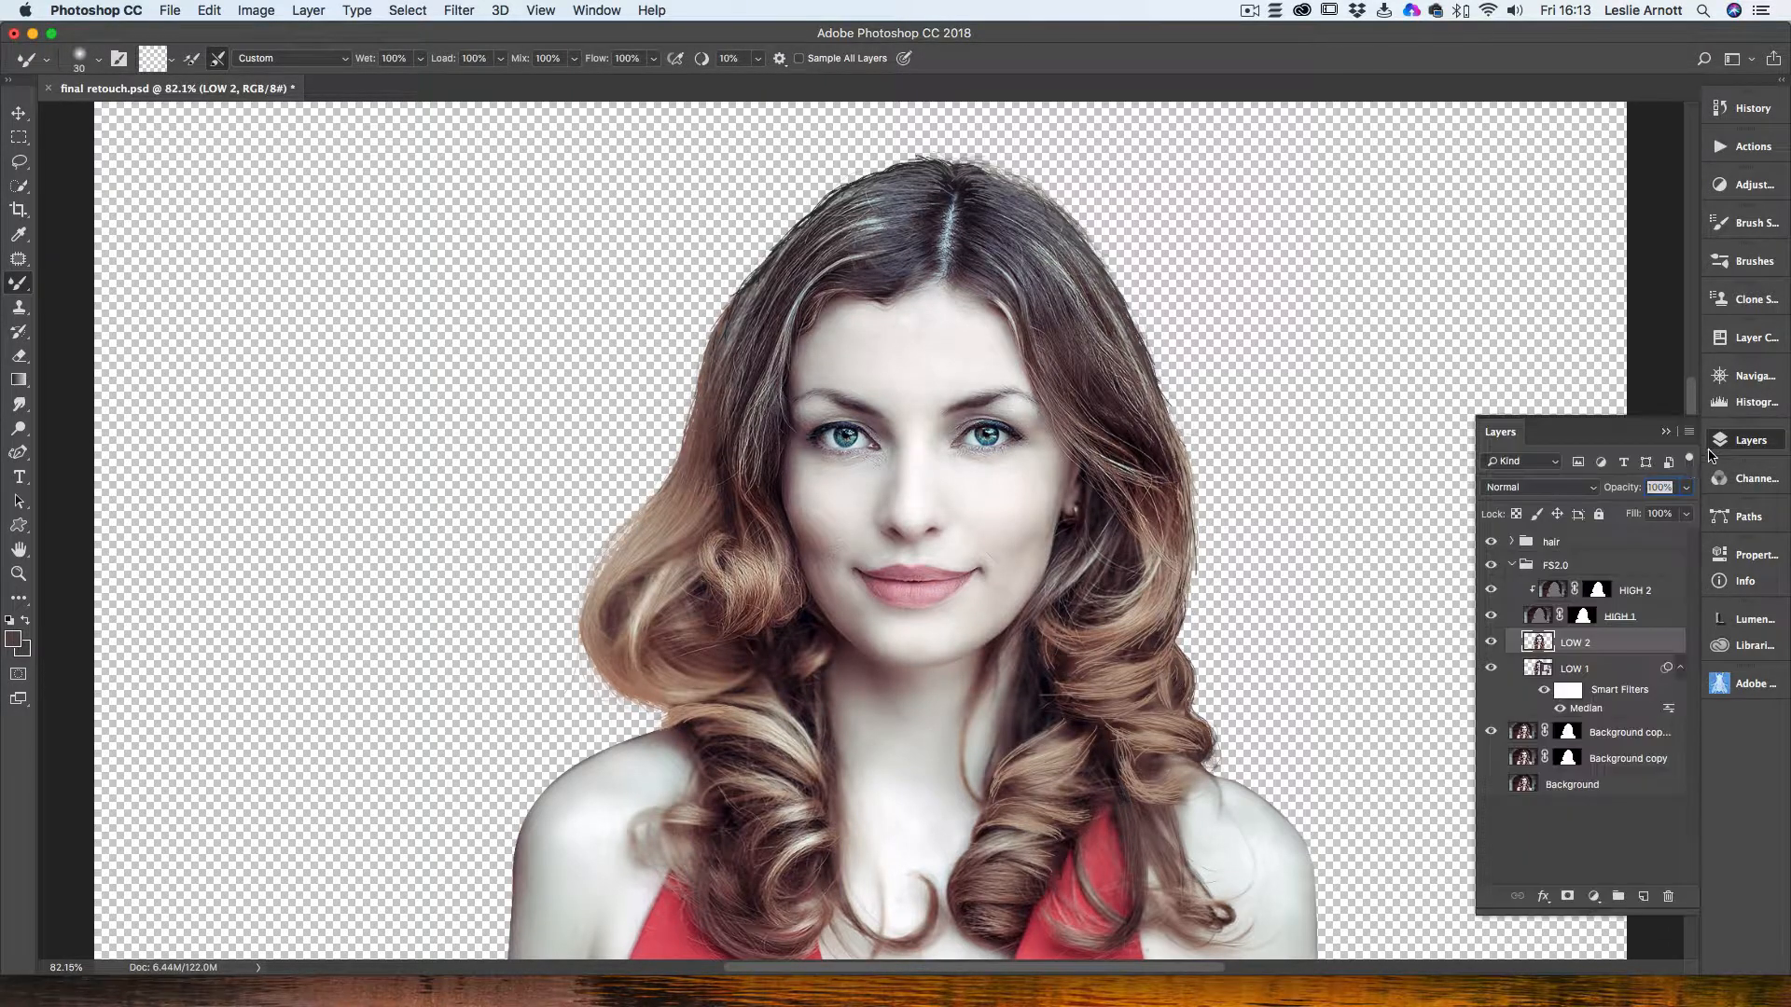
pyautogui.click(1554, 593)
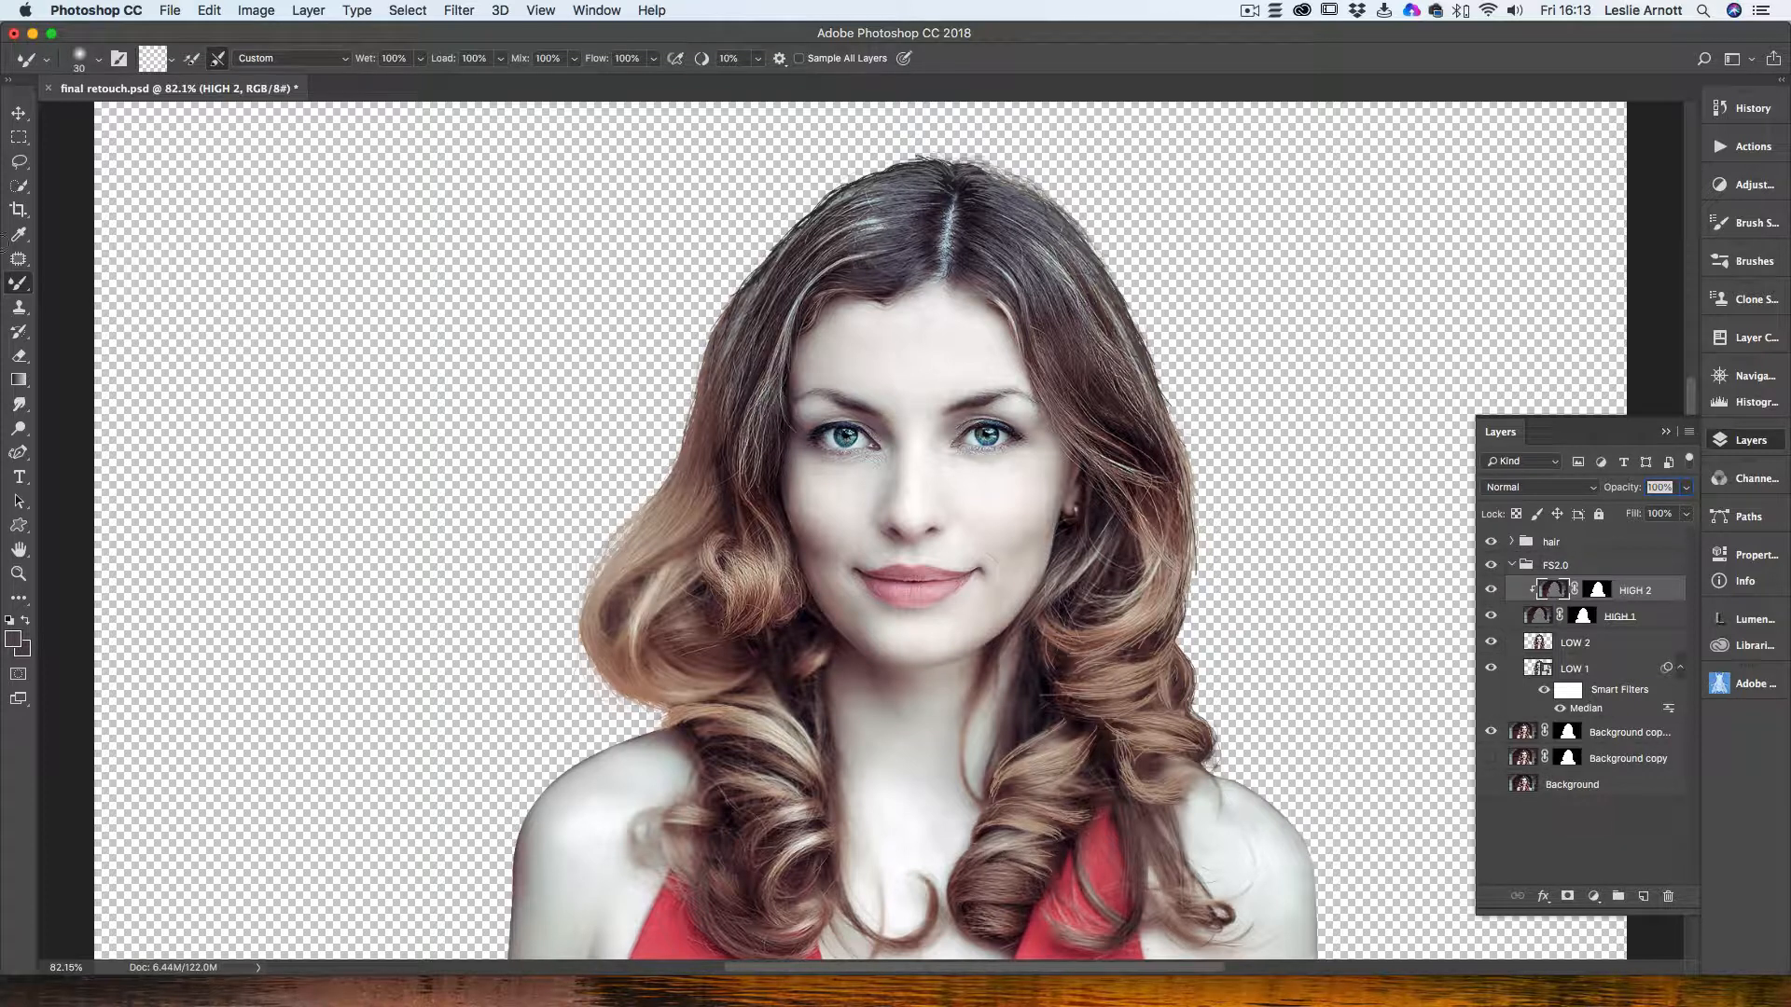
pyautogui.click(19, 309)
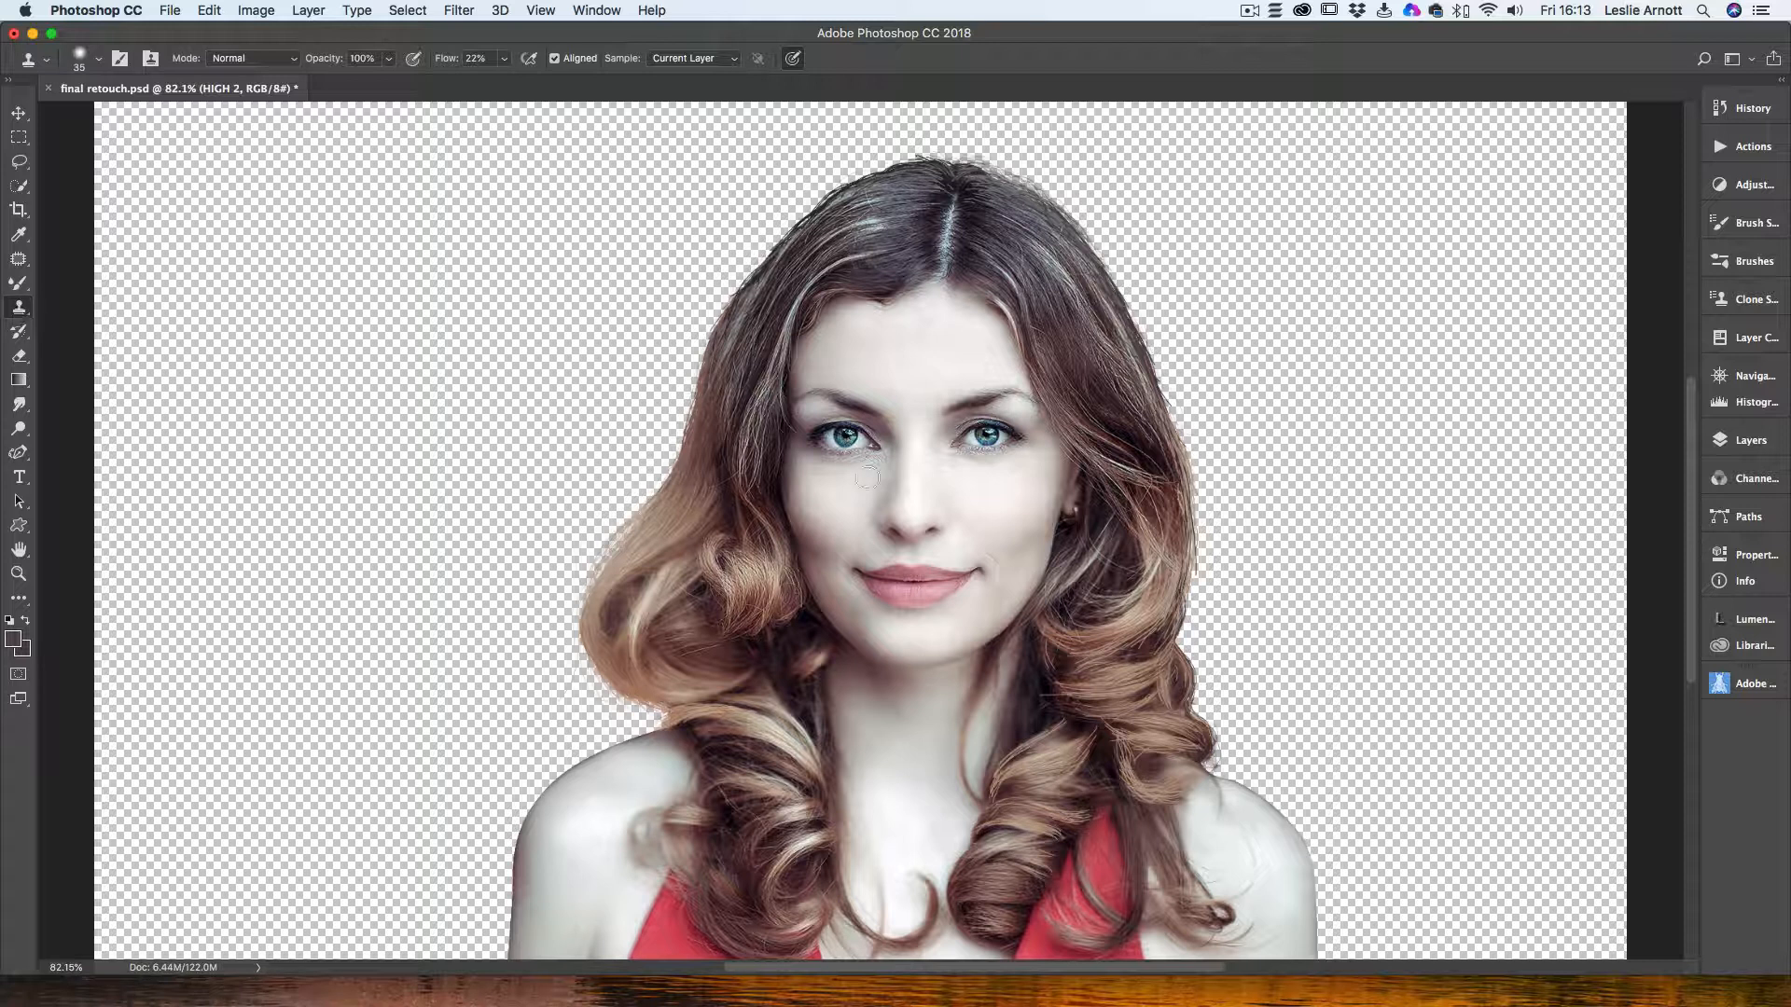
pyautogui.keyDown('alt'); pyautogui.click(1220, 845); pyautogui.keyUp('alt')
pyautogui.keyDown('alt'); pyautogui.click(1269, 880); pyautogui.keyUp('alt')
pyautogui.moveTo(1229, 849); pyautogui.dragTo(1256, 867)
pyautogui.keyDown('alt'); pyautogui.click(1275, 866); pyautogui.keyUp('alt')
pyautogui.click(1251, 883)
pyautogui.click(1246, 887)
pyautogui.click(1240, 890)
pyautogui.click(1255, 870)
pyautogui.click(1253, 856)
pyautogui.click(1242, 895)
pyautogui.click(1235, 893)
pyautogui.click(1245, 890)
pyautogui.click(1258, 885)
pyautogui.click(1293, 846)
pyautogui.keyDown('alt'); pyautogui.click(1229, 867); pyautogui.keyUp('alt')
pyautogui.click(1205, 883)
# Step: Clone neck skin texture over the stray hair strand below the jaw, reducing the clone brush size to 10
pyautogui.keyDown('alt'); pyautogui.click(939, 697); pyautogui.keyUp('alt')
pyautogui.moveTo(972, 691); pyautogui.dragTo(971, 796)
pyautogui.keyDown('alt'); pyautogui.click(933, 689); pyautogui.keyUp('alt')
pyautogui.click(987, 662)
pyautogui.moveTo(991, 645)
pyautogui.mouseDown()
pyautogui.moveTo(993, 695)
pyautogui.moveTo(993, 655)
pyautogui.mouseUp()
pyautogui.press('[')
pyautogui.press('[')
pyautogui.moveTo(980, 656); pyautogui.dragTo(978, 680)
pyautogui.keyDown('alt'); pyautogui.click(942, 755); pyautogui.keyUp('alt')
pyautogui.moveTo(958, 775); pyautogui.dragTo(963, 787)
# Step: Return to the LOW 2 layer with the Mixer Brush to blend the tones of the retouched shoulder
pyautogui.click(1740, 451)
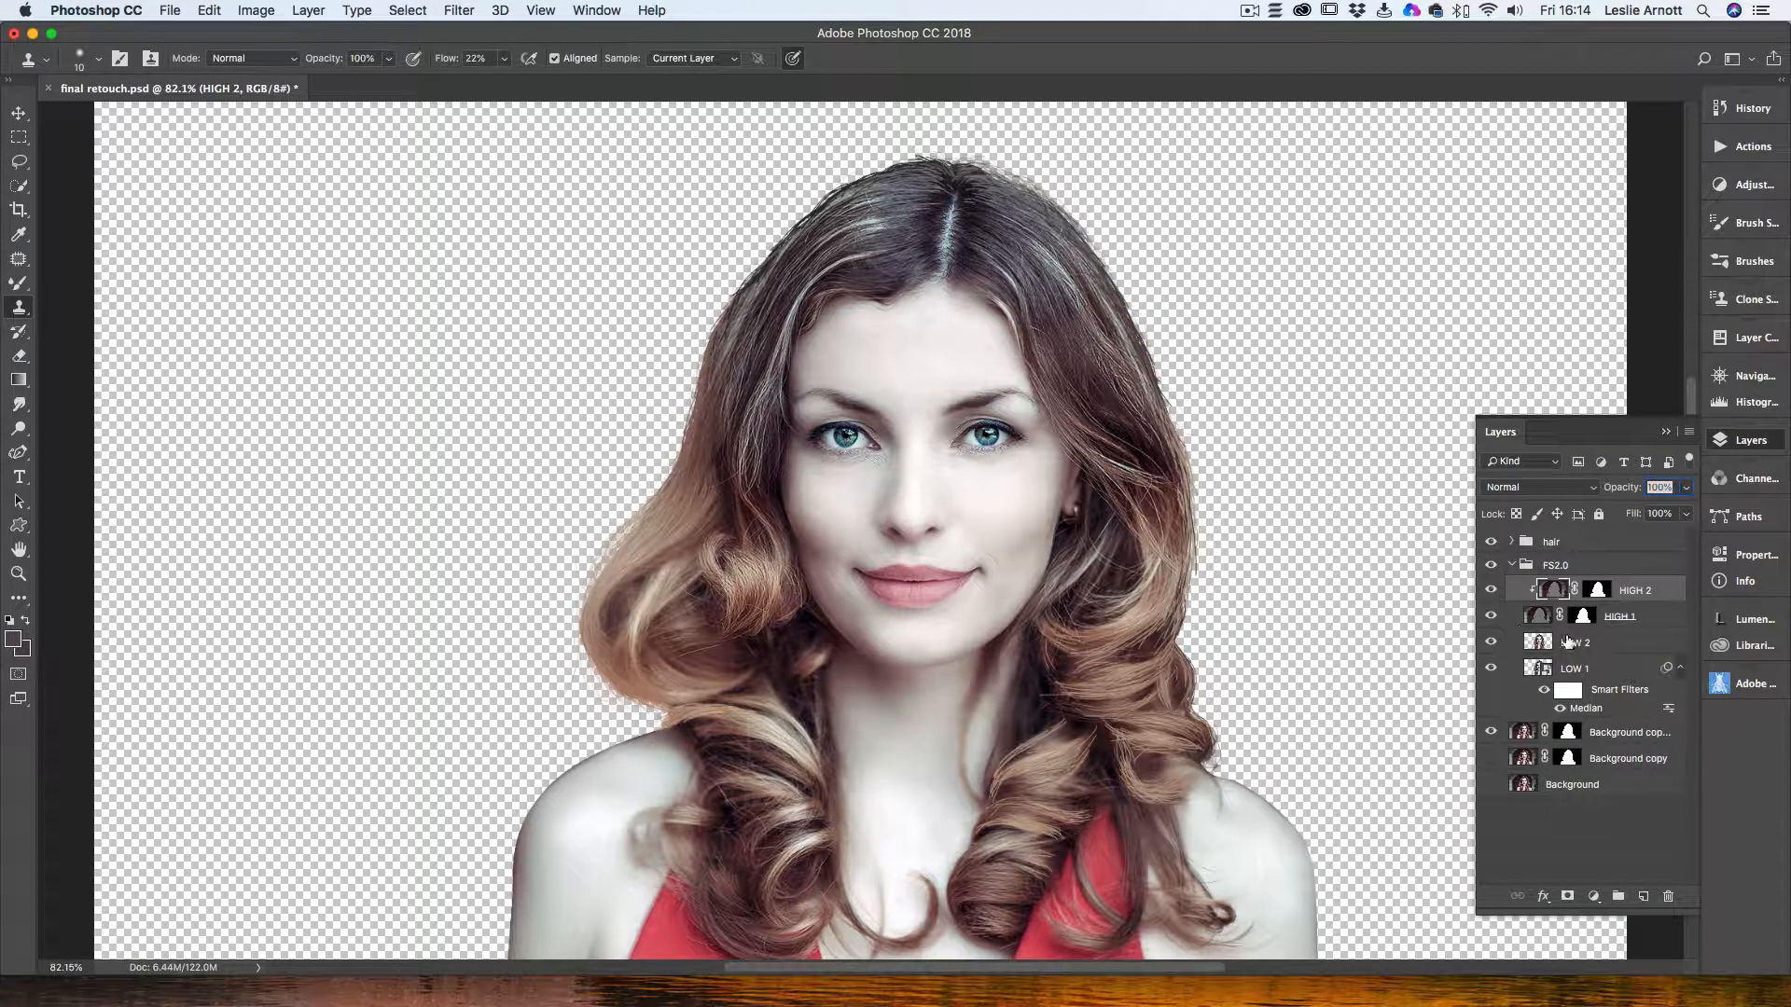
pyautogui.click(1539, 643)
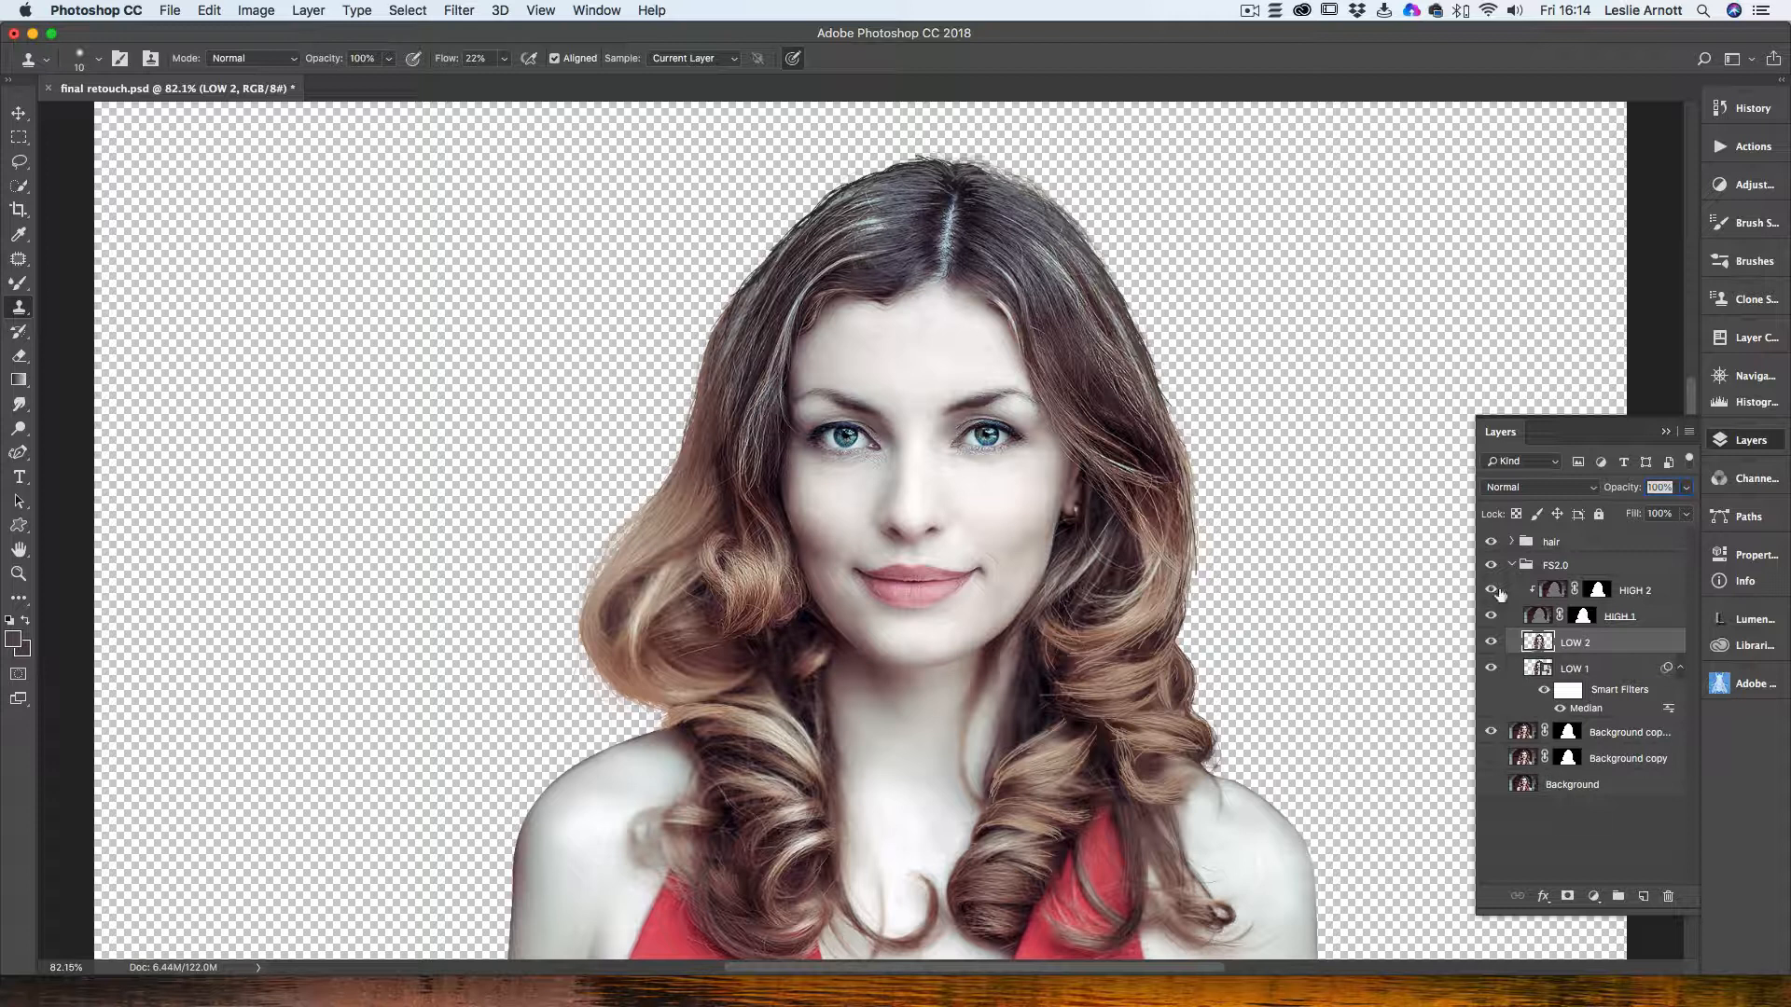
pyautogui.click(20, 283)
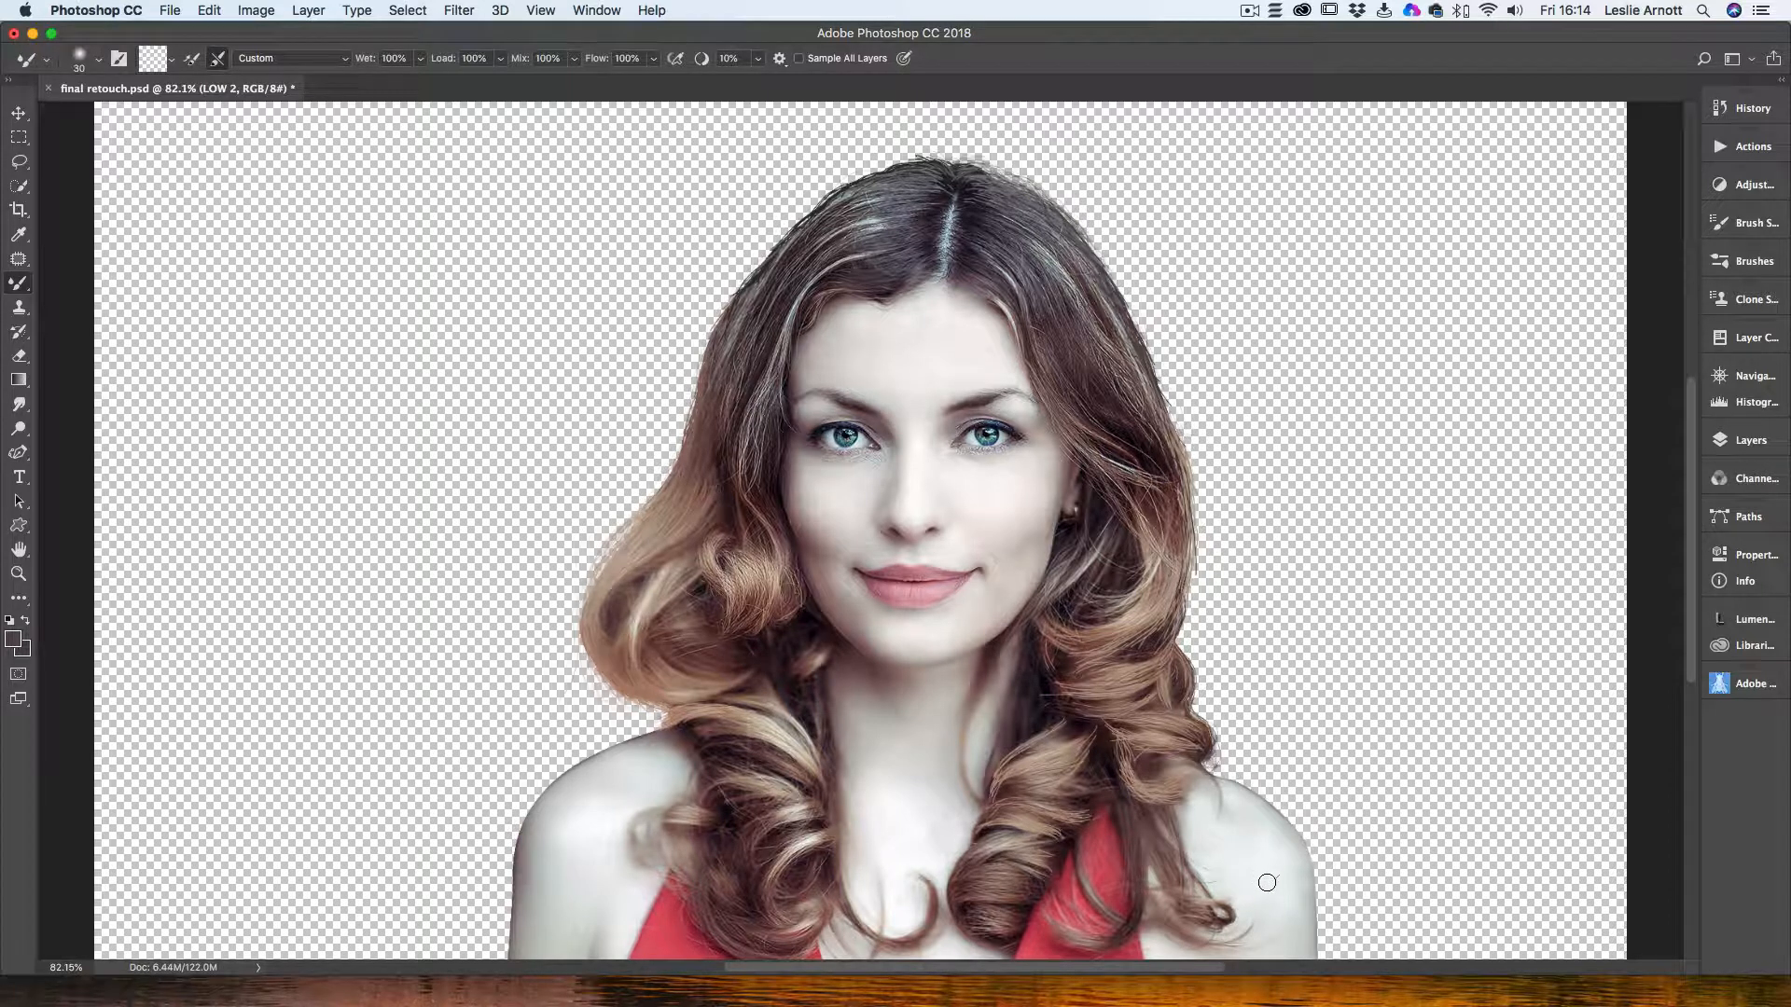
# Step: Clone skin texture over the remaining marks beside the curl on the retouched shoulder, working on the HIGH 2 layer
pyautogui.click(1749, 442)
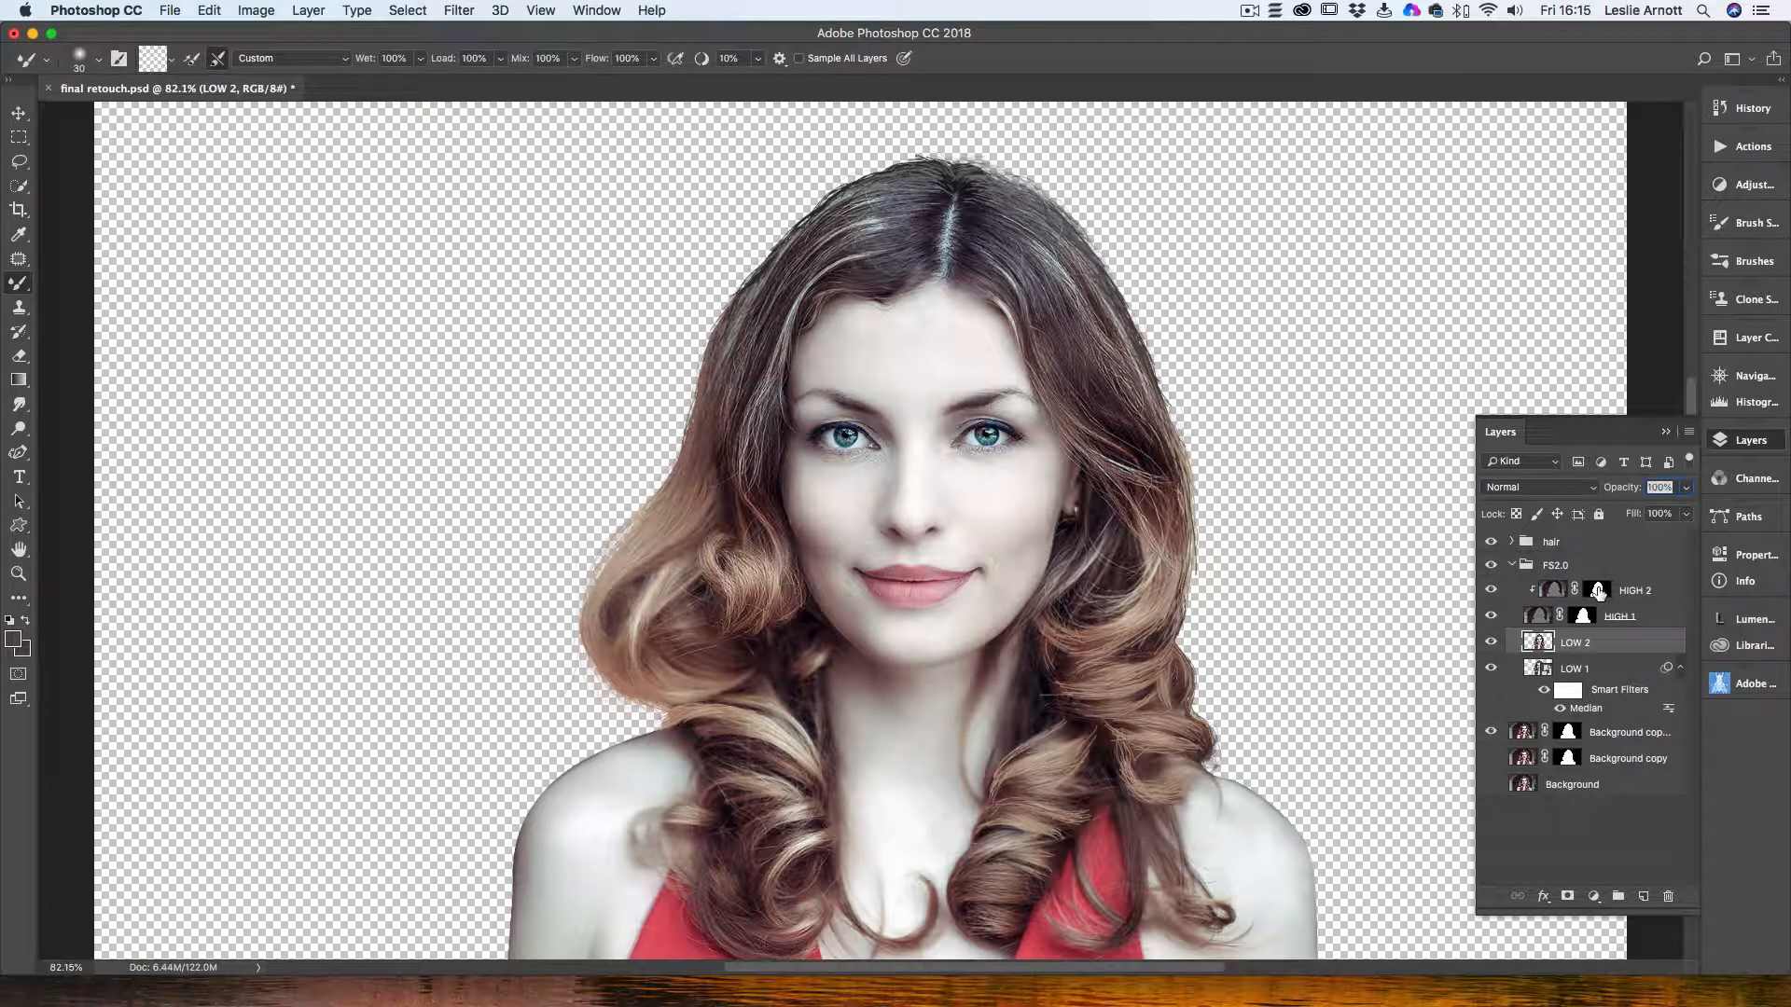
pyautogui.click(1554, 590)
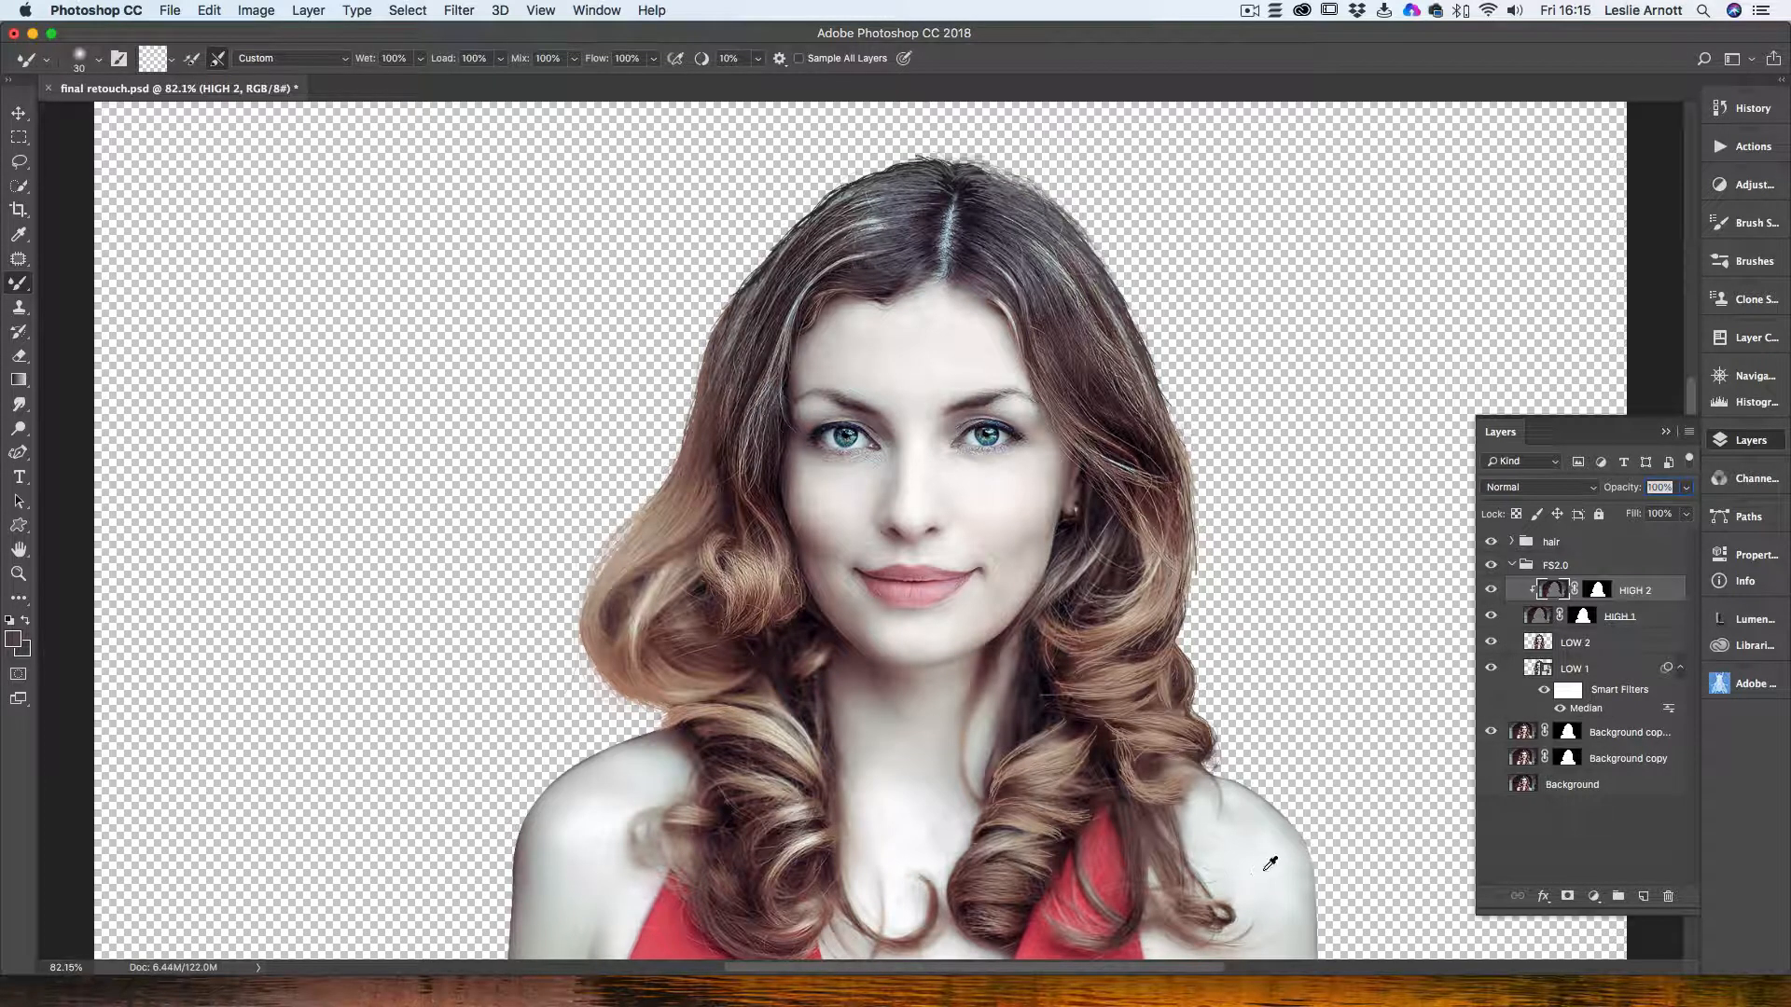
pyautogui.click(18, 307)
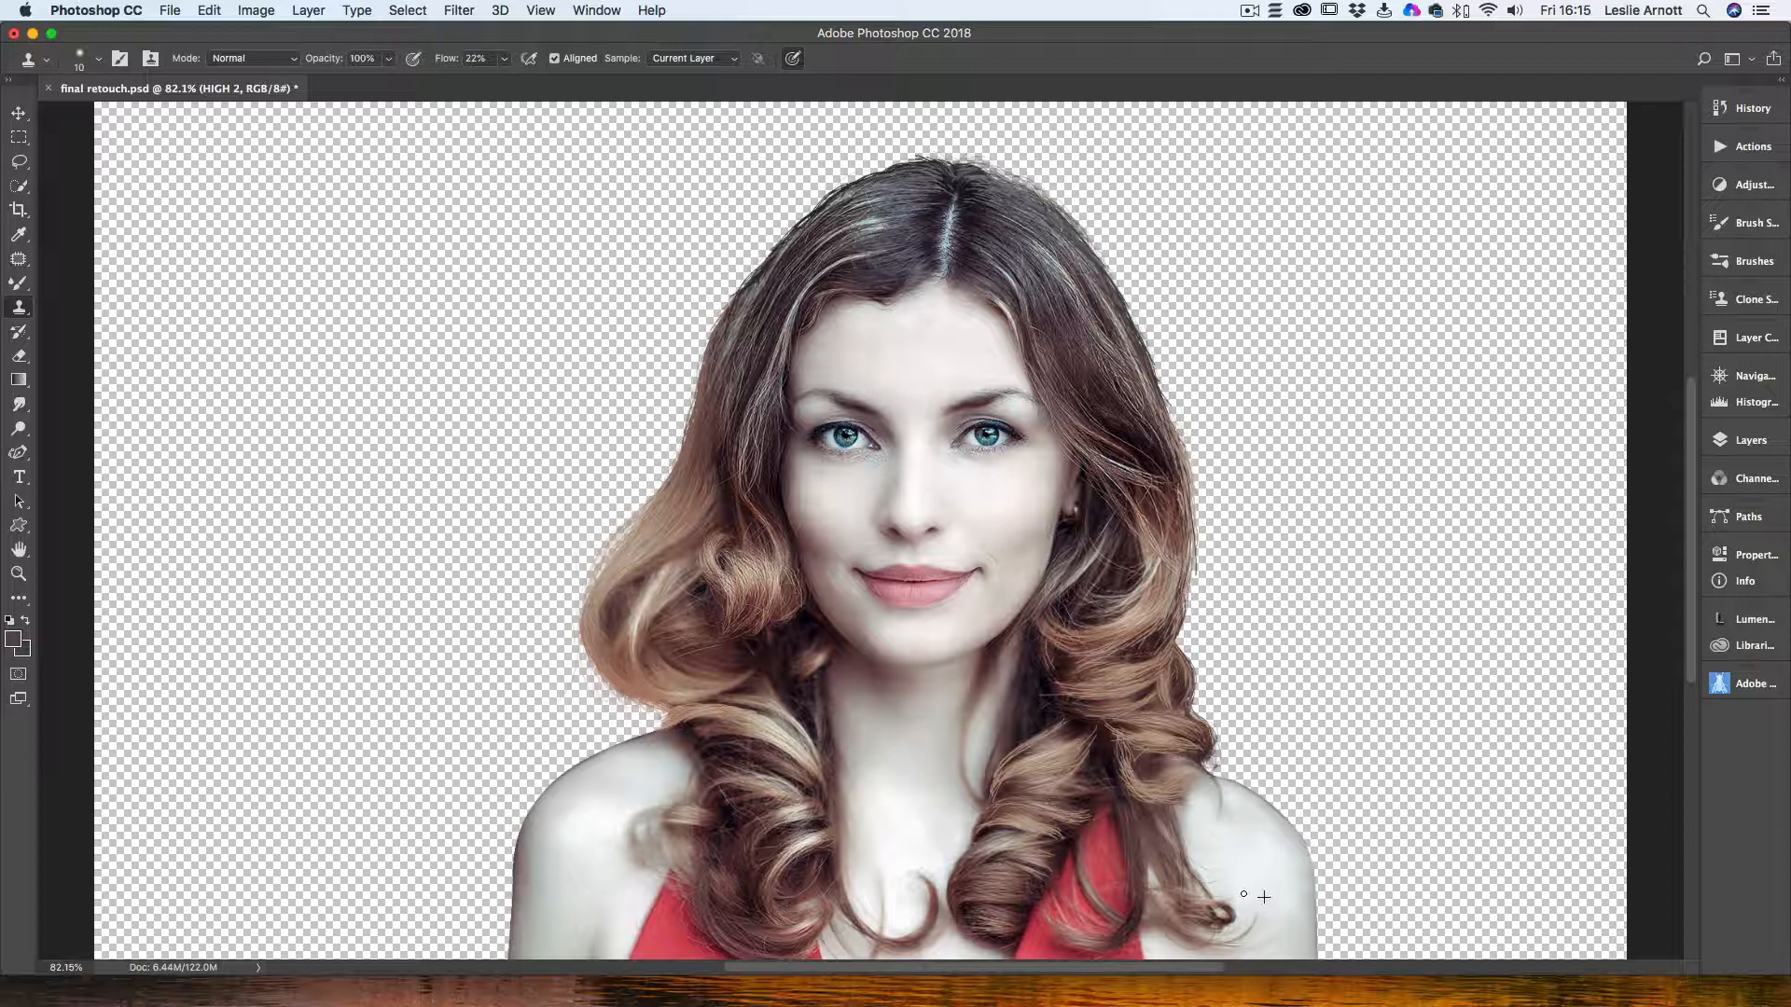
pyautogui.moveTo(1243, 893)
pyautogui.mouseDown()
pyautogui.moveTo(1261, 891)
pyautogui.moveTo(1218, 871)
pyautogui.mouseUp()
pyautogui.keyDown('alt'); pyautogui.click(1228, 840); pyautogui.keyUp('alt')
# Step: Smooth away the stray hair strand on the neck with the Mixer Brush on LOW 2, reducing its size to 20
pyautogui.click(1752, 444)
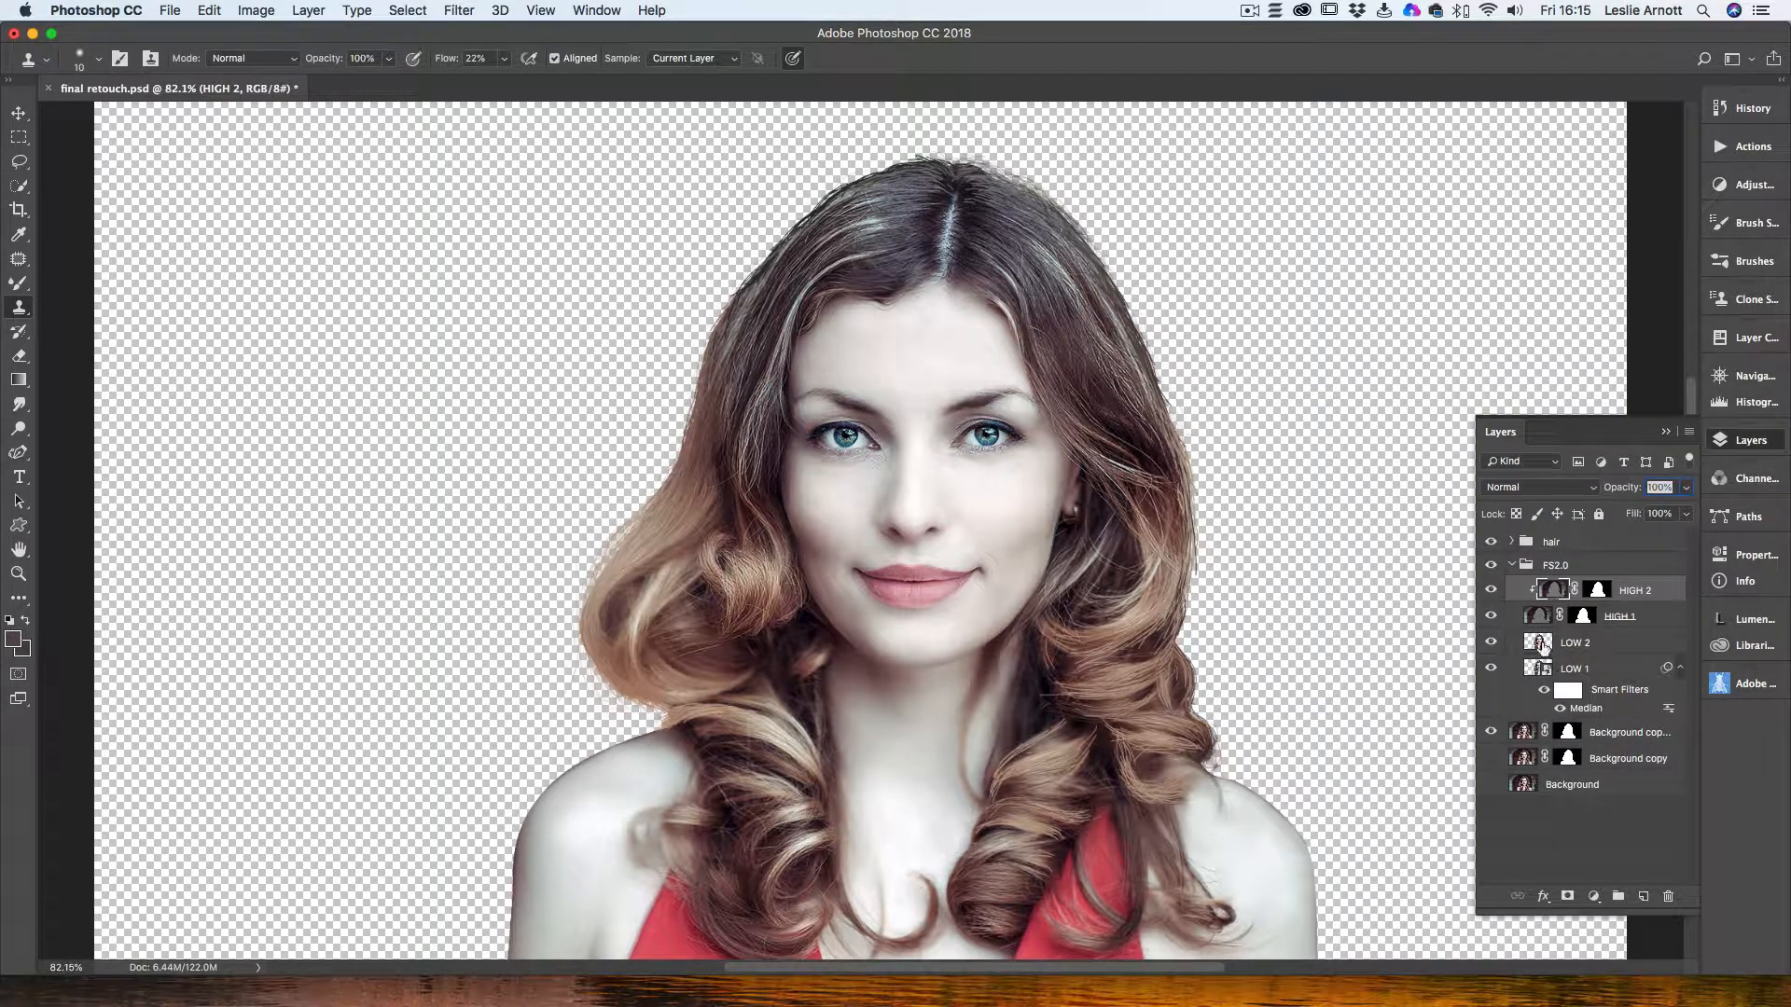
pyautogui.click(1542, 645)
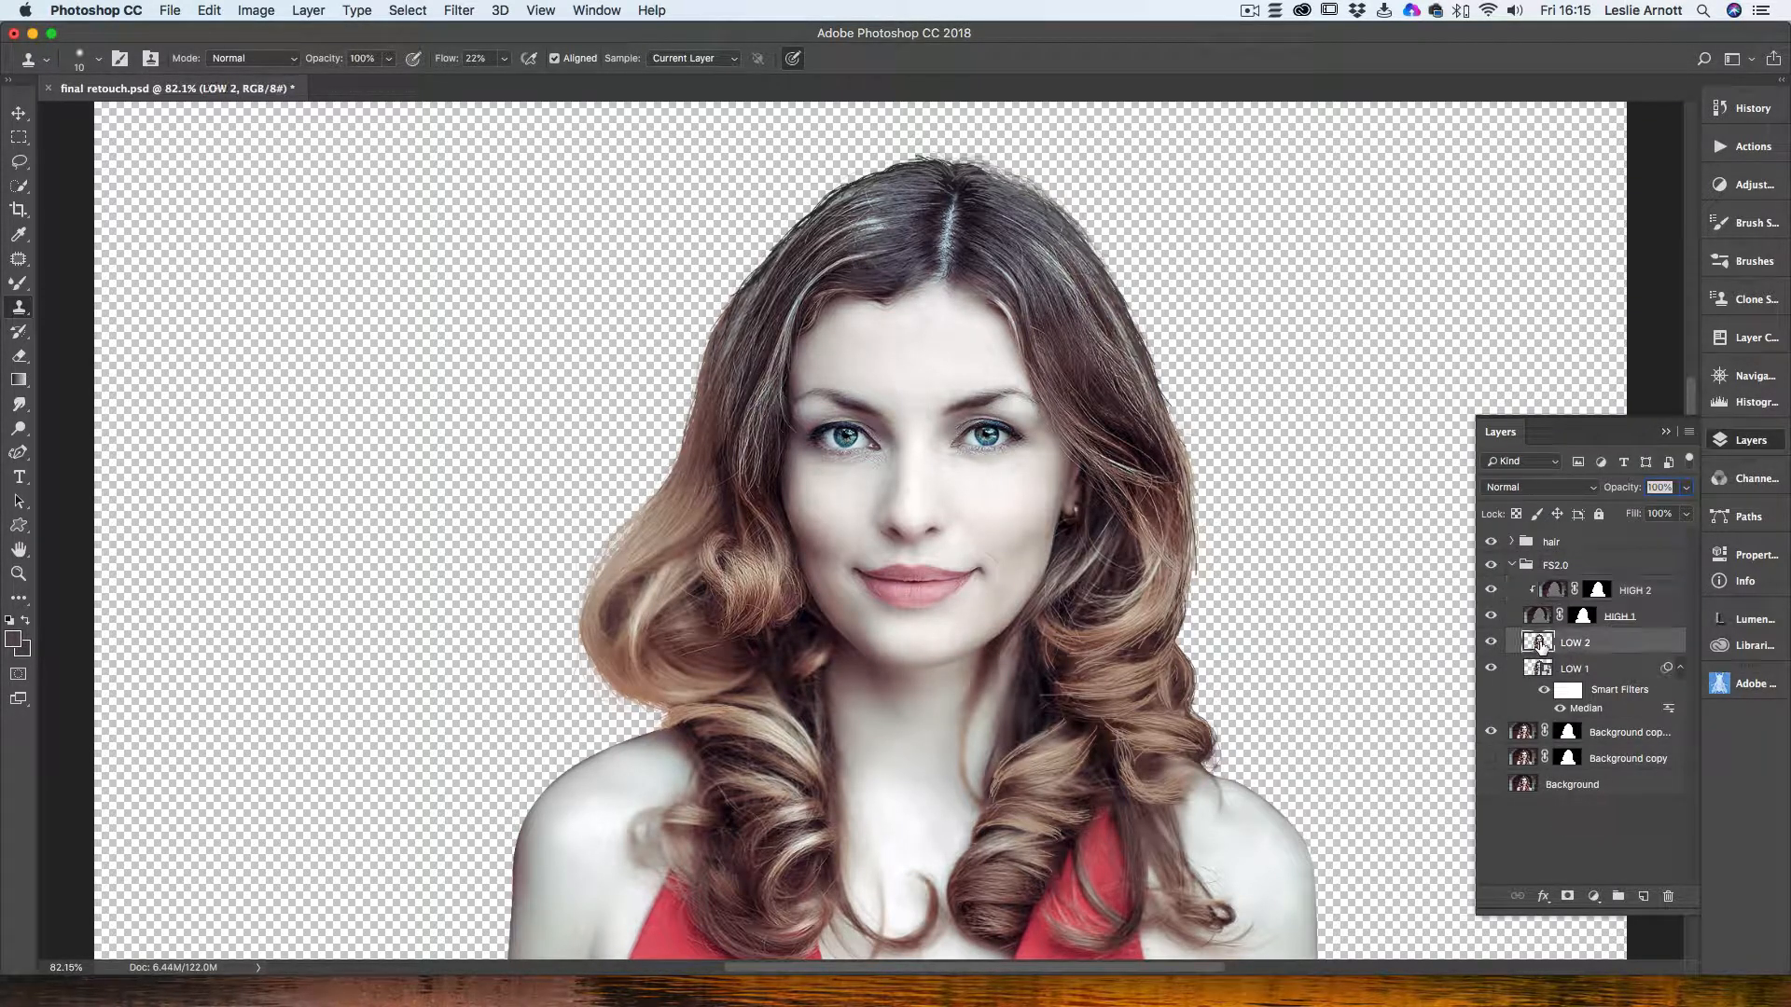
pyautogui.click(15, 286)
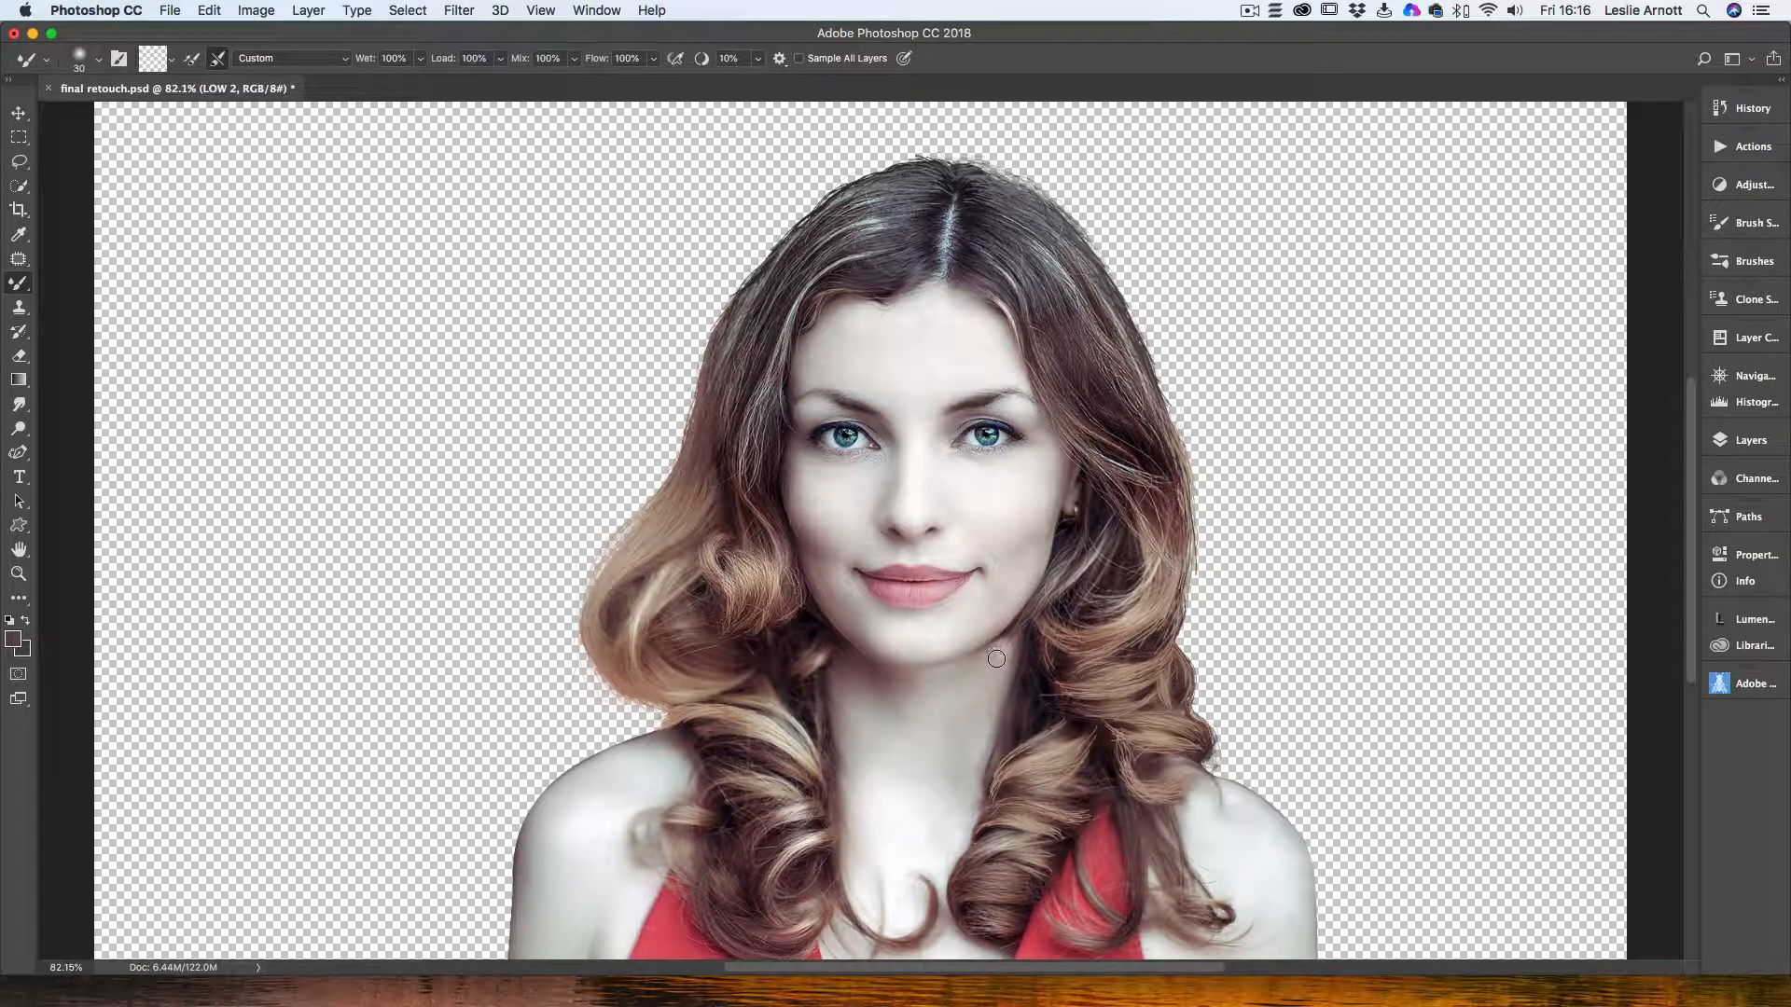
pyautogui.press('[')
pyautogui.press('[')
pyautogui.press('[')
# Step: Clone skin texture over the leftover hair traces on the neck on the HIGH 2 layer with the brush size at 30
pyautogui.click(1746, 442)
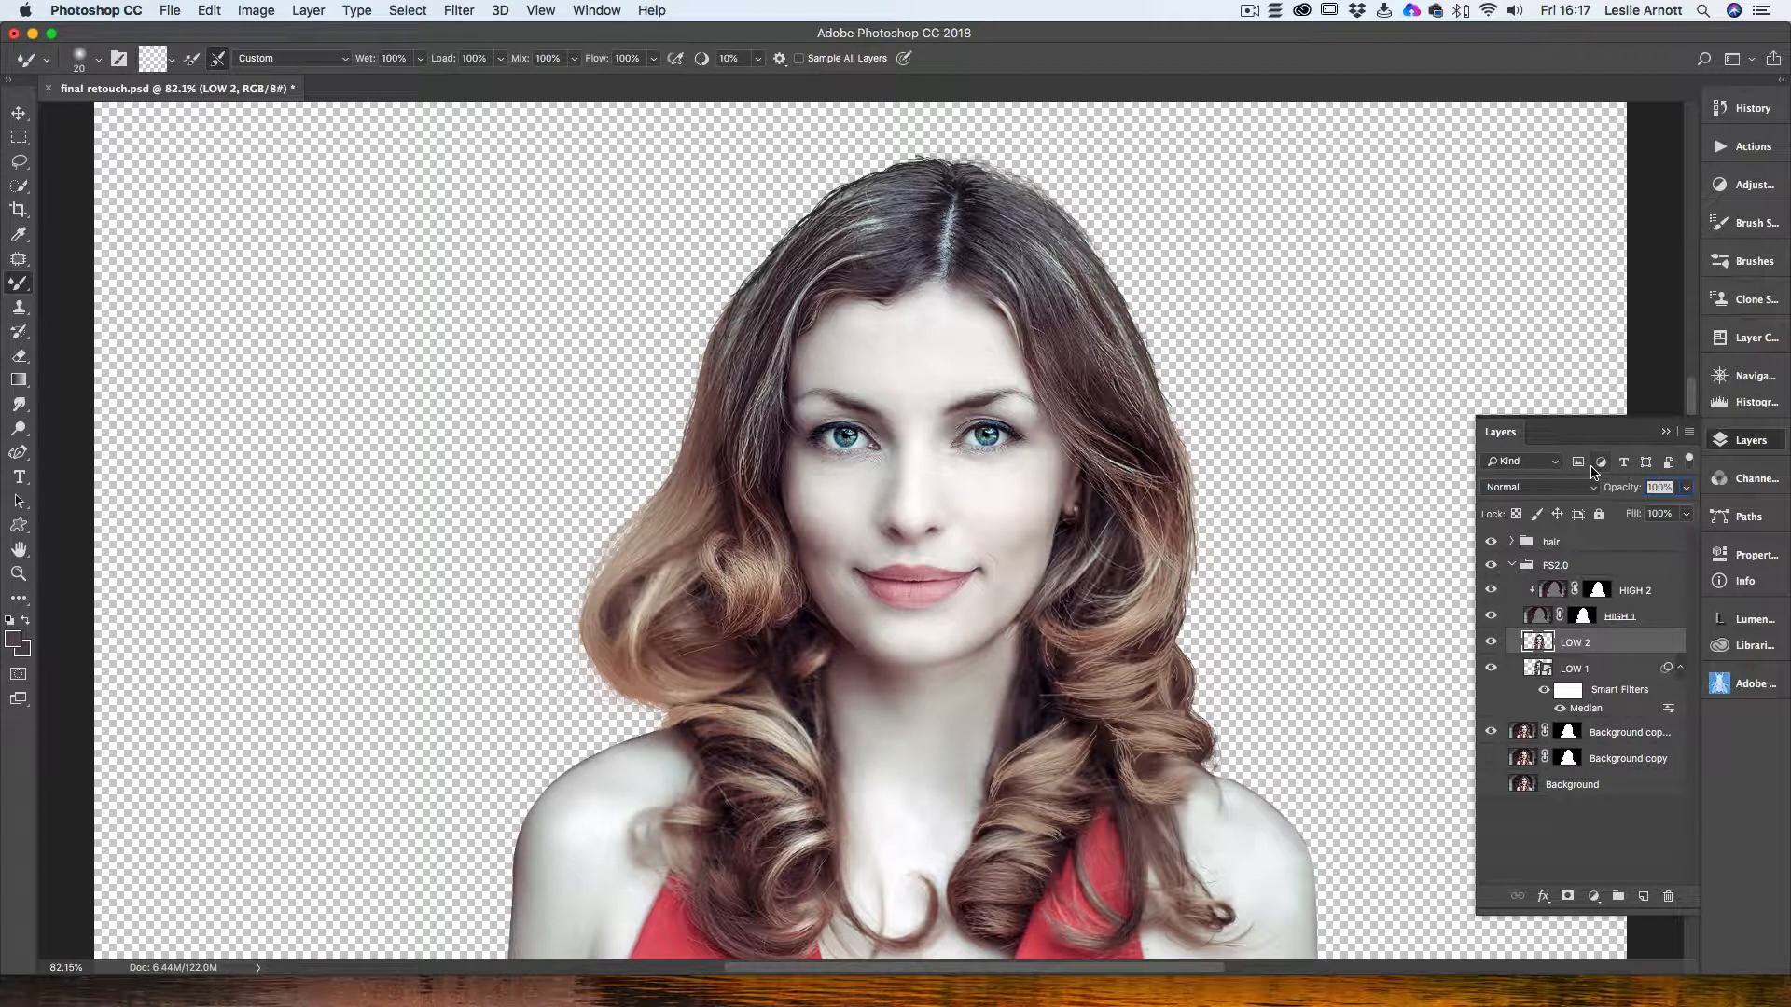
pyautogui.click(1556, 594)
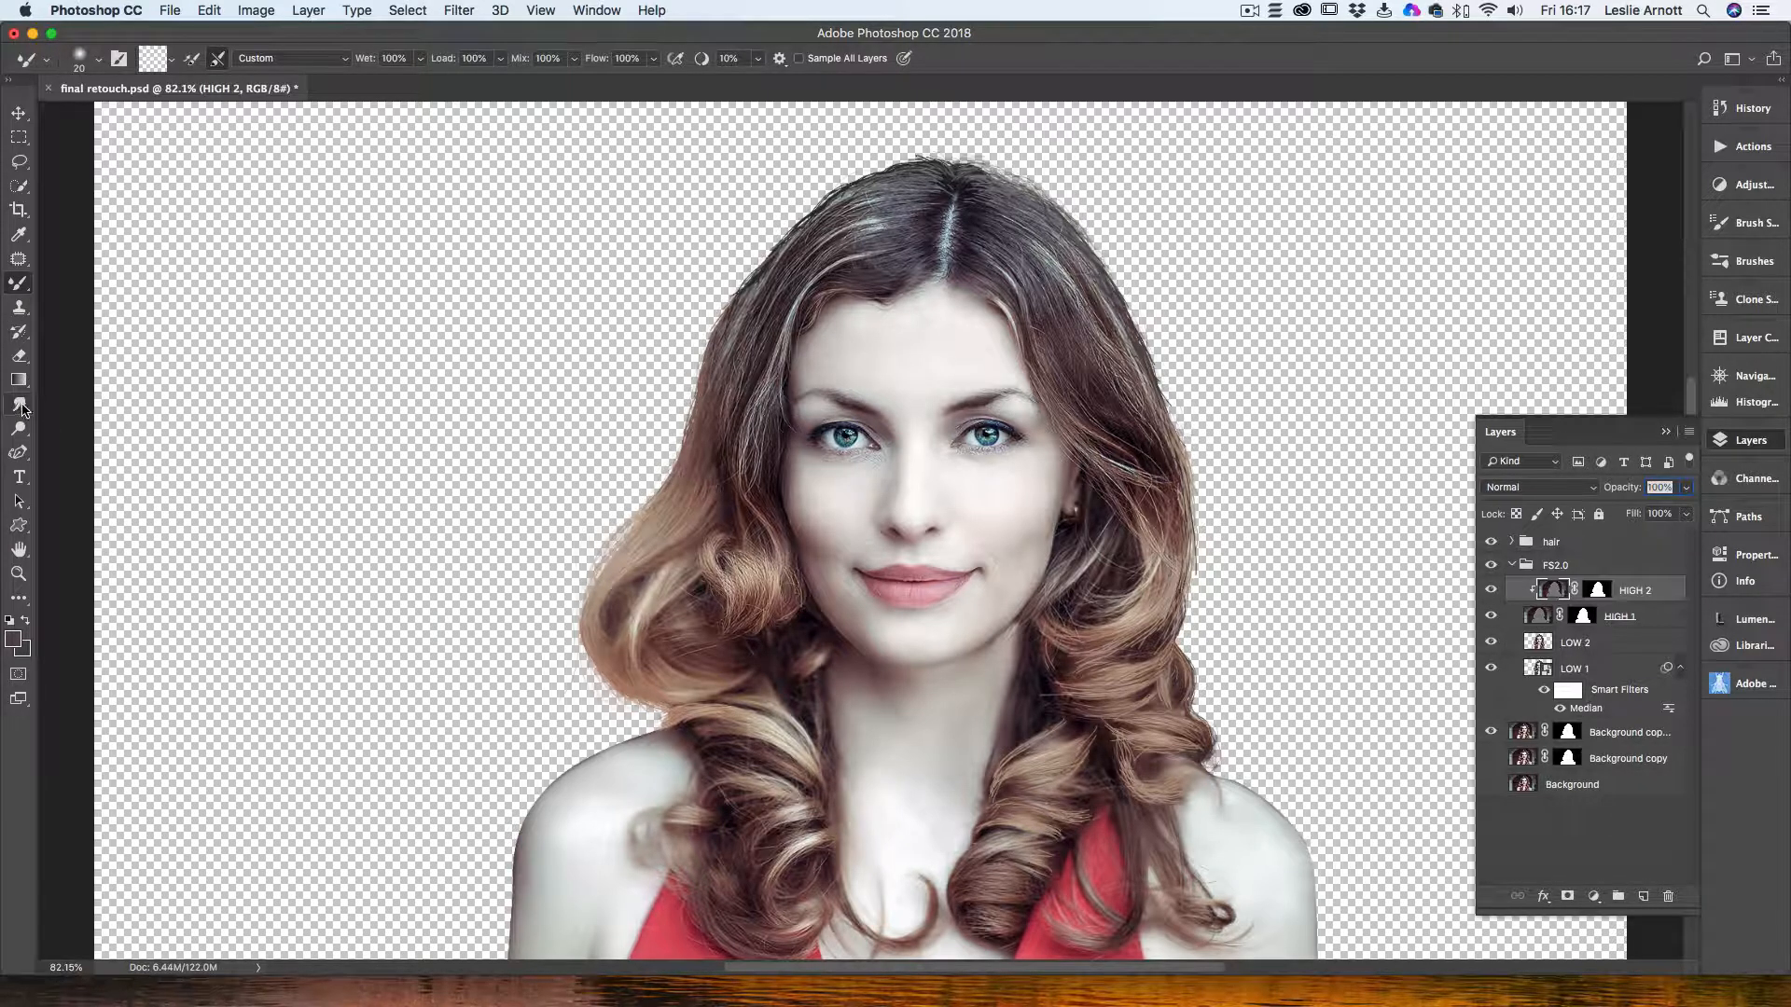
pyautogui.click(18, 308)
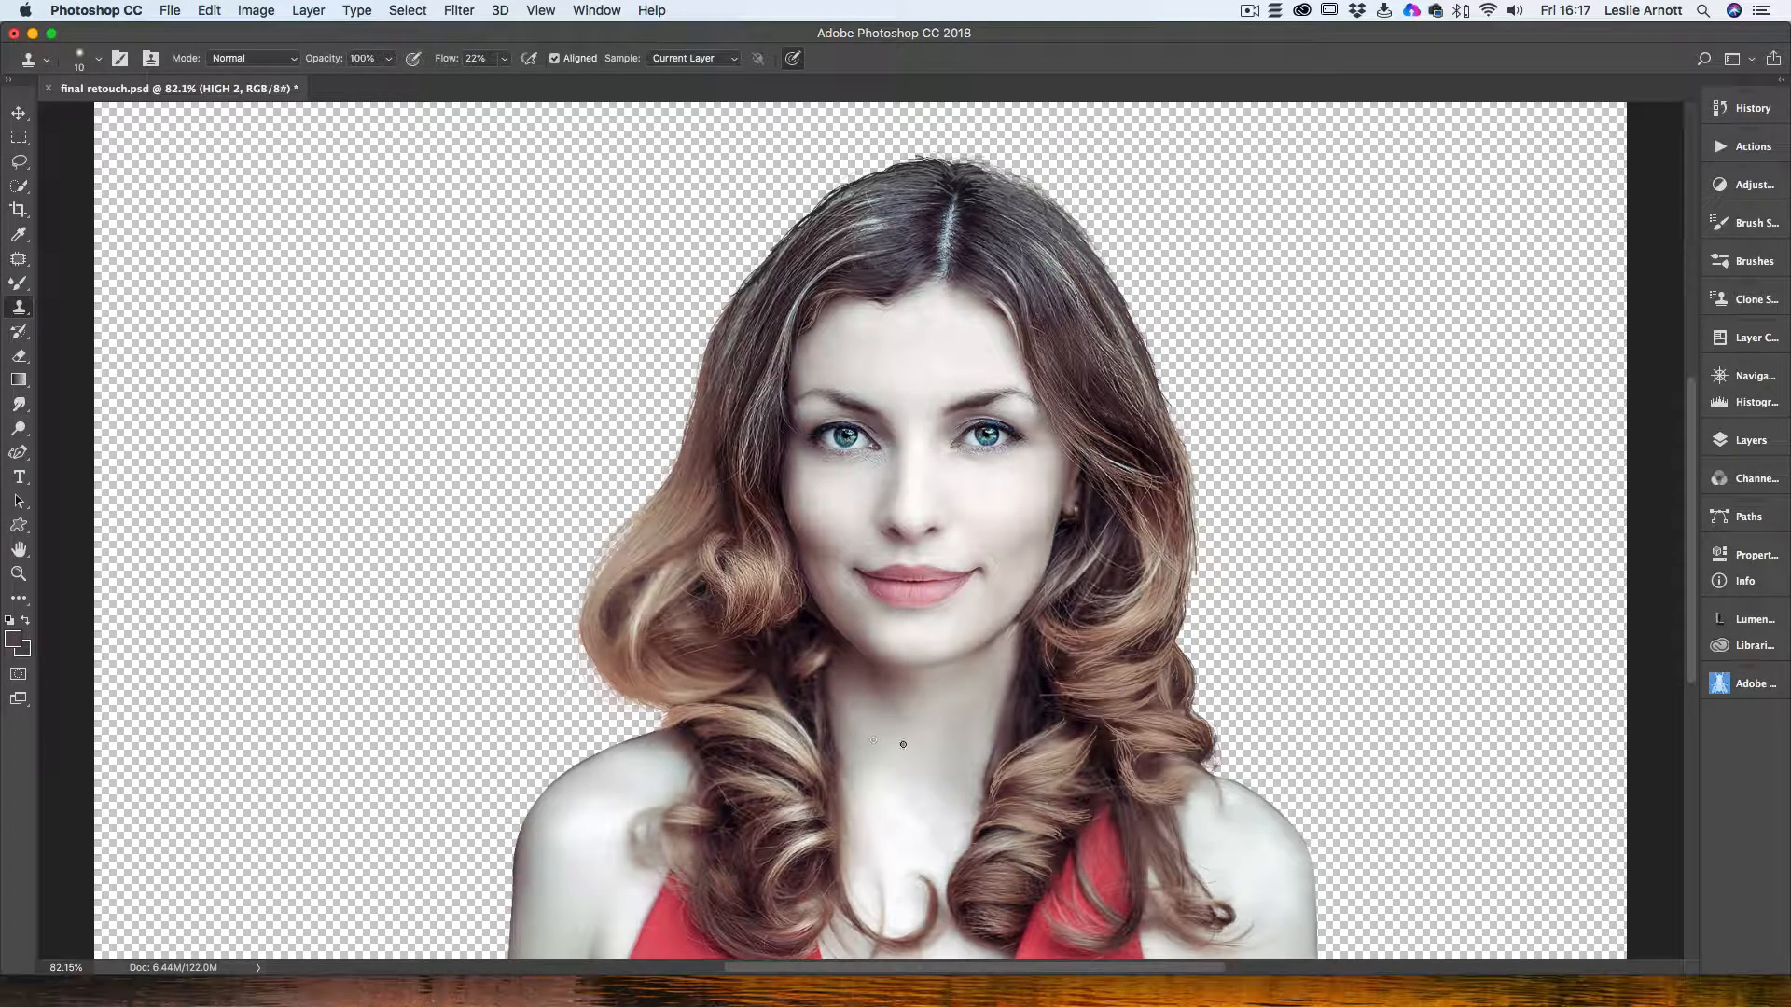
pyautogui.press(']')
pyautogui.press(']')
pyautogui.moveTo(954, 760)
pyautogui.mouseDown()
pyautogui.moveTo(965, 802)
pyautogui.moveTo(950, 789)
pyautogui.mouseUp()
pyautogui.moveTo(953, 787)
pyautogui.mouseDown()
pyautogui.moveTo(950, 806)
pyautogui.moveTo(972, 775)
pyautogui.moveTo(970, 803)
pyautogui.mouseUp()
pyautogui.keyDown('alt'); pyautogui.click(945, 748); pyautogui.keyUp('alt')
# Step: Sample clean shoulder skin and clone it over the remaining texture flaws on both shoulders
pyautogui.keyDown('alt'); pyautogui.click(1251, 831); pyautogui.keyUp('alt')
pyautogui.moveTo(1234, 813); pyautogui.dragTo(1236, 832)
pyautogui.moveTo(1220, 848)
pyautogui.mouseDown()
pyautogui.moveTo(1271, 831)
pyautogui.moveTo(1267, 850)
pyautogui.mouseUp()
pyautogui.moveTo(643, 853)
pyautogui.mouseDown()
pyautogui.moveTo(660, 800)
pyautogui.moveTo(627, 845)
pyautogui.mouseUp()
# Step: Open the pexels-photo-301284.psd file from the hair lesson folder
pyautogui.click(171, 11)
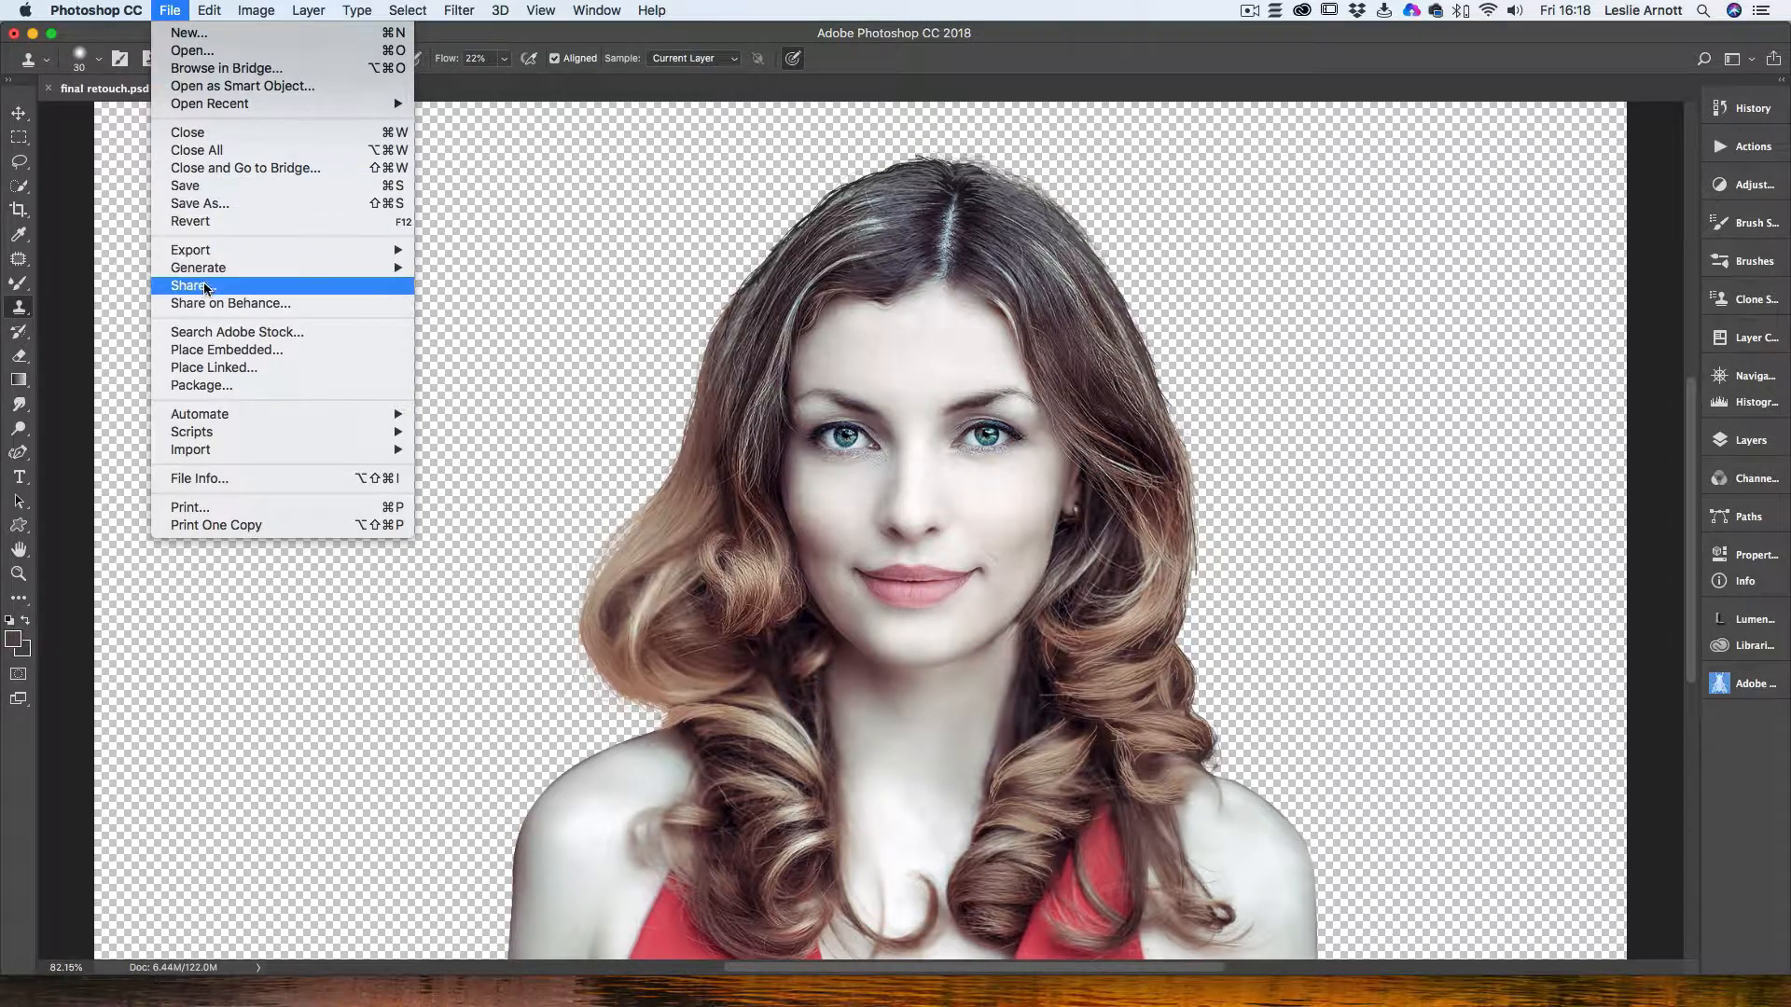
pyautogui.click(197, 52)
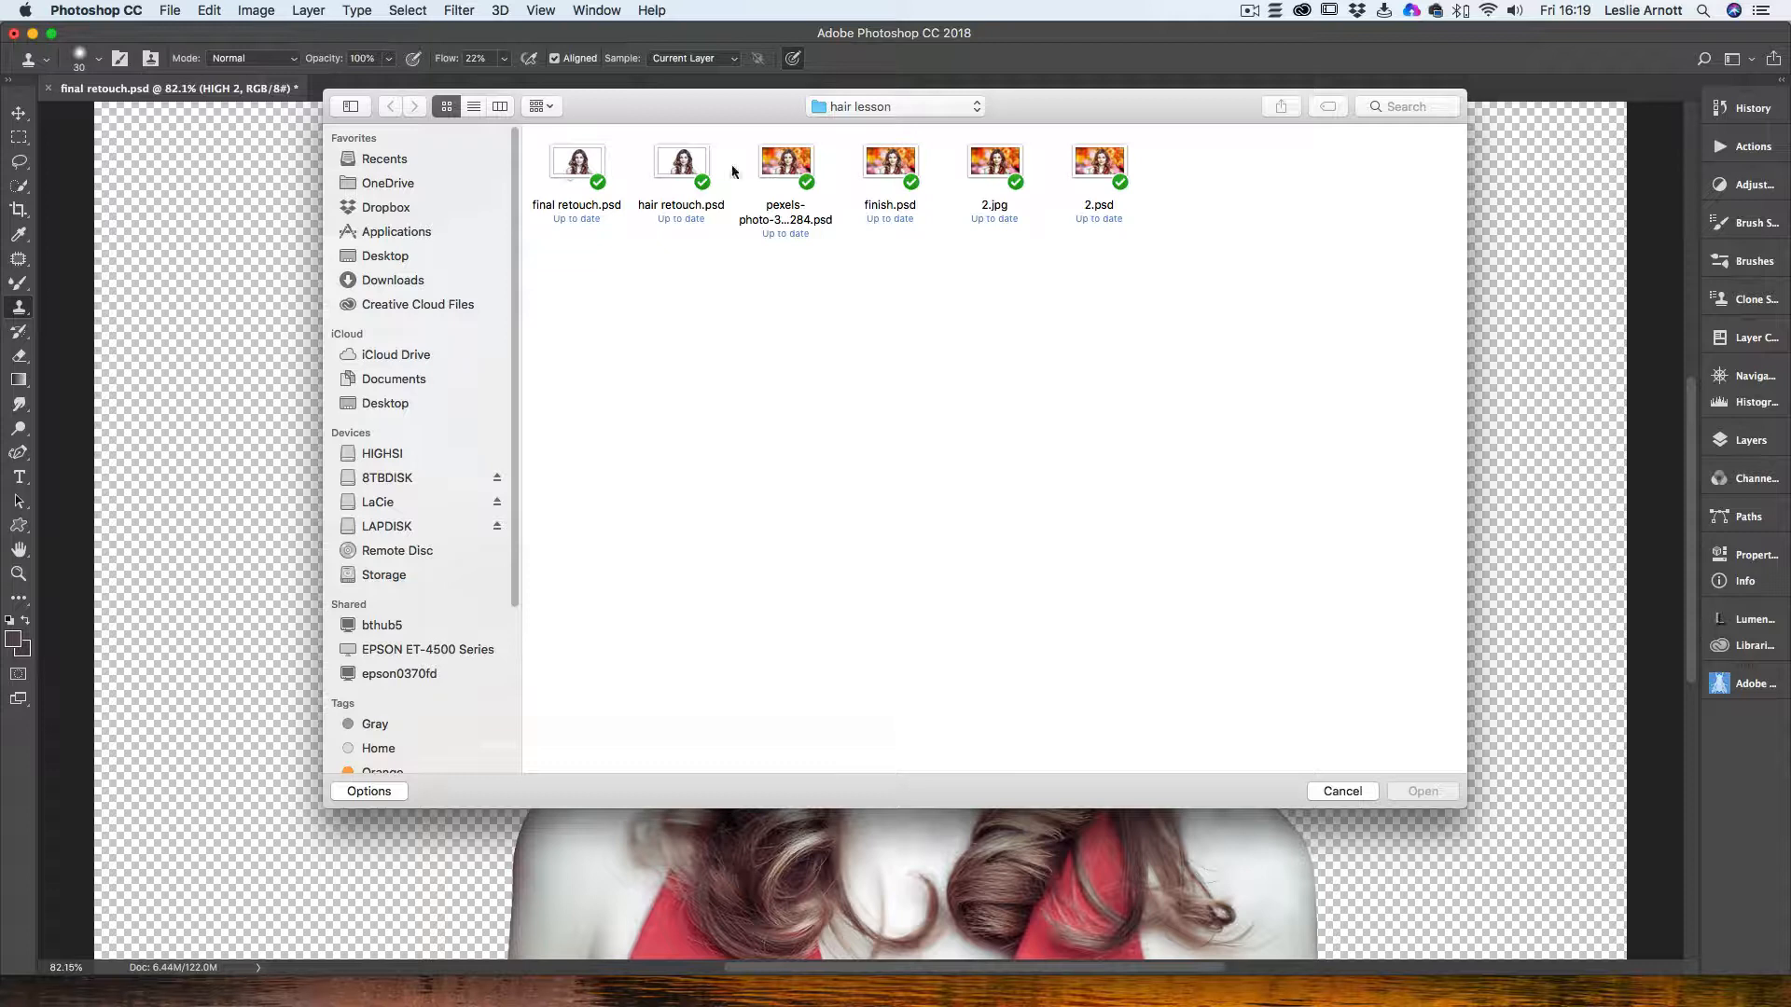
pyautogui.click(799, 162)
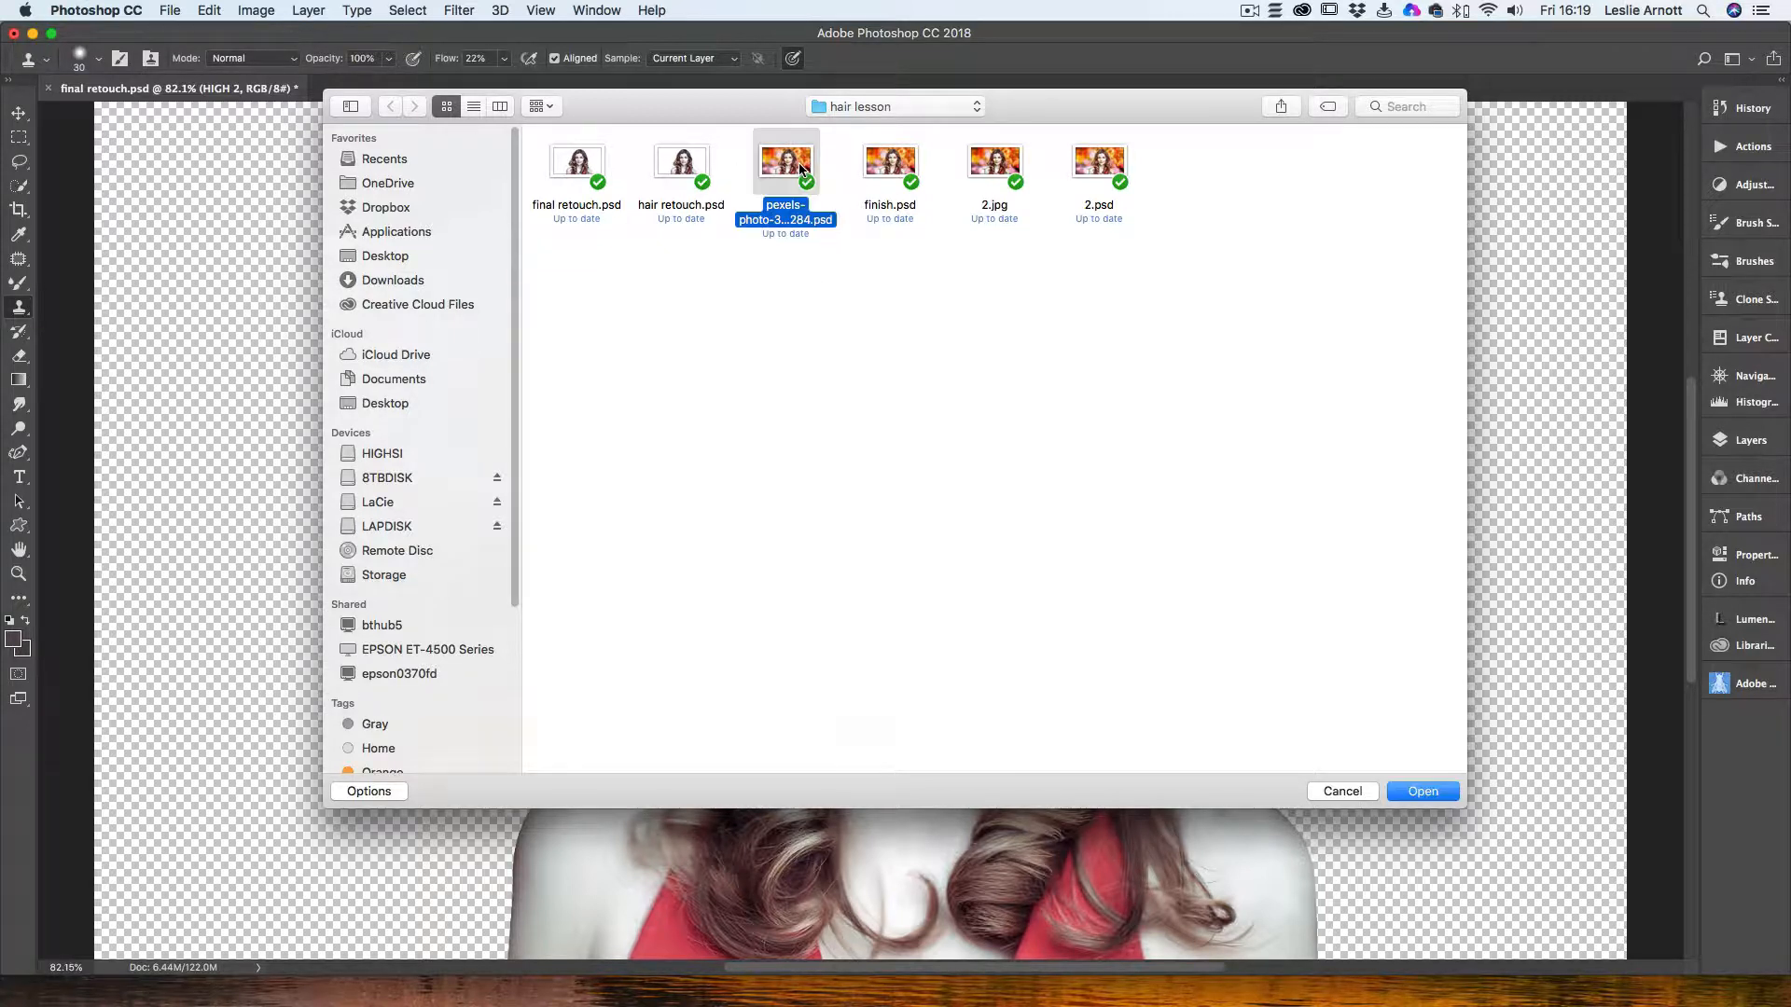
pyautogui.doubleClick(802, 162)
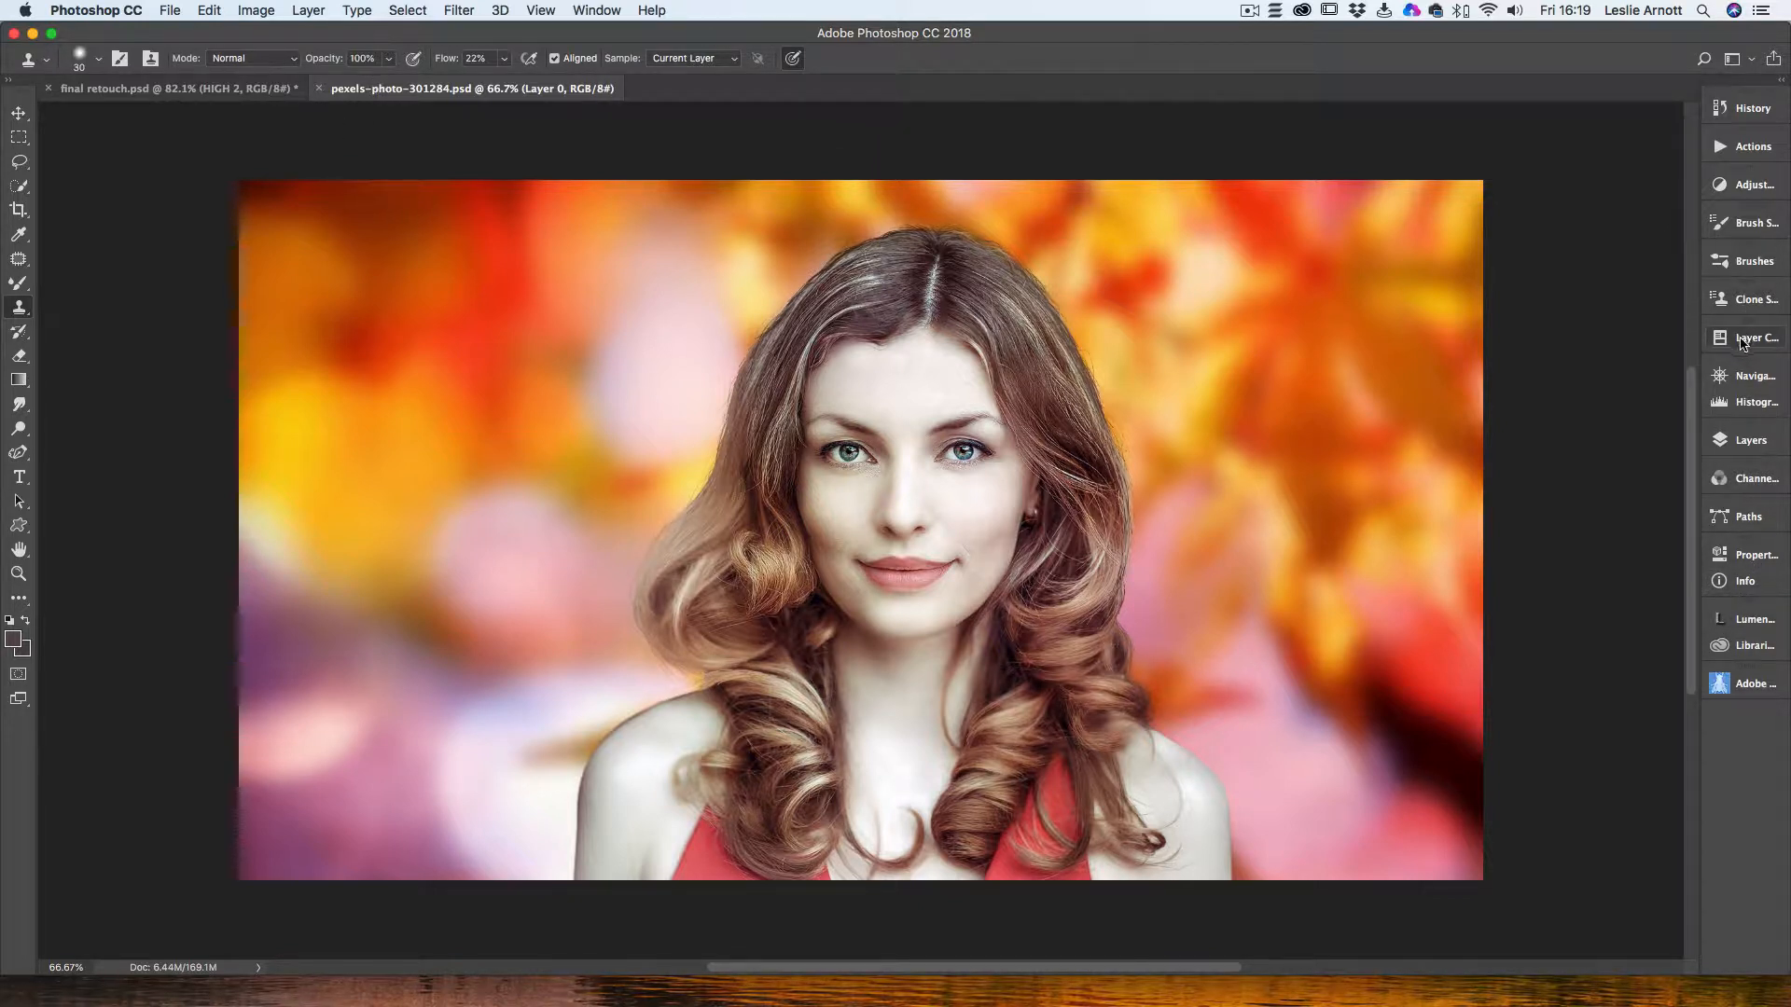
# Step: Copy the blurred autumn background, Layer 4 copy, from pexels-photo-301284.psd into final retouch.psd and position it to span the canvas
pyautogui.click(1744, 443)
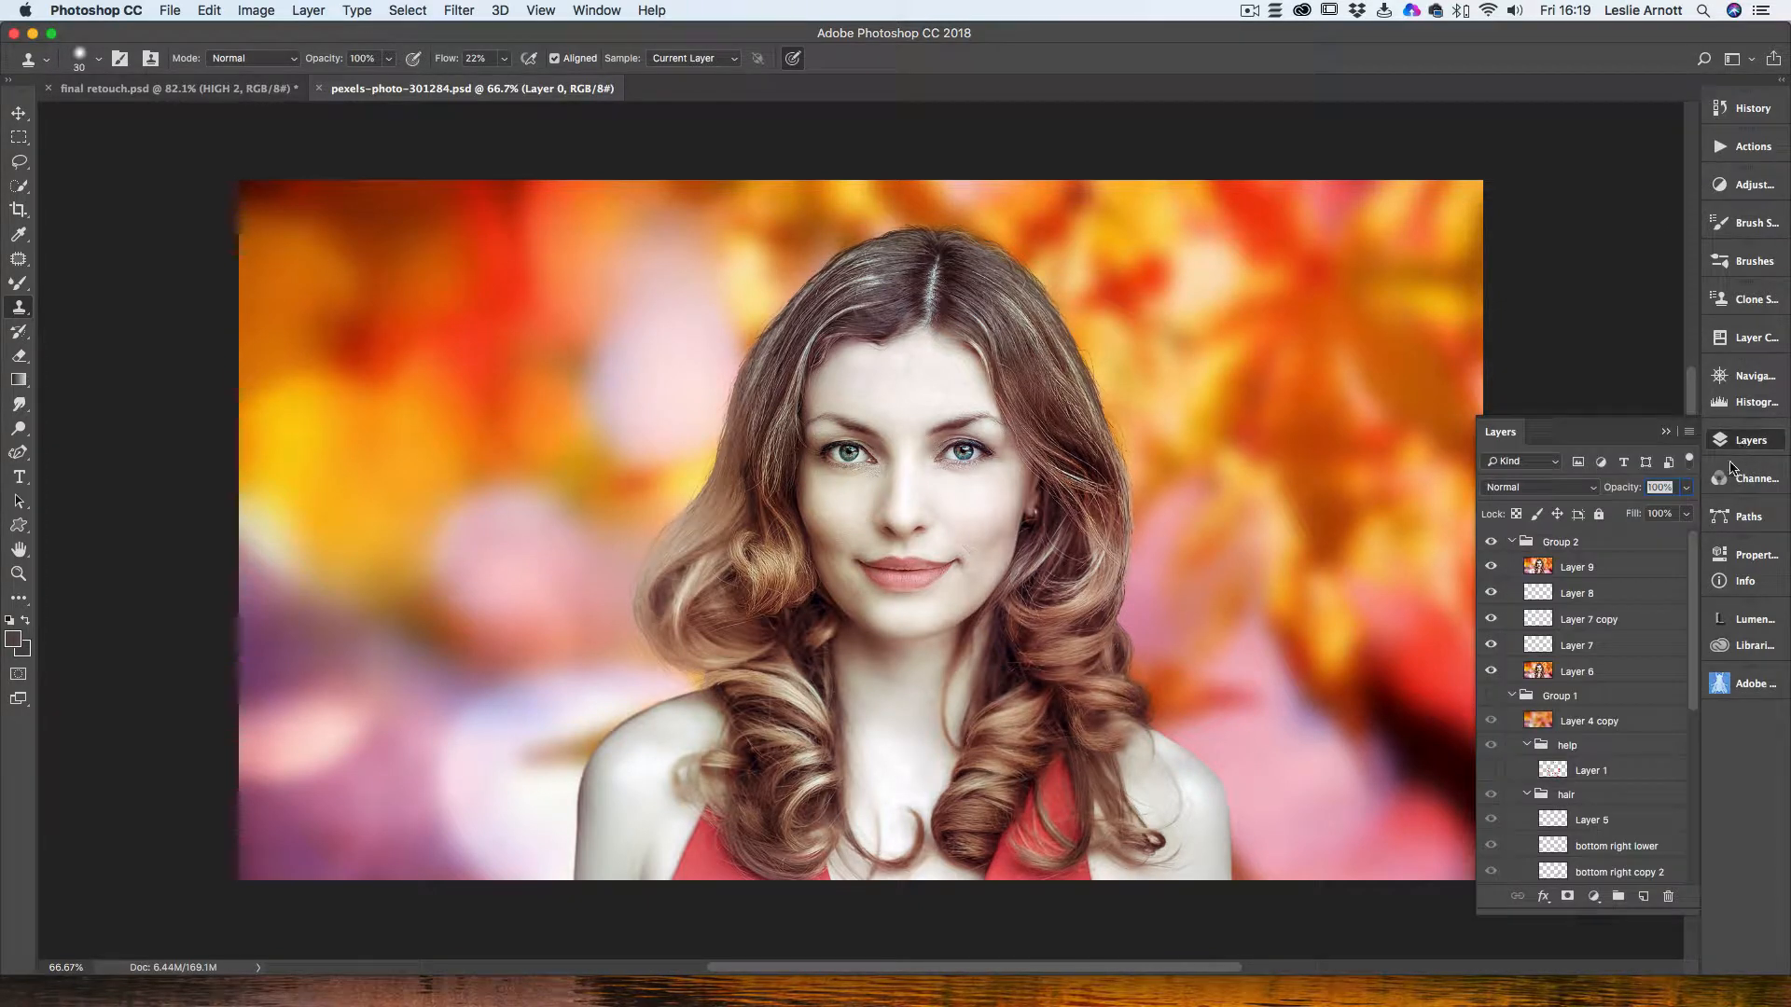
pyautogui.click(1532, 721)
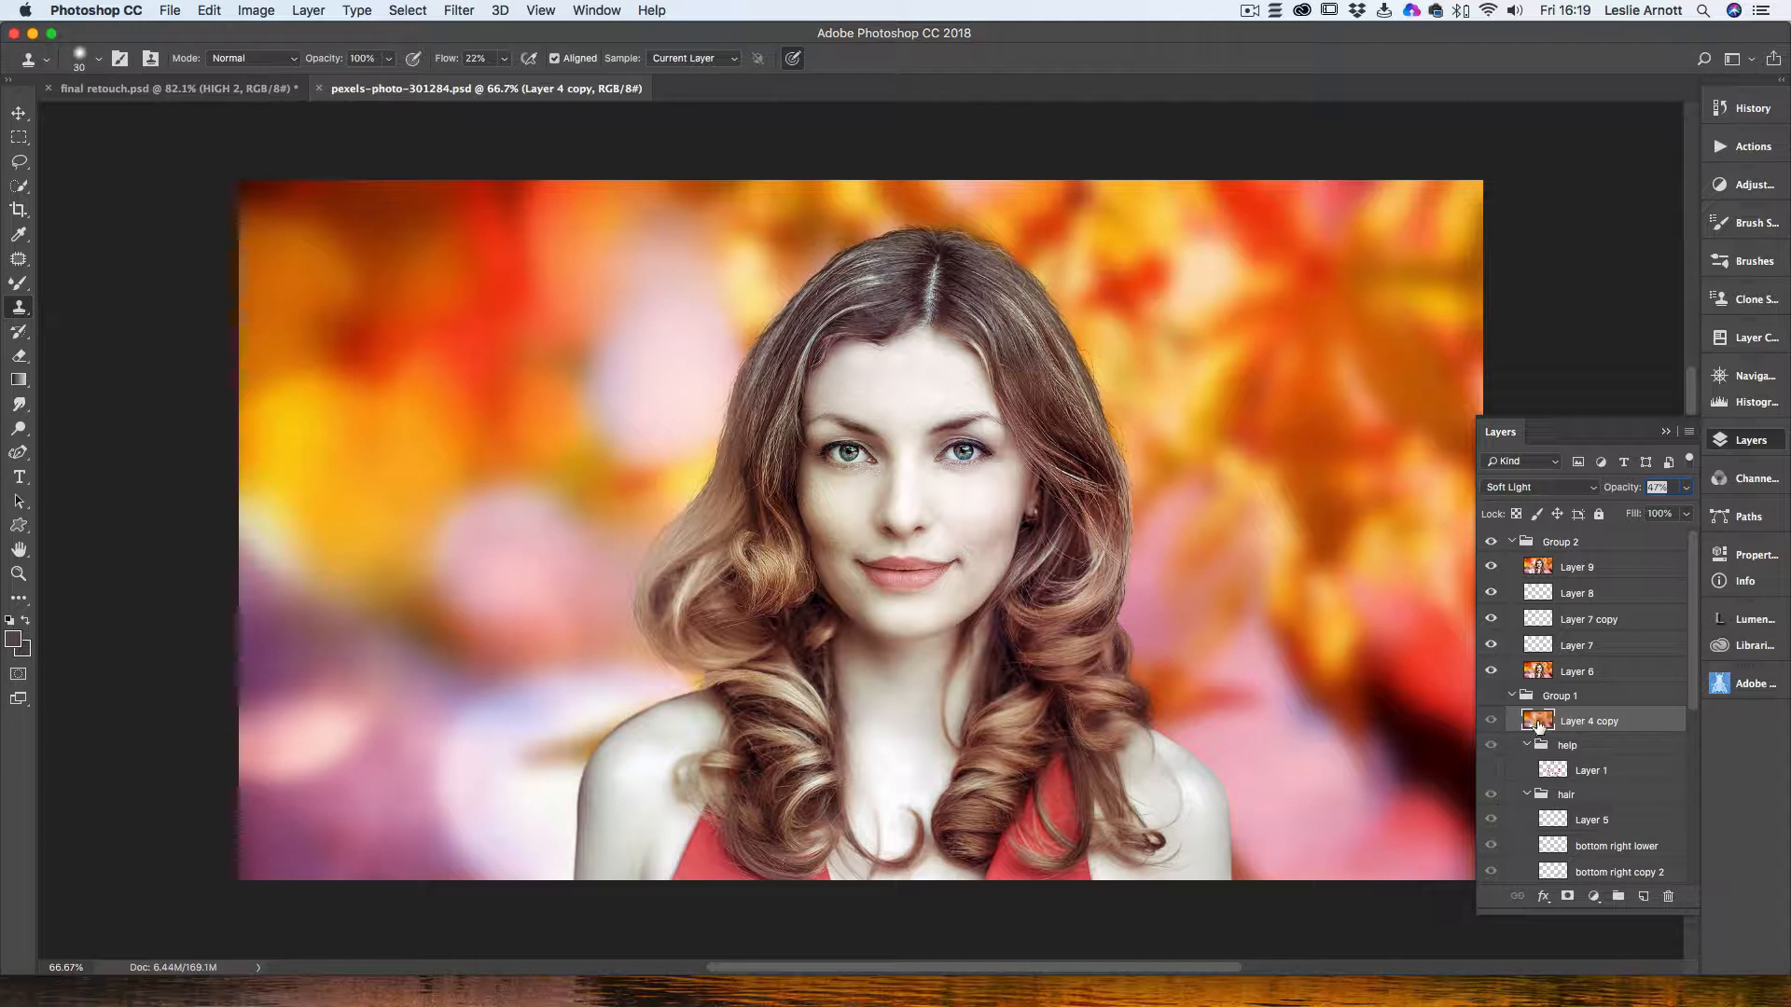
pyautogui.moveTo(1538, 726)
pyautogui.mouseDown()
pyautogui.moveTo(1344, 717)
pyautogui.moveTo(1539, 723)
pyautogui.mouseUp()
pyautogui.click(19, 112)
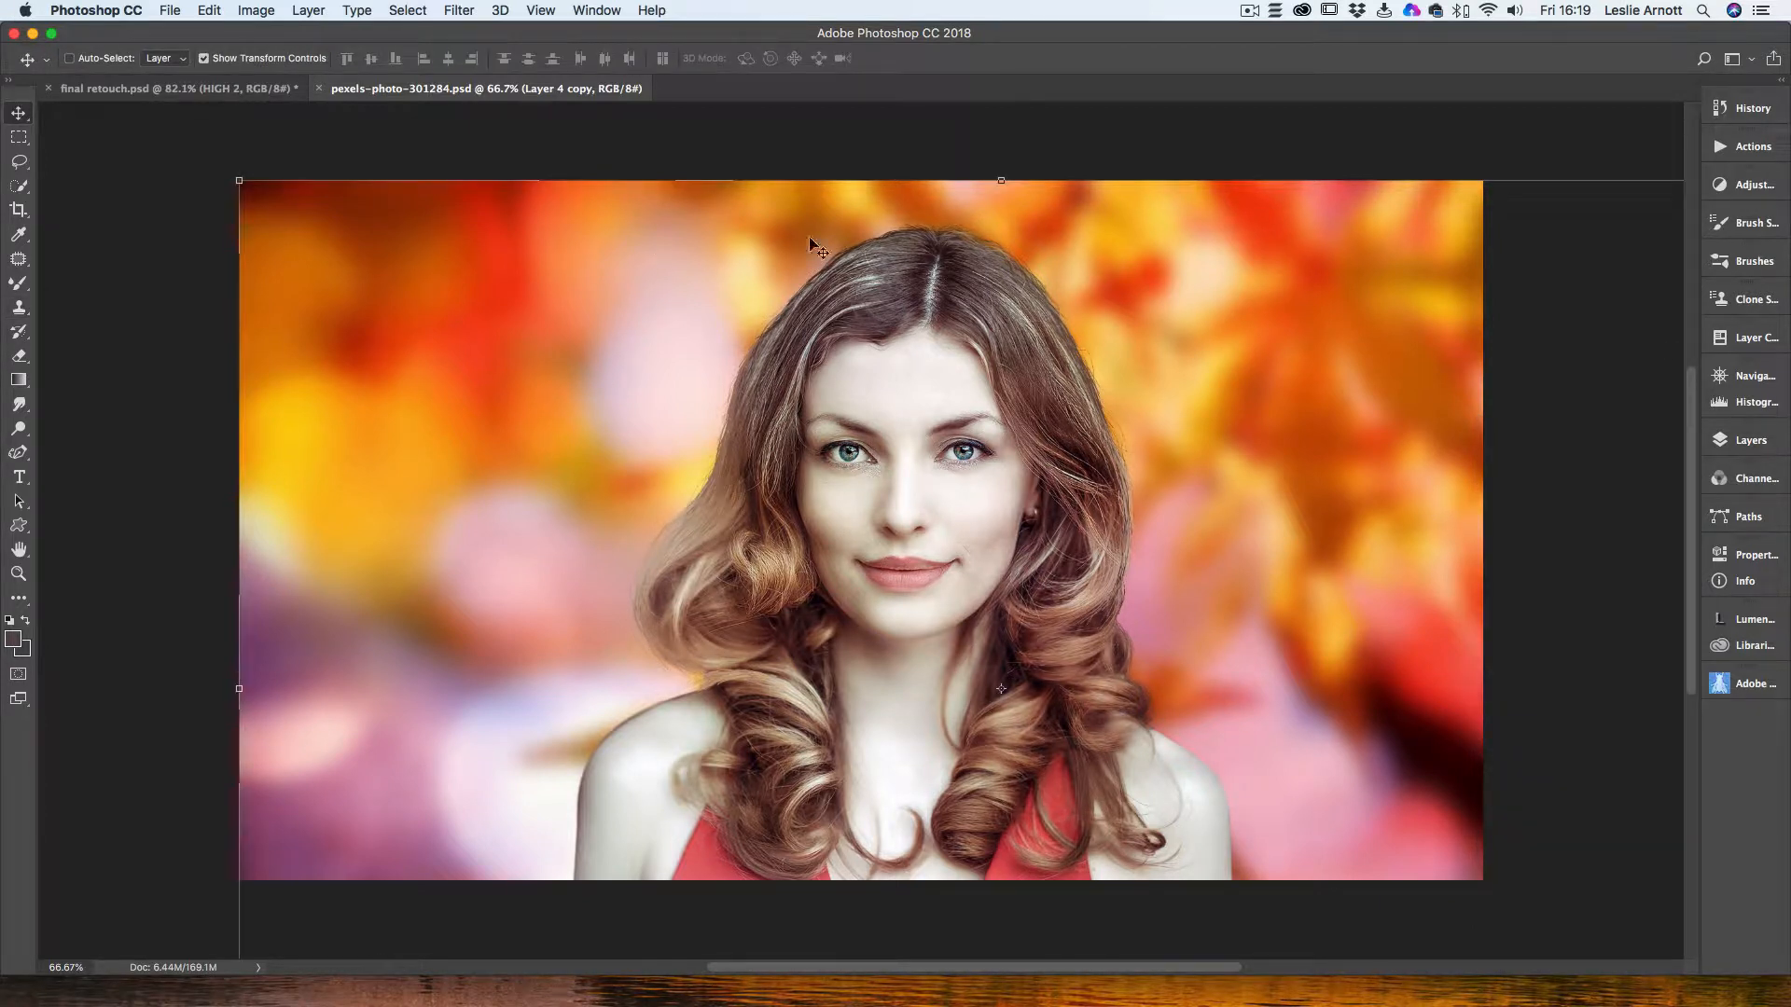
pyautogui.click(1746, 440)
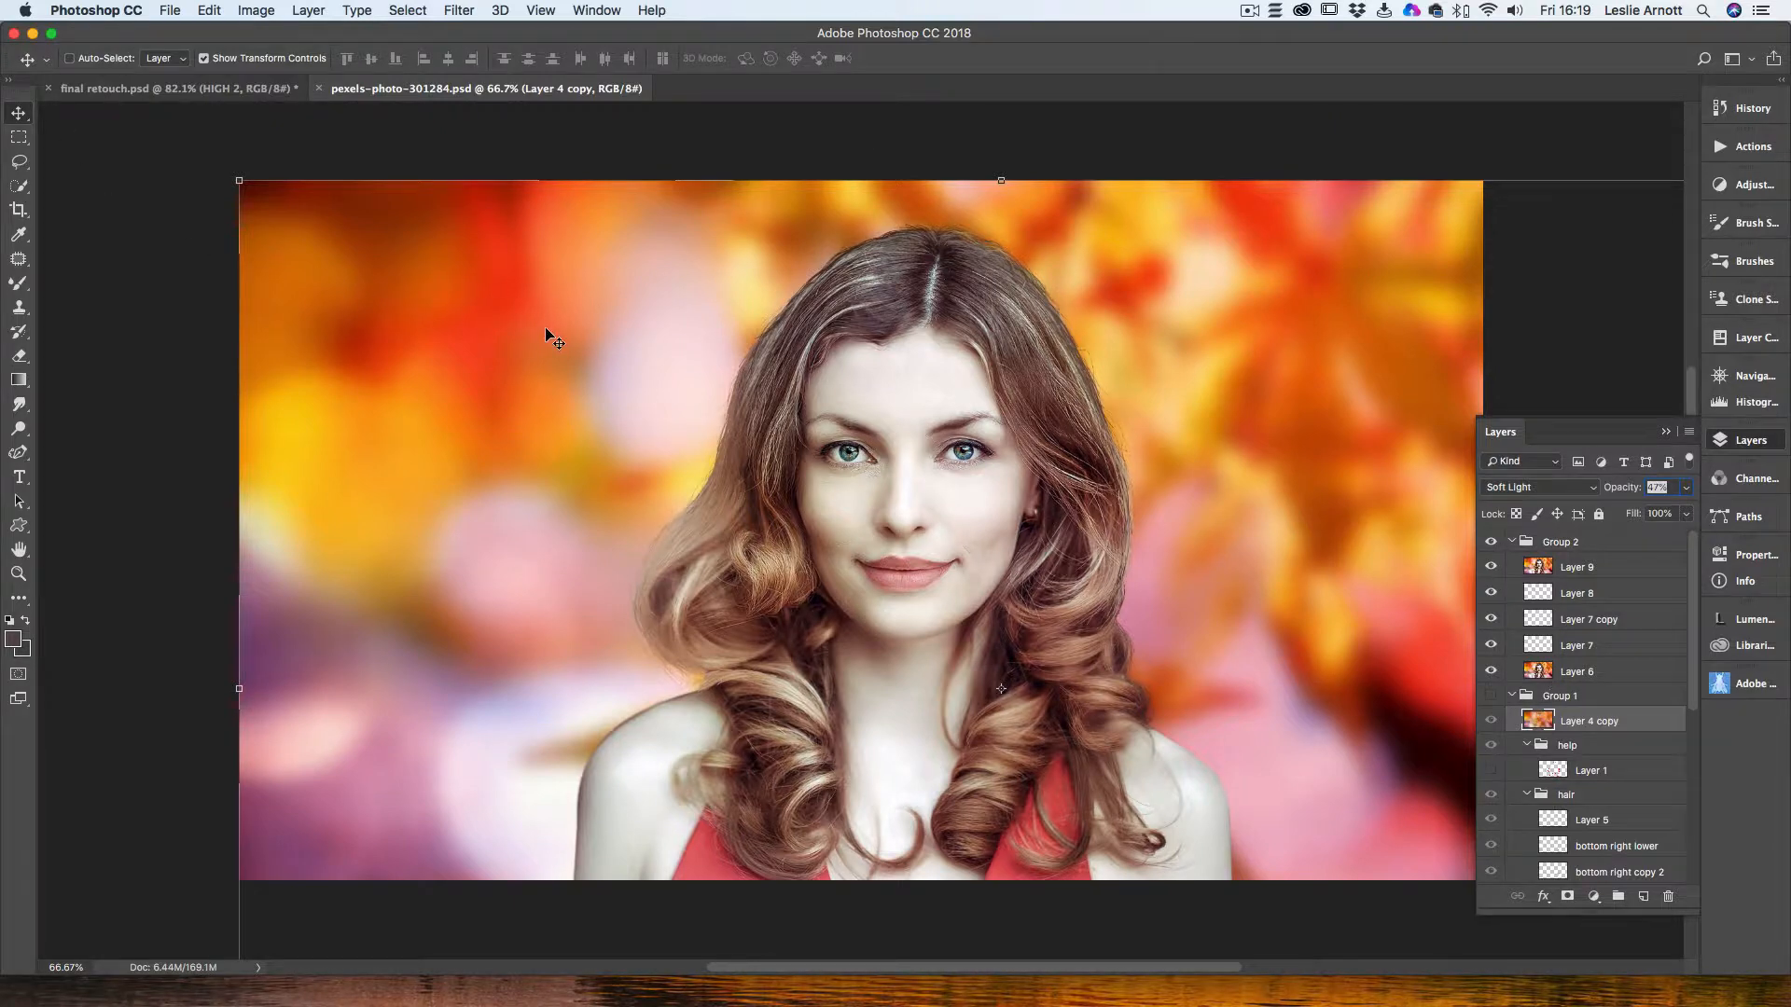
pyautogui.moveTo(545, 331); pyautogui.dragTo(207, 88)
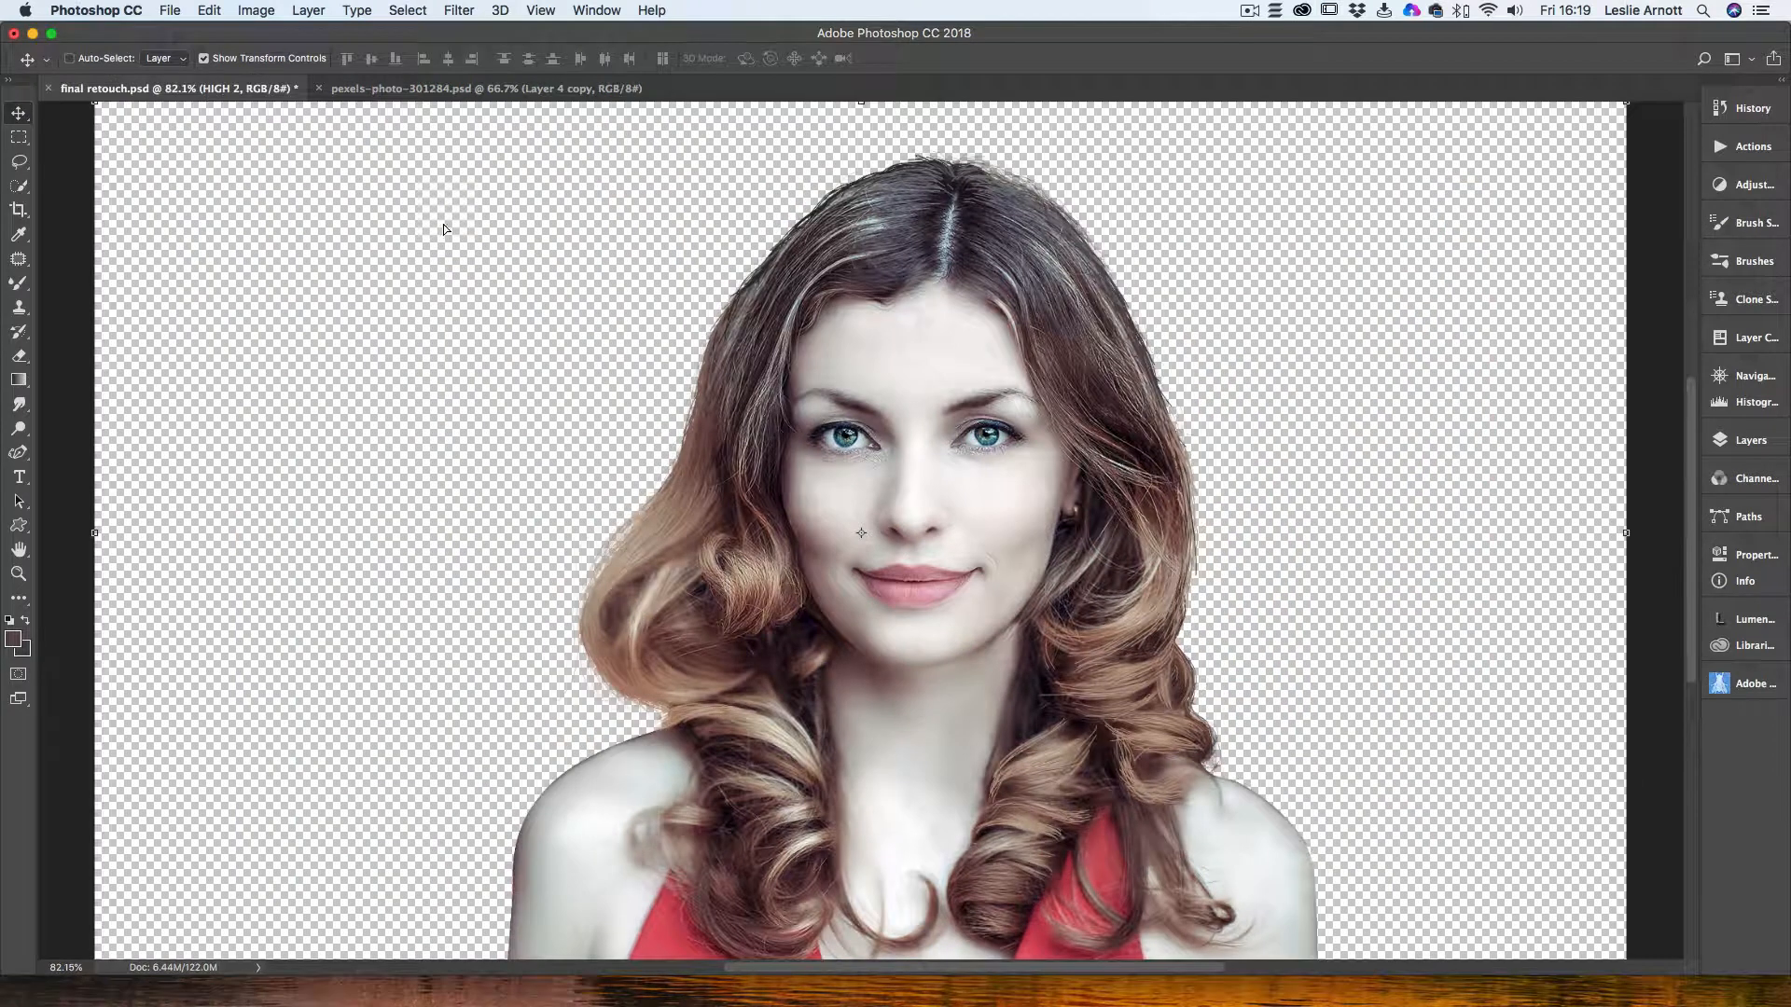
pyautogui.moveTo(681, 441); pyautogui.dragTo(683, 444)
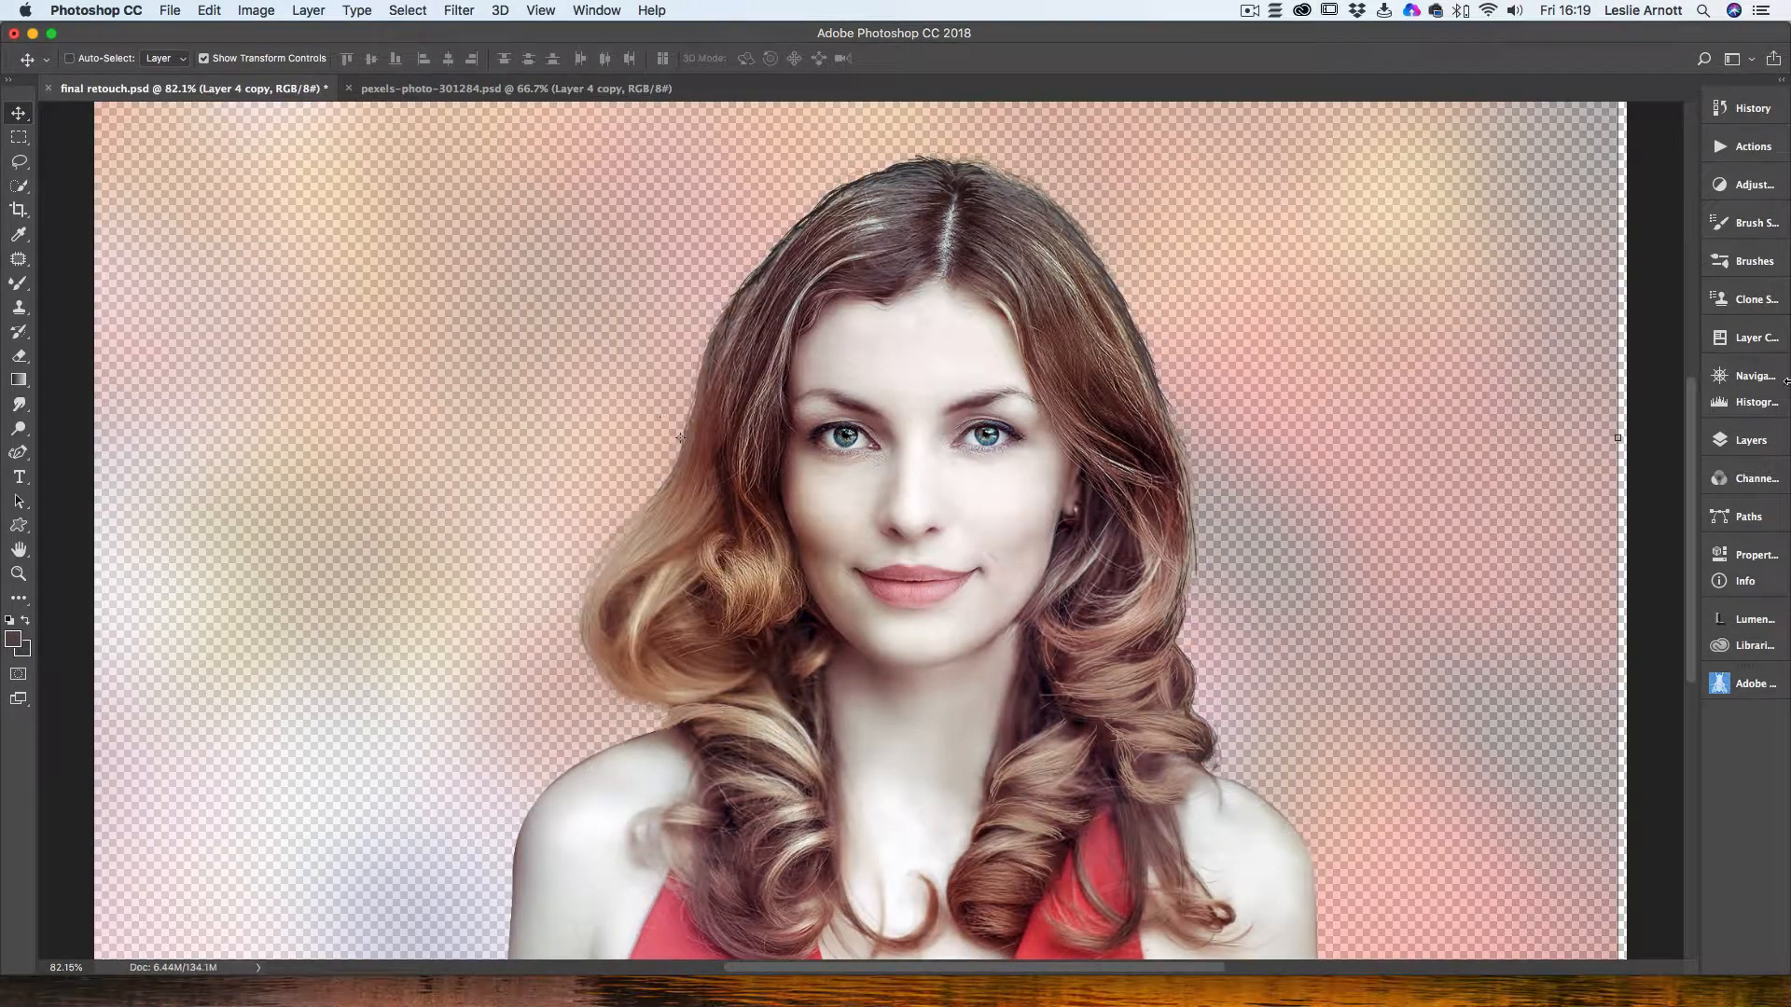
pyautogui.moveTo(1512, 395); pyautogui.dragTo(1508, 399)
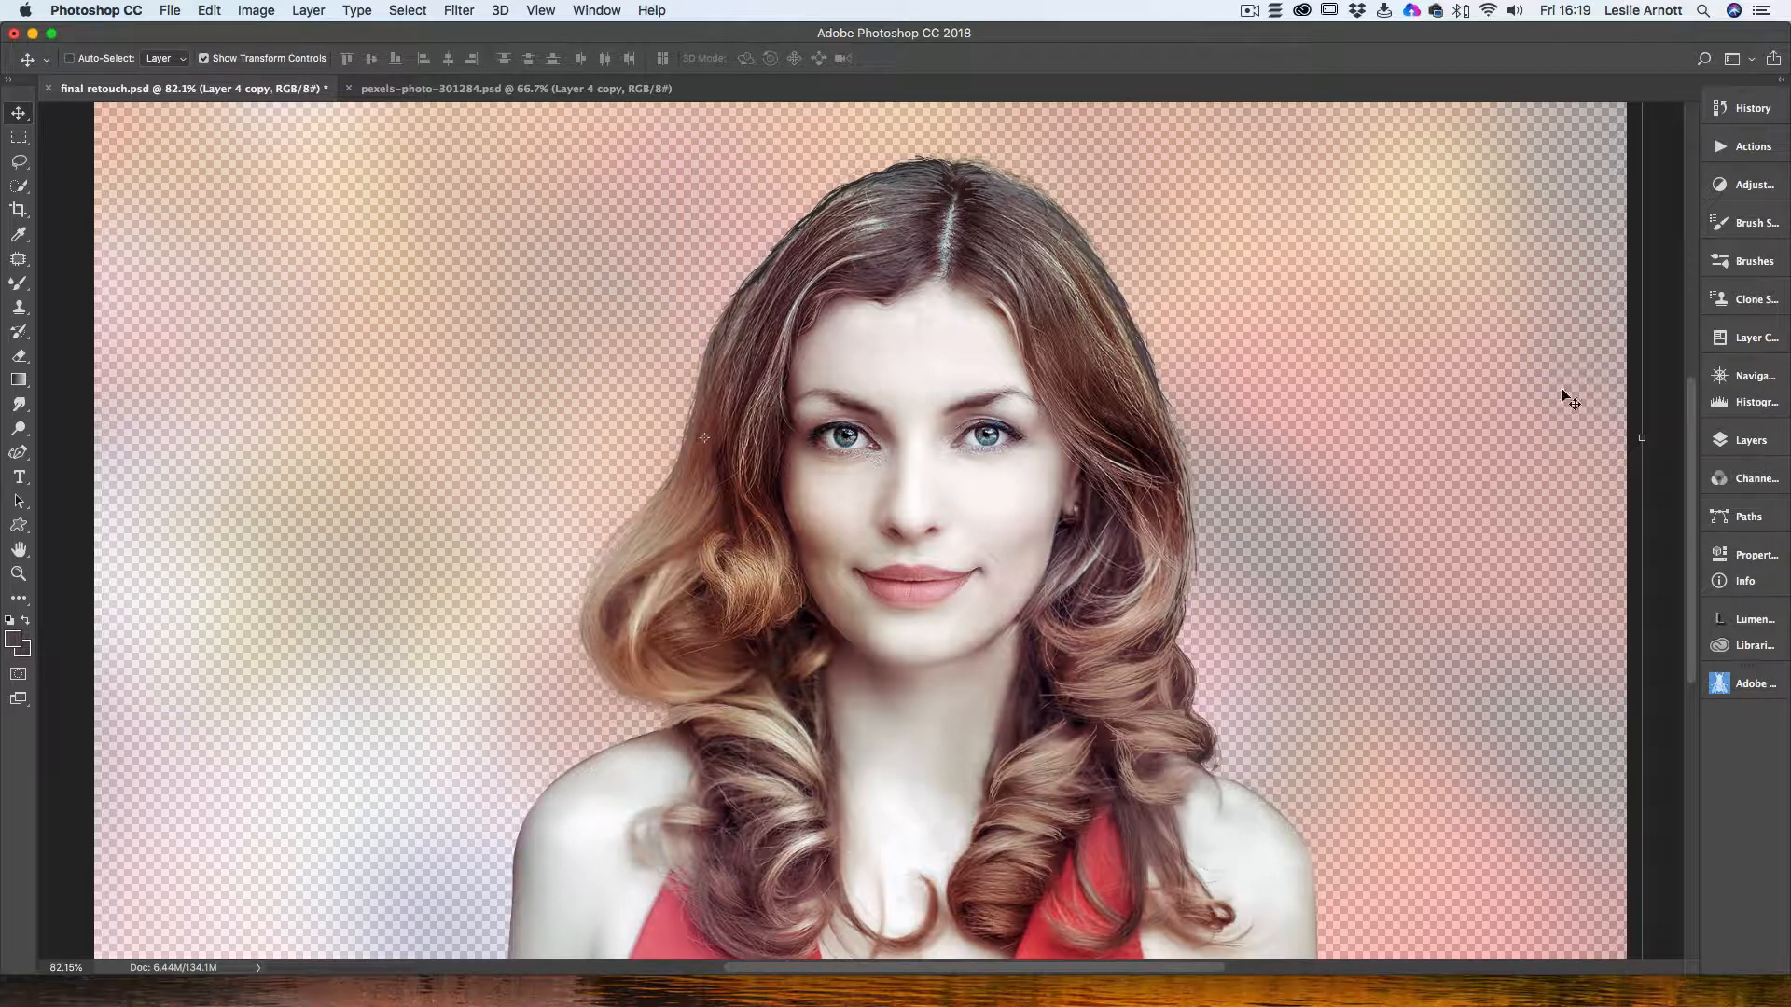
# Step: Raise the opacity of the imported autumn background layer to 100%
pyautogui.click(1749, 442)
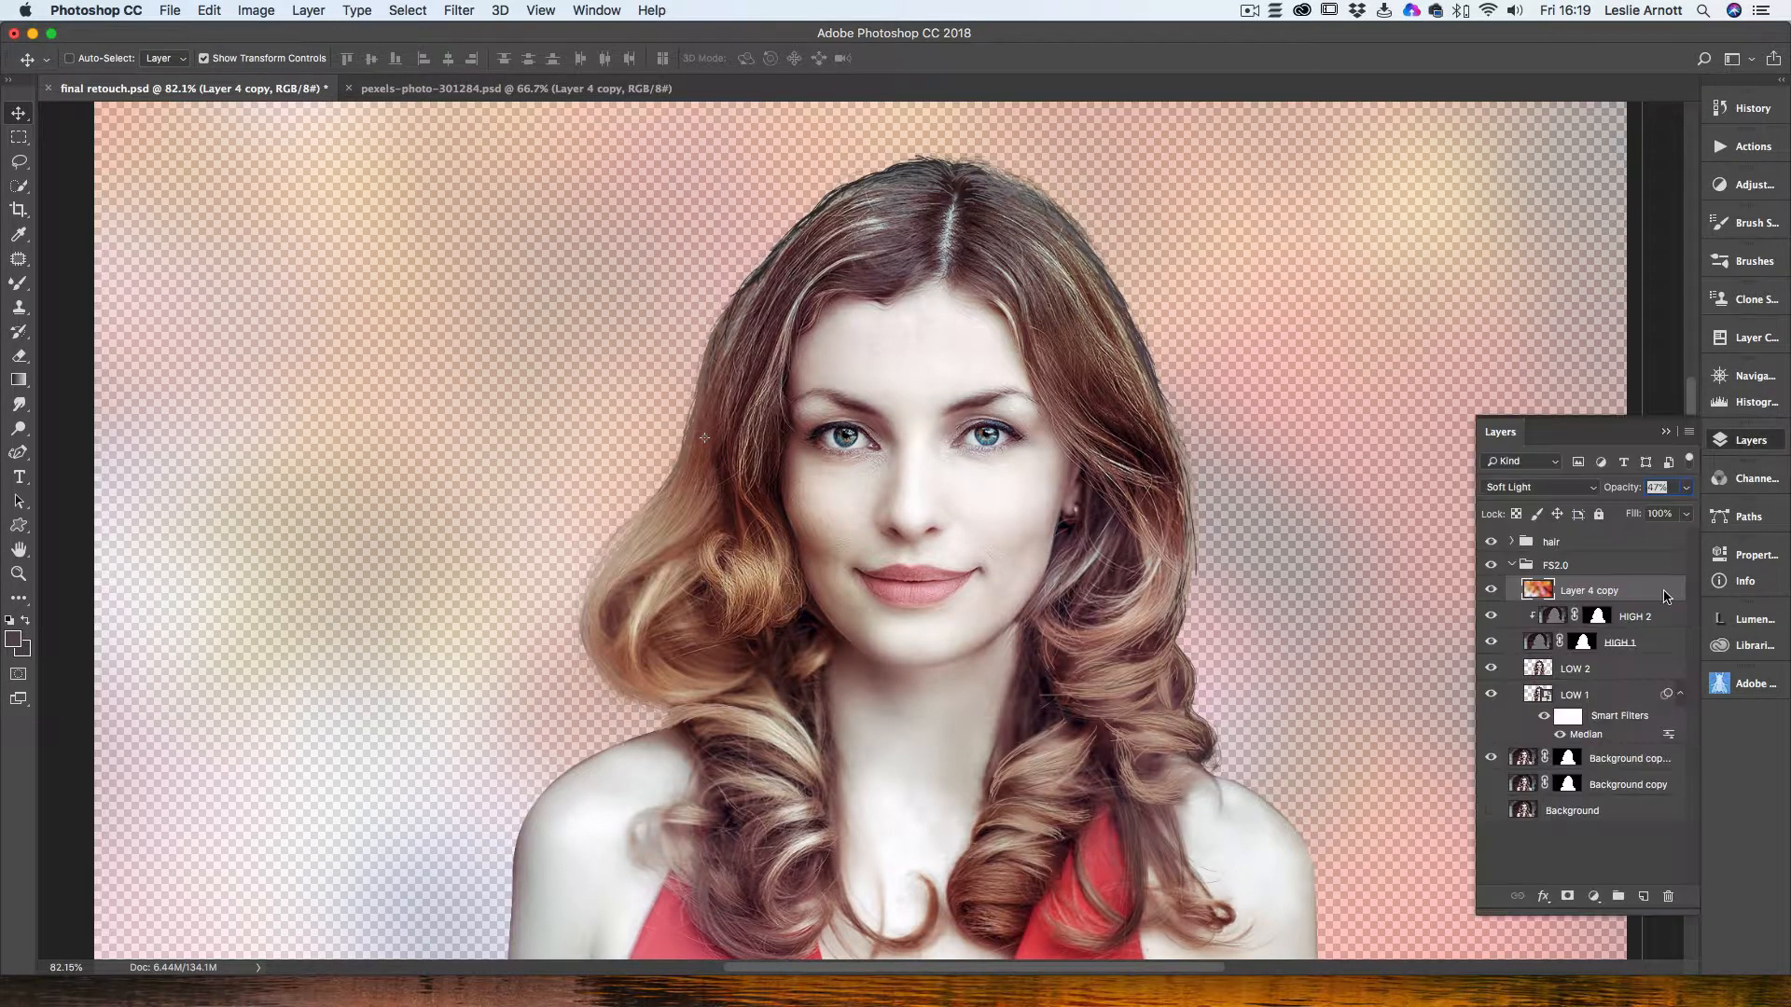
pyautogui.click(1687, 488)
pyautogui.moveTo(1641, 513); pyautogui.dragTo(1690, 513)
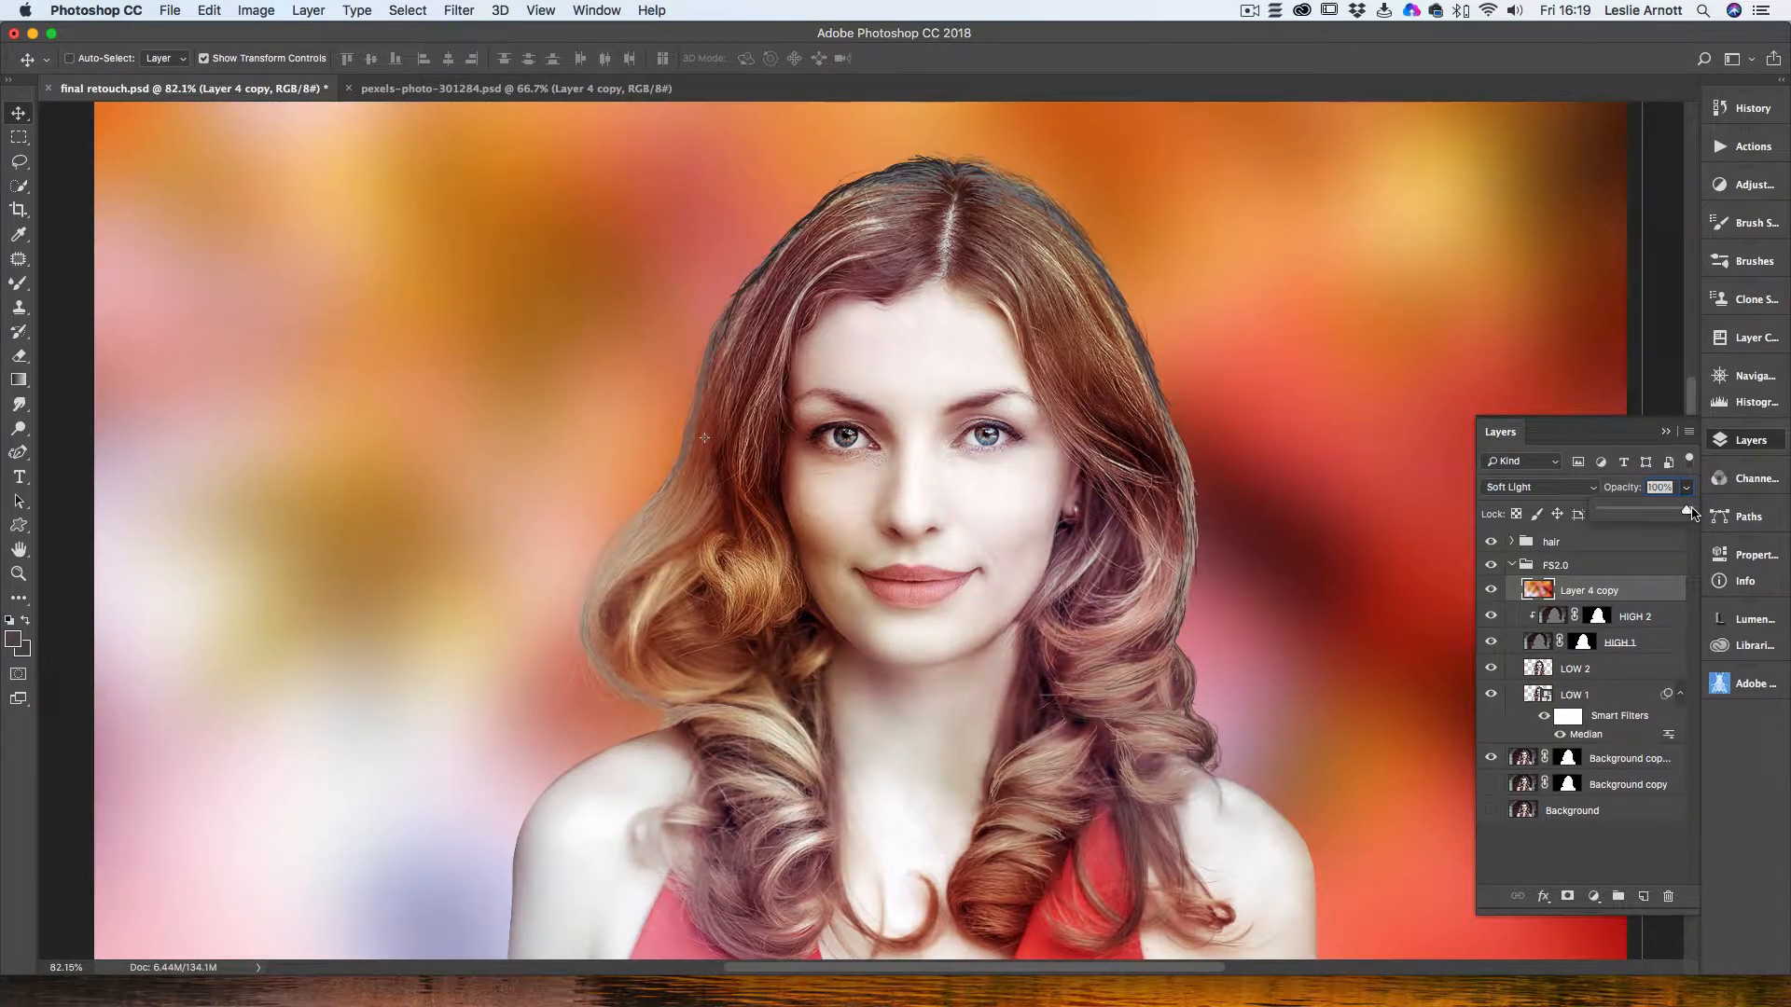
pyautogui.click(1665, 431)
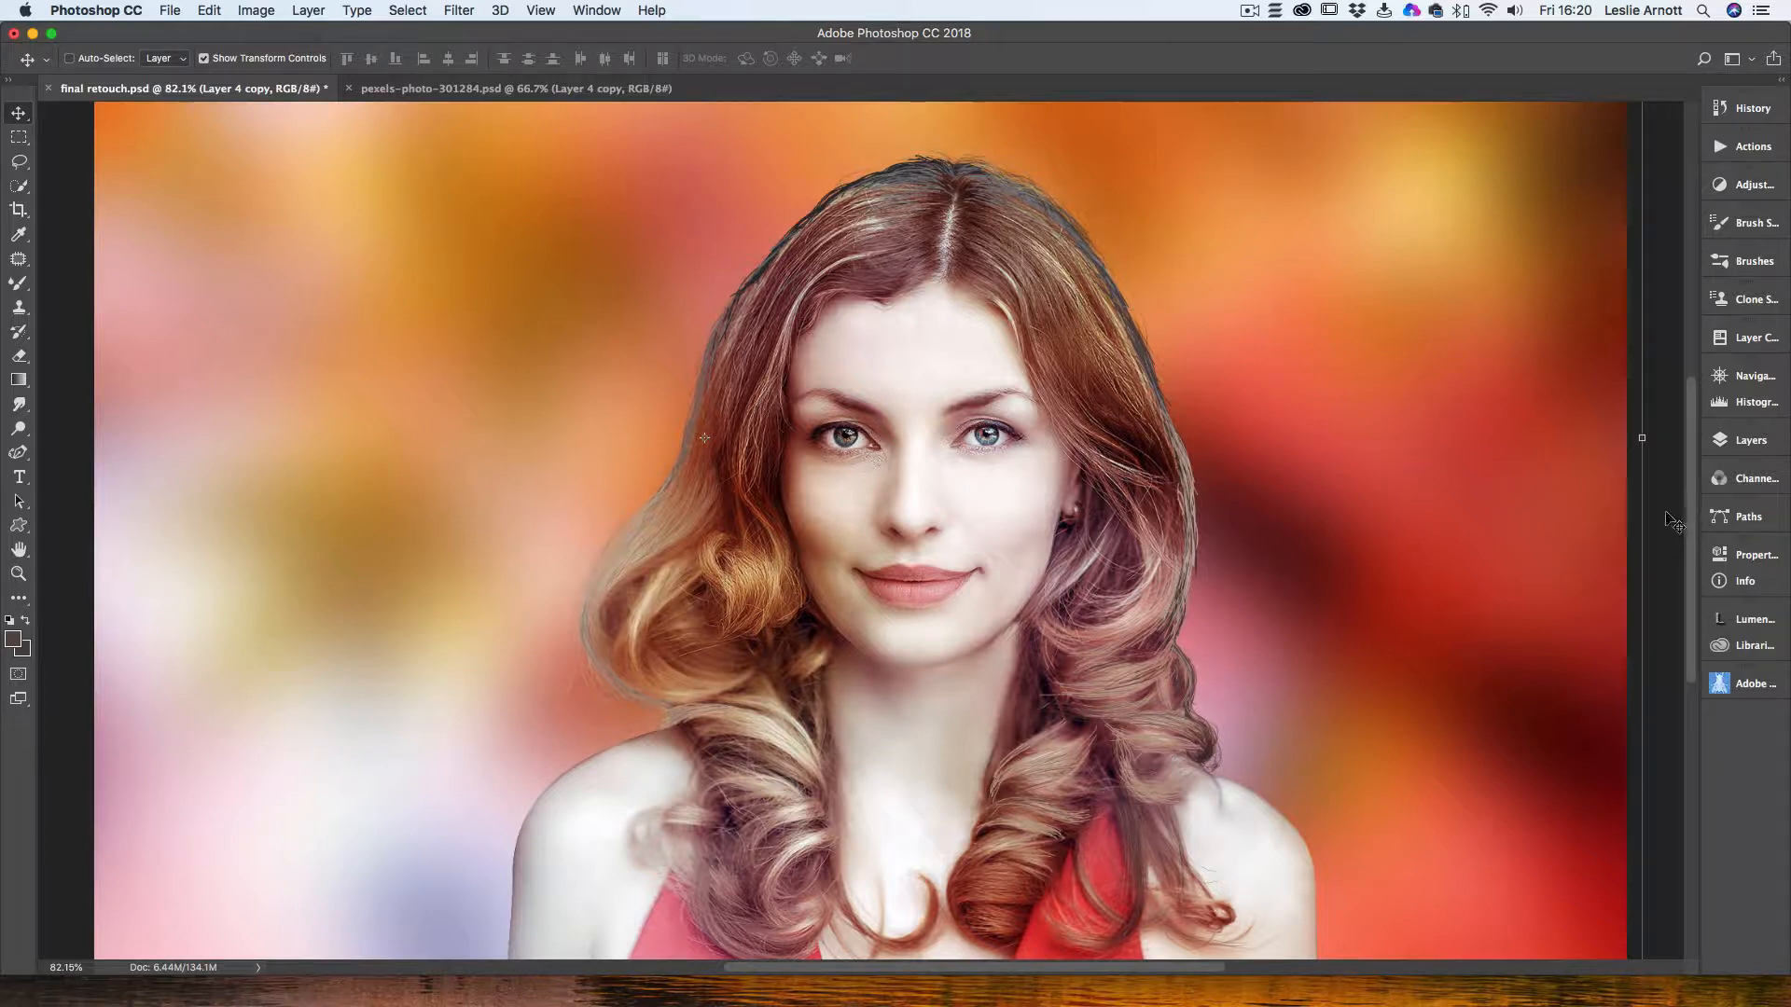
# Step: Move Layer 4 copy directly above the Background layer, behind the cut-out portrait, and set its blend mode to Normal
pyautogui.click(1748, 442)
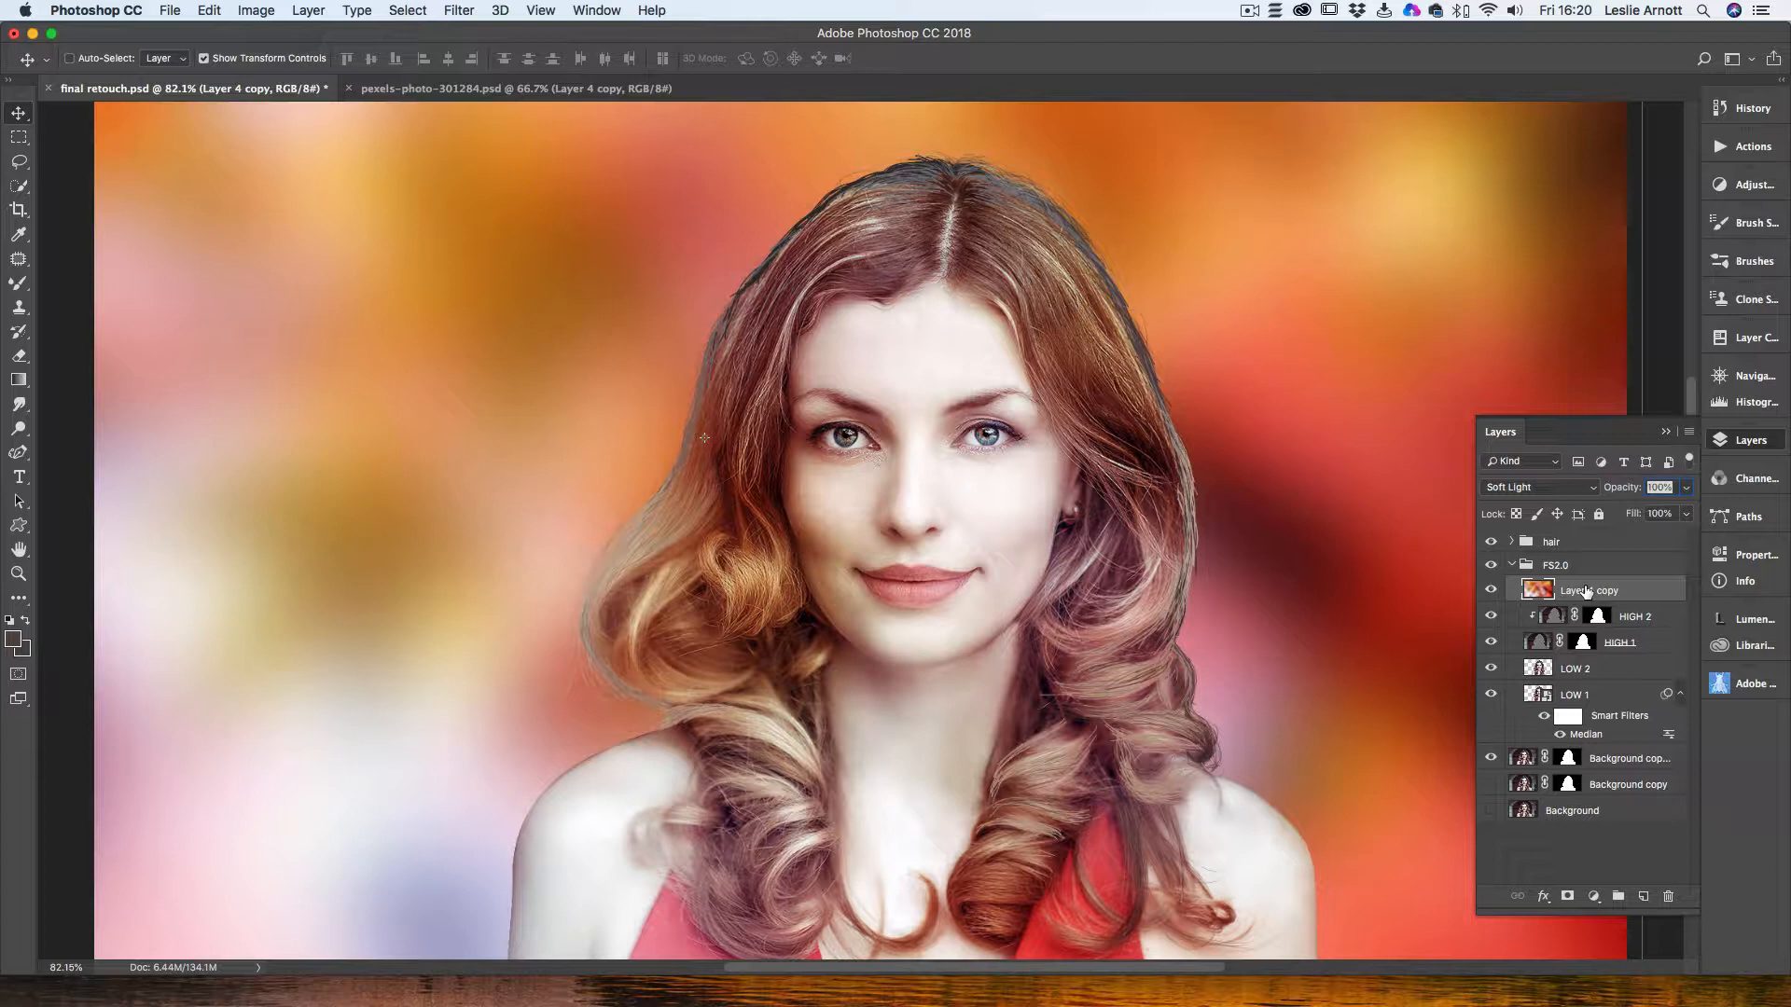
pyautogui.moveTo(1586, 592); pyautogui.dragTo(1598, 804)
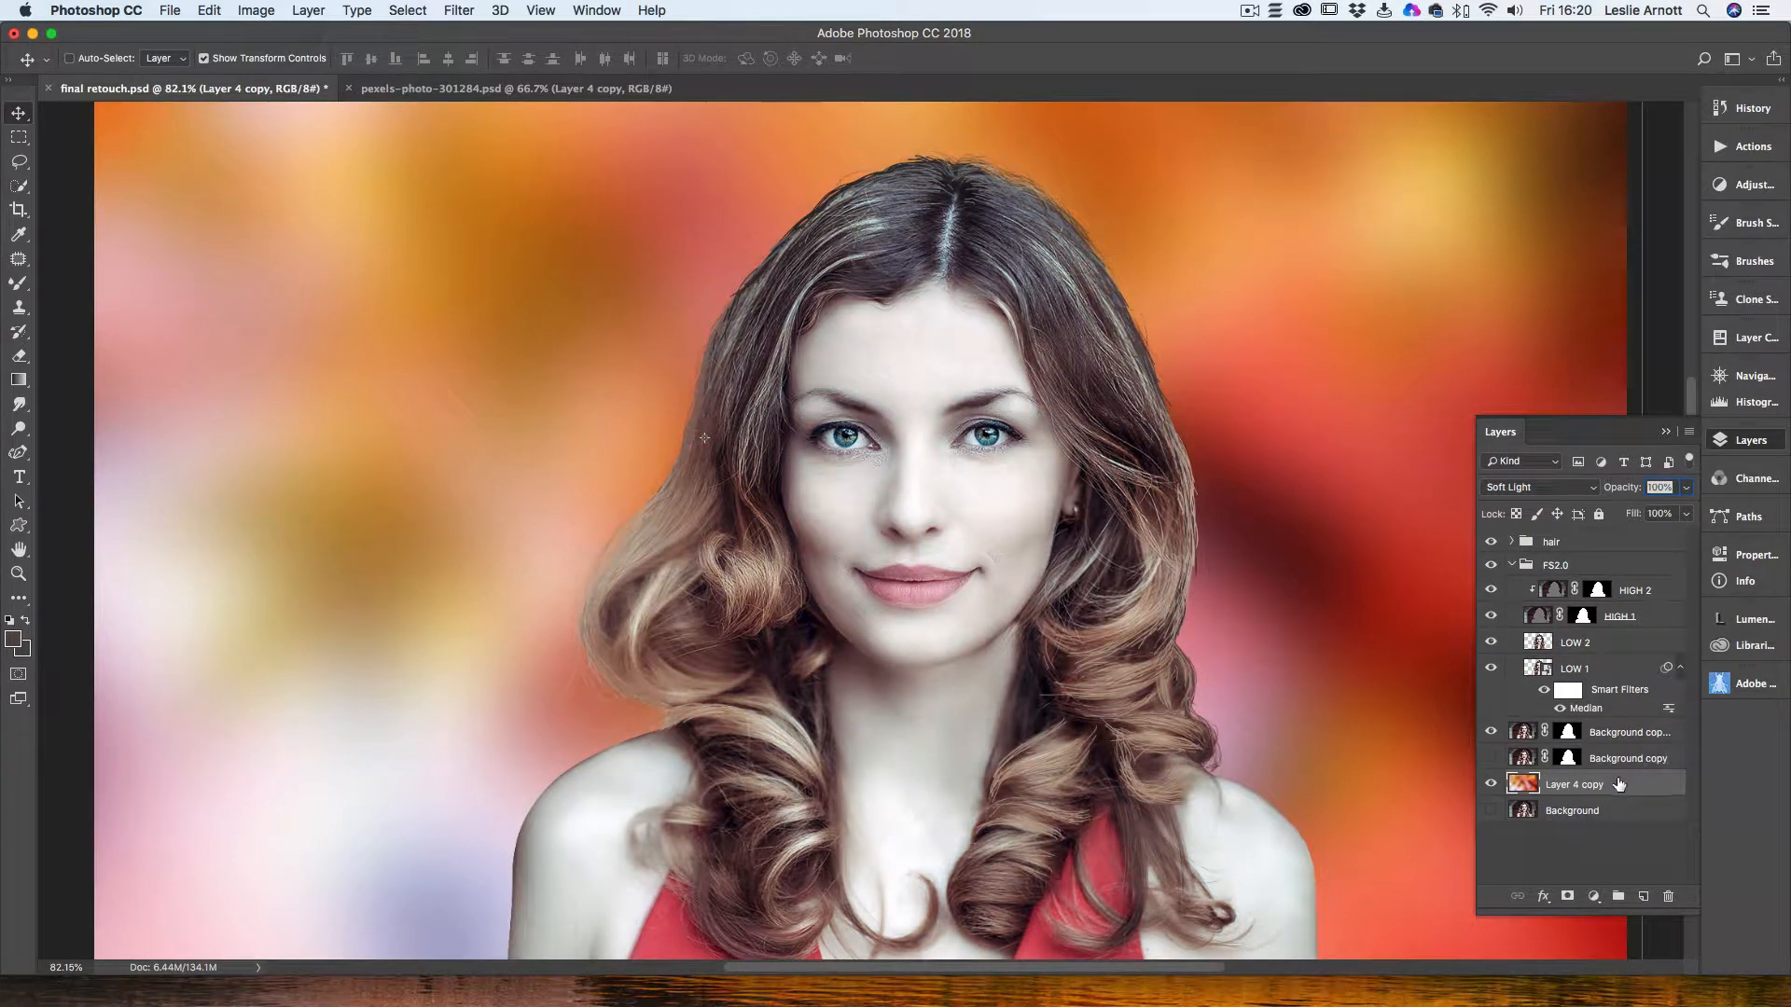
pyautogui.click(1509, 491)
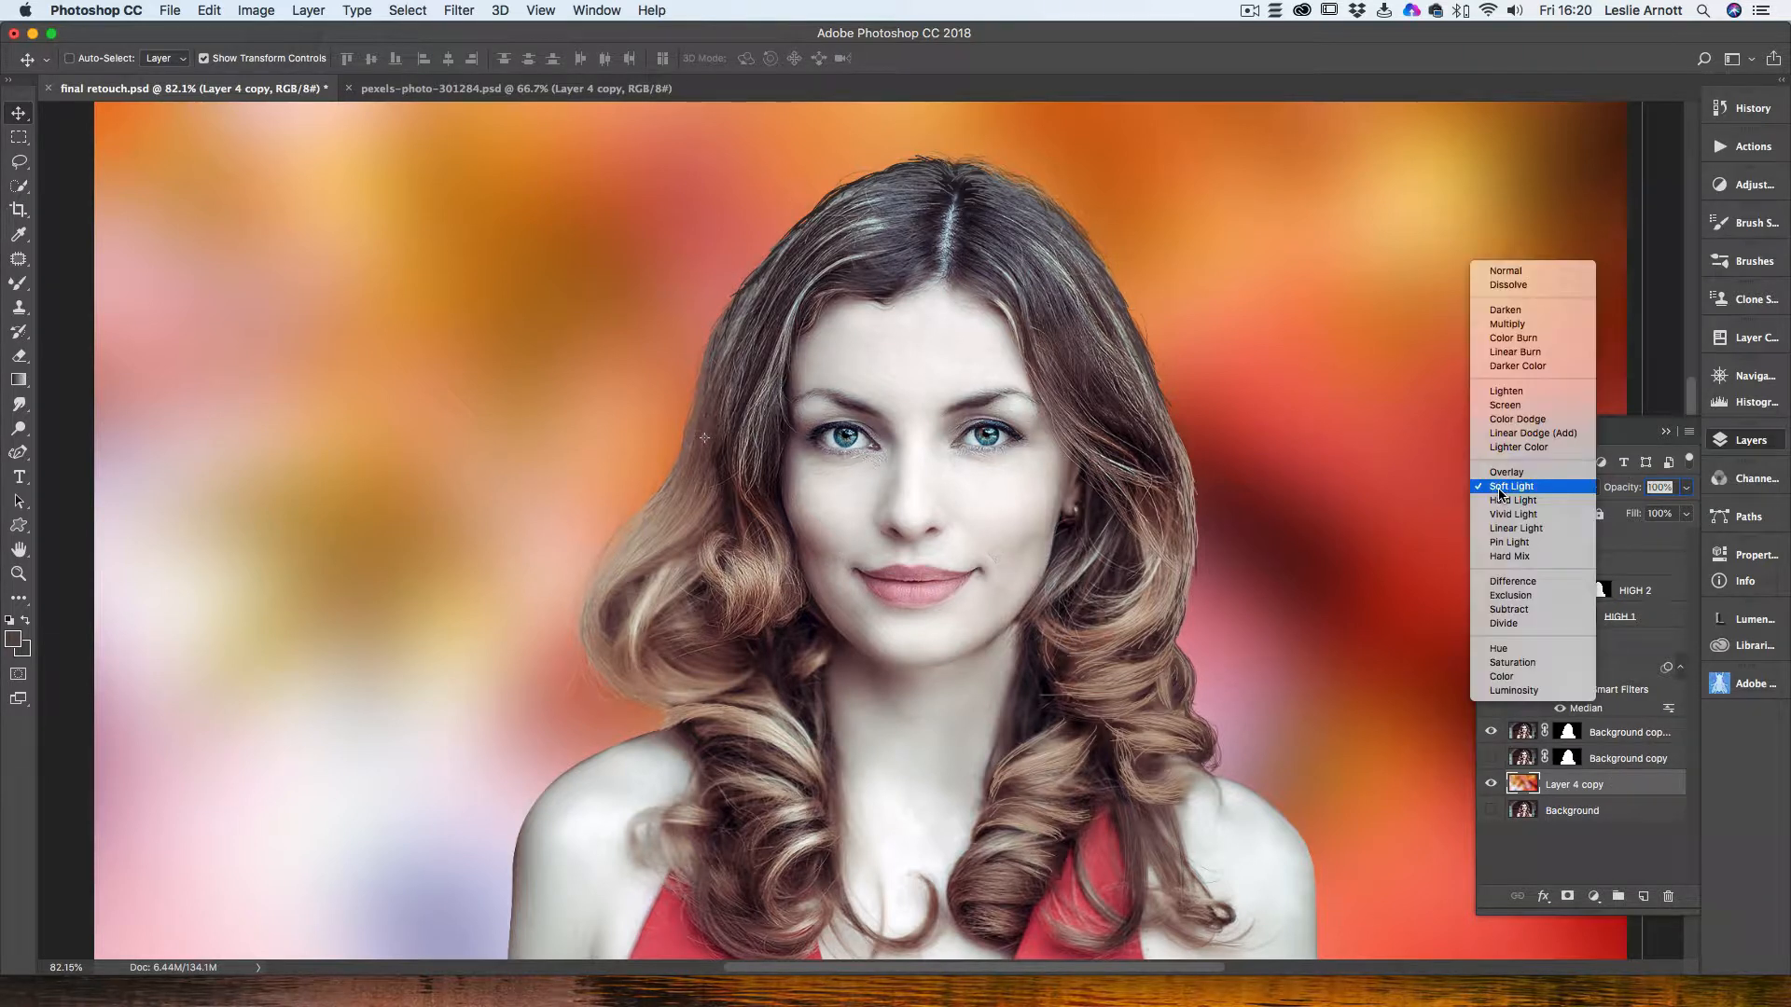
pyautogui.click(1506, 272)
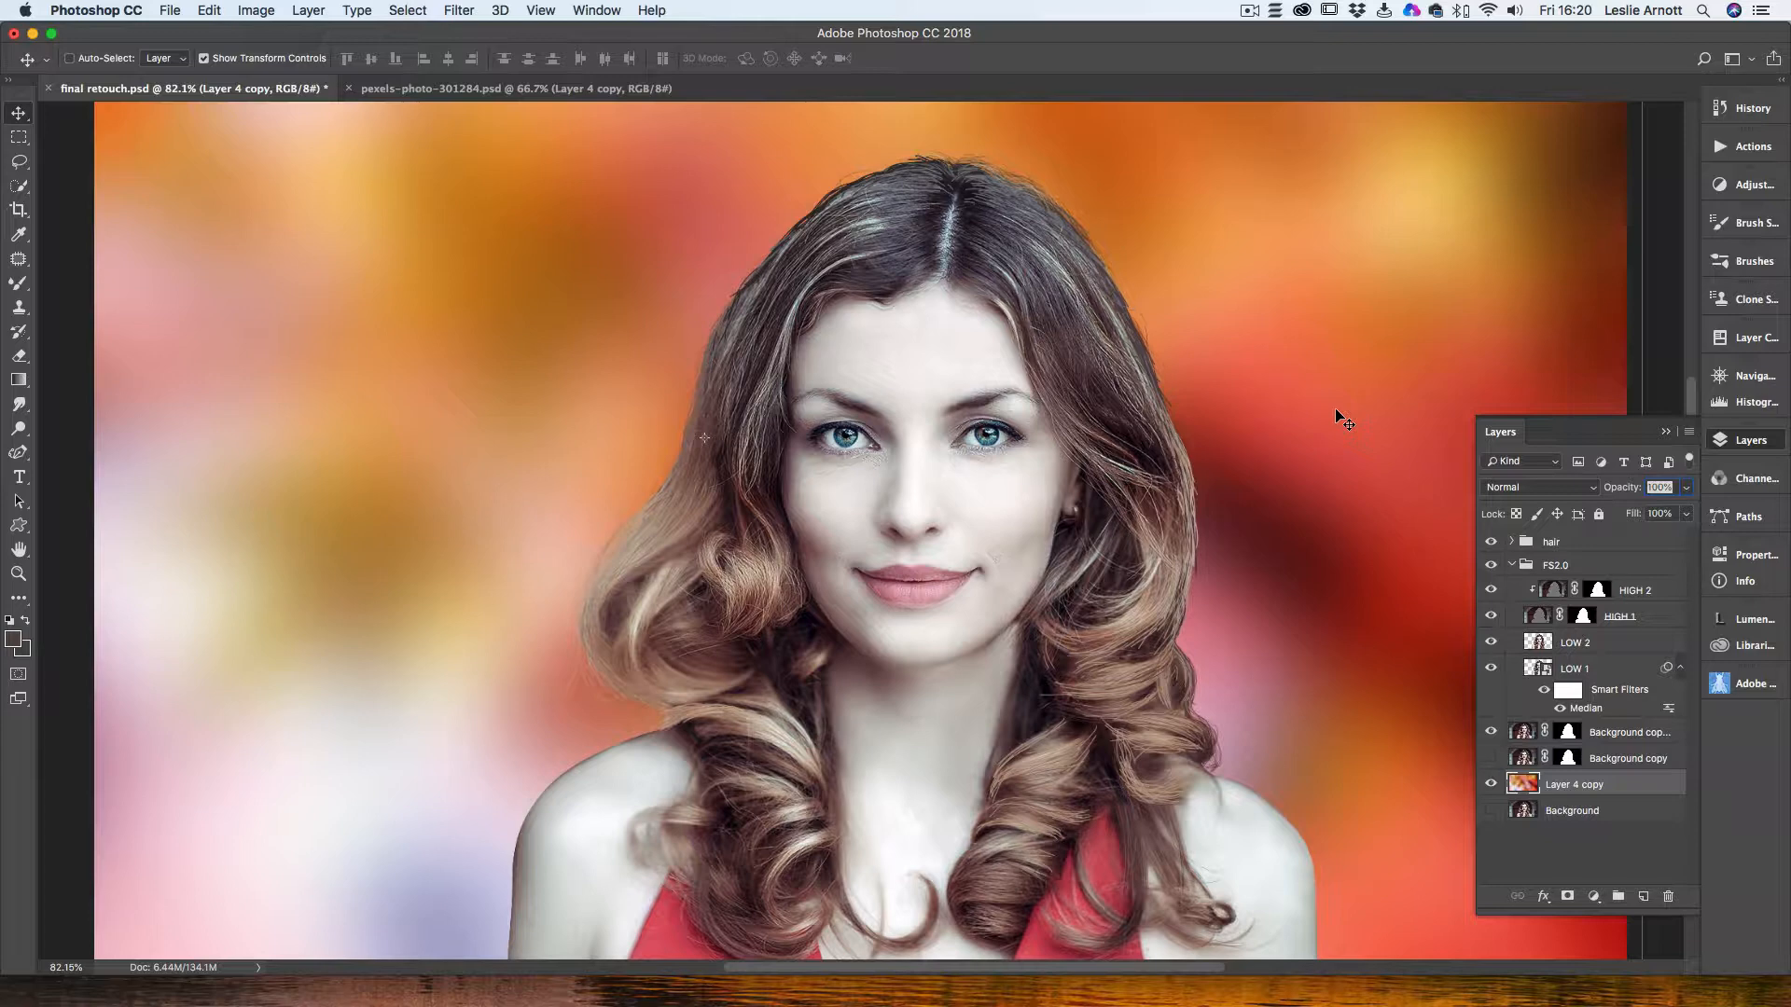
# Step: Duplicate Layer 4 copy as Layer 4 copy 2 and place the duplicate above the hair group
pyautogui.rightClick(1597, 792)
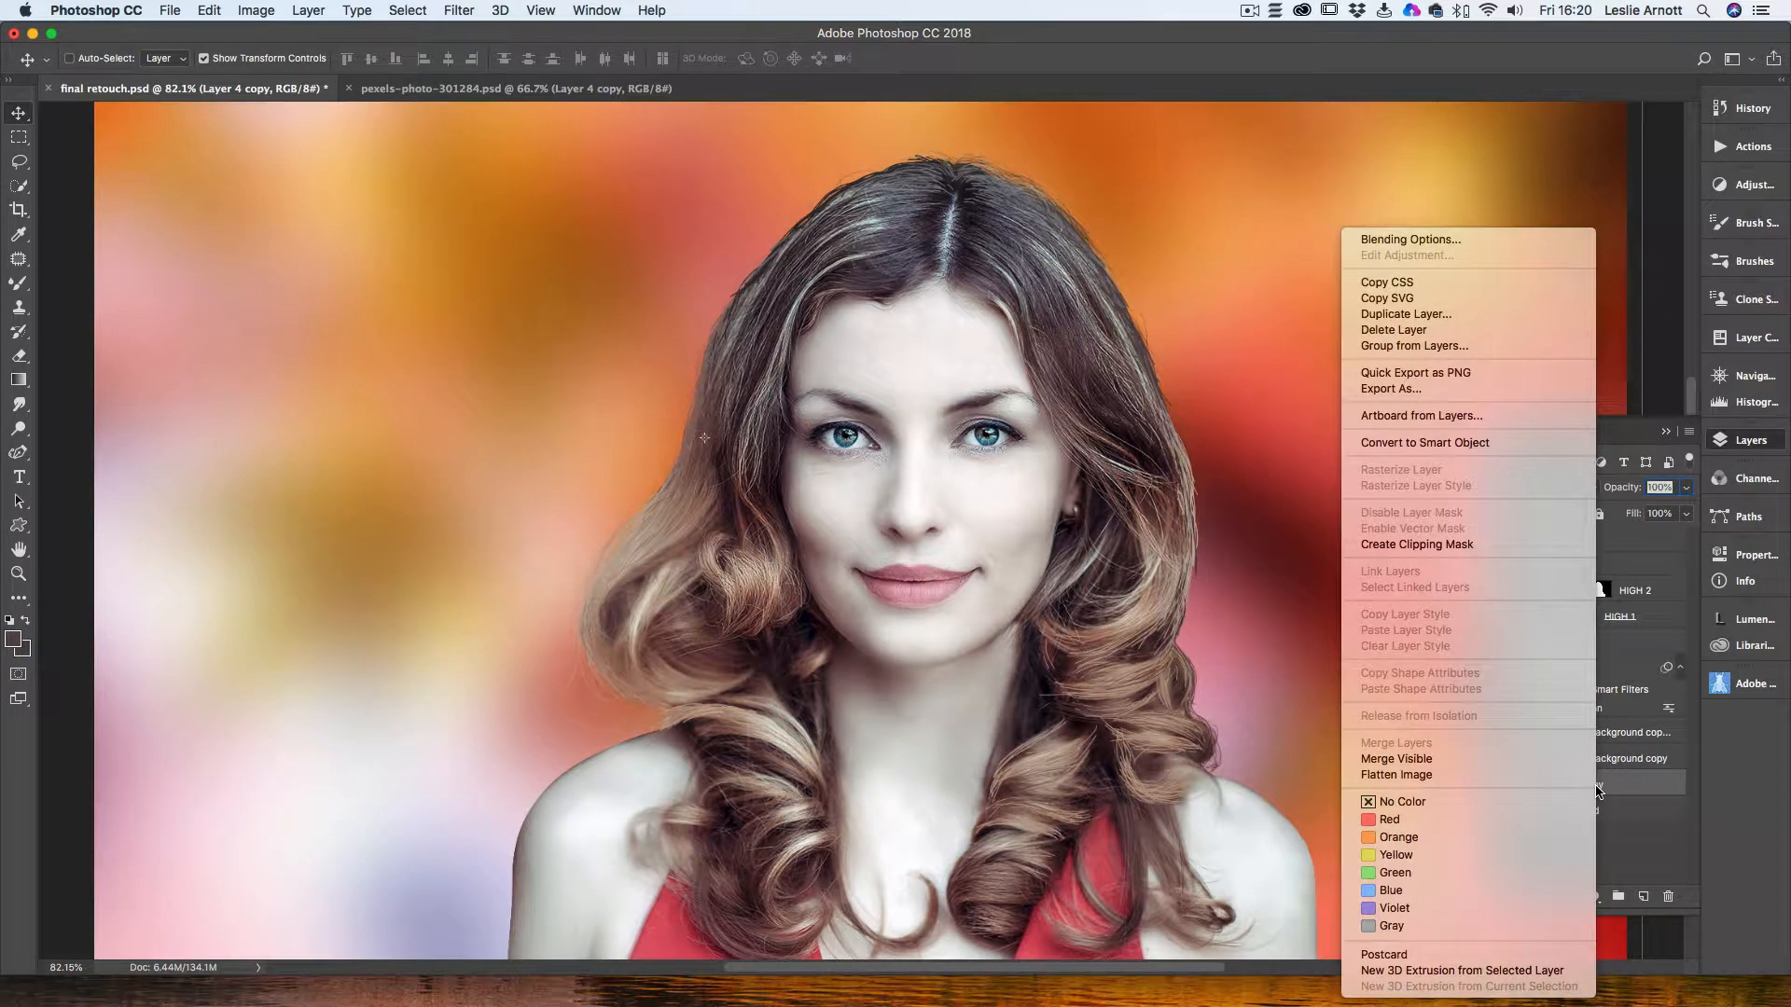
pyautogui.click(1413, 317)
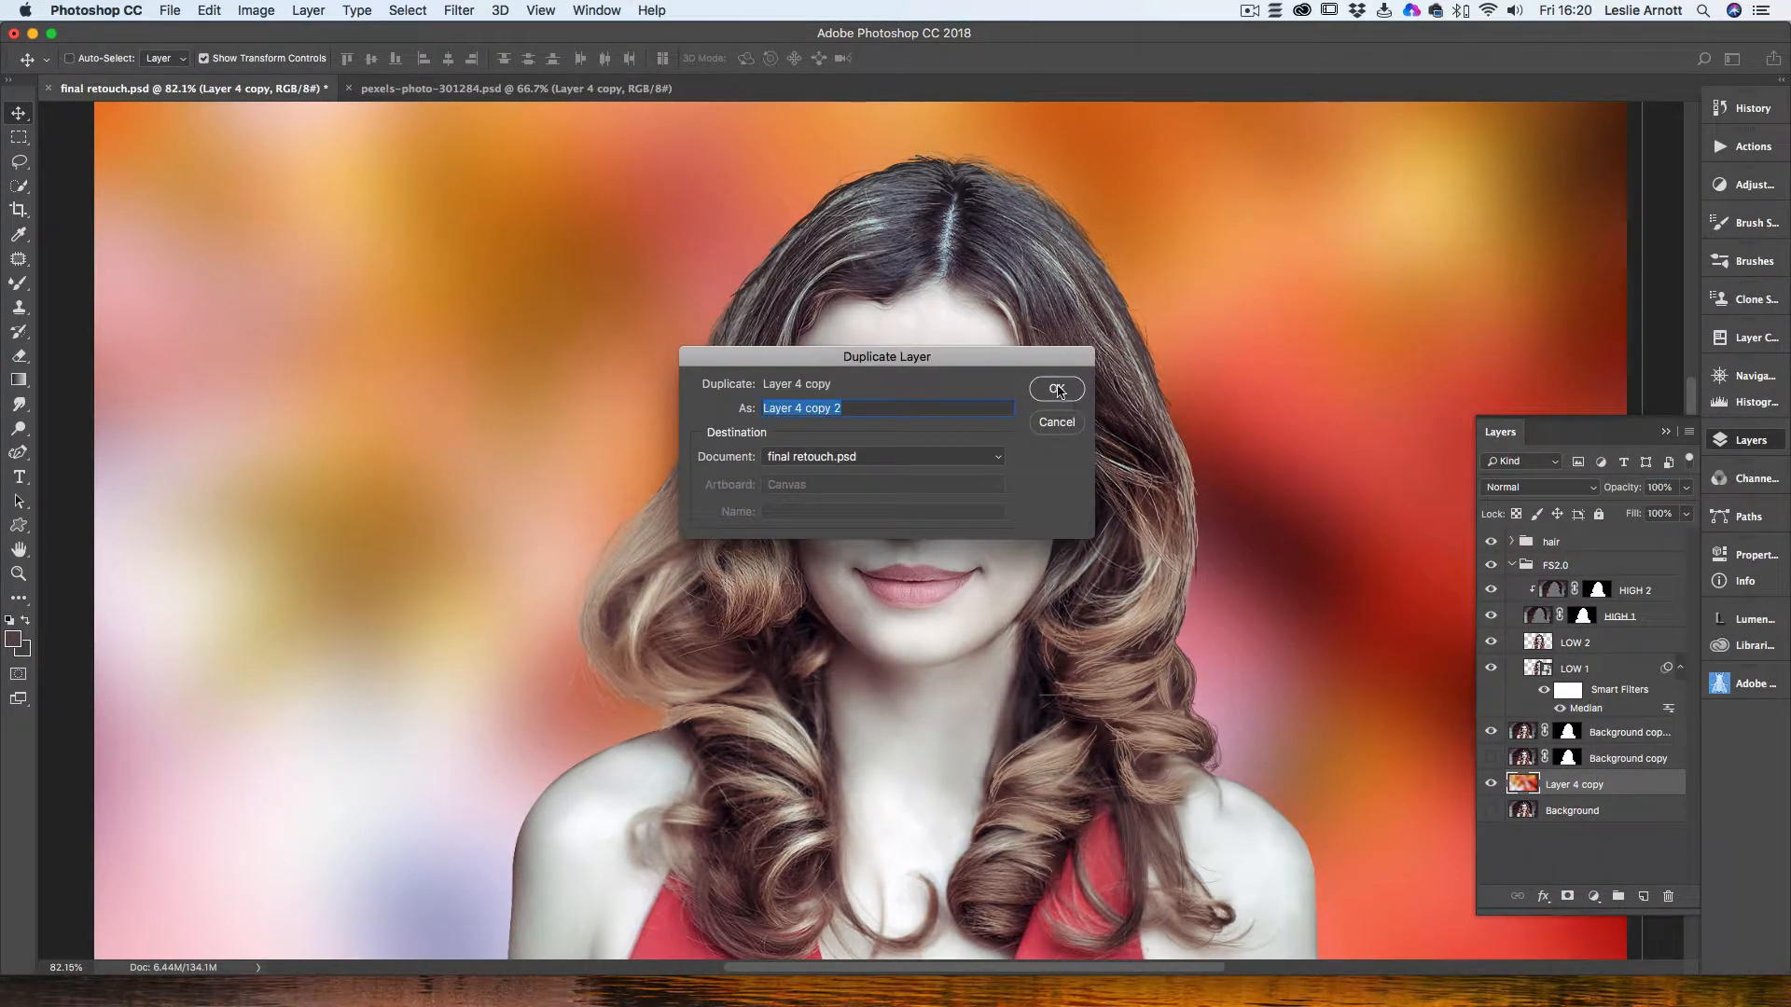
pyautogui.click(1060, 385)
pyautogui.moveTo(1631, 786); pyautogui.dragTo(1599, 543)
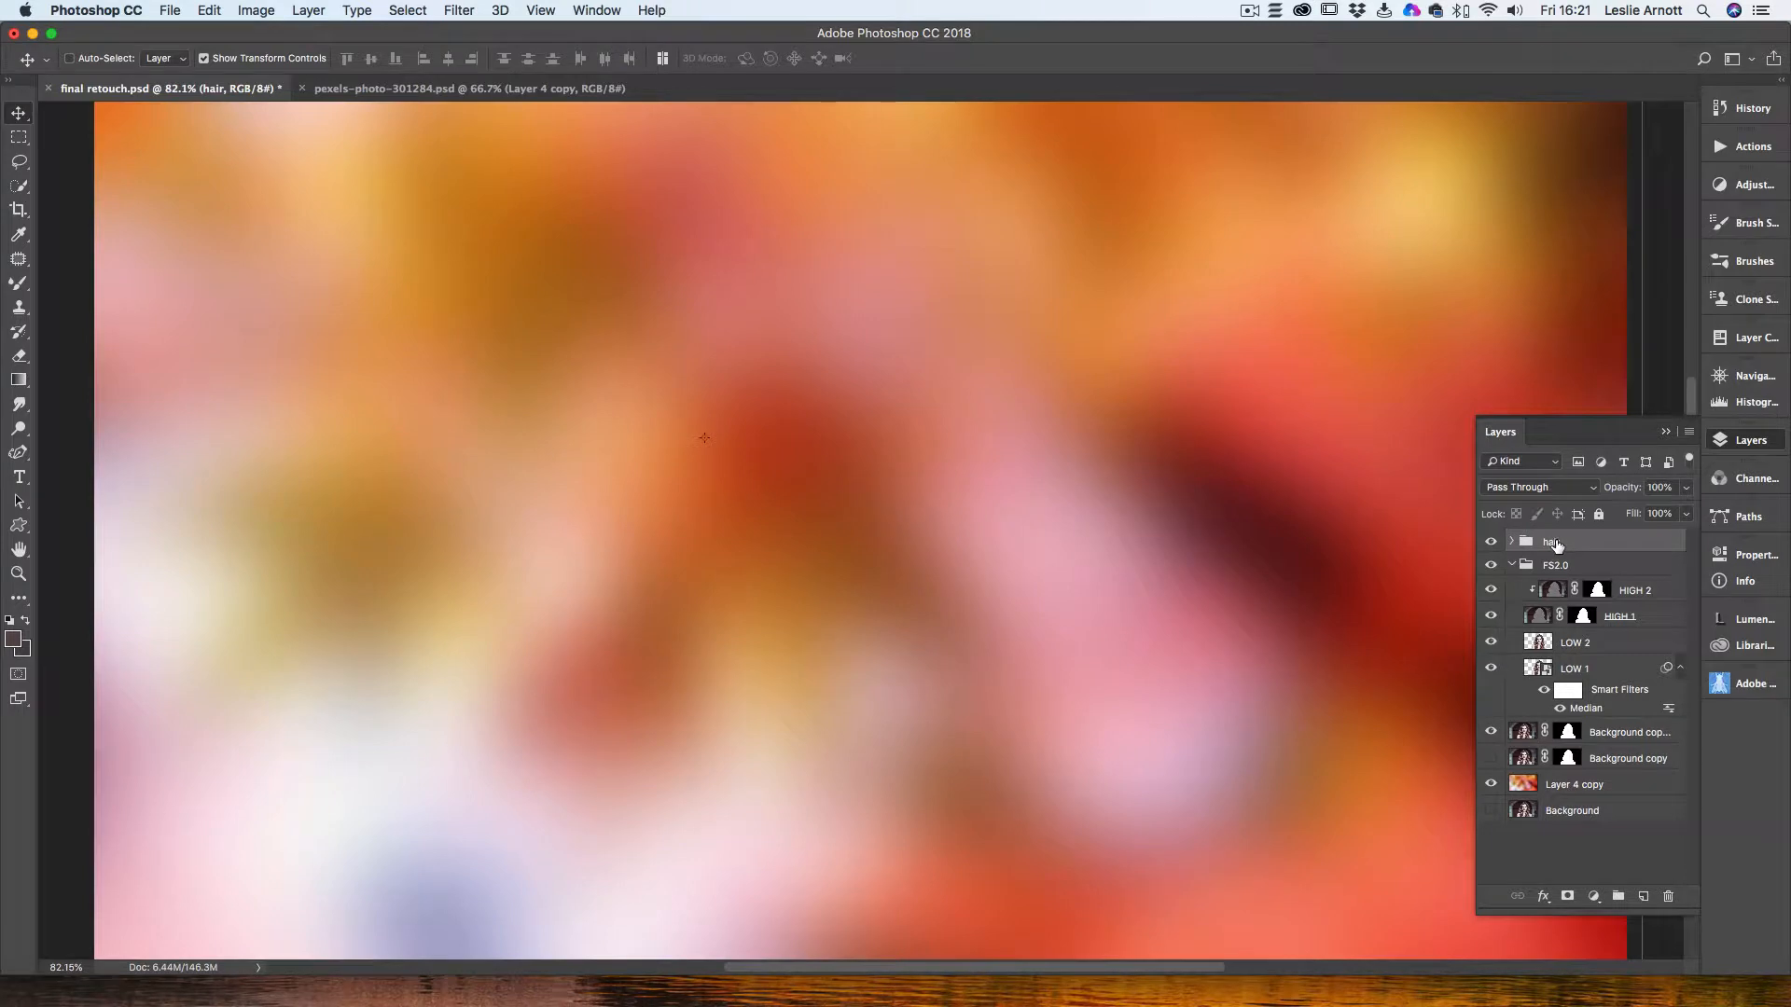
pyautogui.click(1511, 542)
pyautogui.moveTo(1553, 567); pyautogui.dragTo(1539, 534)
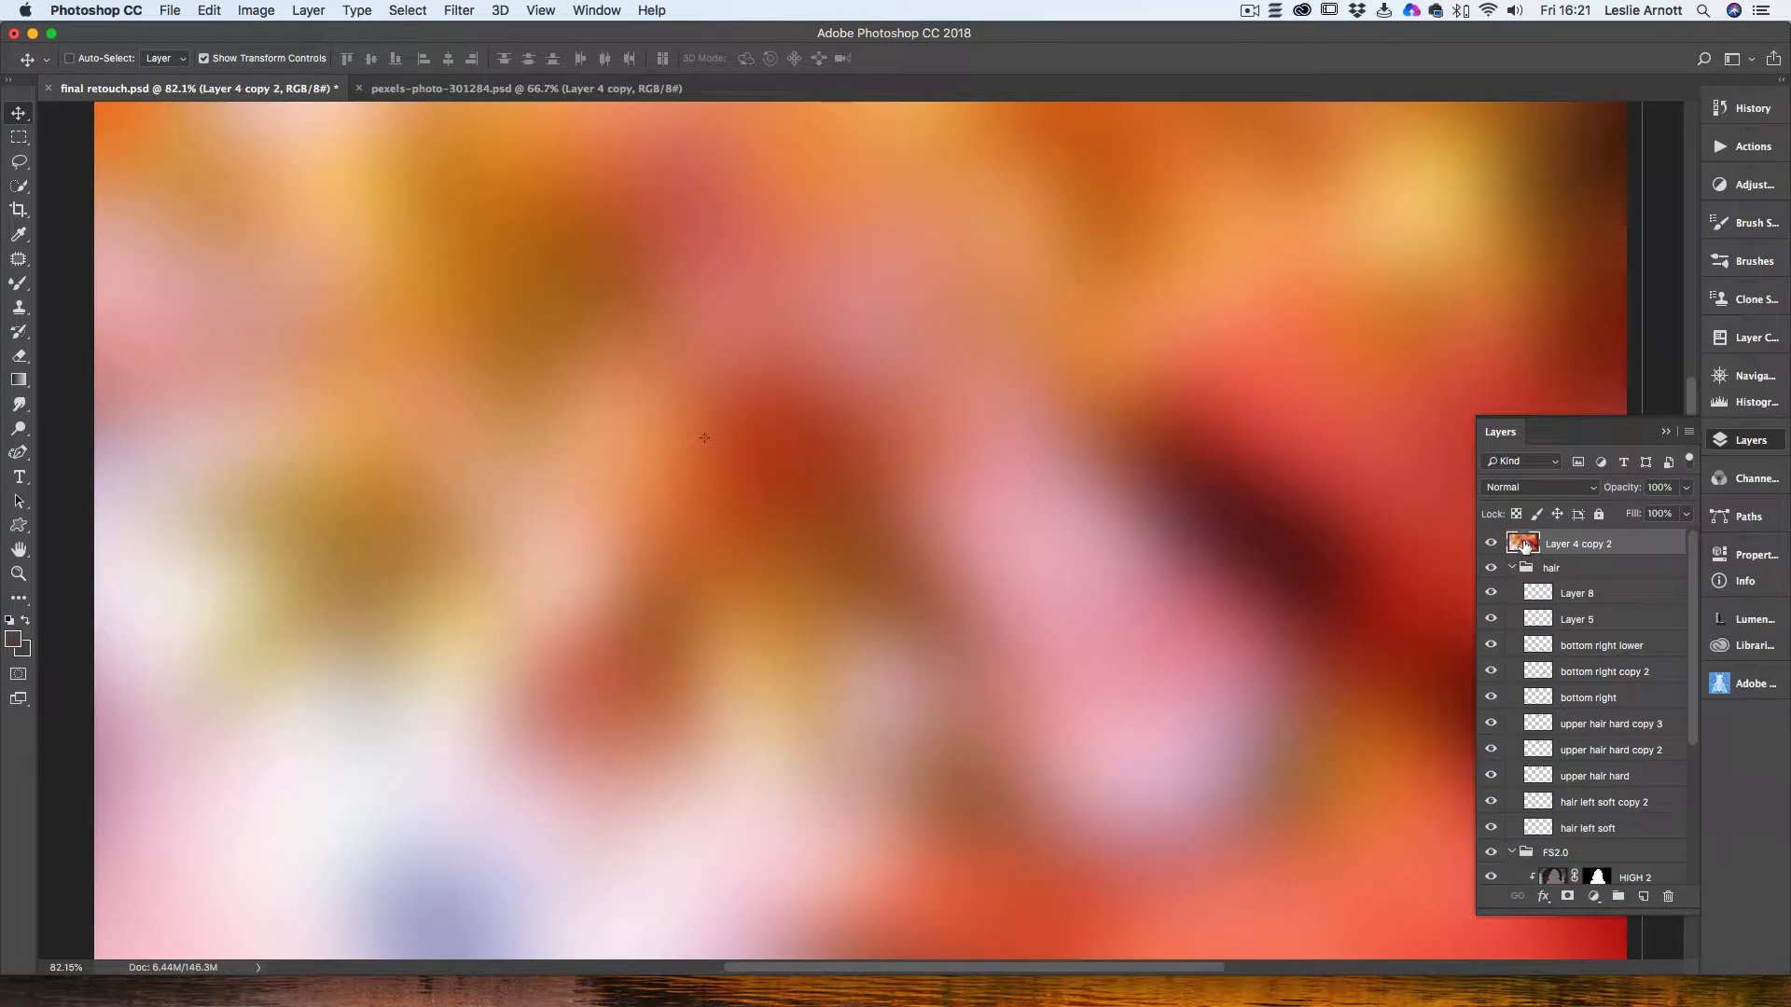
# Step: Set Layer 4 copy 2 to Soft Light blending and toggle its visibility to compare the portrait's tint
pyautogui.click(1520, 488)
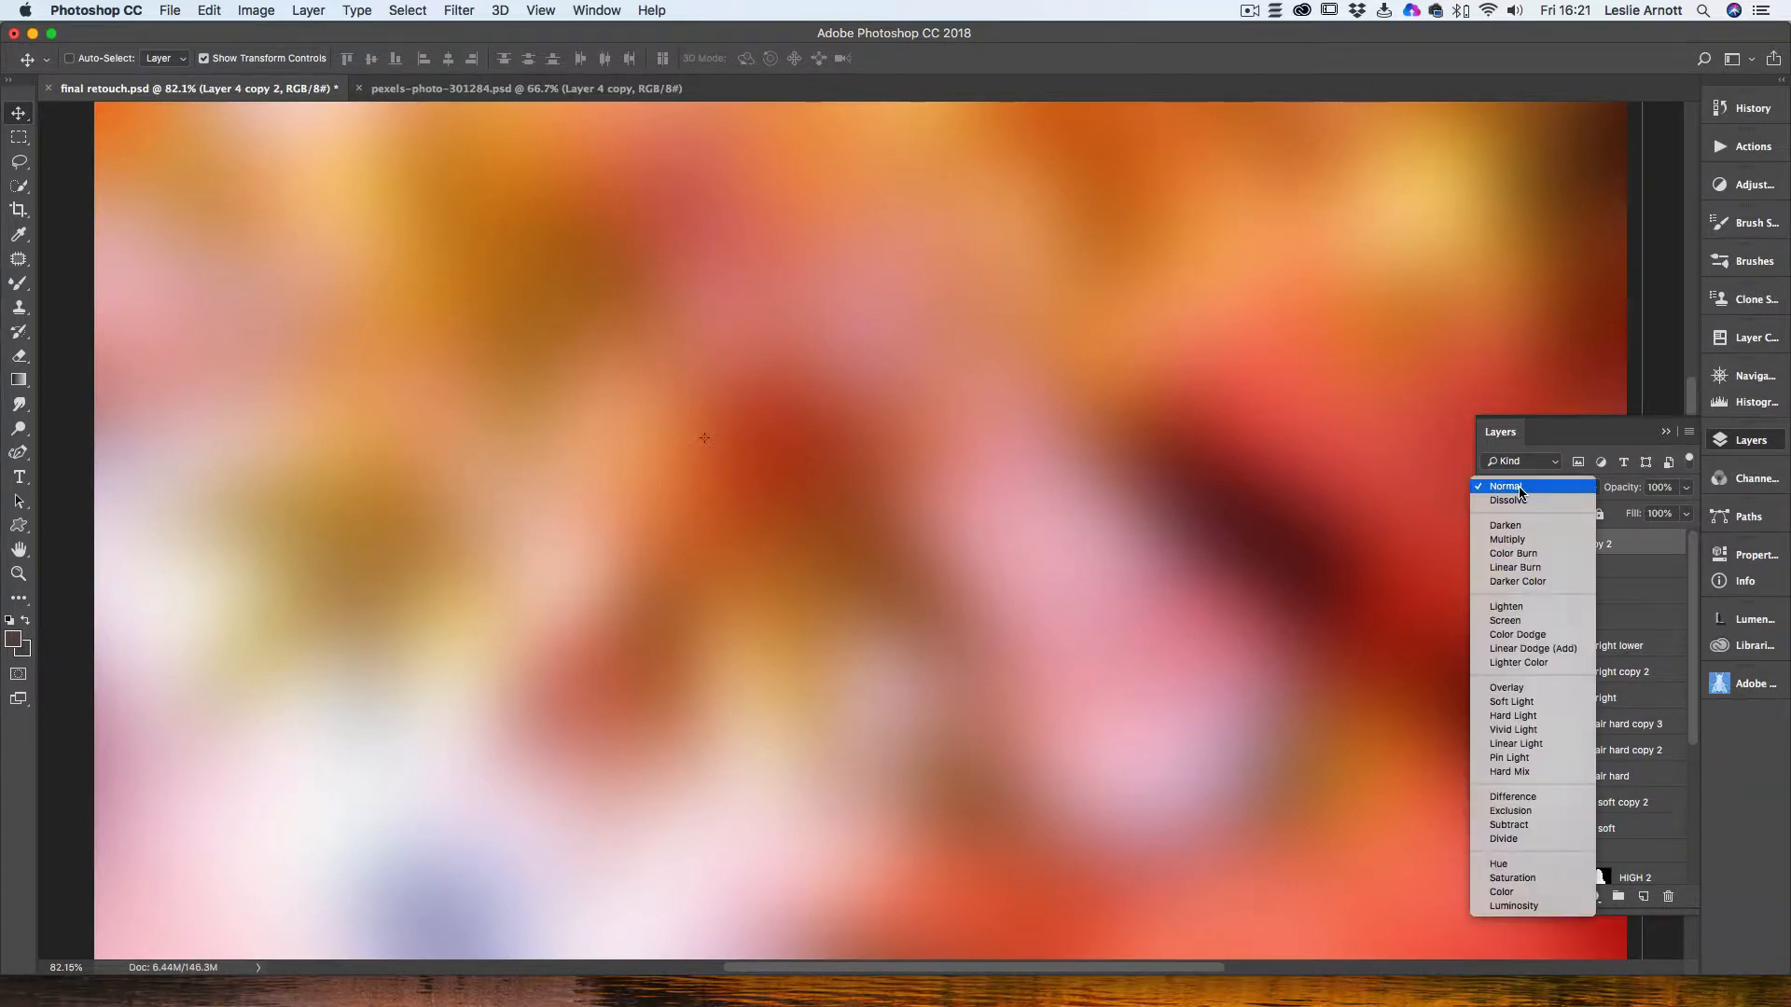
pyautogui.click(1511, 701)
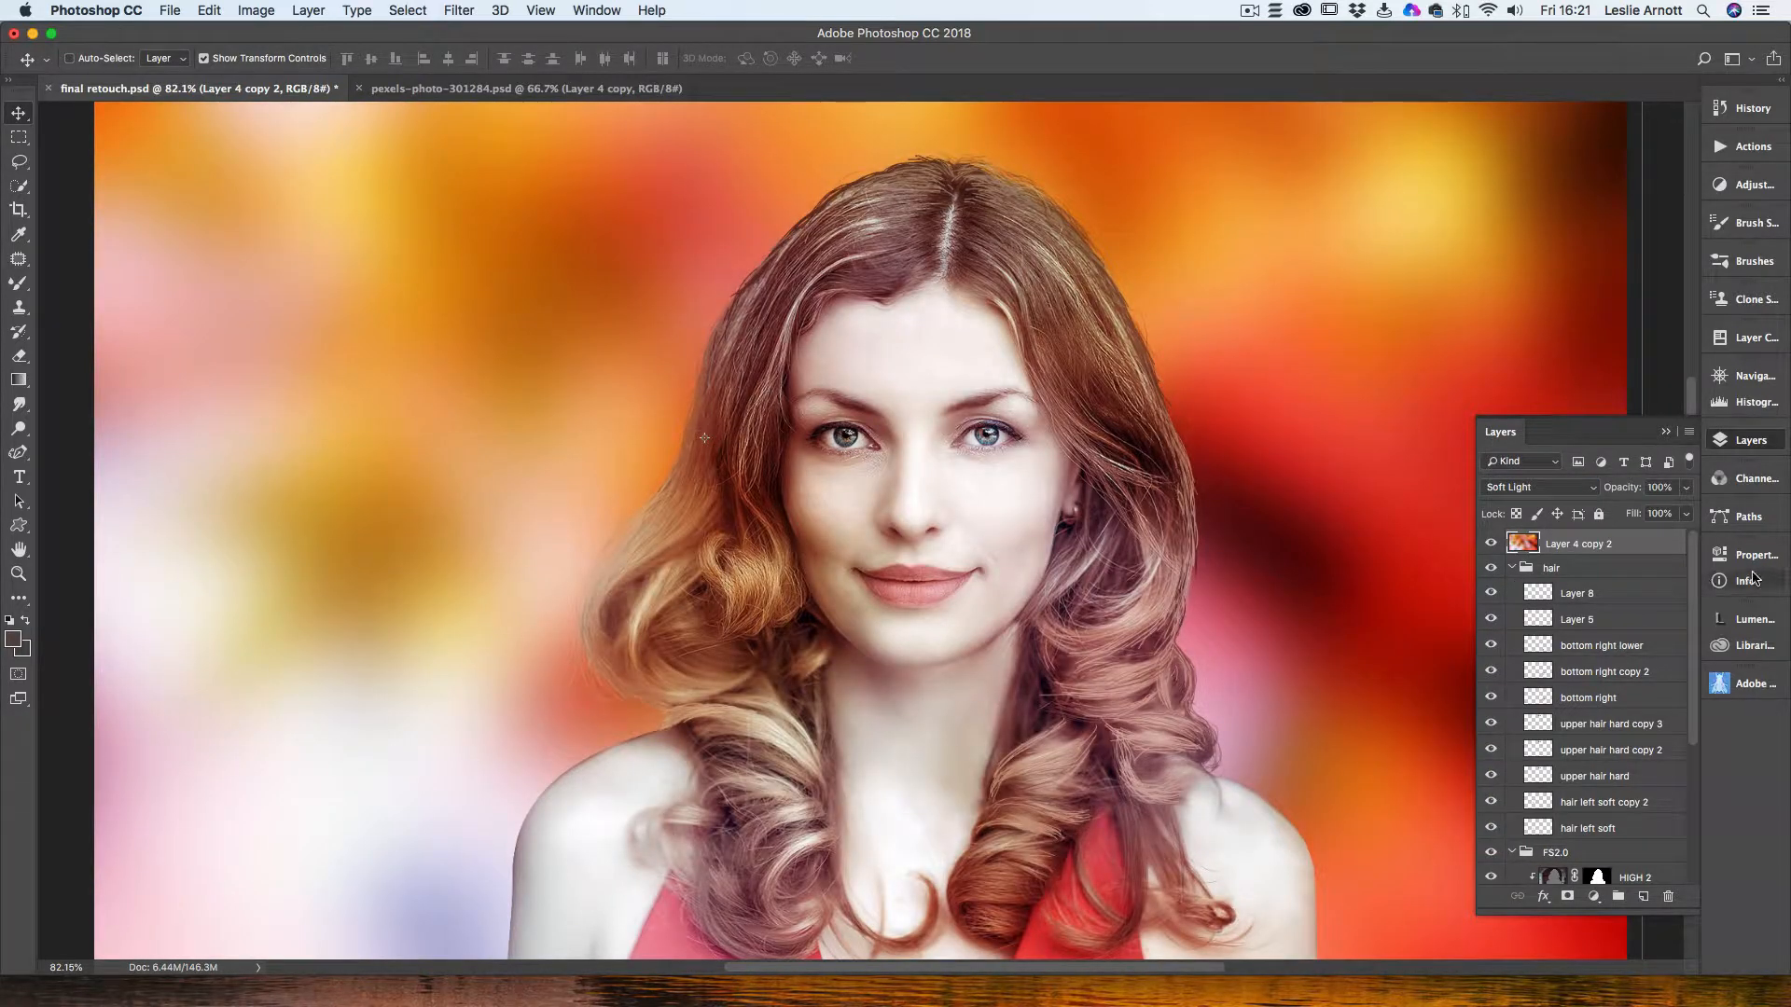
pyautogui.click(1491, 544)
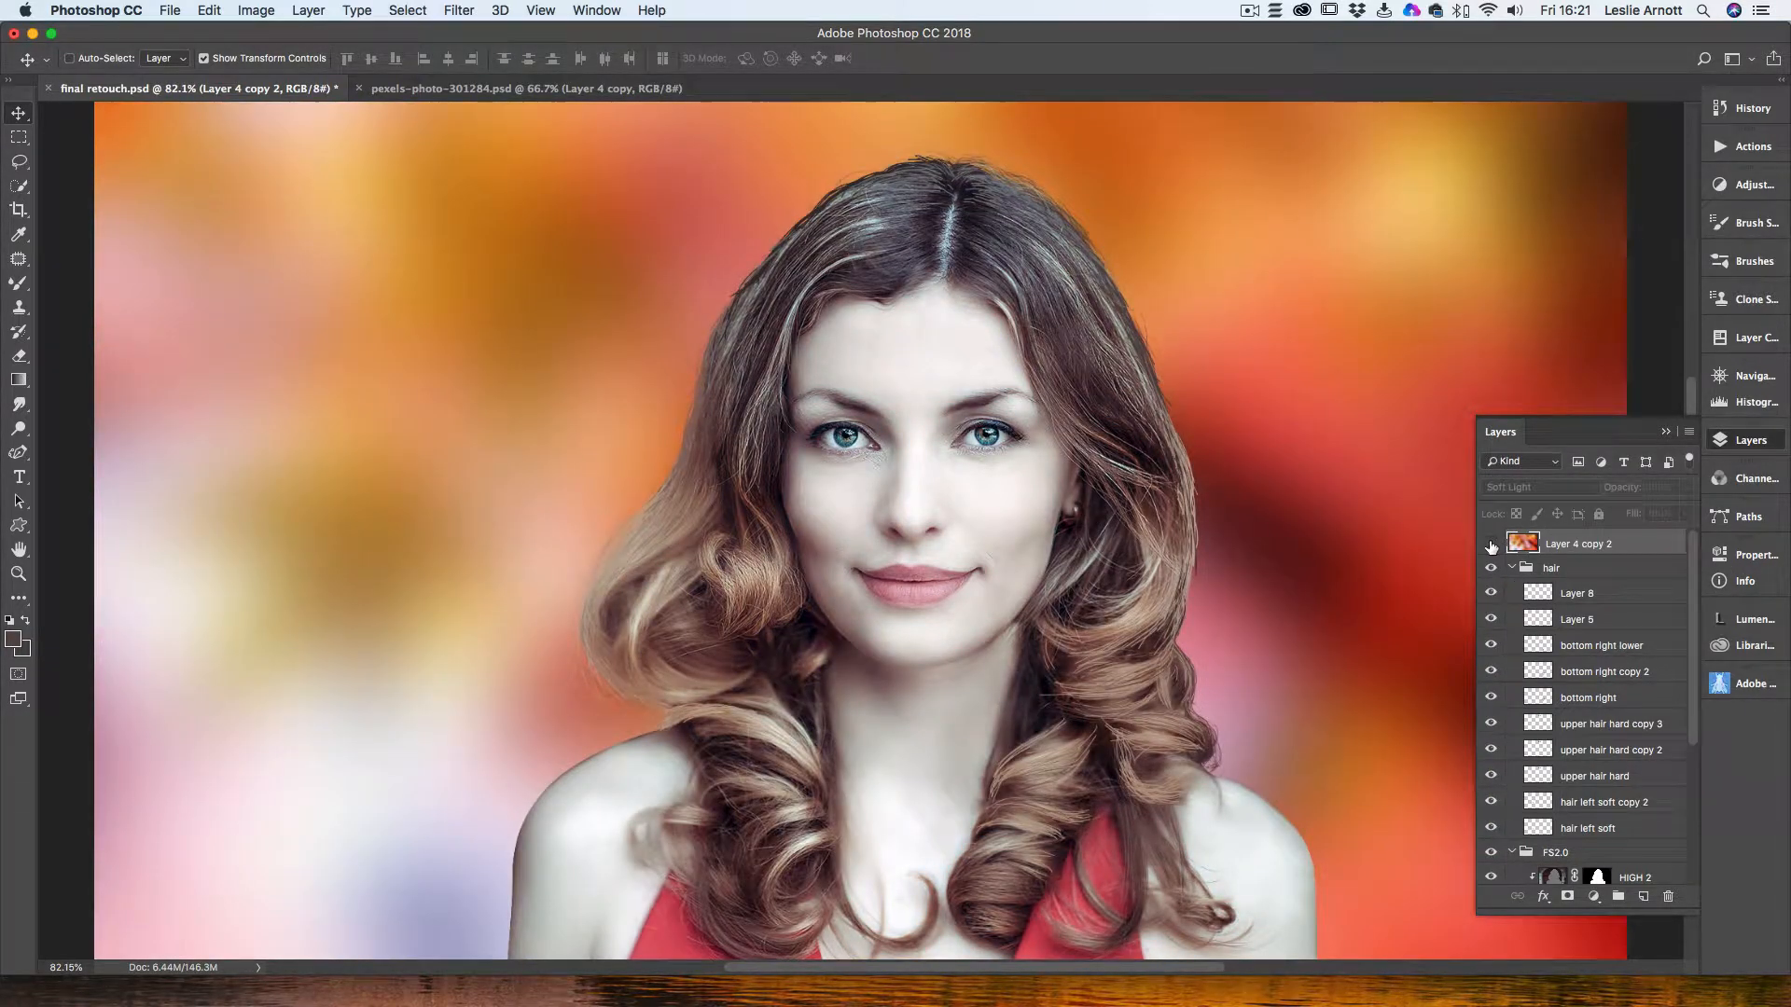
pyautogui.click(1490, 544)
pyautogui.click(1491, 545)
pyautogui.click(1490, 545)
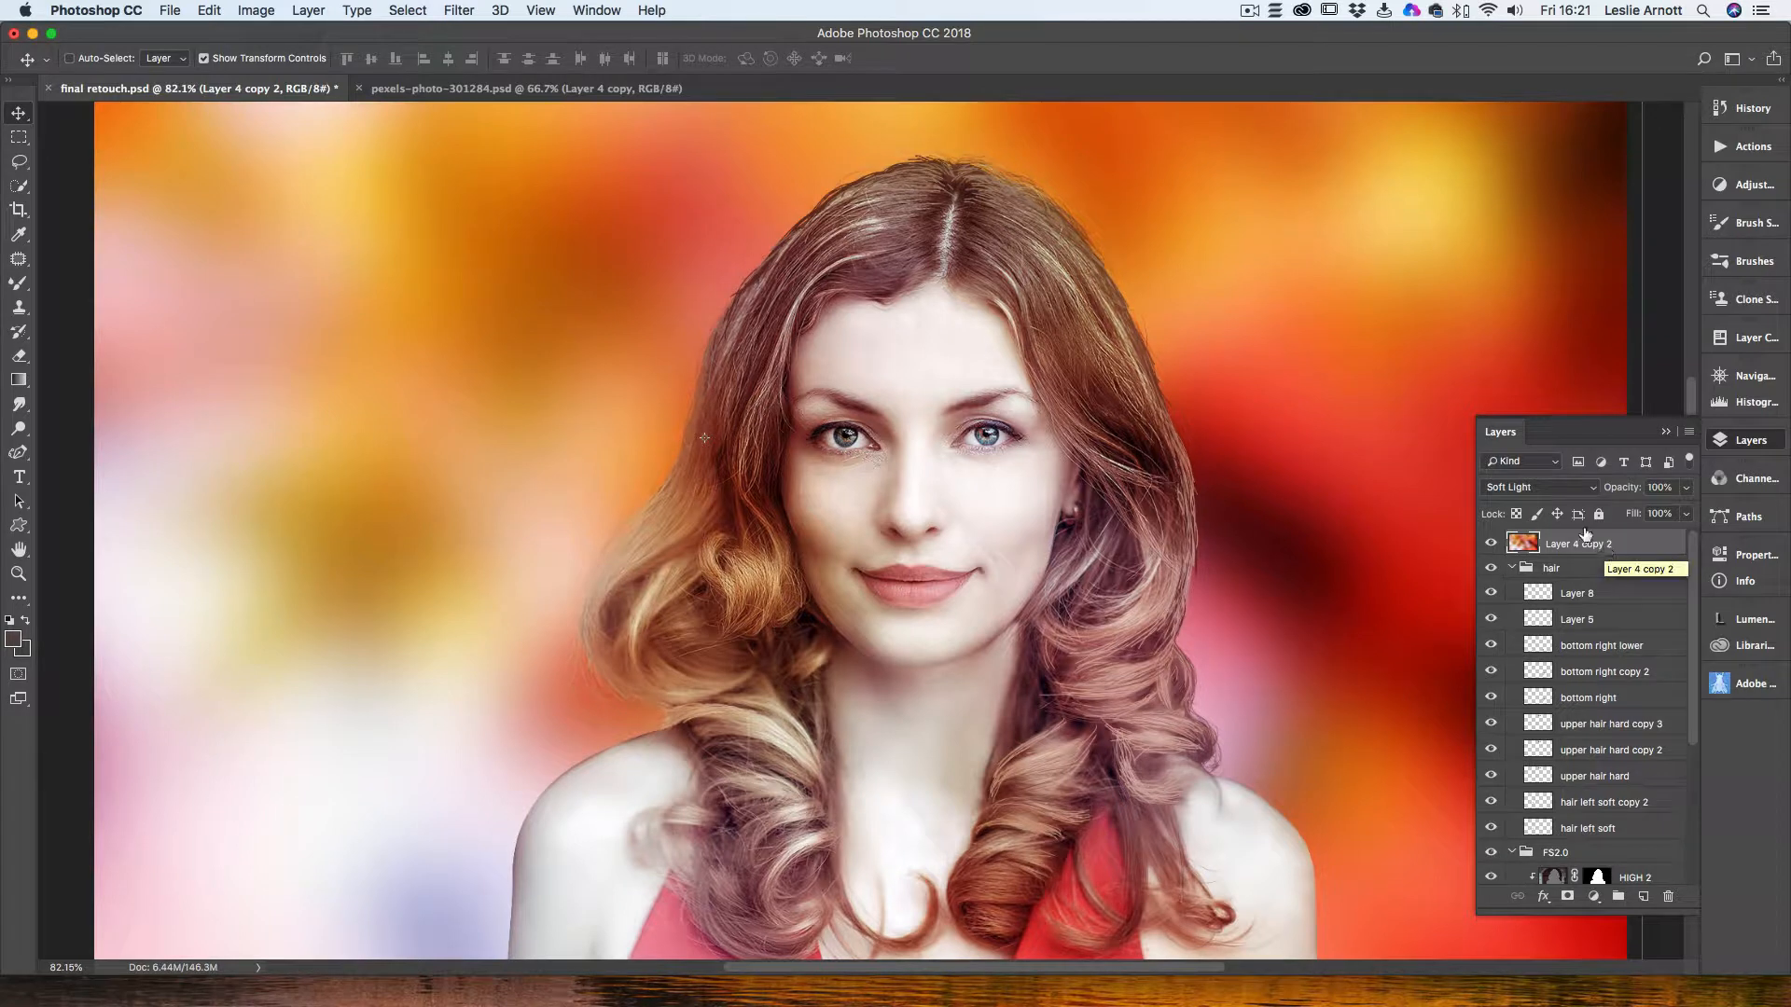
# Step: Apply a Gaussian Blur with a 5.8 pixel radius to Layer 4 copy 2
pyautogui.click(460, 12)
pyautogui.moveTo(475, 251)
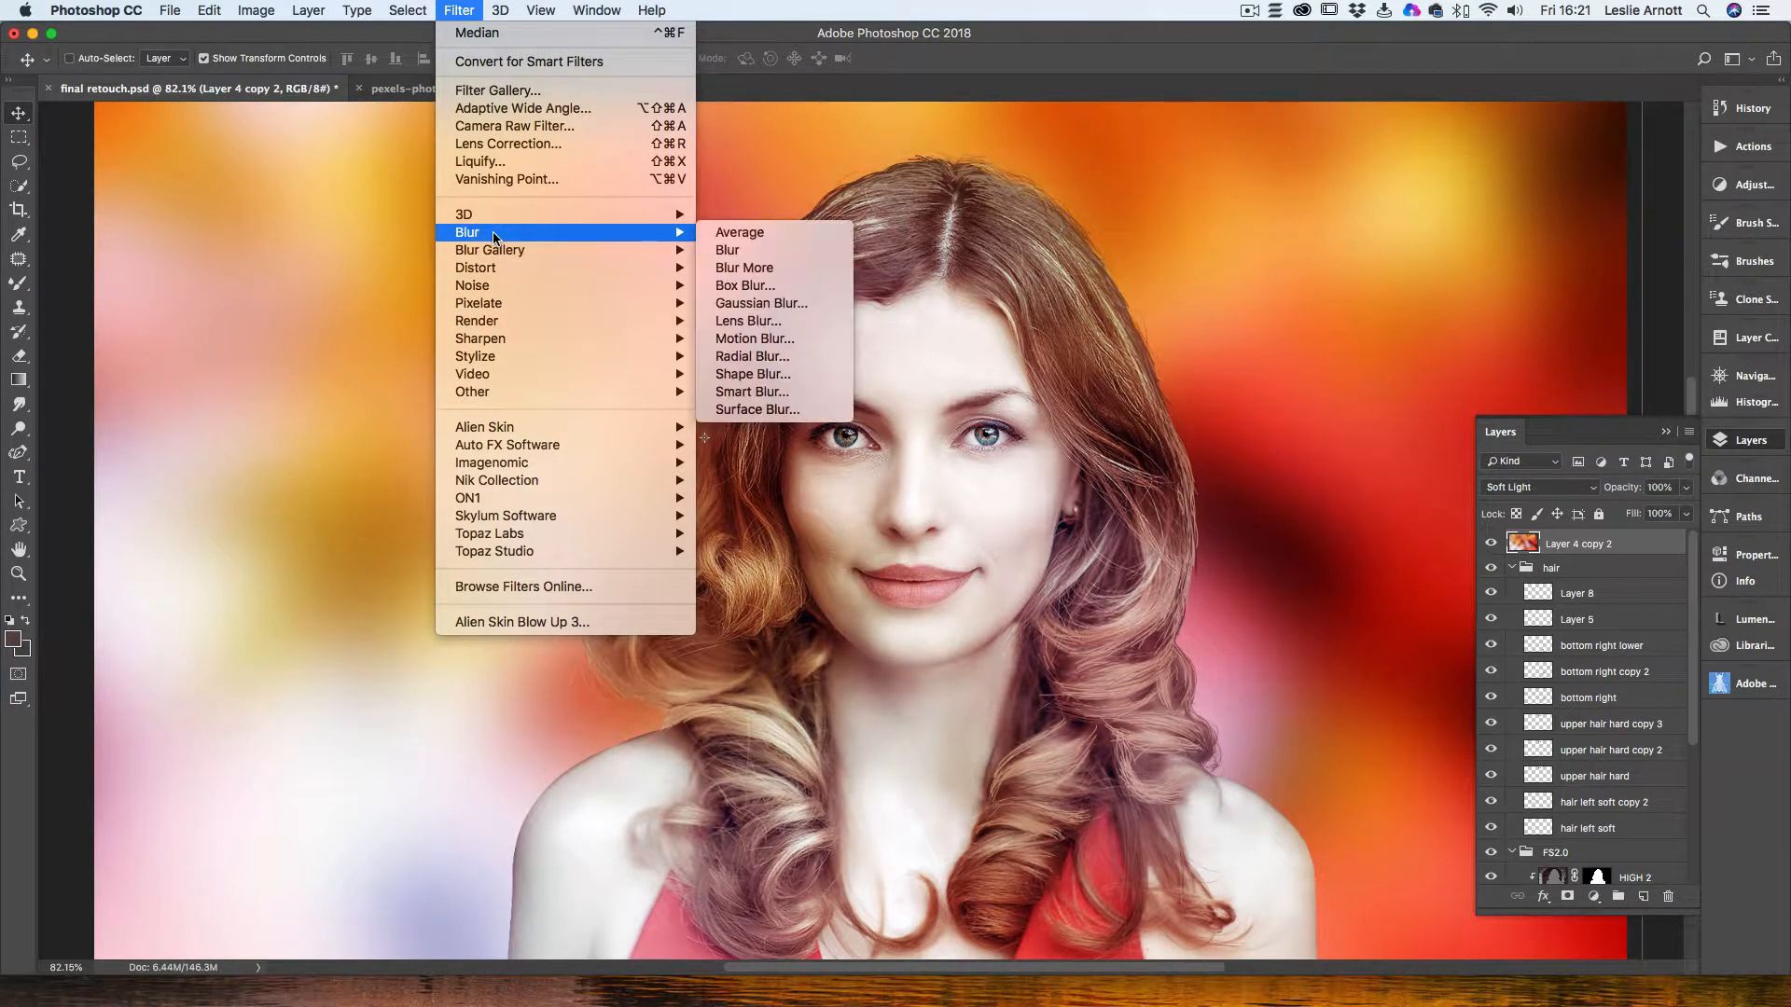
pyautogui.click(762, 304)
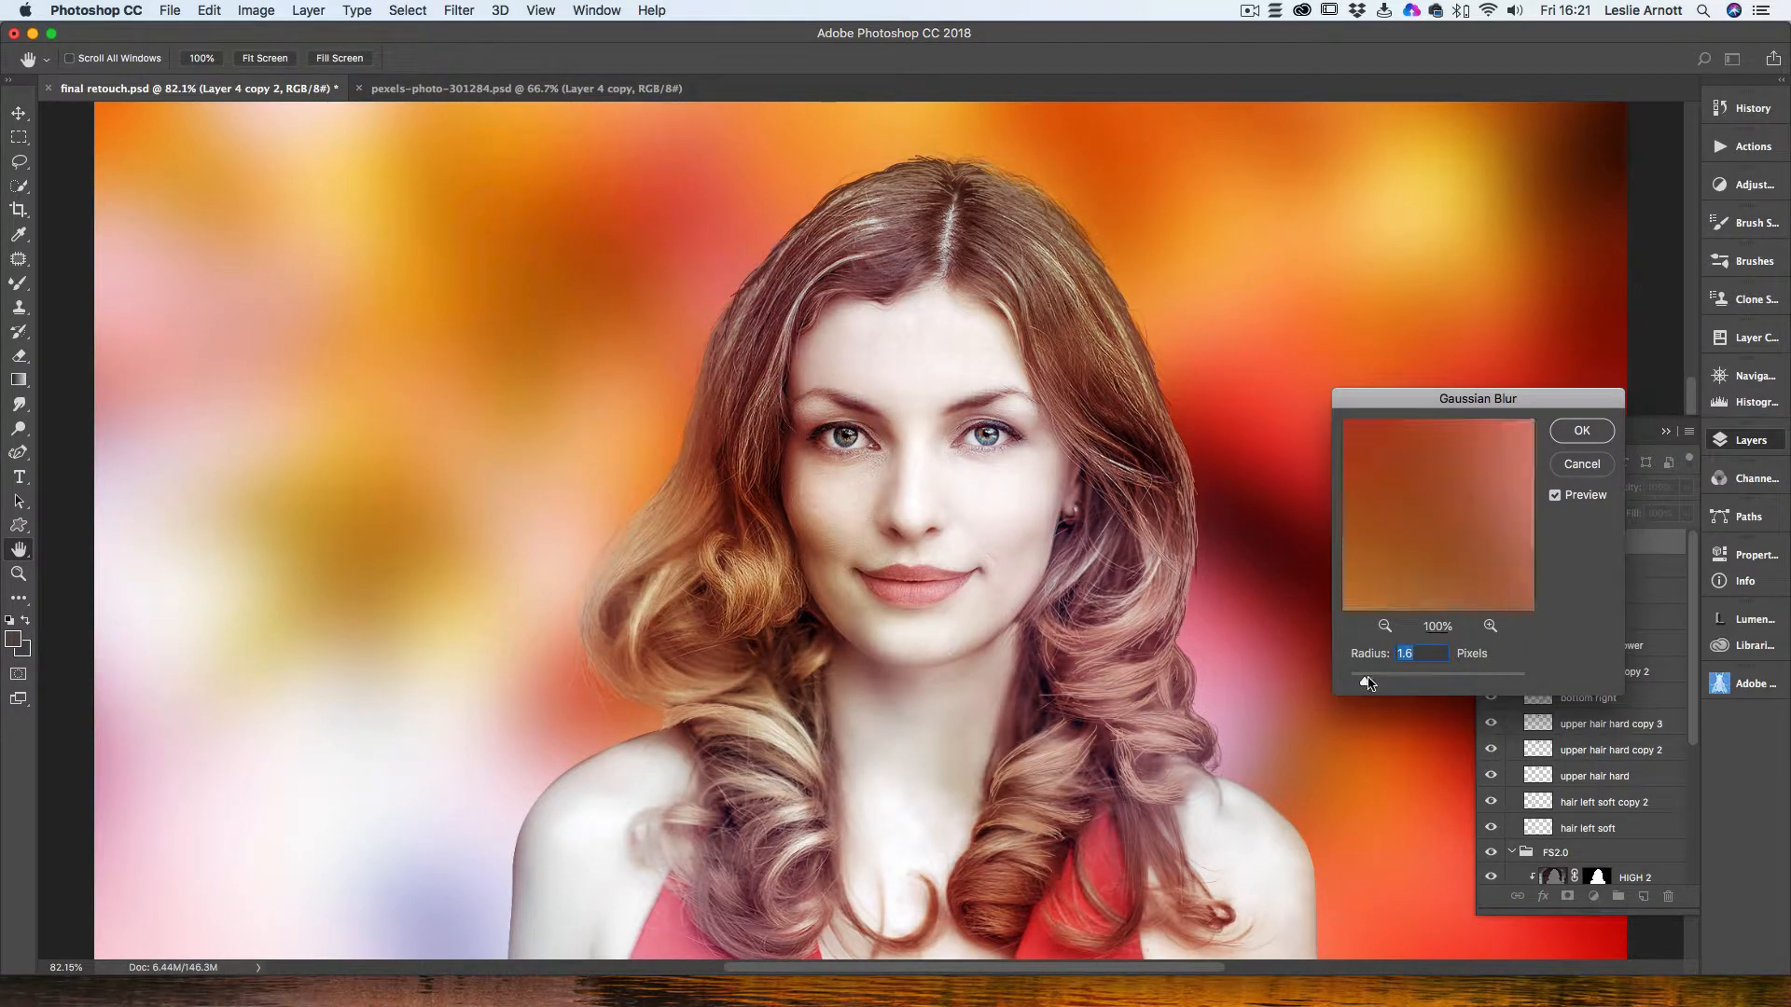
pyautogui.moveTo(1364, 685); pyautogui.dragTo(1404, 685)
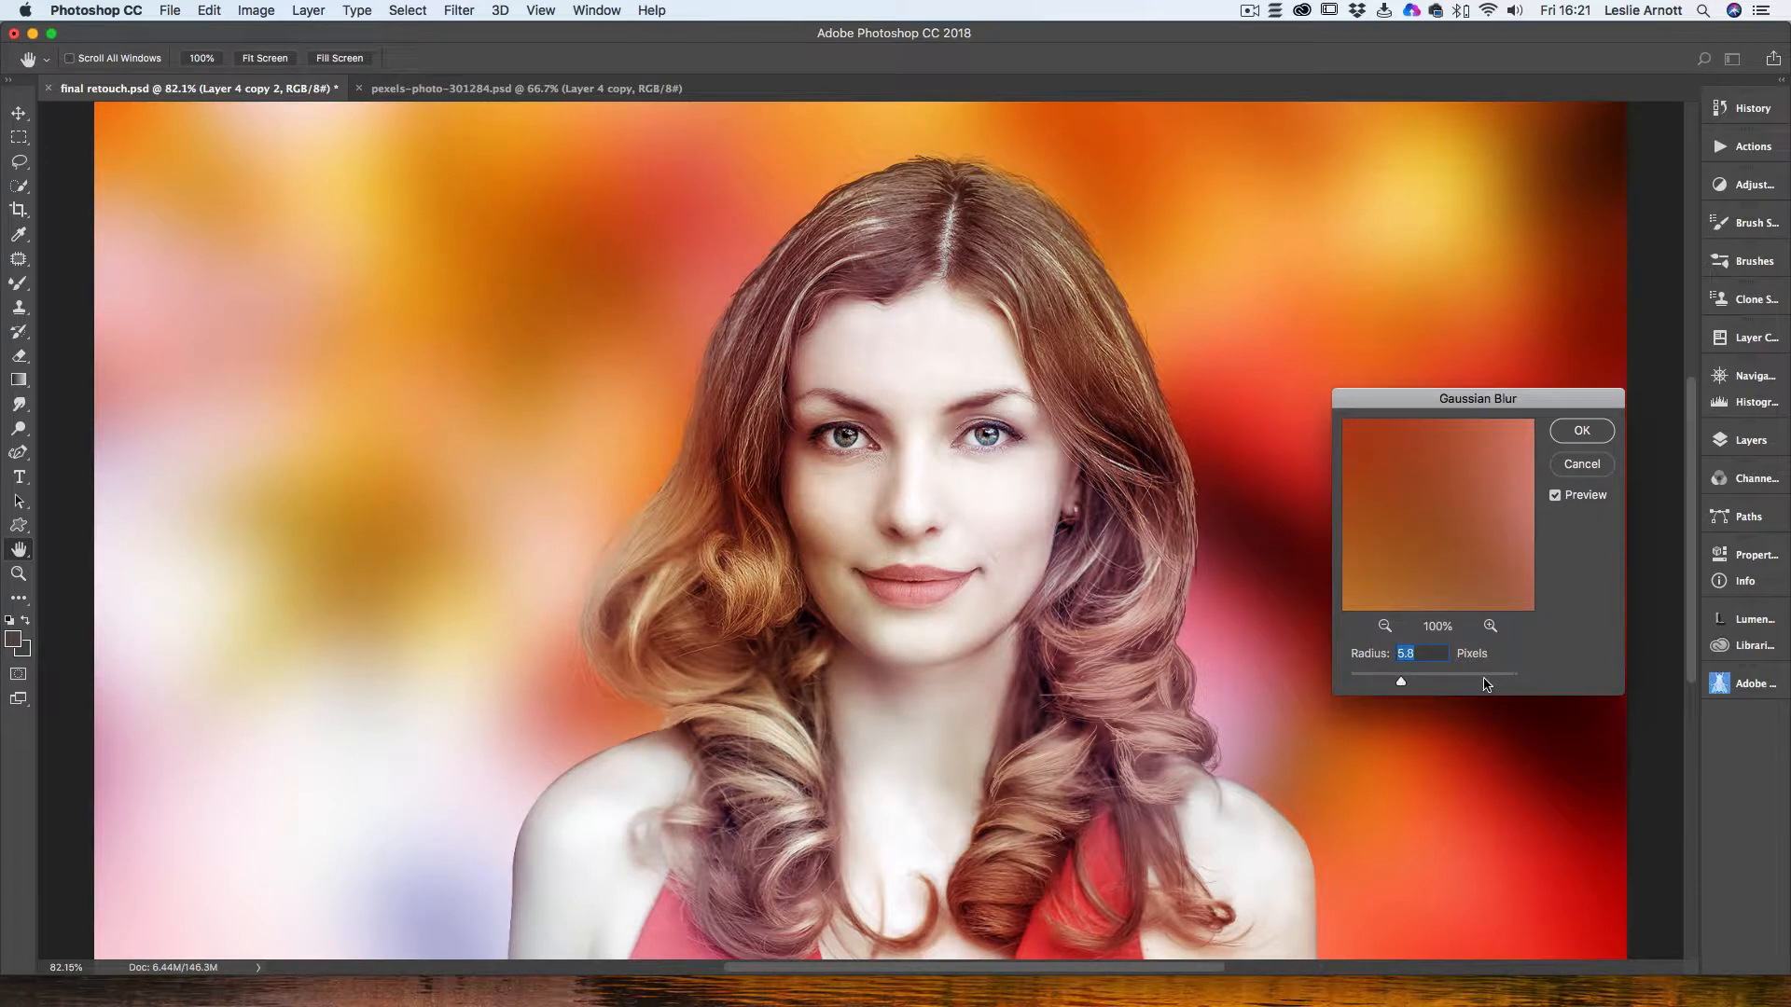
pyautogui.click(1582, 430)
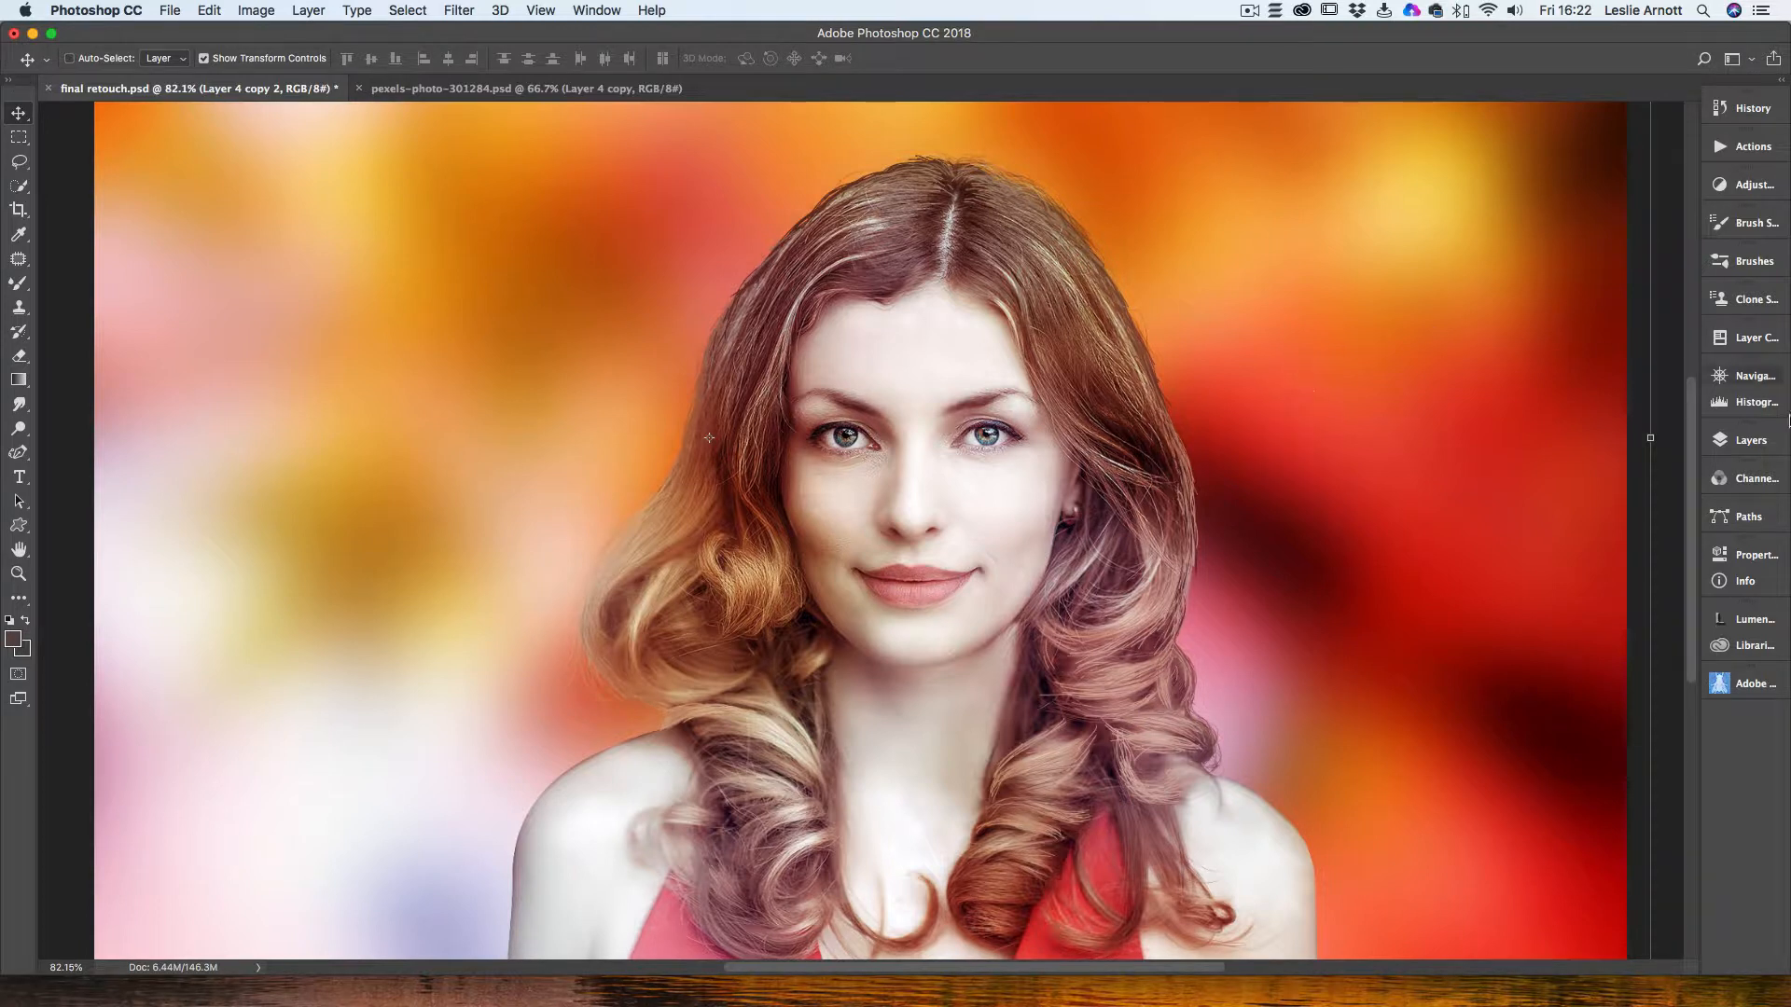
# Step: Reduce the opacity of the Soft Light overlay, Layer 4 copy 2, to about 78%
pyautogui.click(1752, 442)
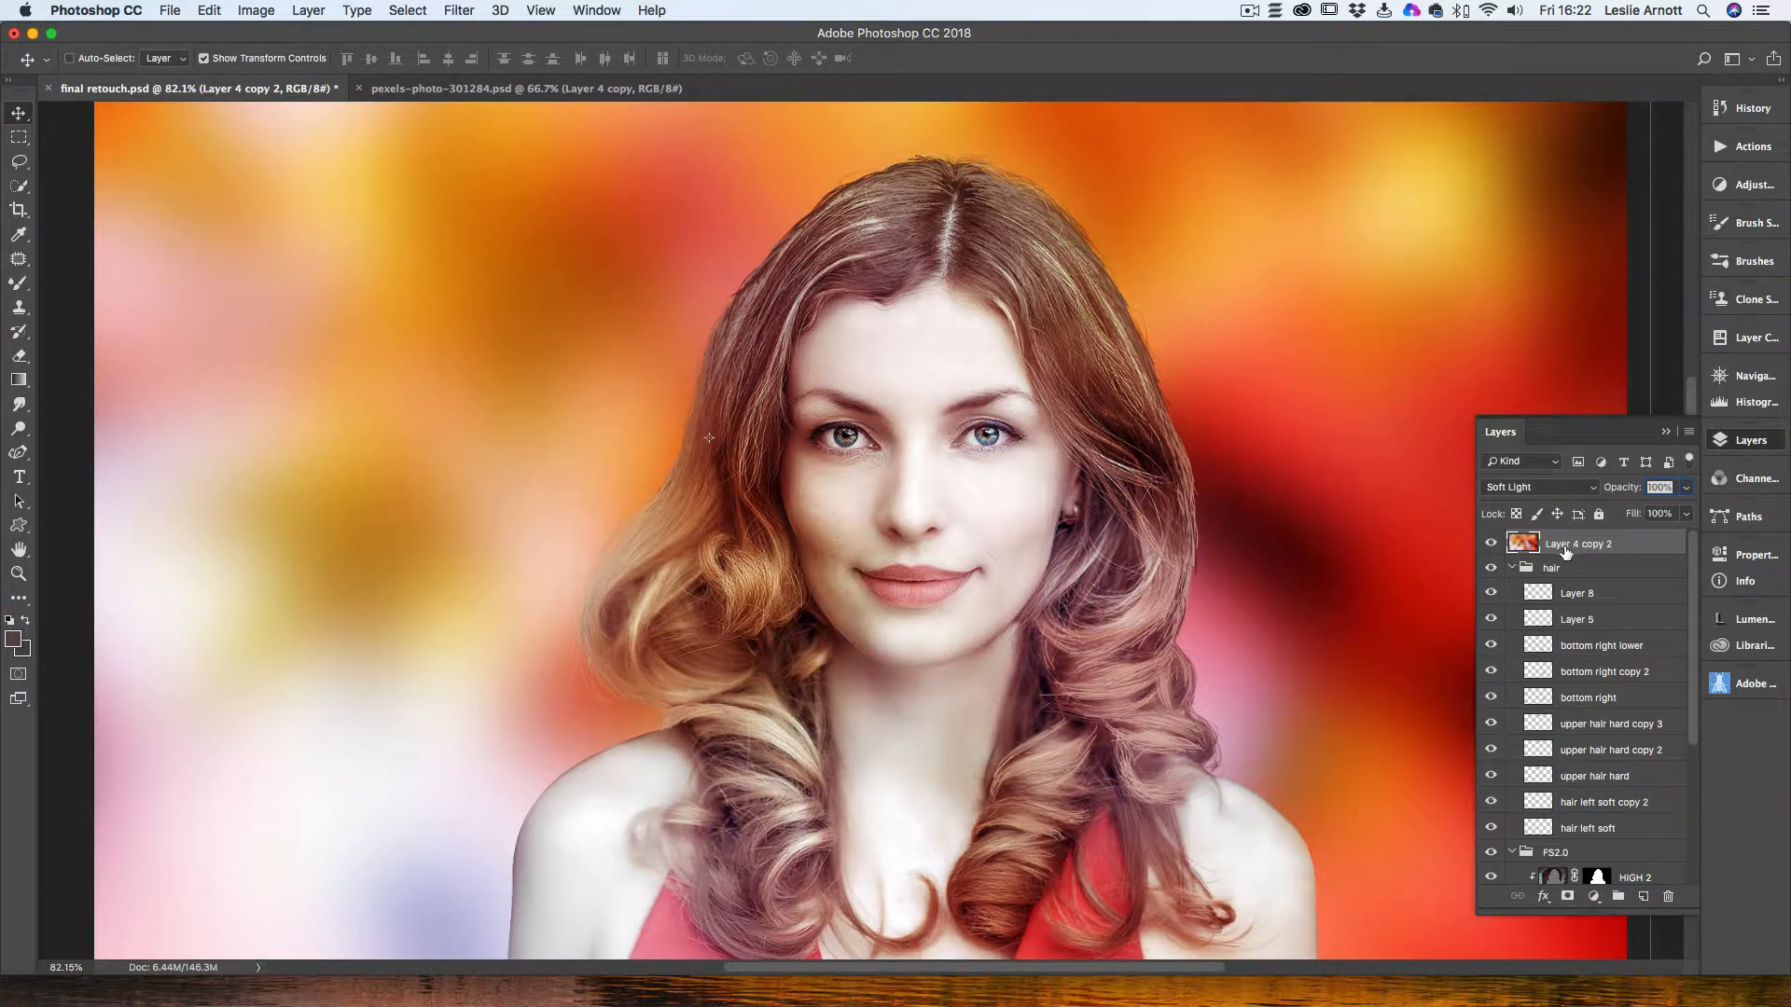
pyautogui.moveTo(1688, 489); pyautogui.dragTo(1637, 516)
pyautogui.moveTo(1661, 518); pyautogui.dragTo(1669, 518)
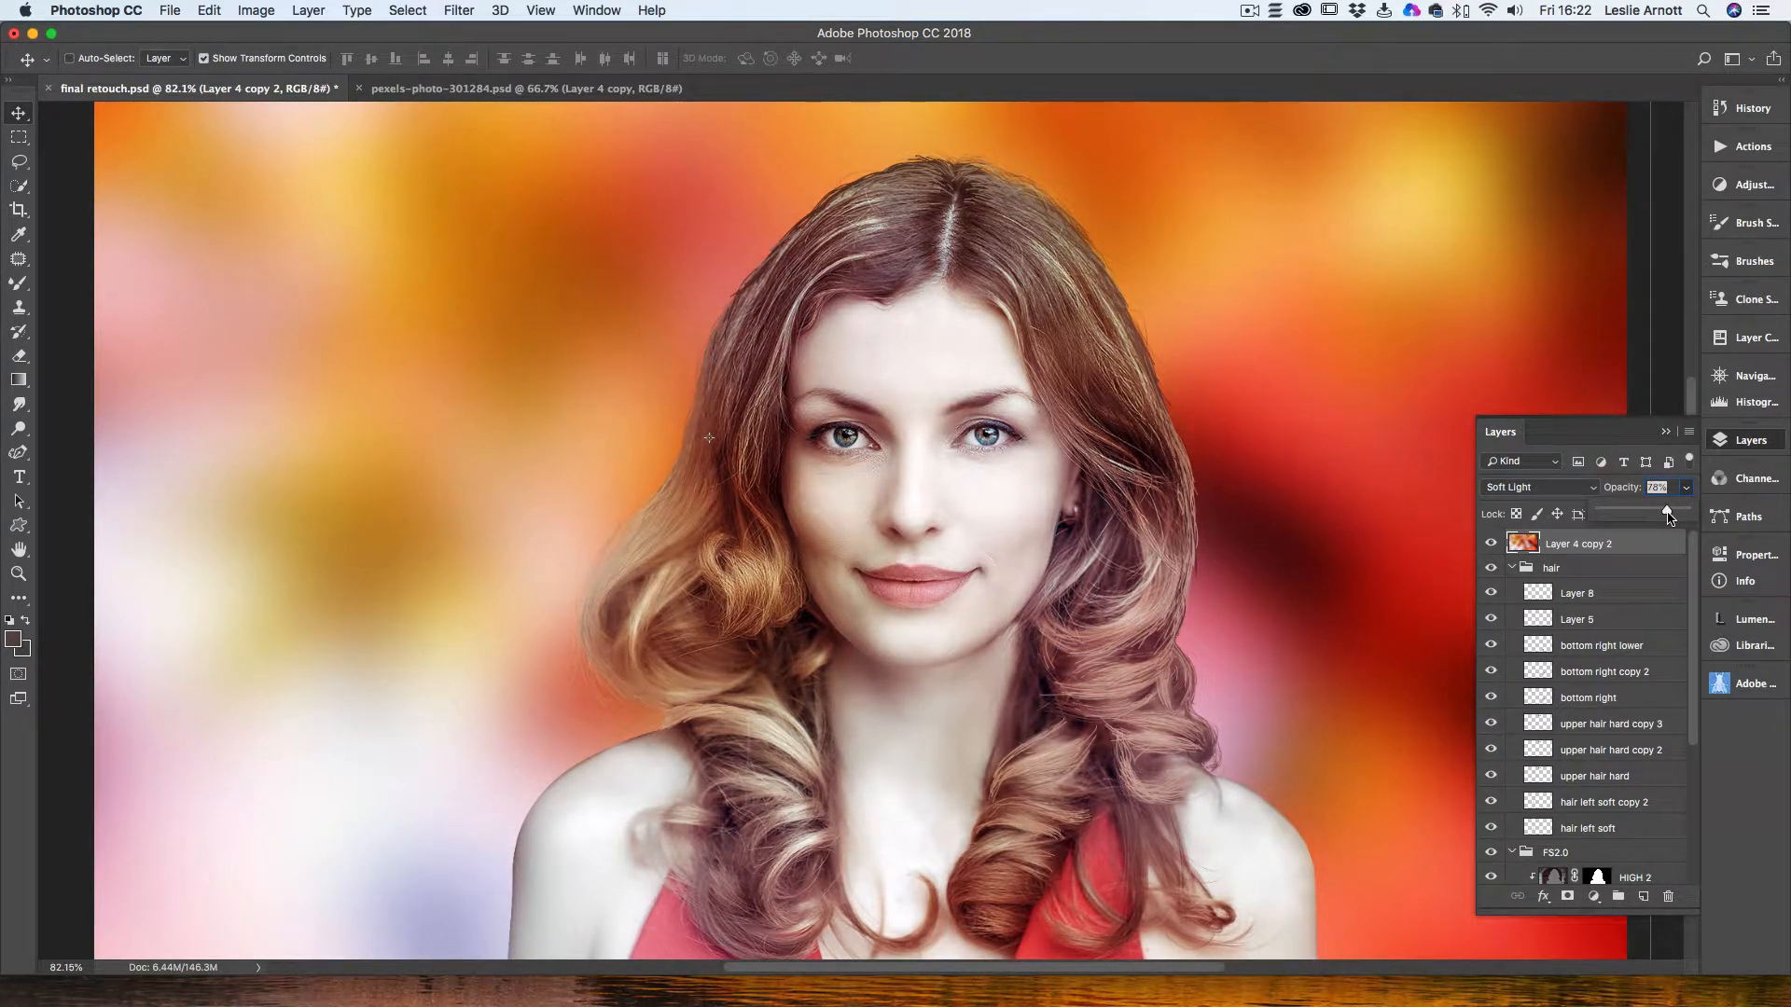
# Step: Shift the Soft Light overlay, Layer 4 copy 2, downward and to the left over the portrait to change how its colours fall
pyautogui.click(1355, 281)
pyautogui.click(1294, 330)
pyautogui.moveTo(1295, 330); pyautogui.dragTo(1307, 505)
# Step: Free-transform Layer 4 copy 2 to about 107.64% width and 110.78% height so it covers the whole canvas
pyautogui.hotkey('ctrl', 't')
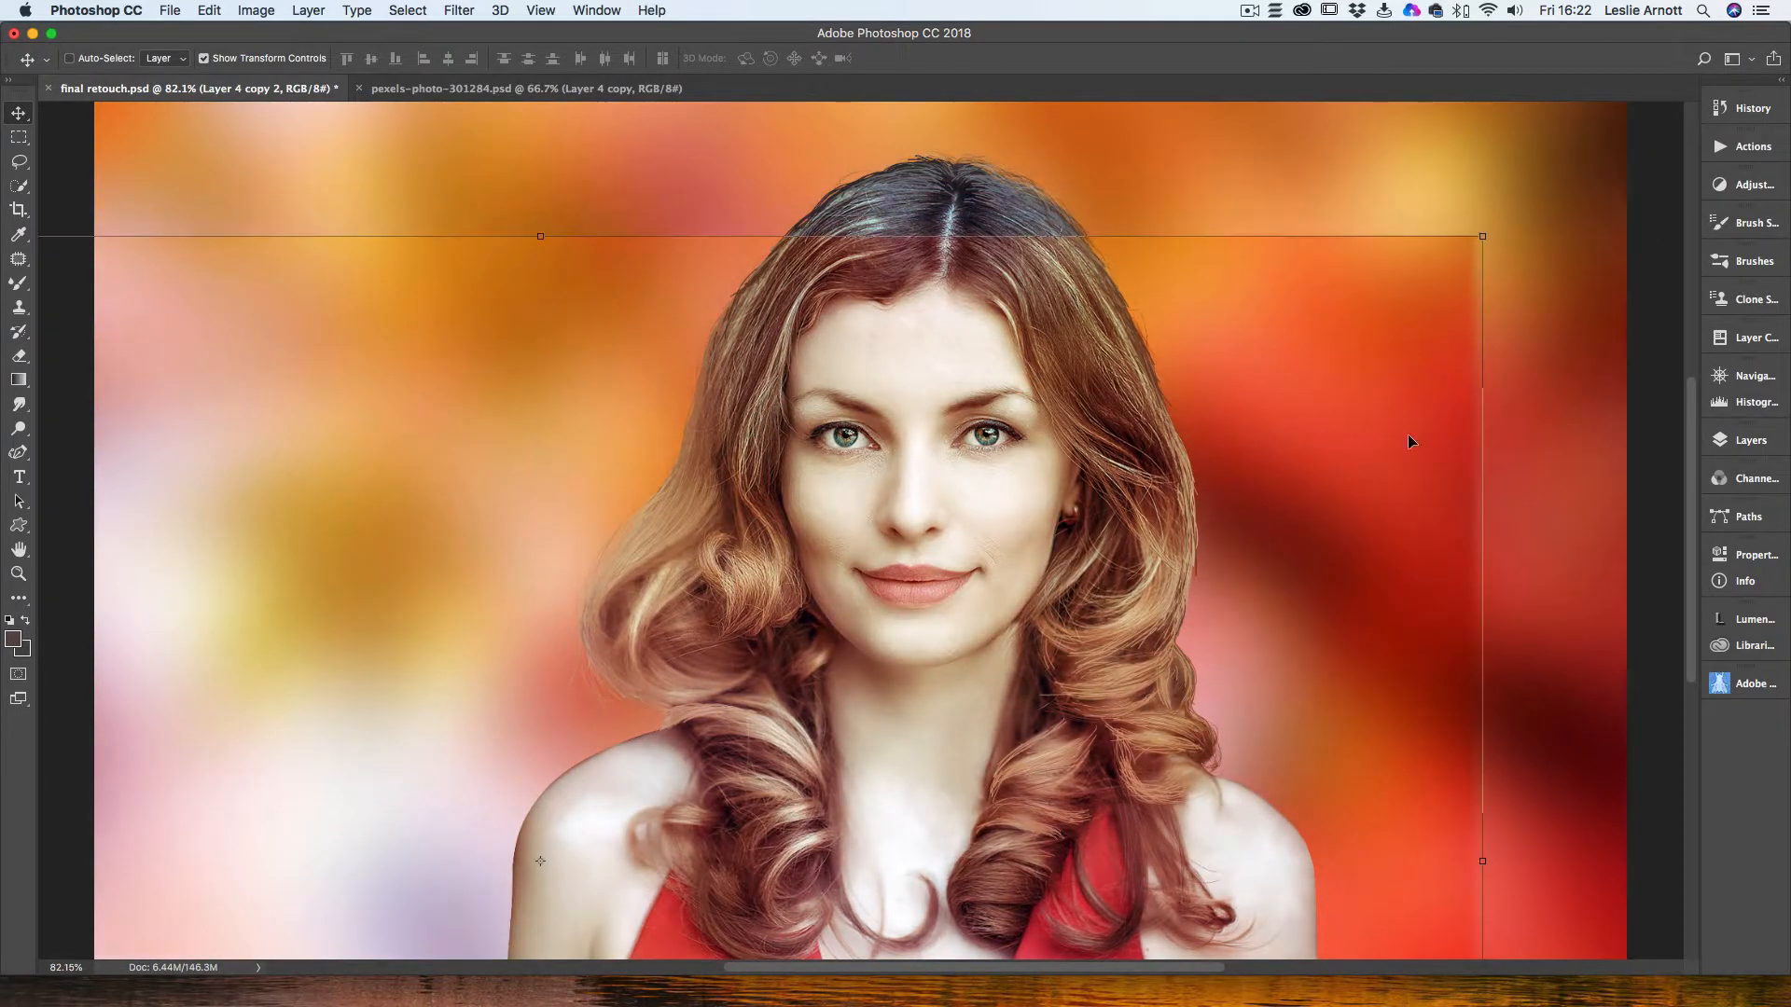
pyautogui.moveTo(1493, 231); pyautogui.dragTo(1625, 141)
pyautogui.scroll(3, 1424, 265)
pyautogui.scroll(-3, 1423, 265)
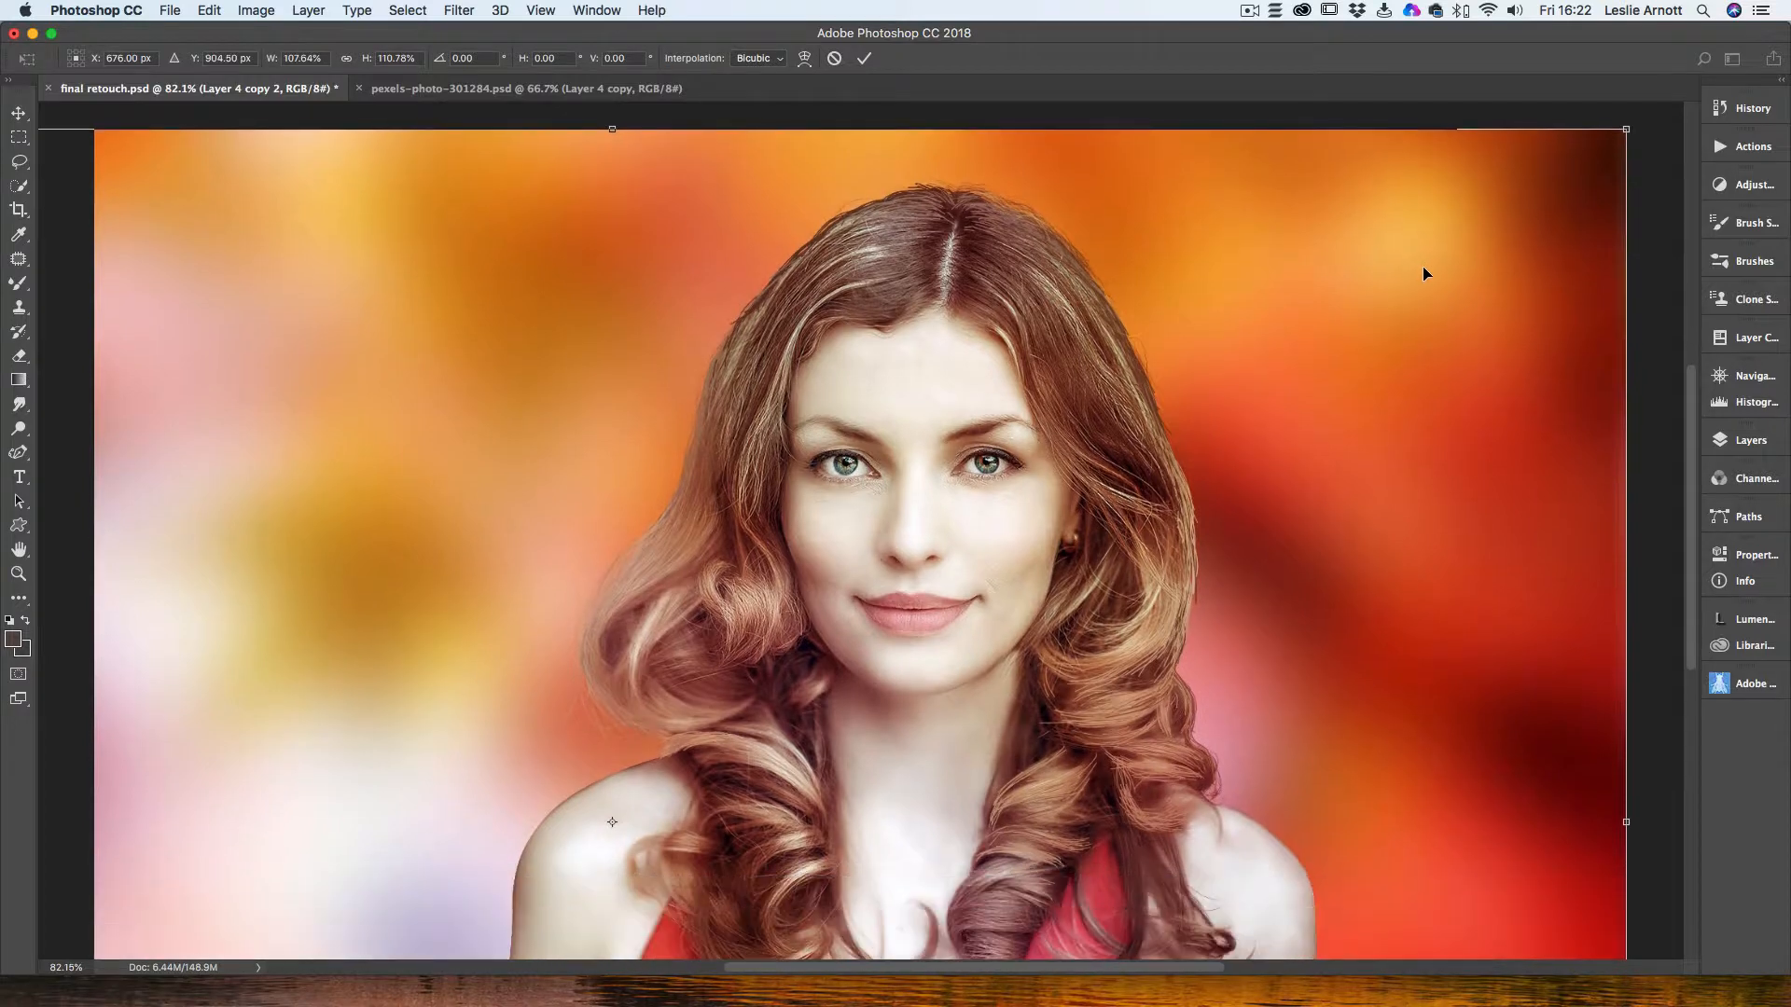
pyautogui.scroll(-4, 1423, 267)
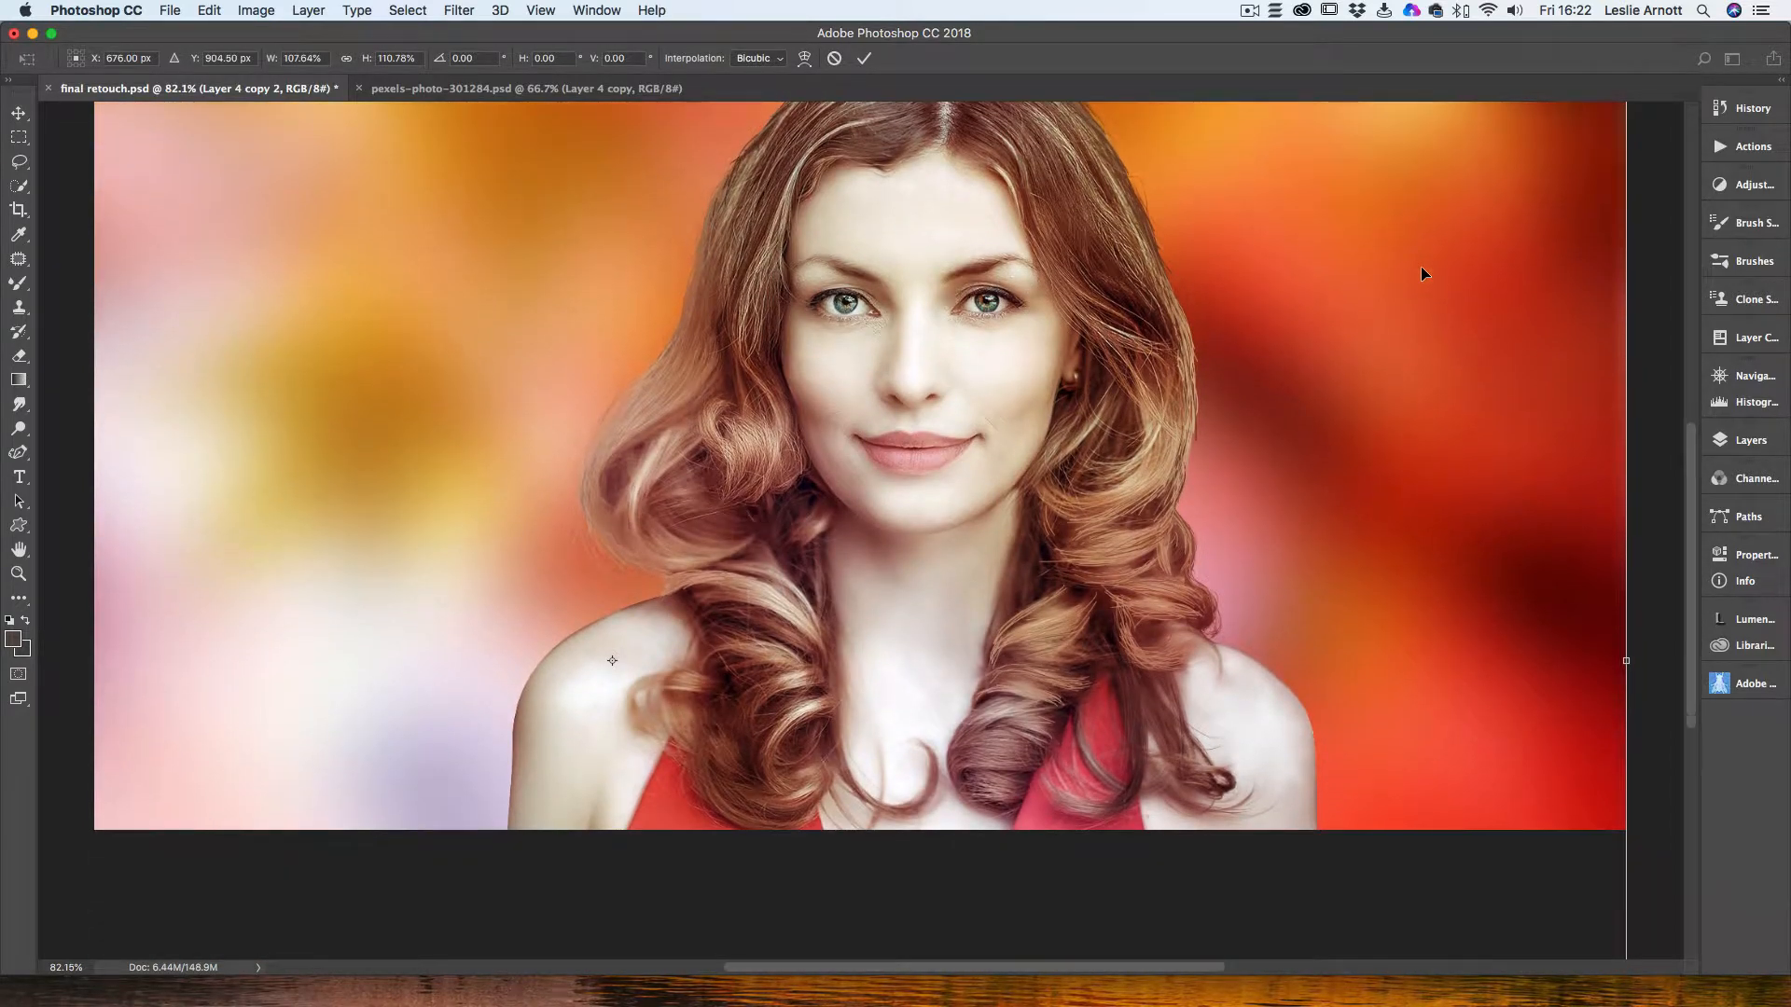
pyautogui.scroll(4, 1421, 269)
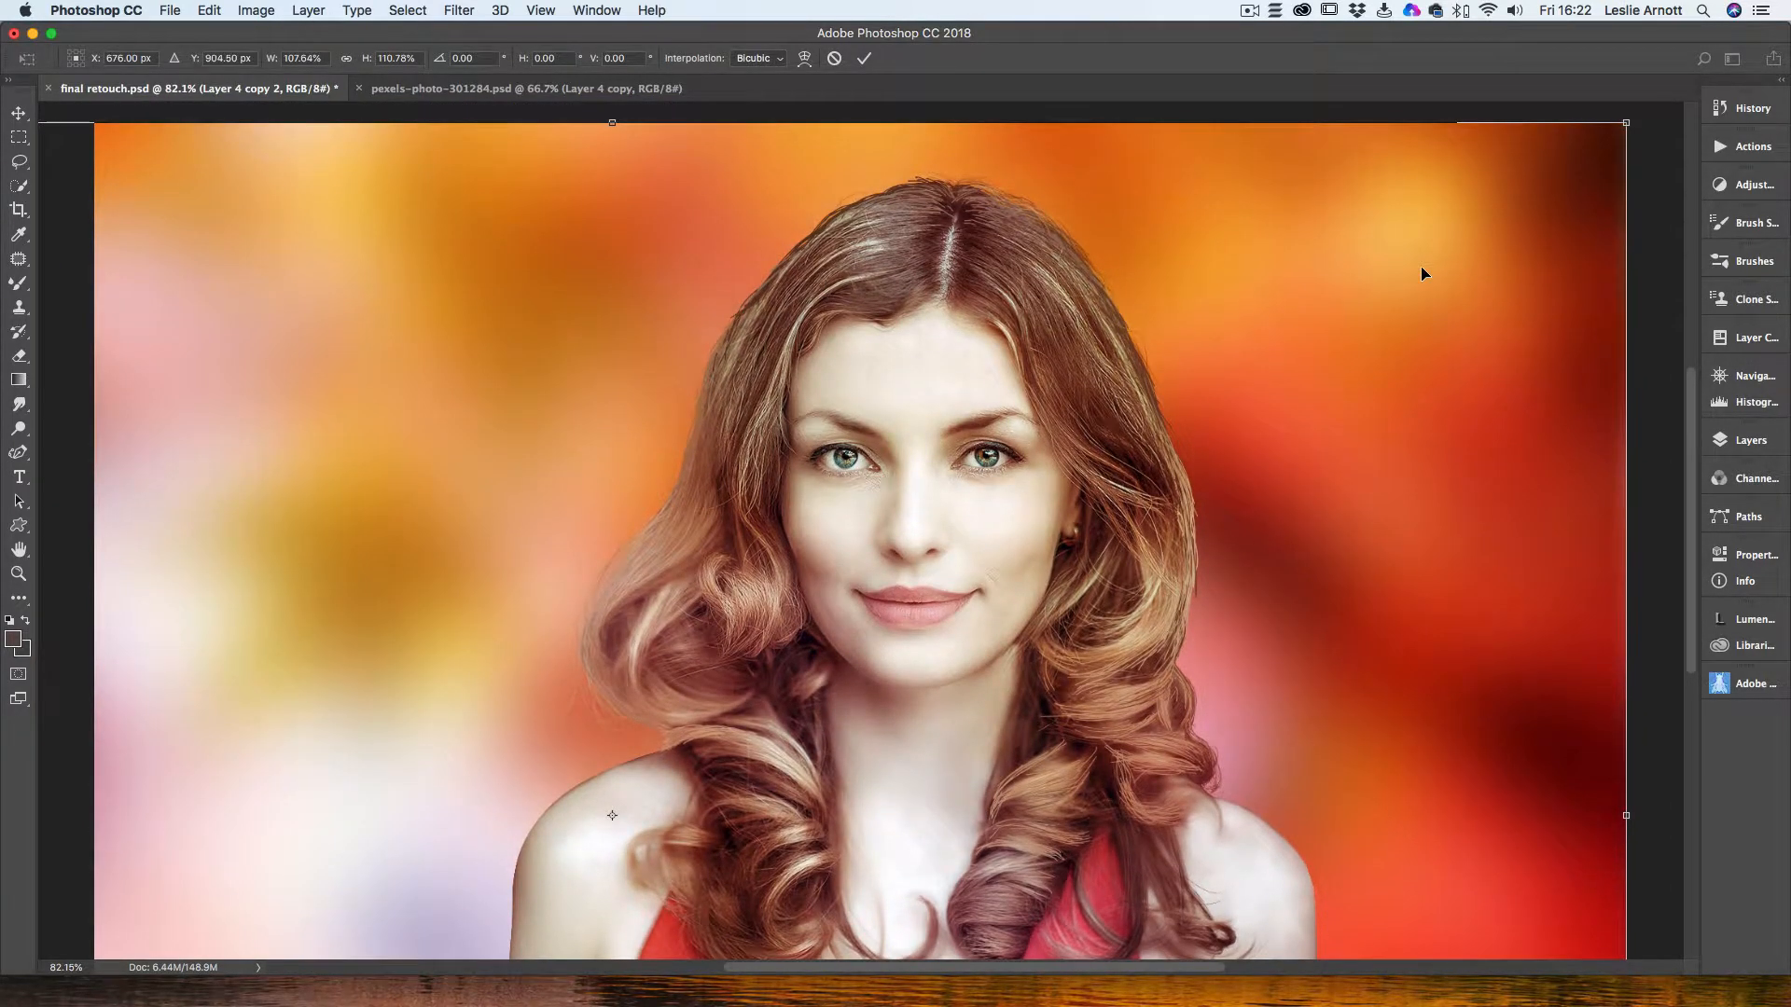
pyautogui.press('Return')
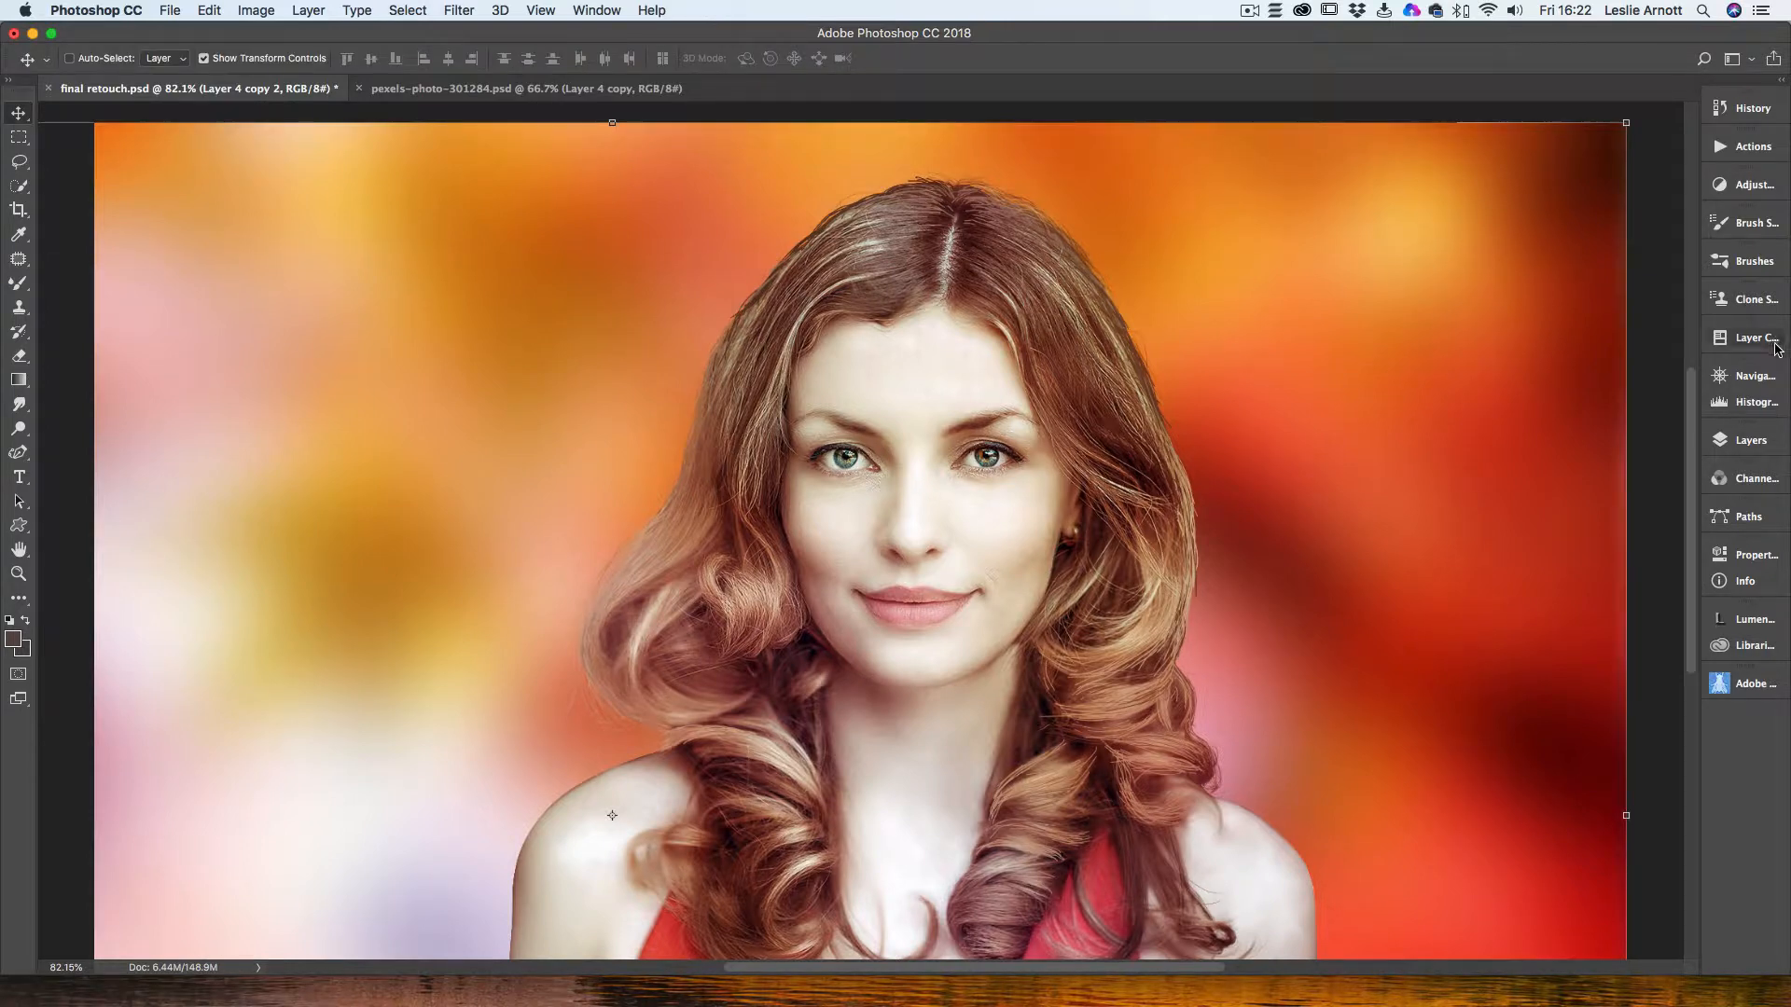
# Step: Toggle the visibility of Layer 4 copy 2 to compare the portrait with and without the tint, and inspect the full image
pyautogui.click(1746, 440)
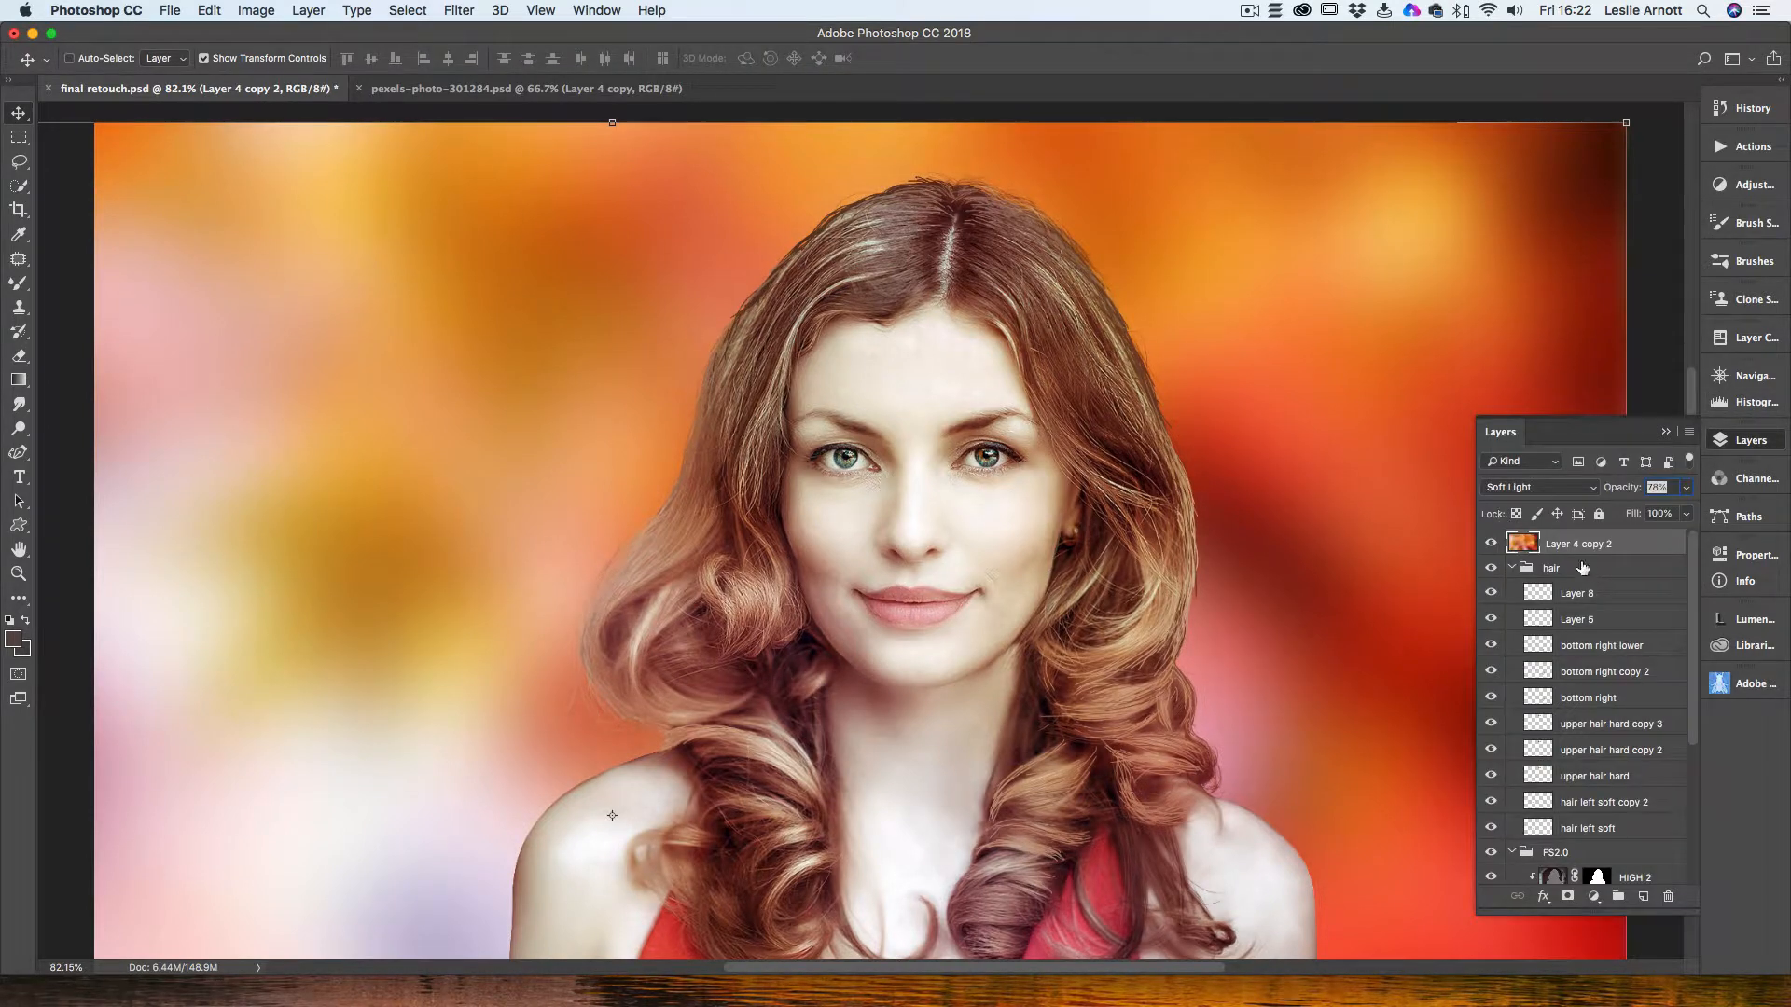
pyautogui.click(1491, 543)
pyautogui.click(1491, 543)
pyautogui.click(1665, 435)
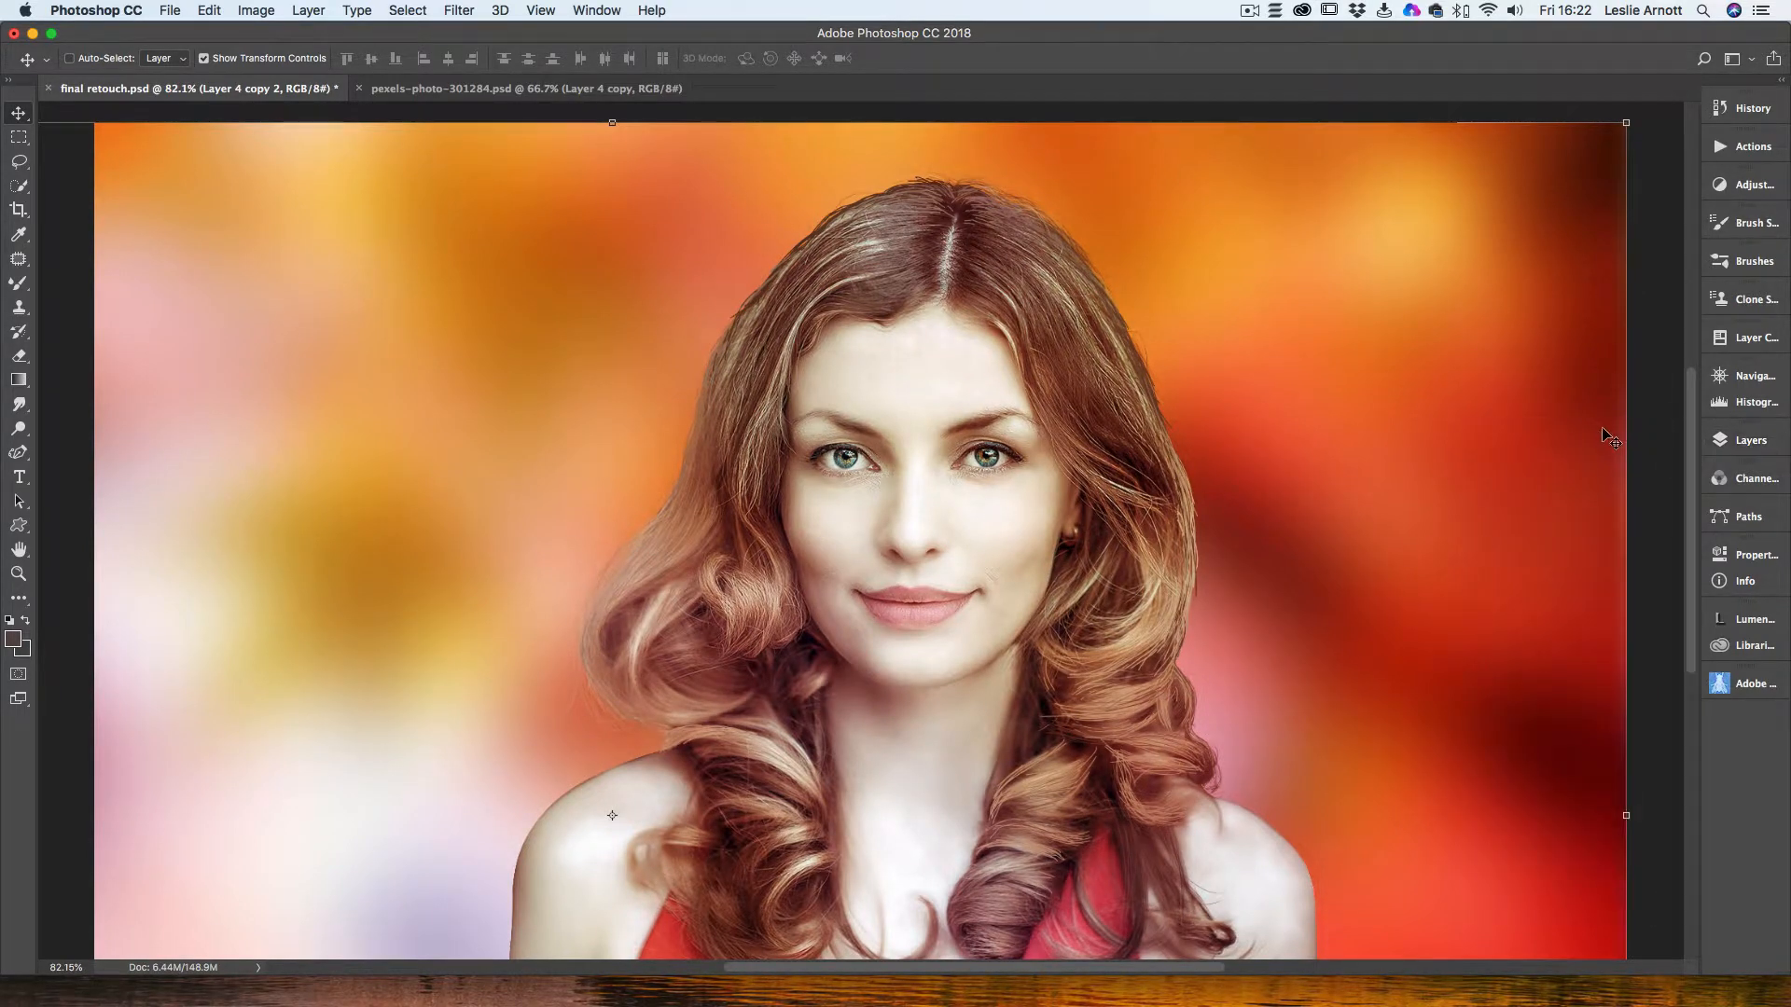
pyautogui.scroll(-2, 1406, 524)
pyautogui.scroll(-1, 1395, 517)
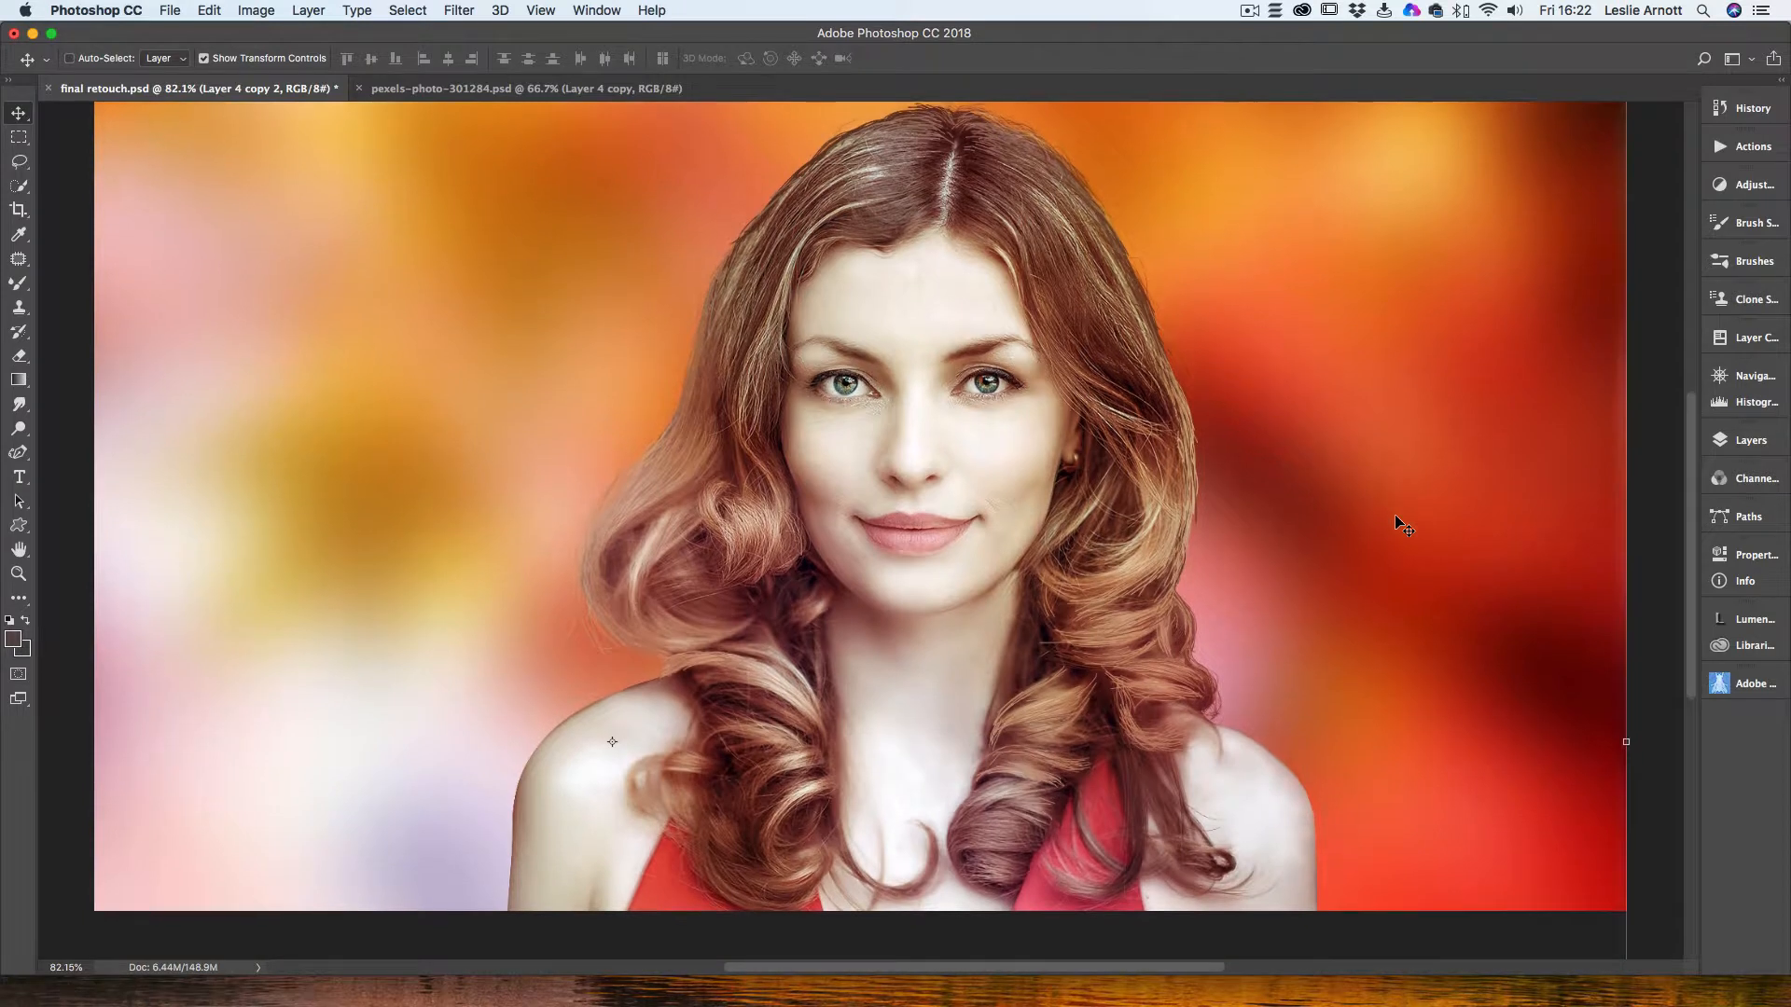
pyautogui.scroll(1, 1395, 517)
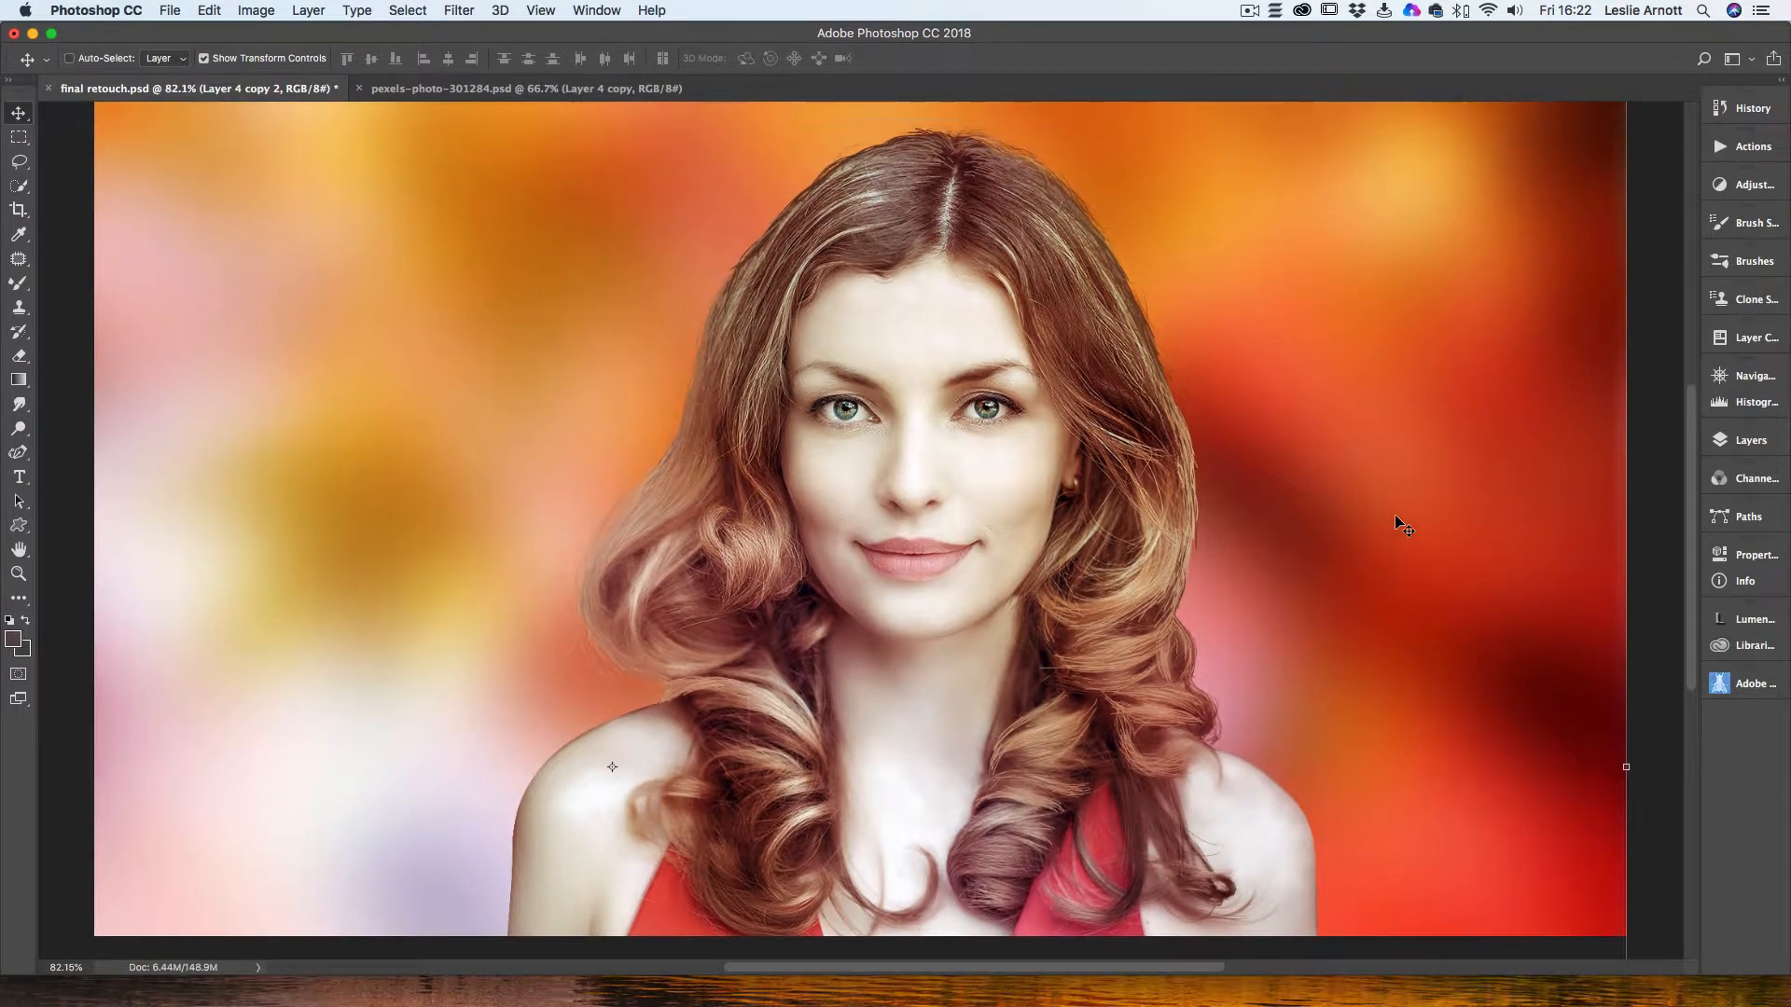
# Step: Lower the opacity of Layer 4 copy 2 to about 68% and check the tint across the portrait
pyautogui.click(1772, 456)
pyautogui.click(1686, 487)
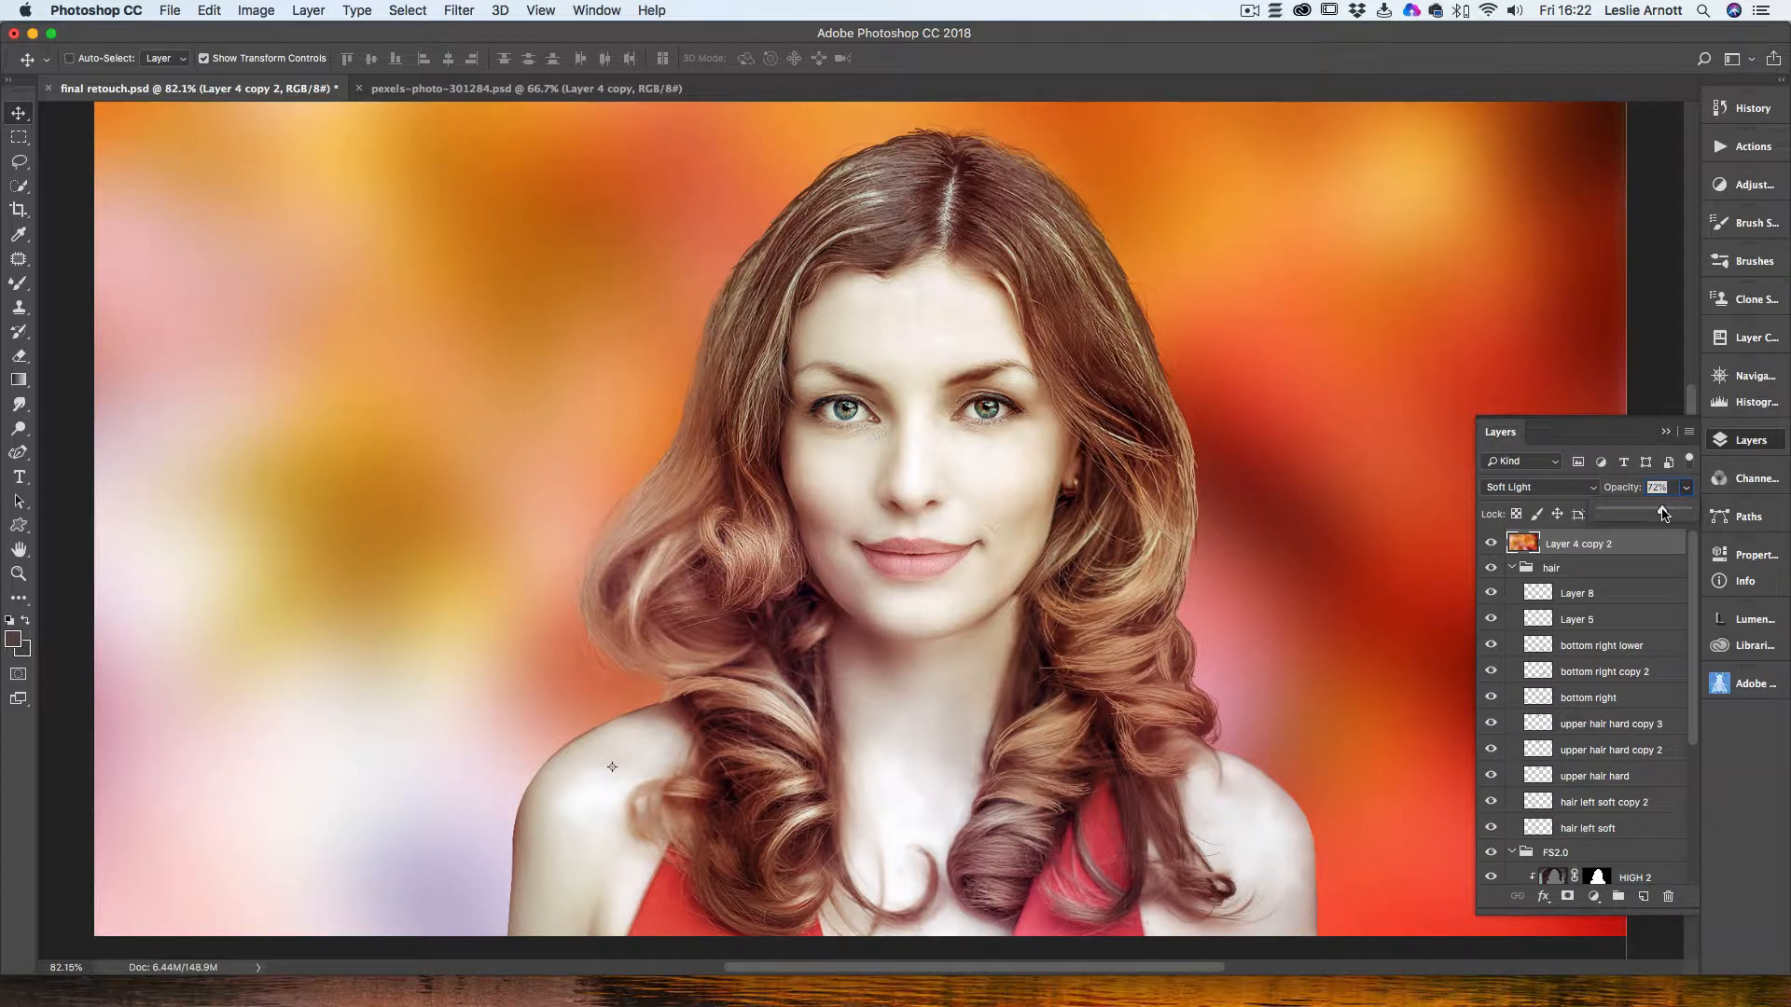
pyautogui.moveTo(1669, 491); pyautogui.dragTo(1666, 434)
pyautogui.click(1666, 432)
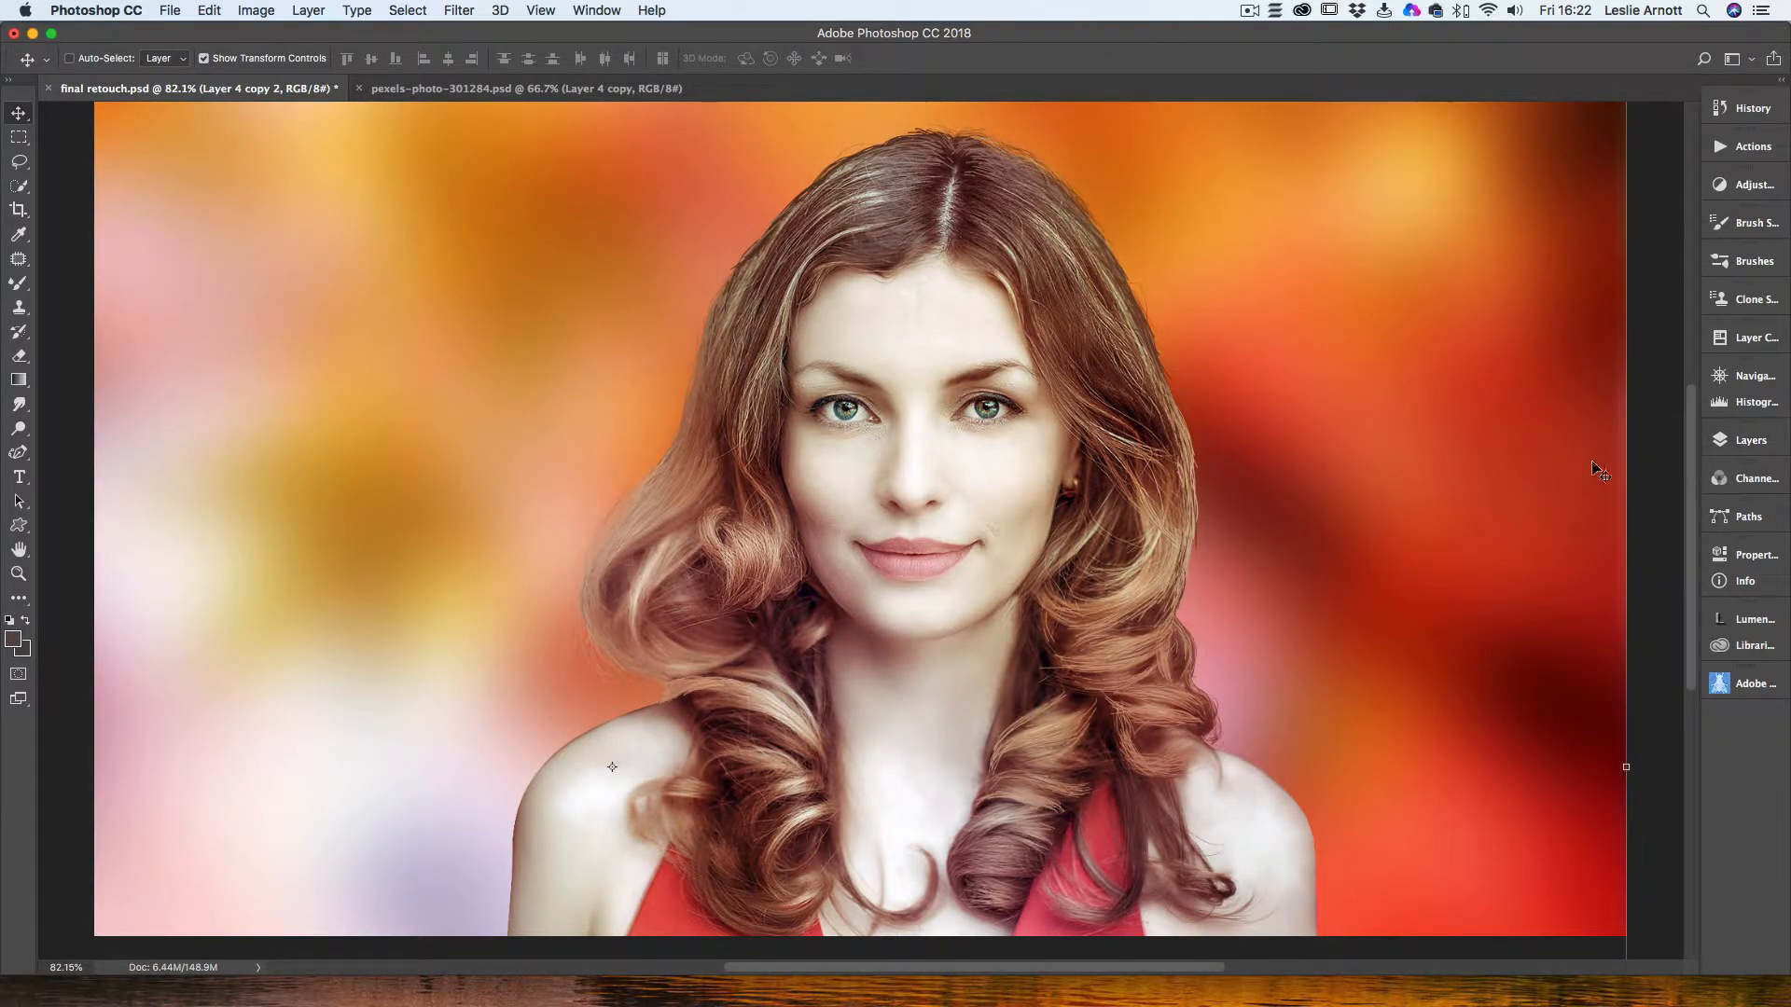
pyautogui.scroll(-1, 1527, 475)
pyautogui.scroll(2, 1500, 480)
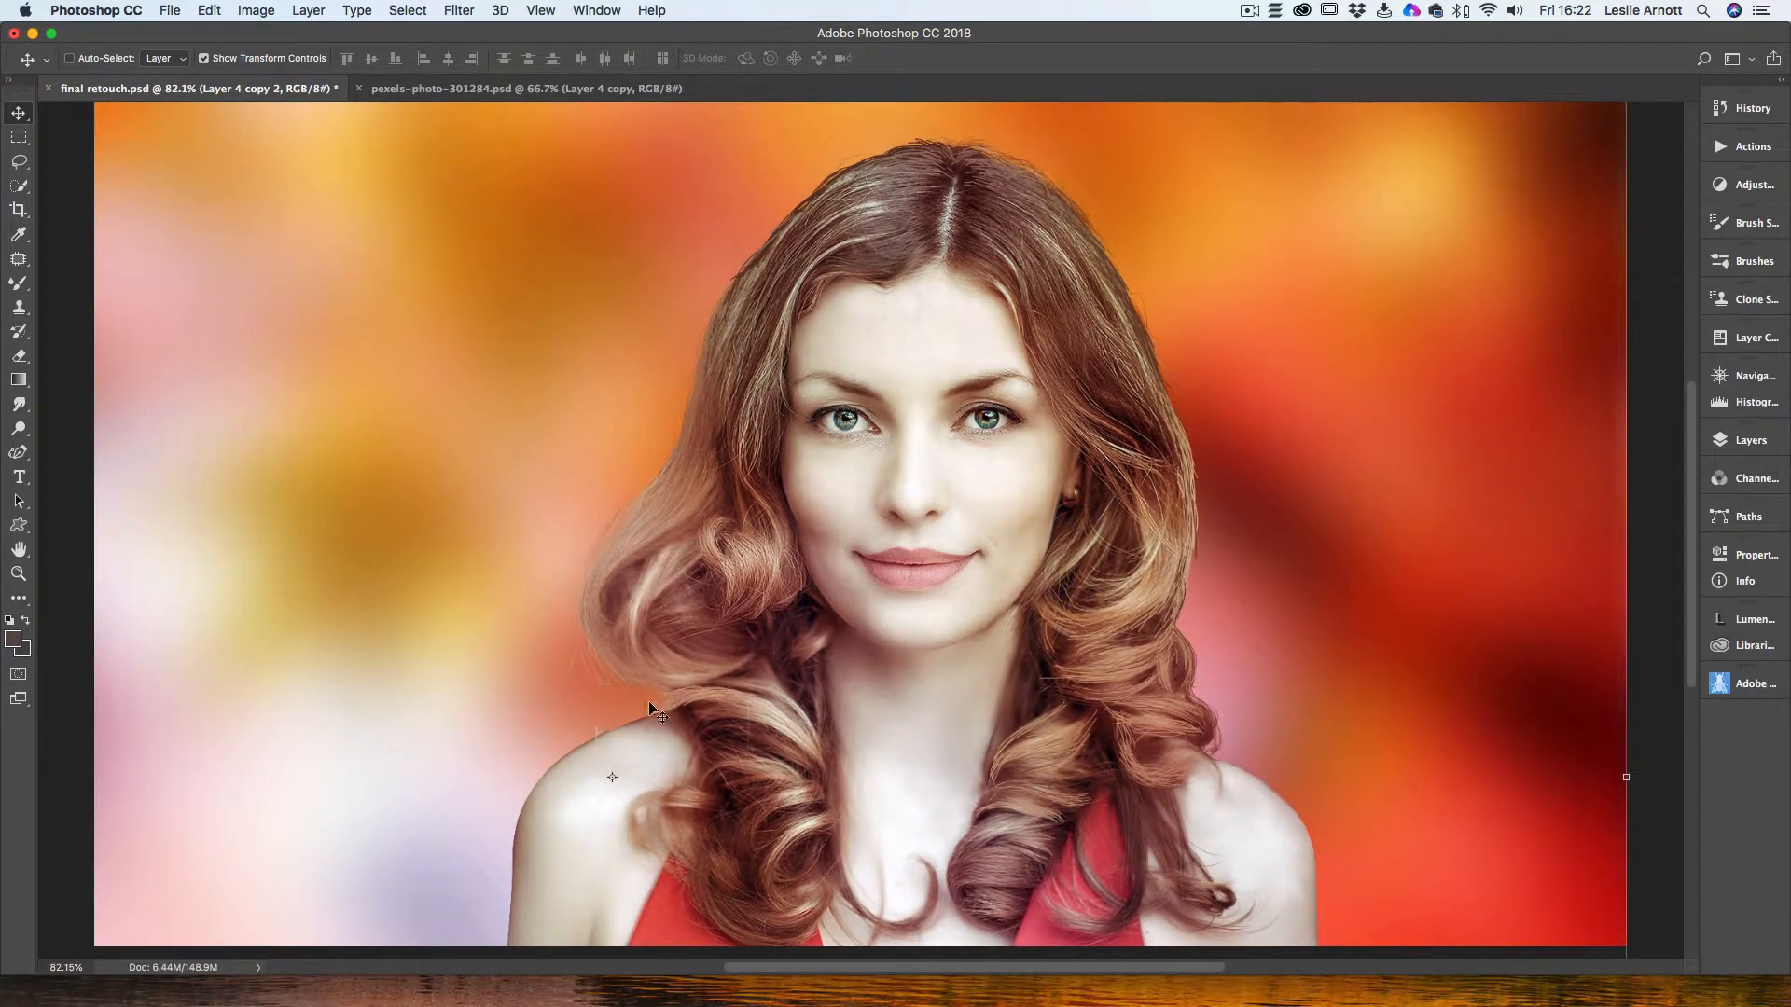
# Step: Make the Background layer visible and group all layers from Layer 4 copy up to Layer 4 copy 2
pyautogui.click(1737, 444)
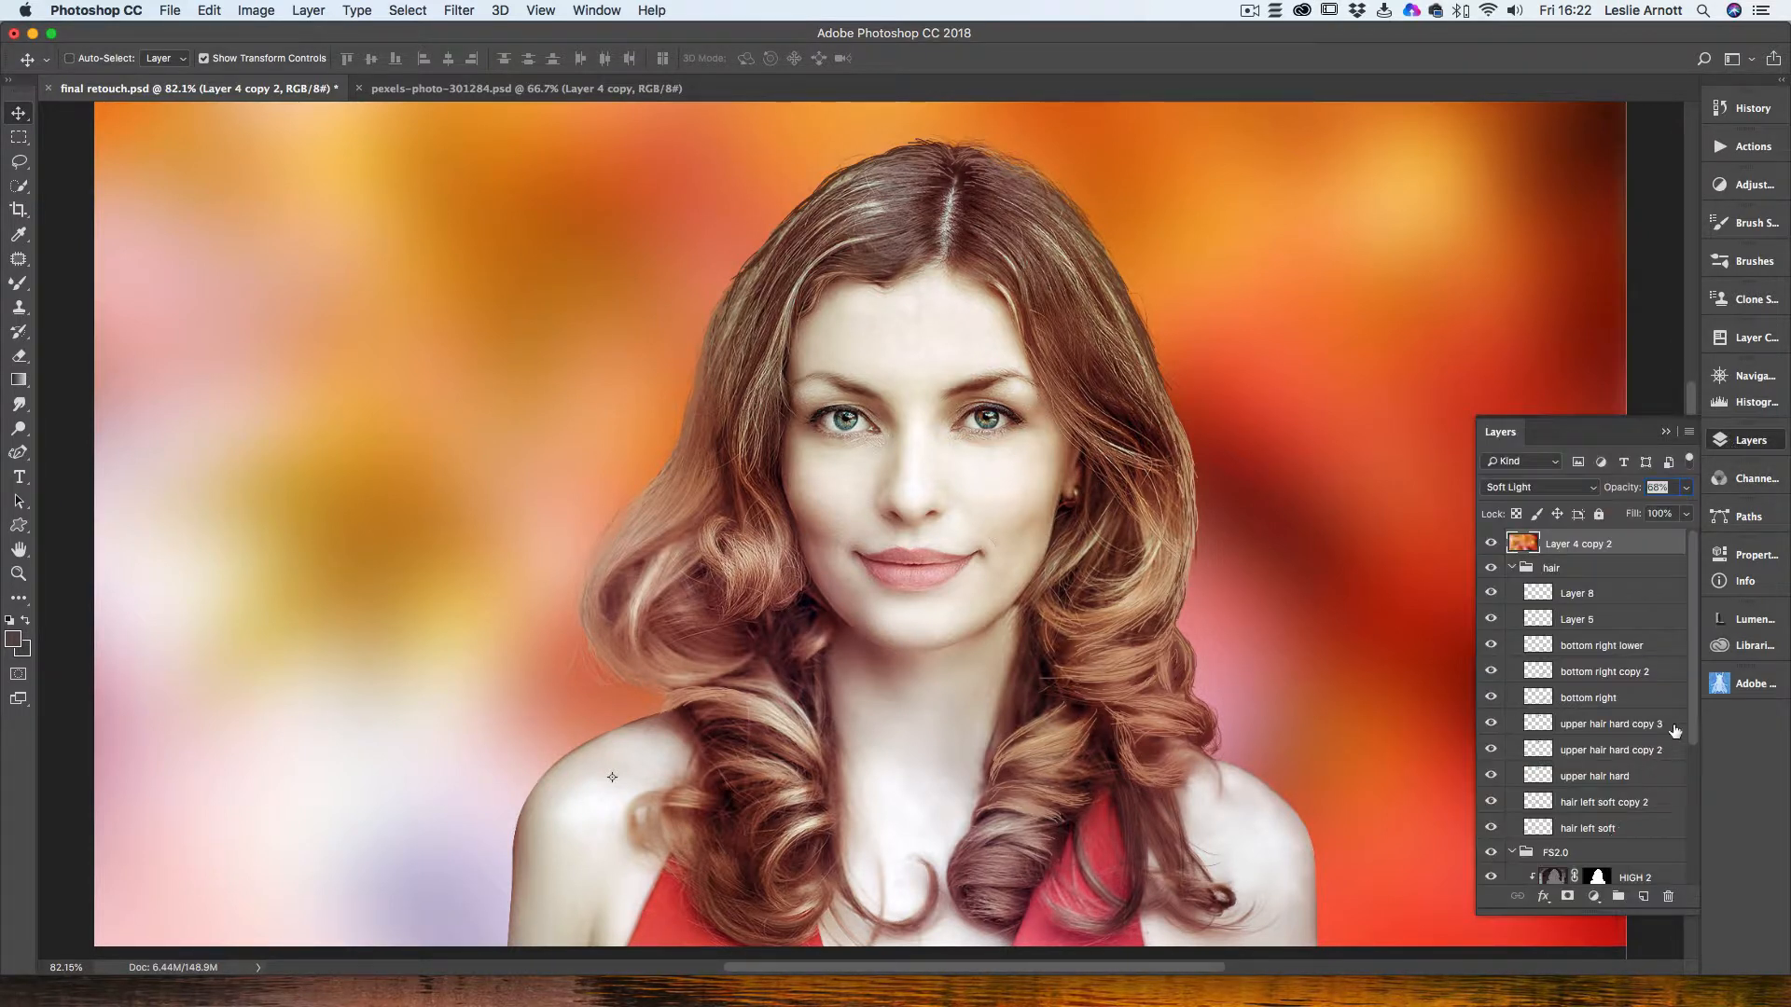
pyautogui.moveTo(1688, 718); pyautogui.dragTo(1688, 877)
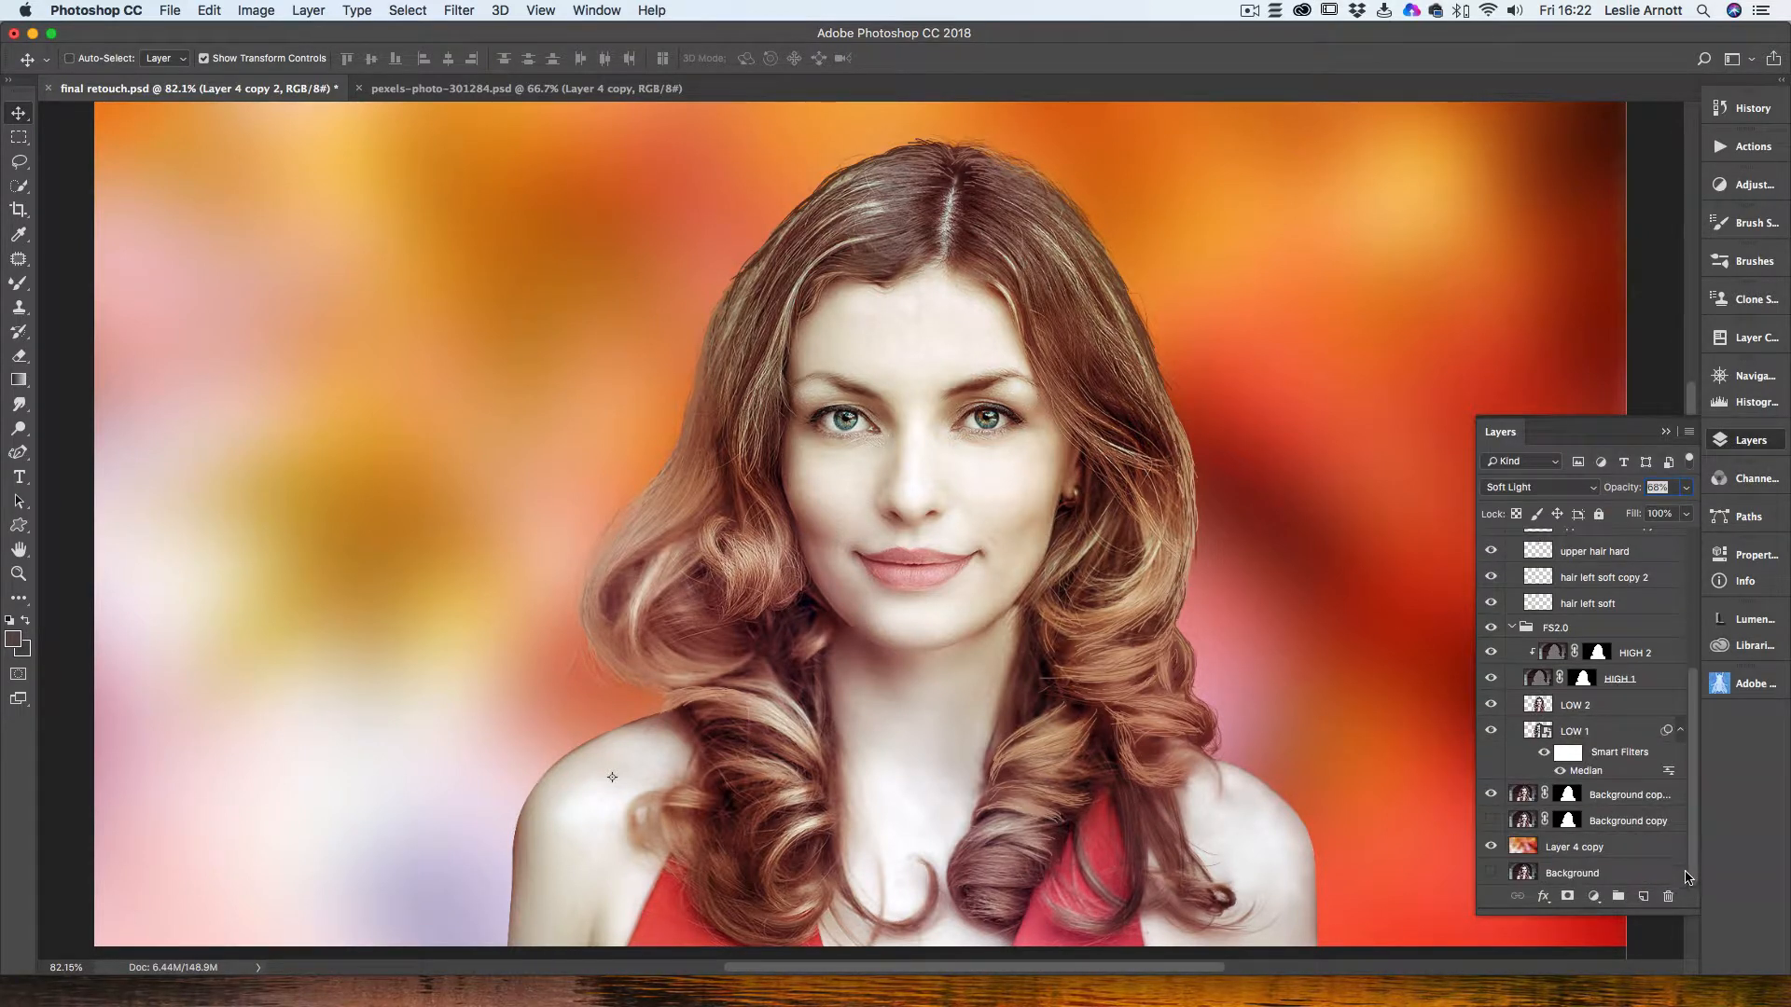
pyautogui.click(1489, 872)
pyautogui.click(1568, 851)
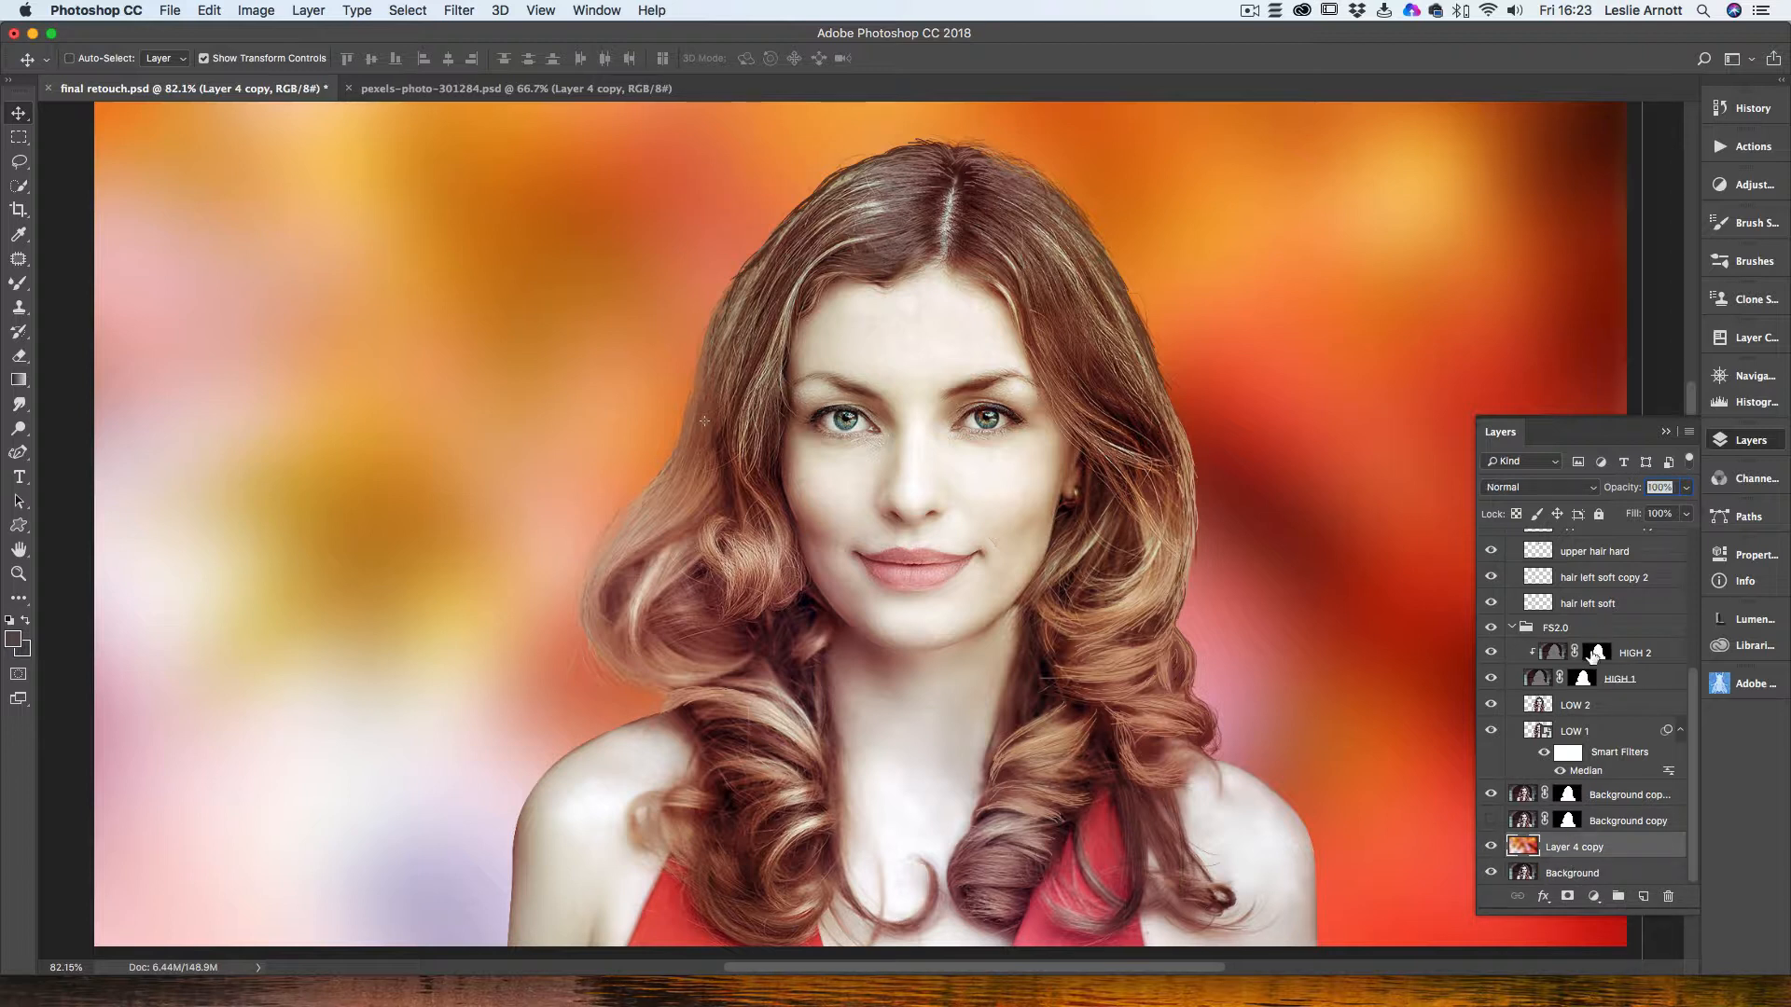
pyautogui.scroll(5, 1591, 657)
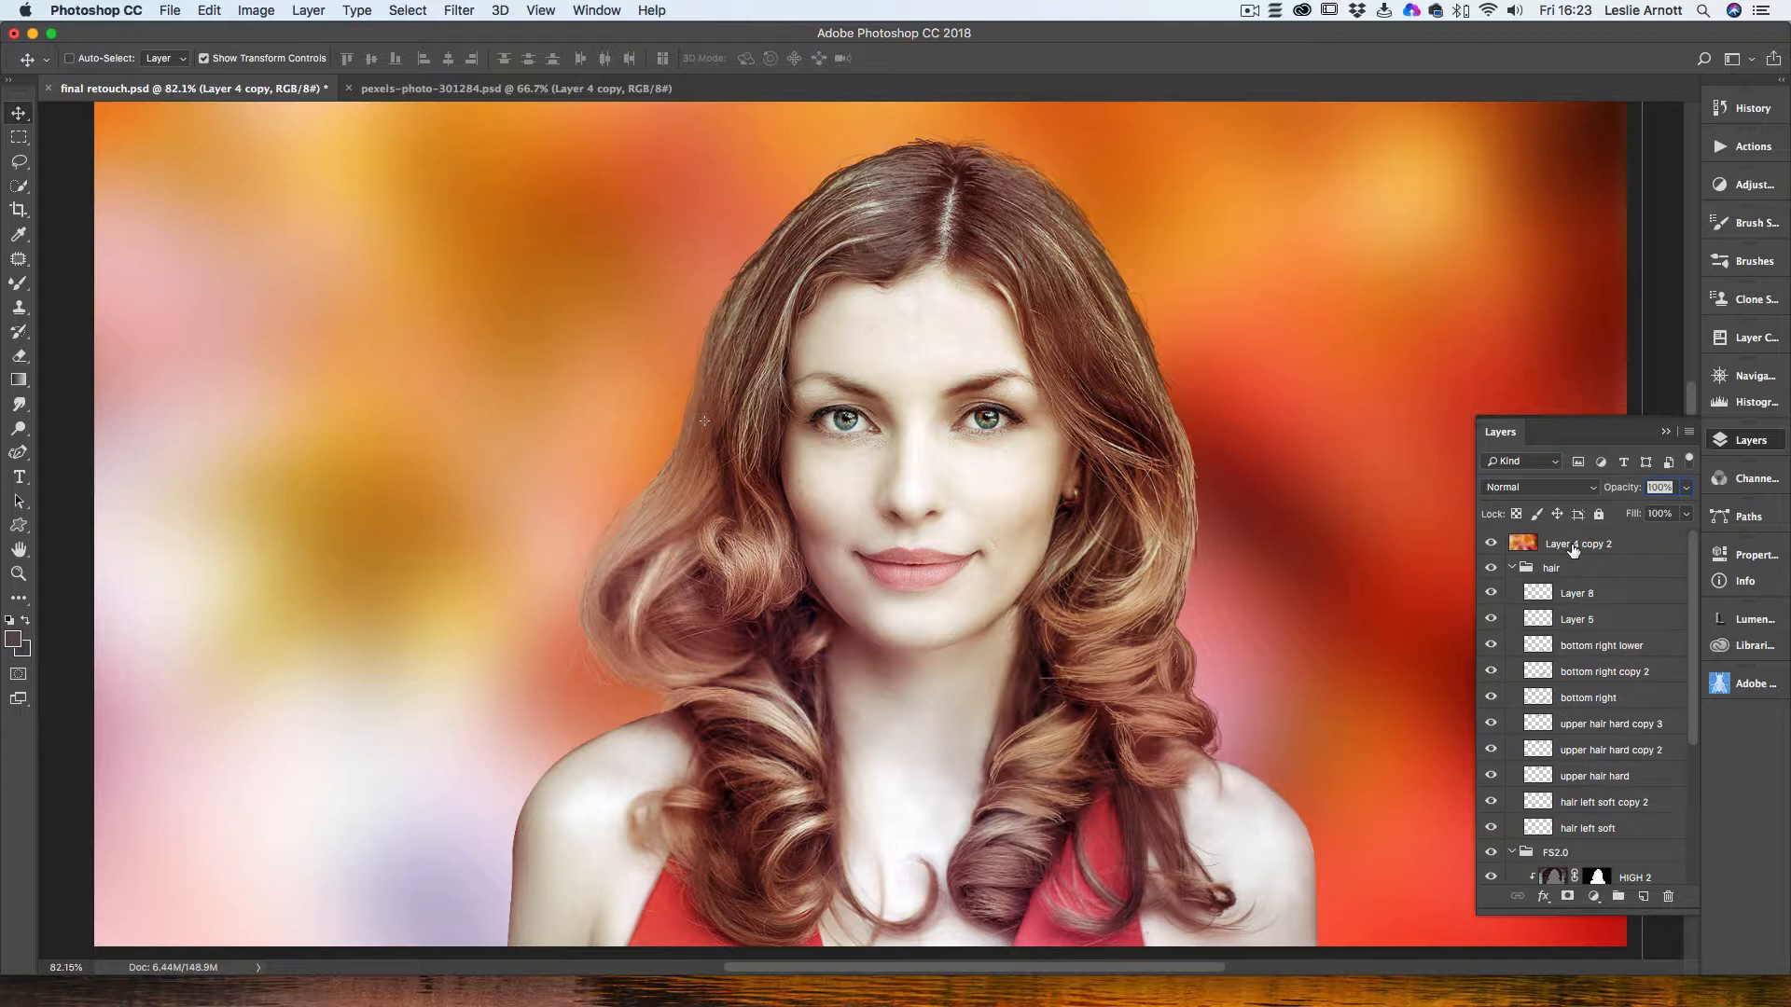
pyautogui.keyDown('shift'); pyautogui.click(1573, 550); pyautogui.keyUp('shift')
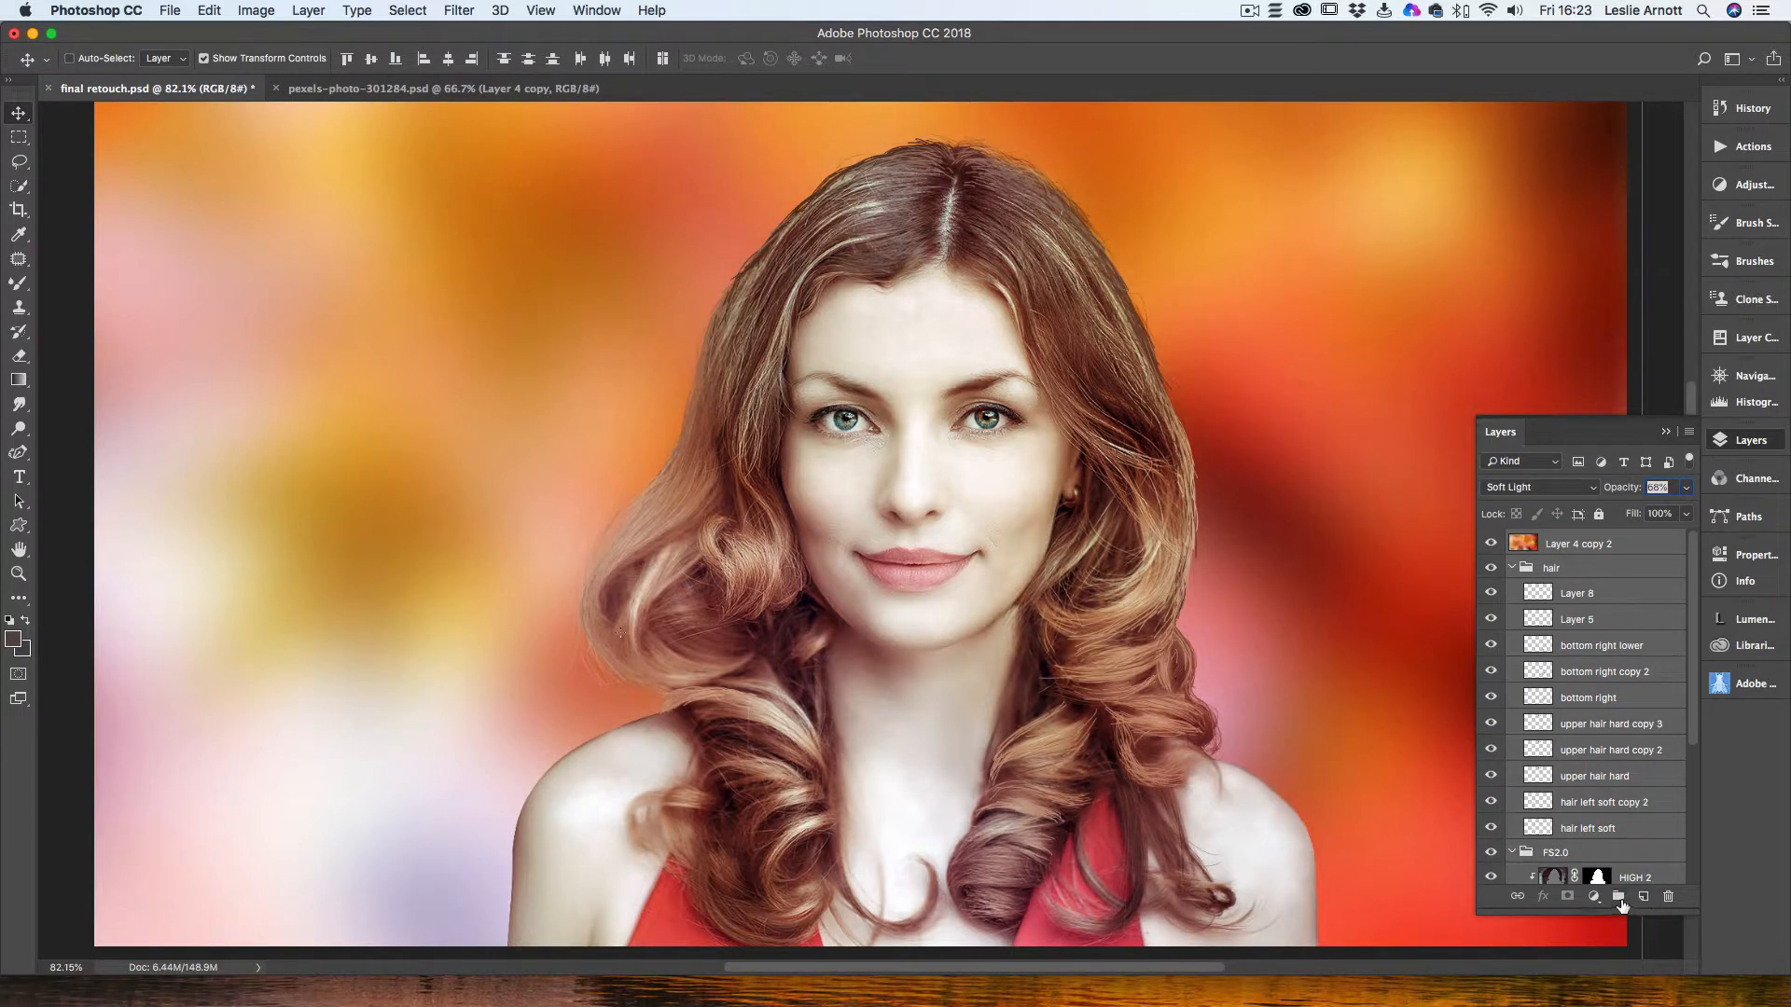
pyautogui.click(1620, 900)
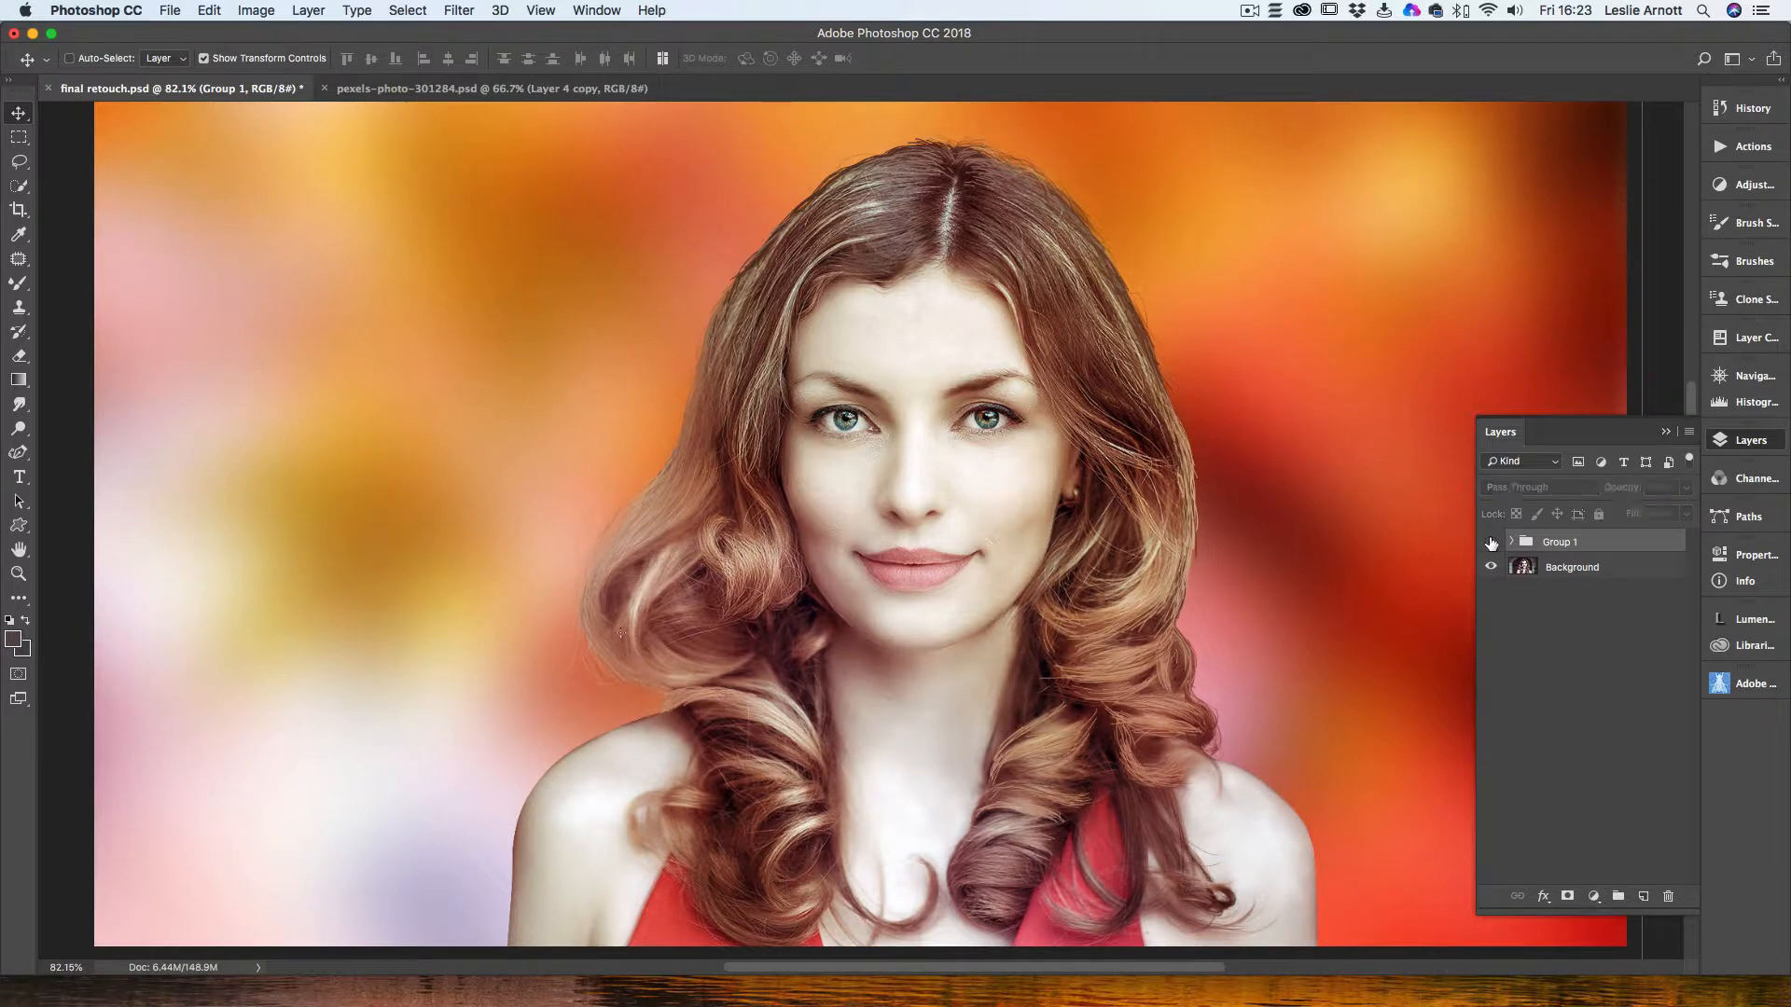
# Step: Toggle the visibility of the new group to compare the original photo with the finished composite
pyautogui.click(1491, 542)
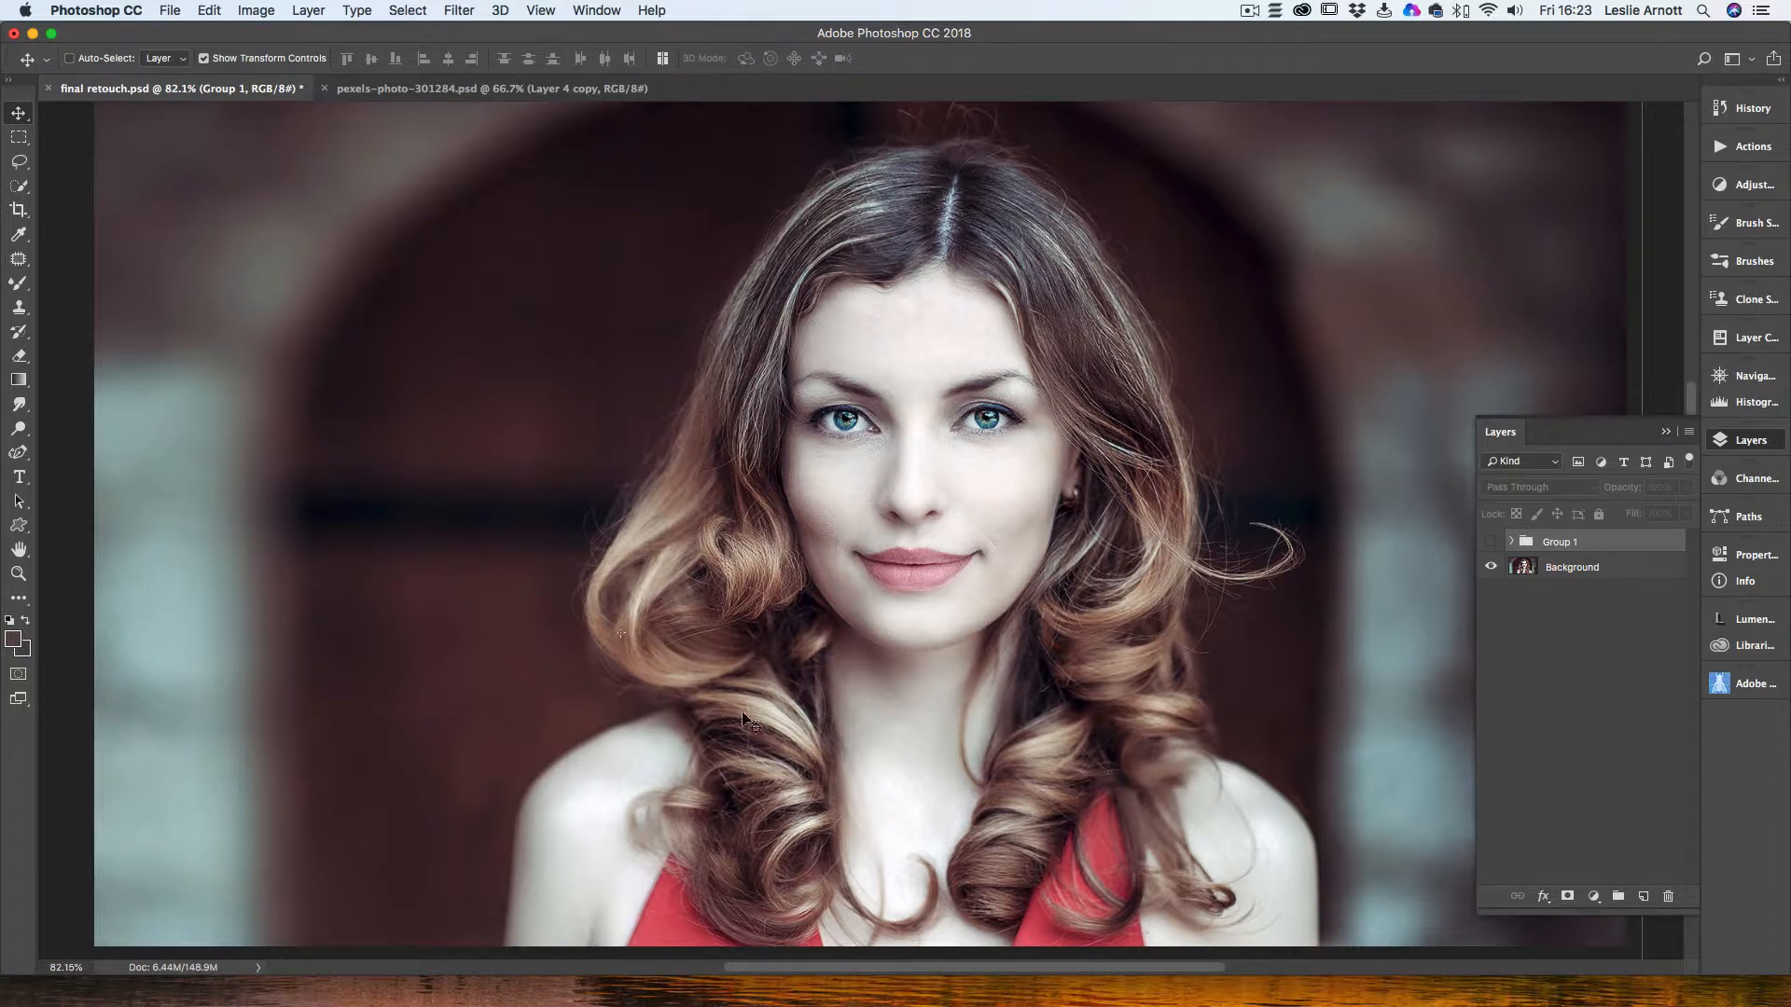
pyautogui.click(1490, 543)
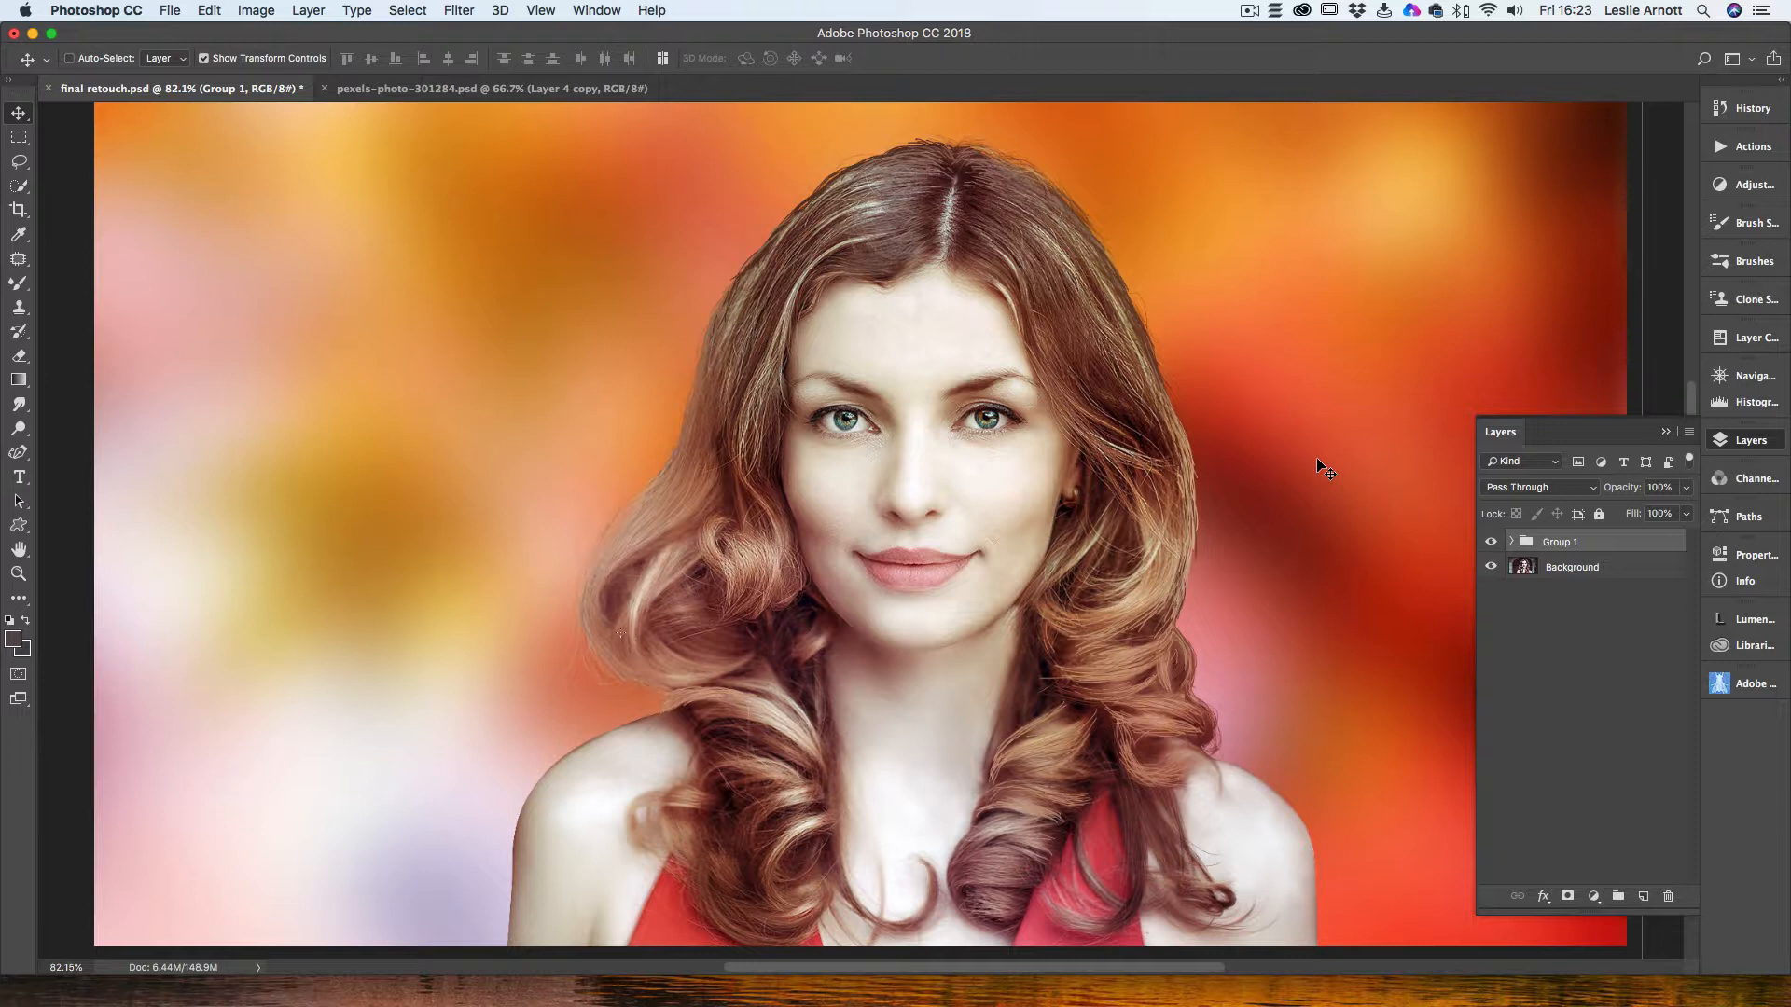
pyautogui.click(1491, 543)
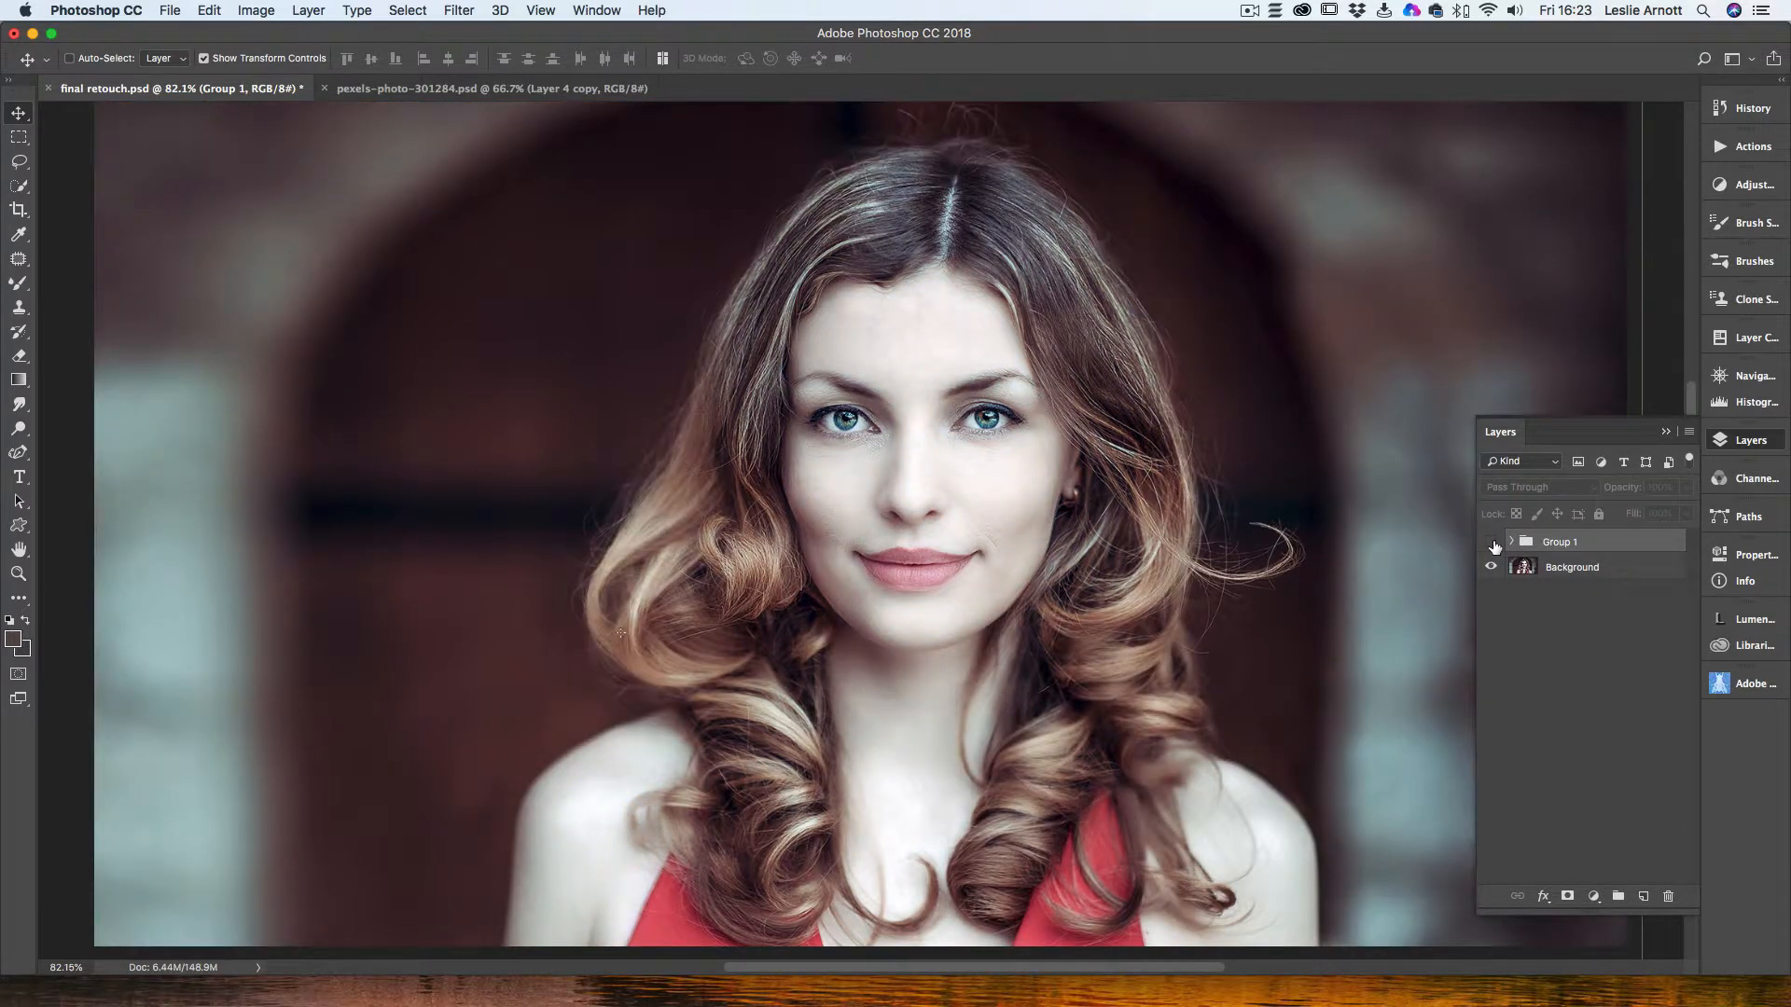
pyautogui.click(1492, 542)
# Step: Expand the group and review its layer stack, from the Soft Light overlay and hair layers down to the frequency separation and background layers
pyautogui.click(1512, 543)
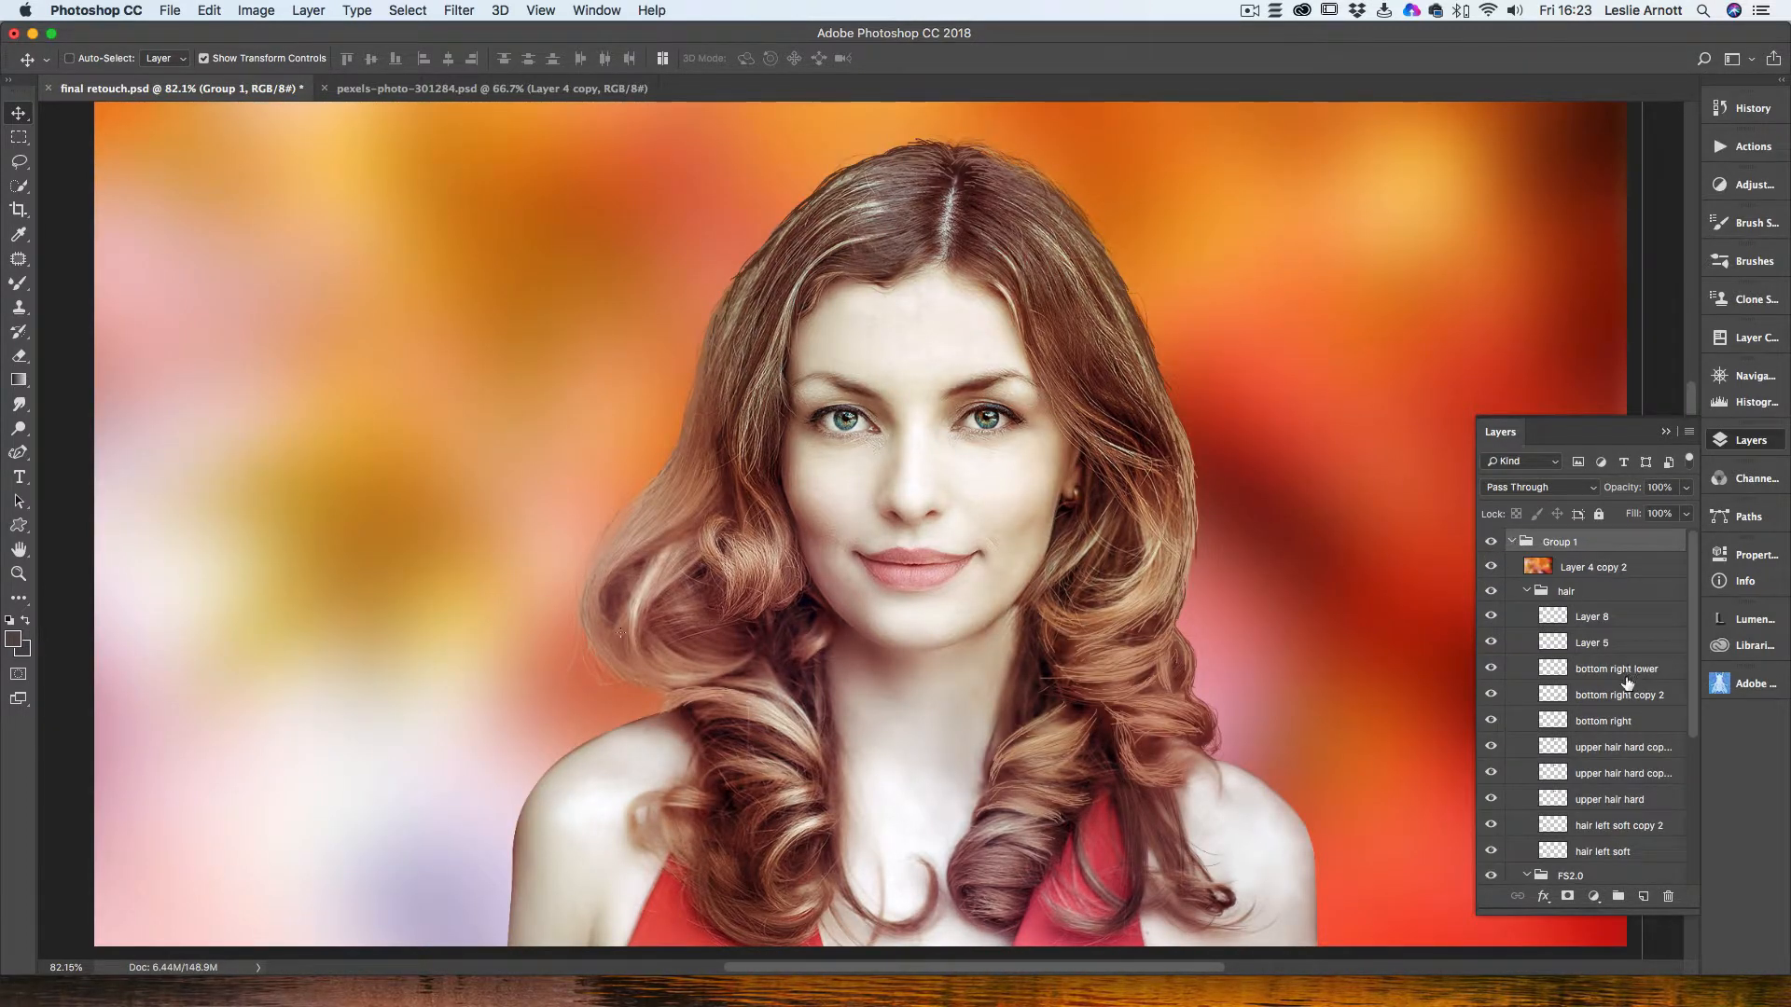
pyautogui.scroll(-5, 1628, 684)
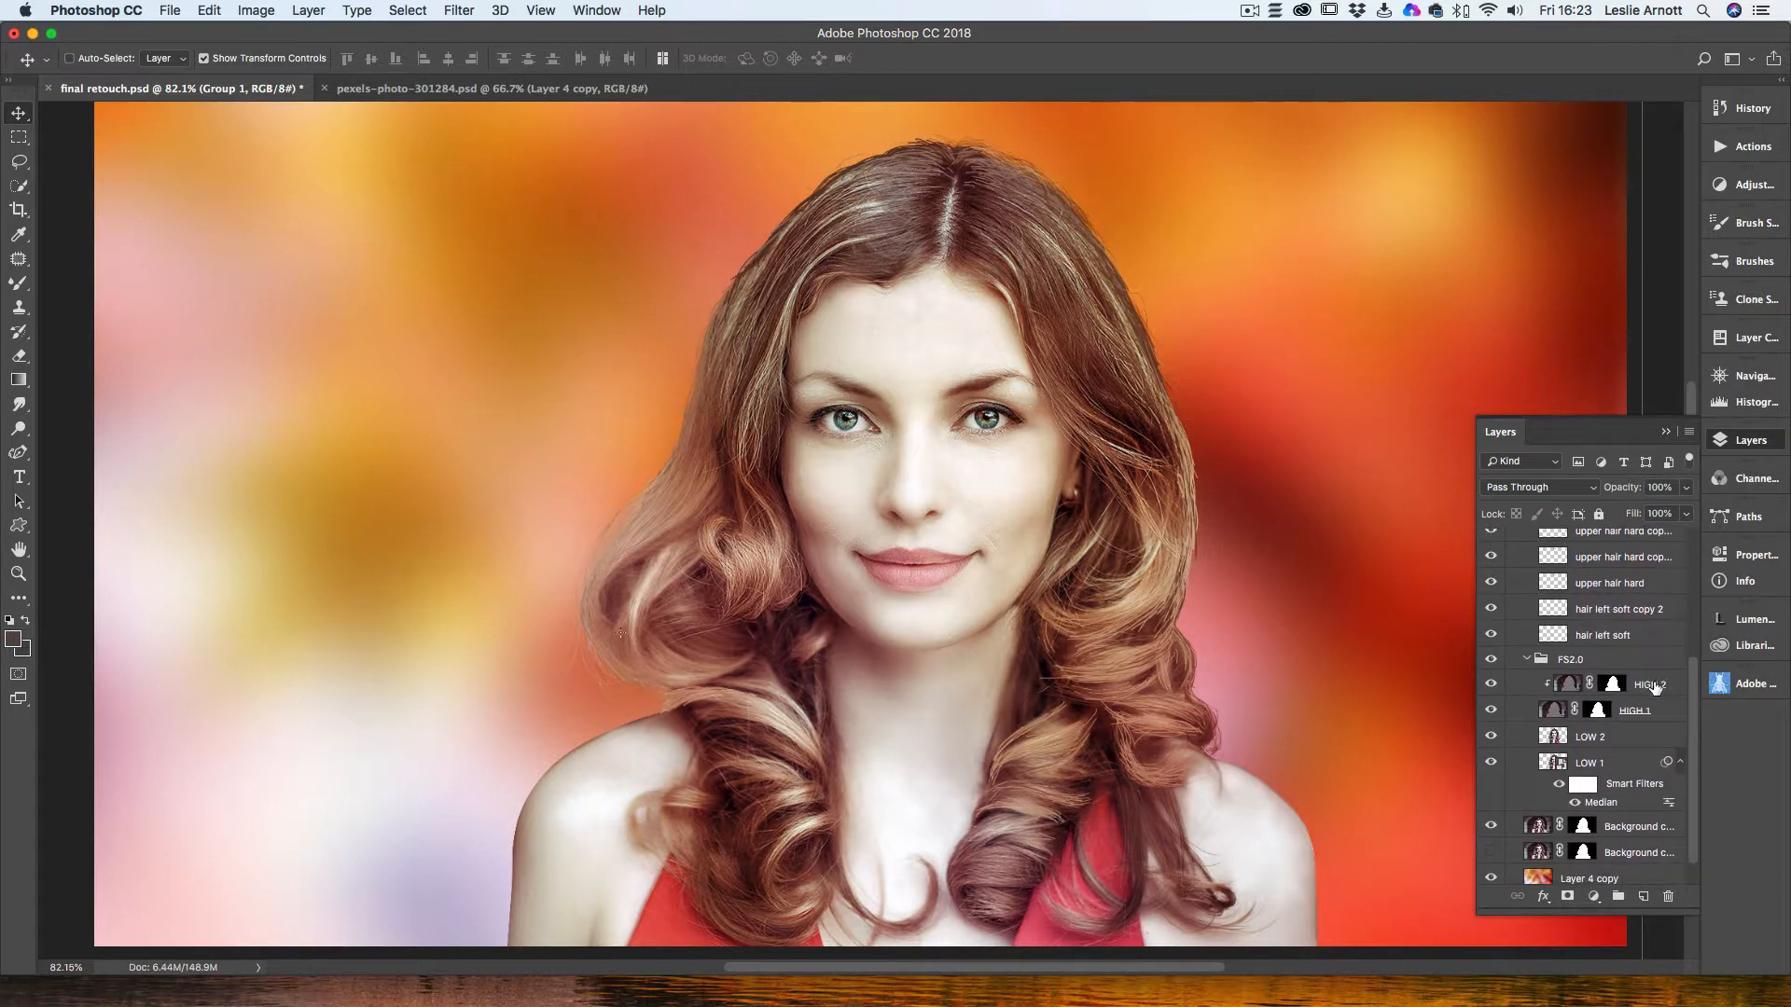
pyautogui.scroll(-1, 1655, 688)
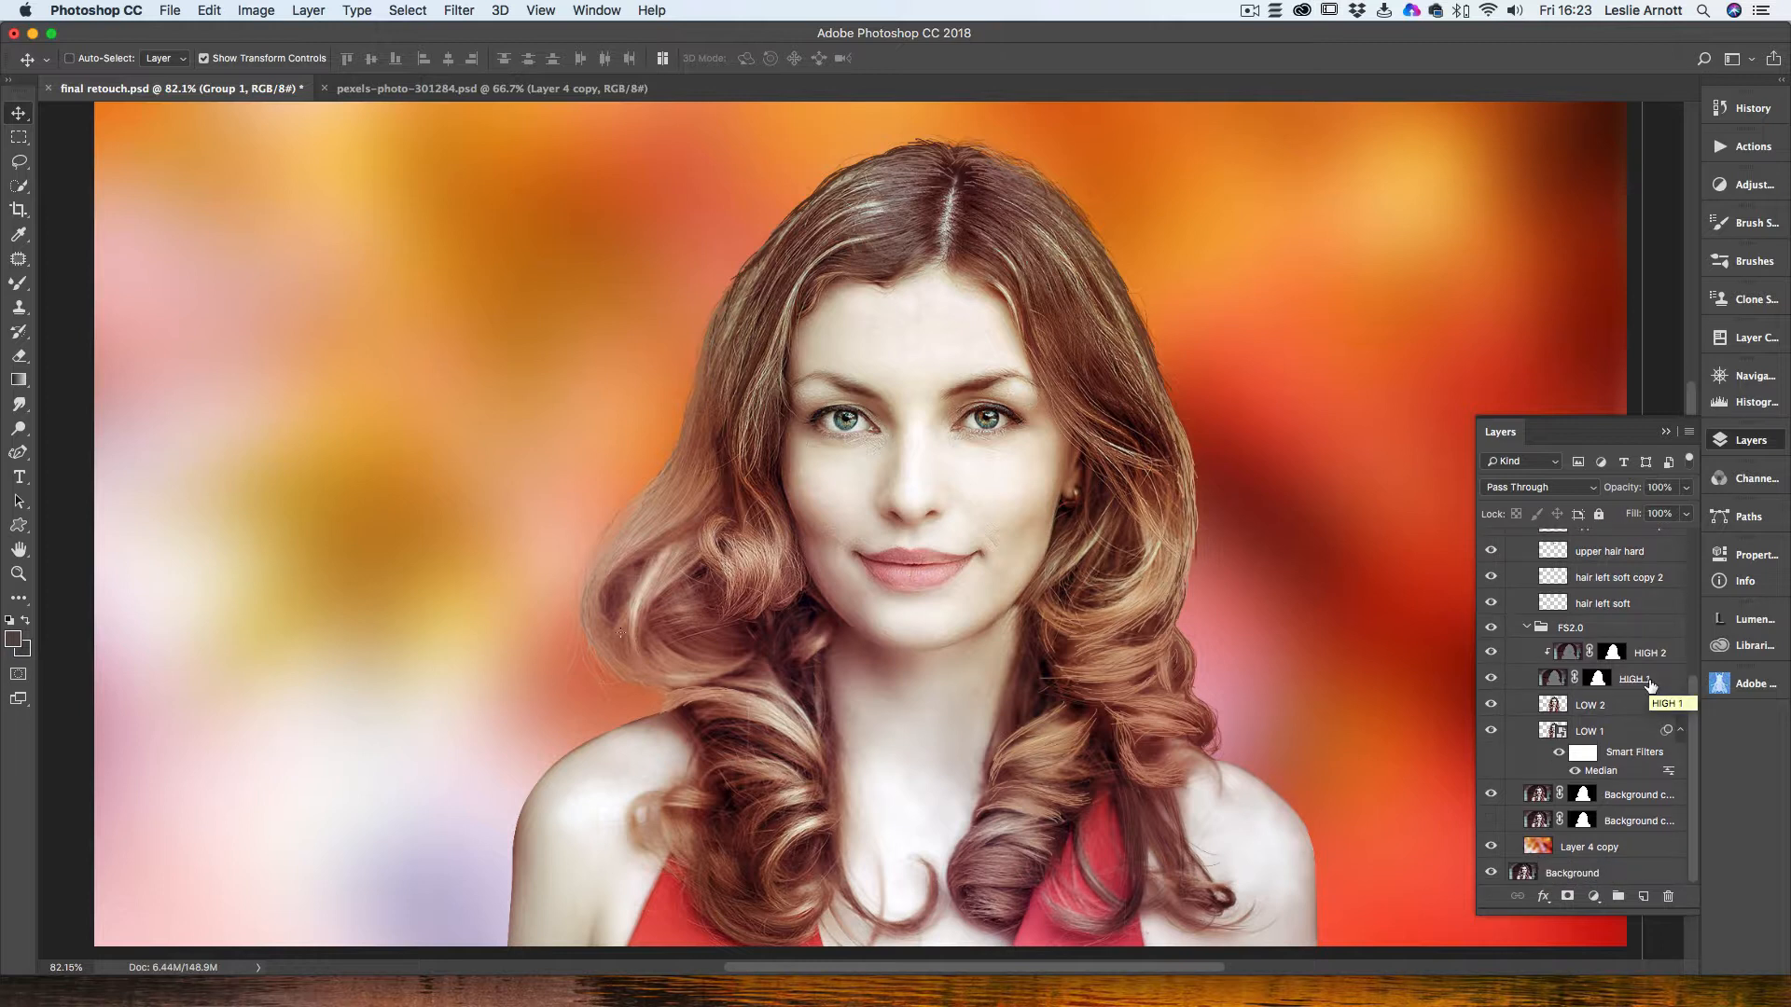
pyautogui.scroll(3, 1651, 687)
pyautogui.scroll(1, 1651, 687)
pyautogui.scroll(-4, 1649, 686)
pyautogui.scroll(2, 1649, 686)
pyautogui.scroll(-2, 1649, 676)
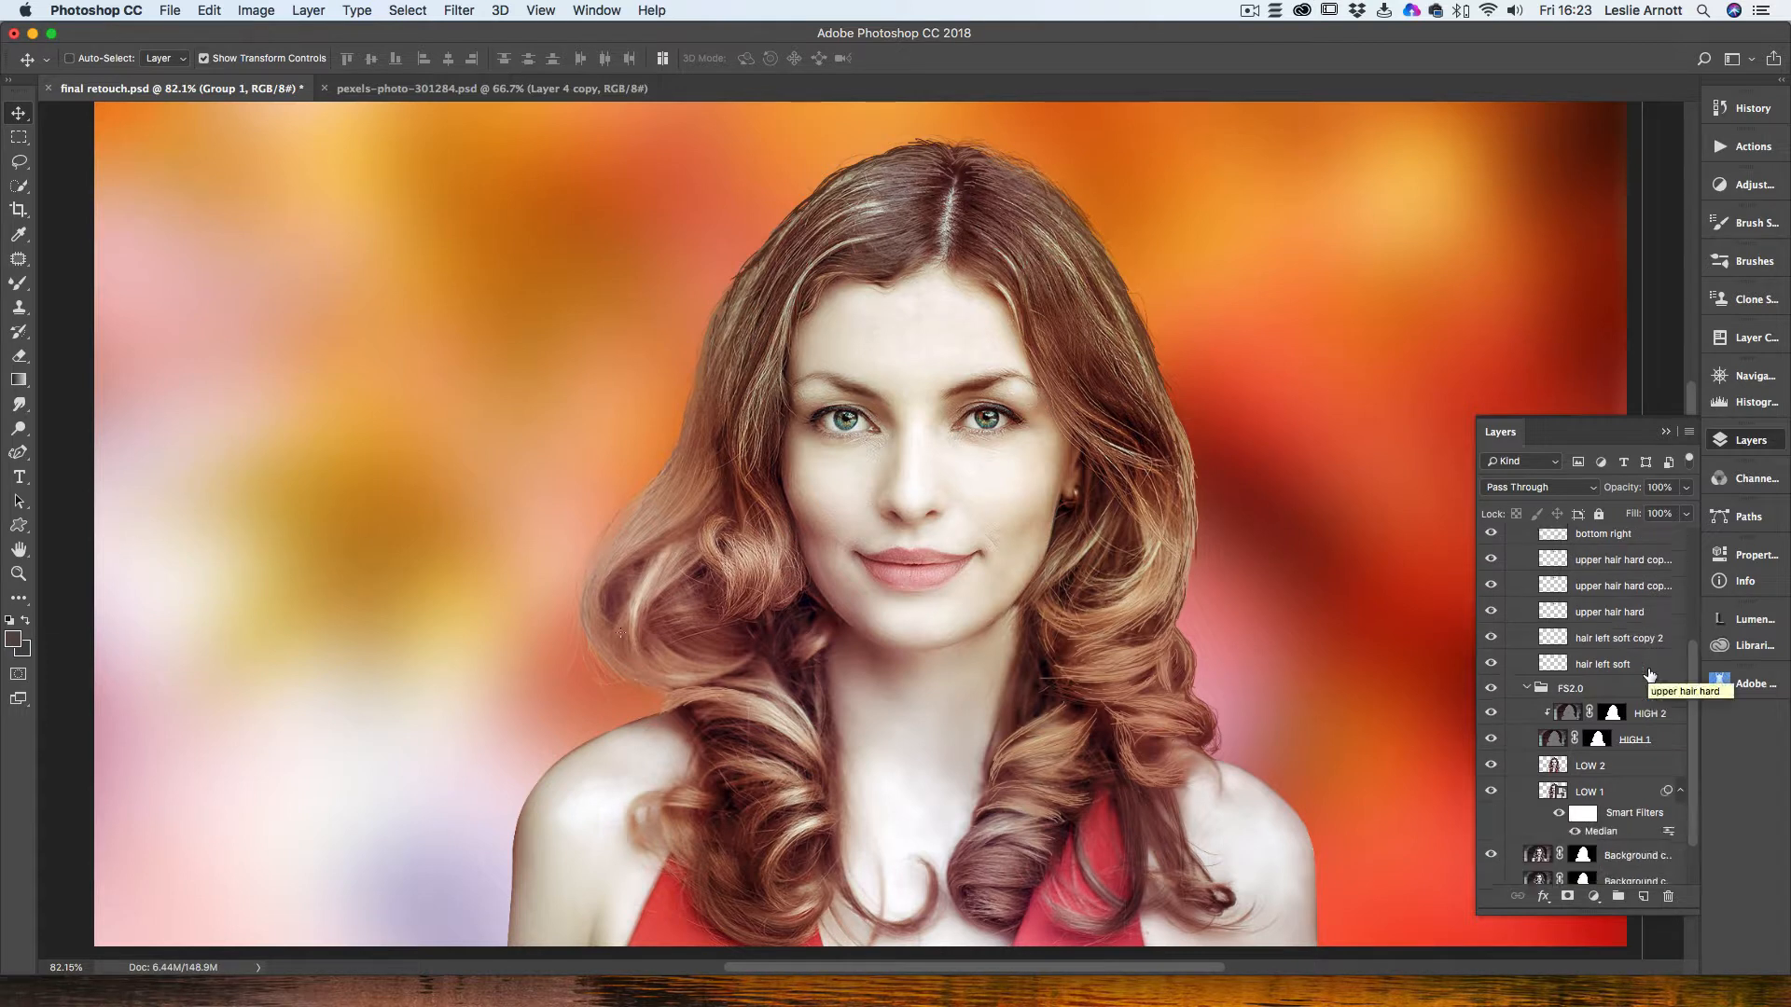
pyautogui.scroll(3, 1649, 677)
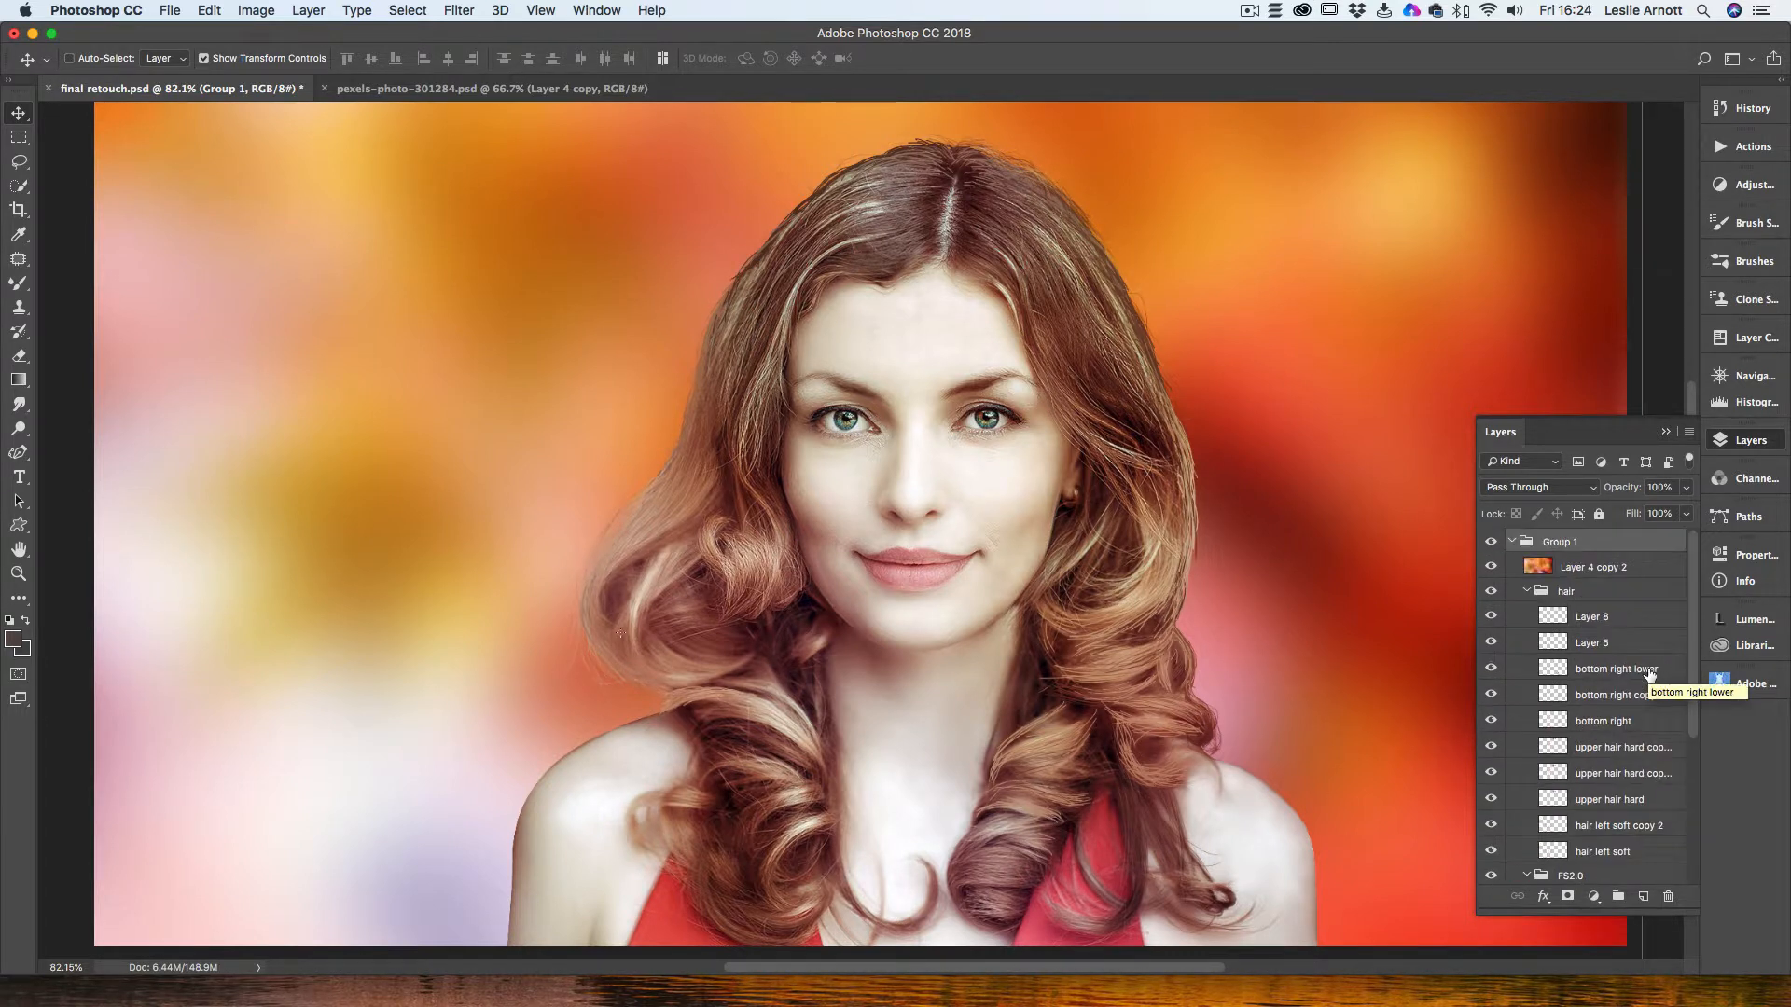
pyautogui.scroll(-3, 1646, 676)
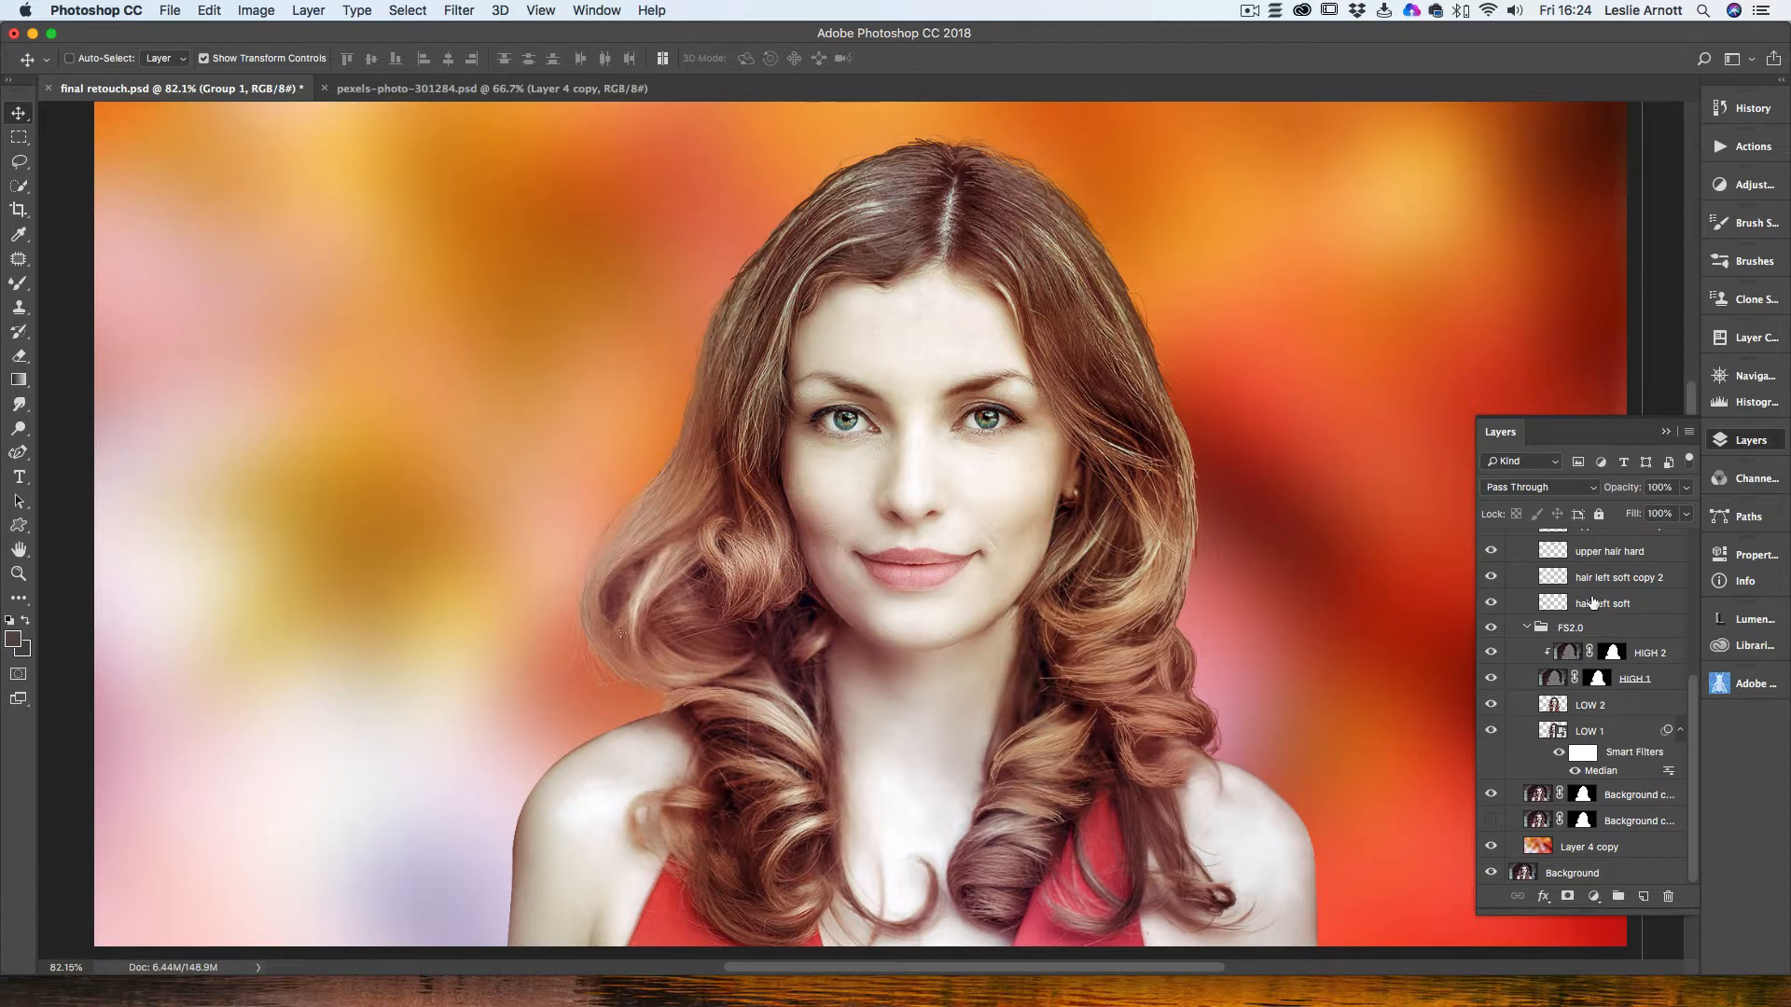
pyautogui.scroll(2, 1582, 753)
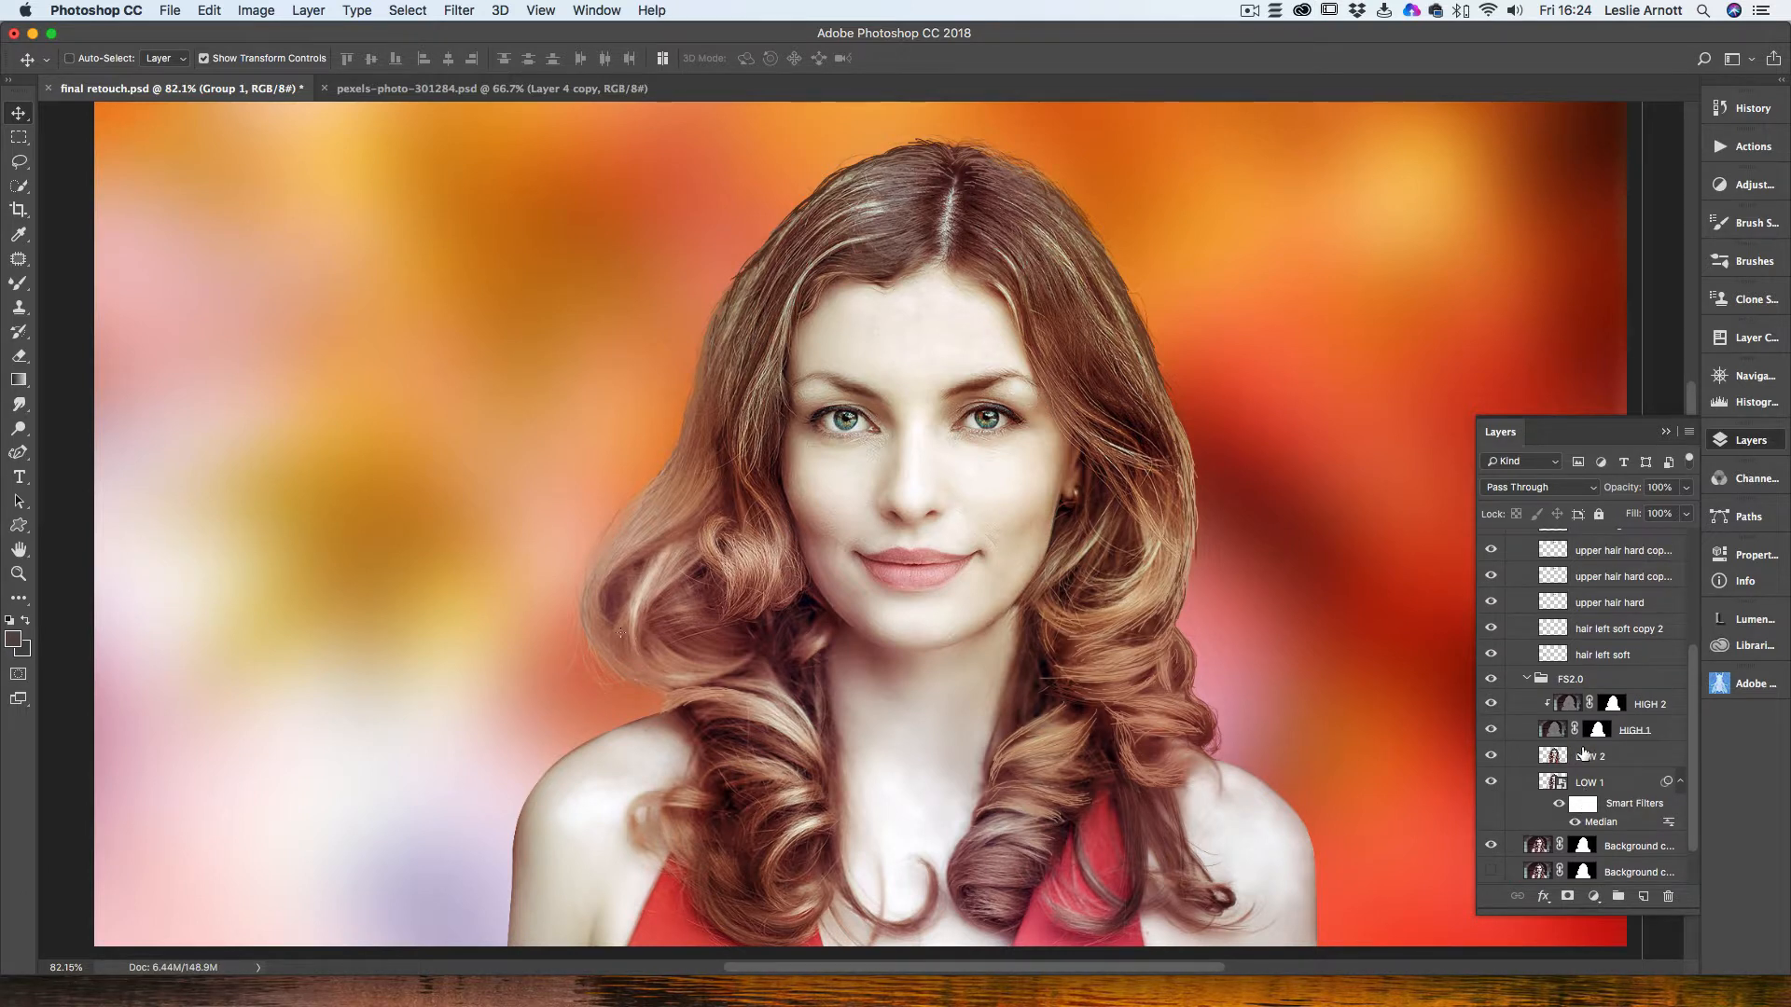
pyautogui.scroll(5, 1583, 754)
pyautogui.scroll(-5, 1581, 752)
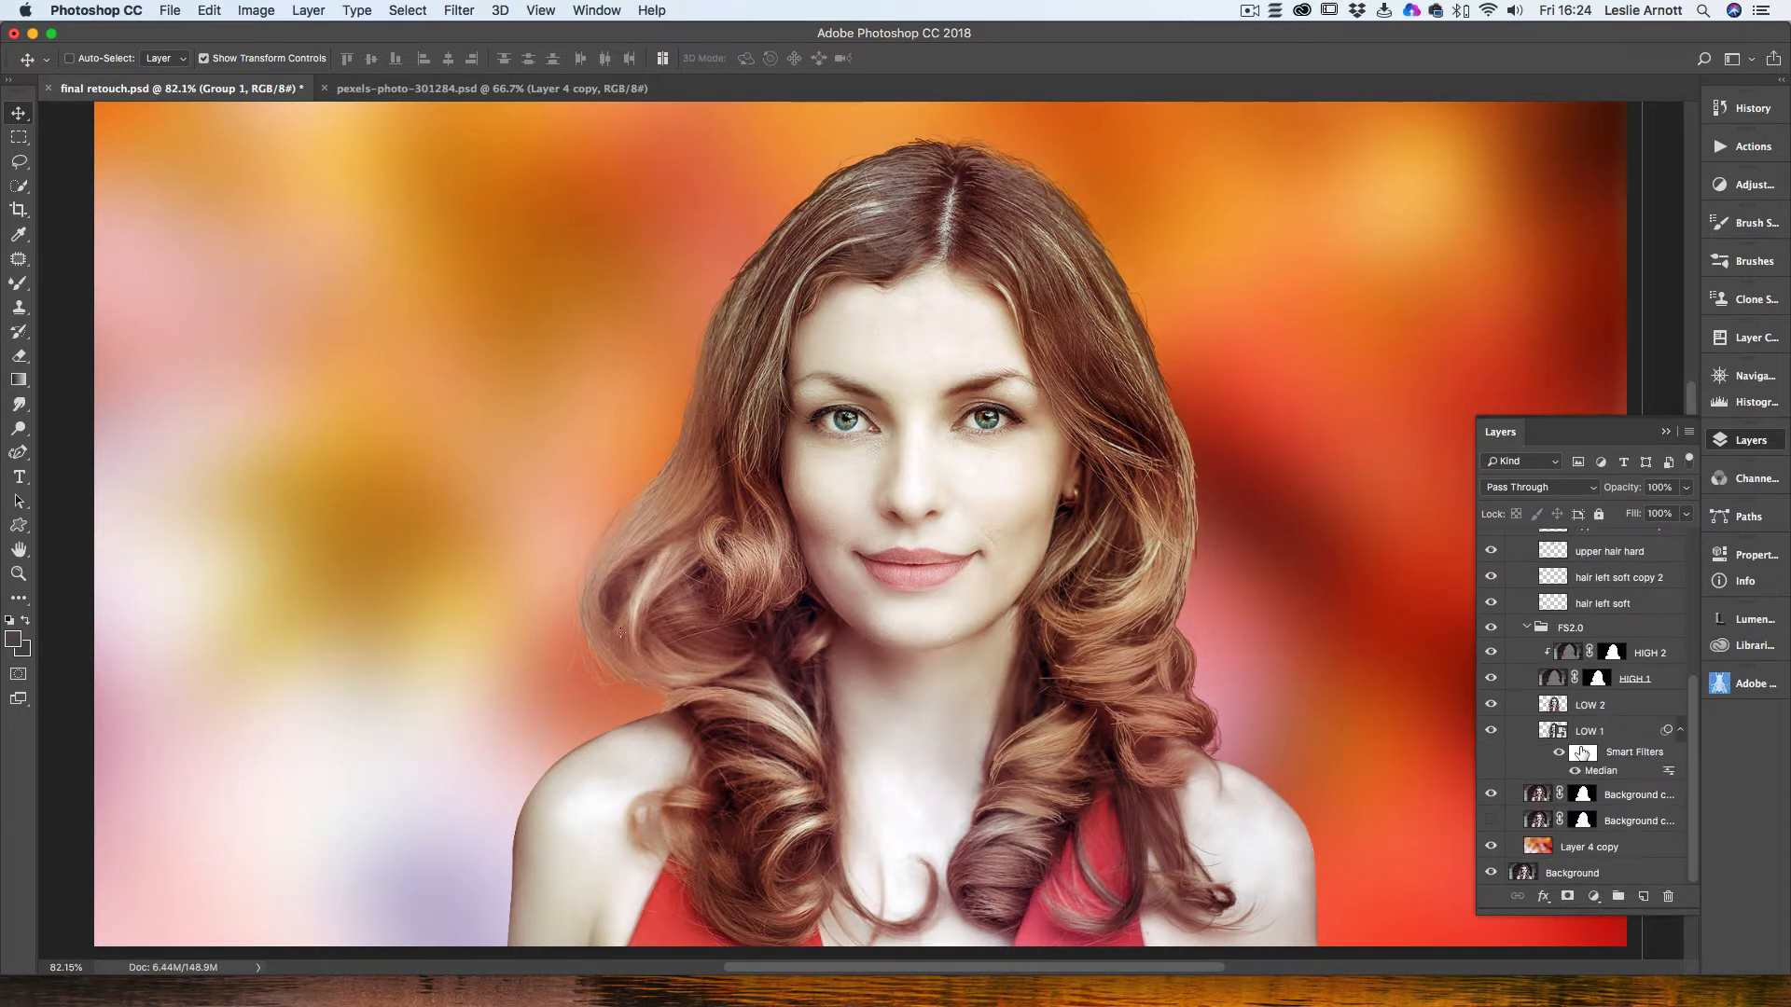
pyautogui.scroll(5, 1583, 754)
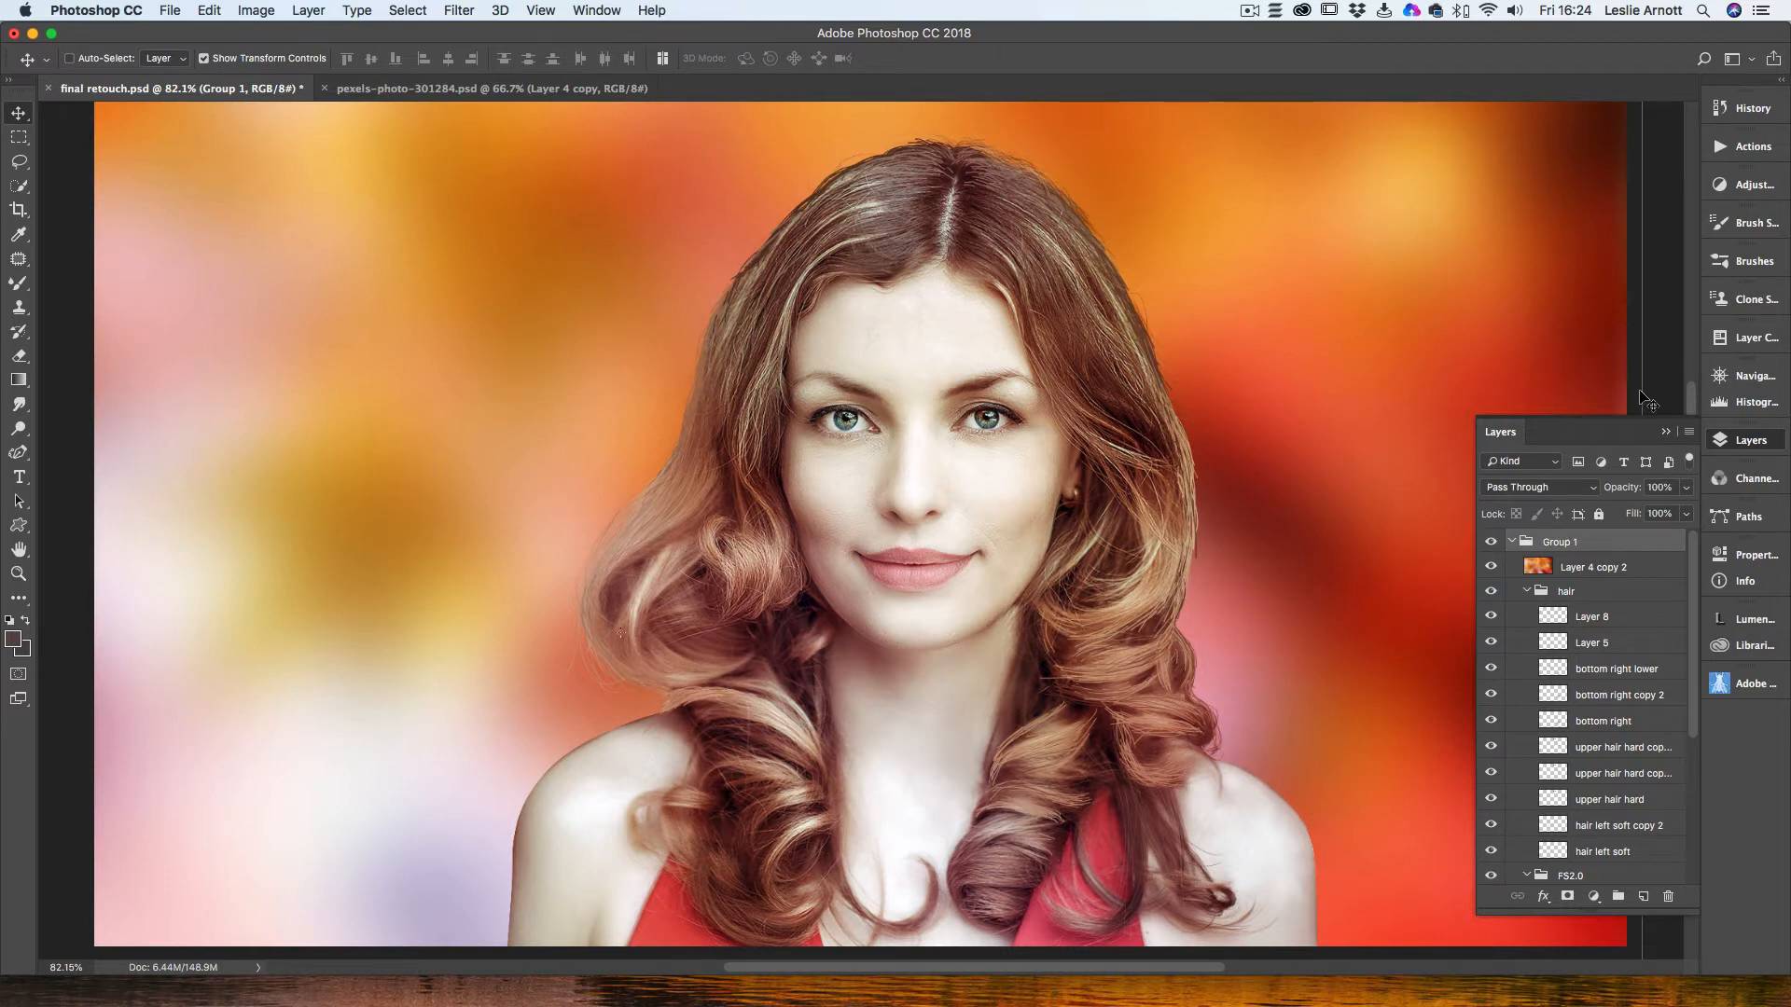
# Step: Collapse the layer list and switch to the Hand tool to view the composite without transform controls
pyautogui.click(1666, 433)
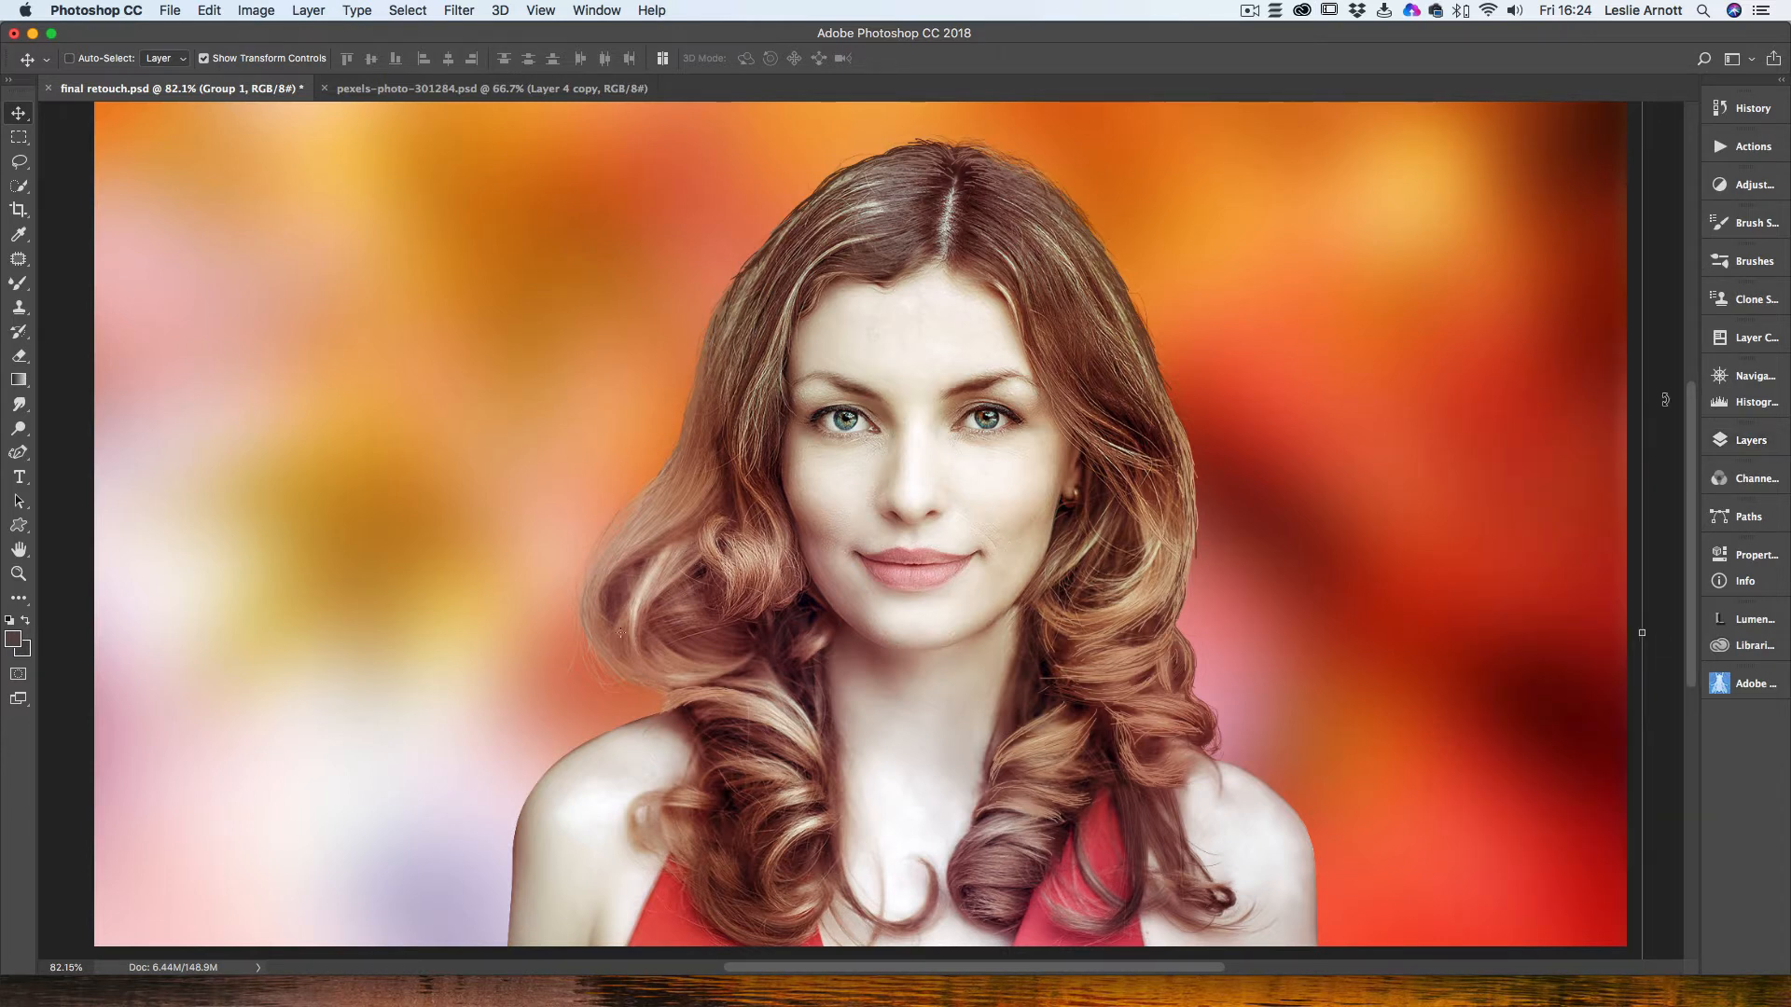
pyautogui.click(18, 549)
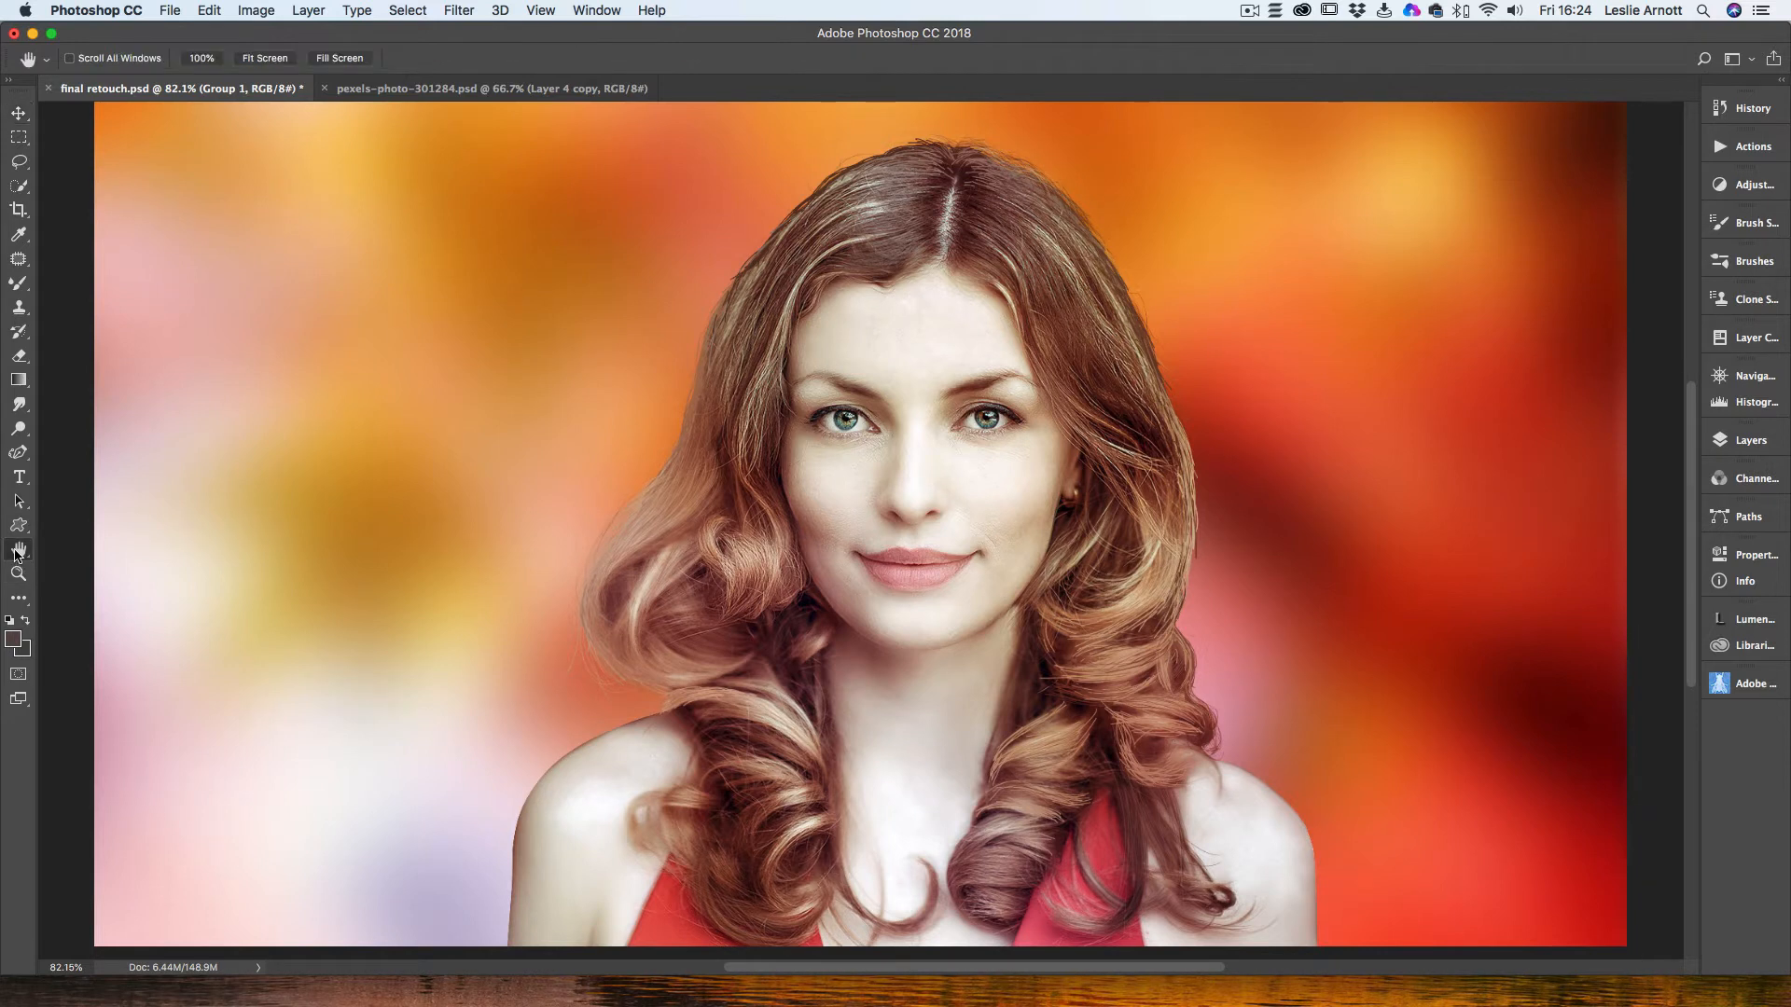